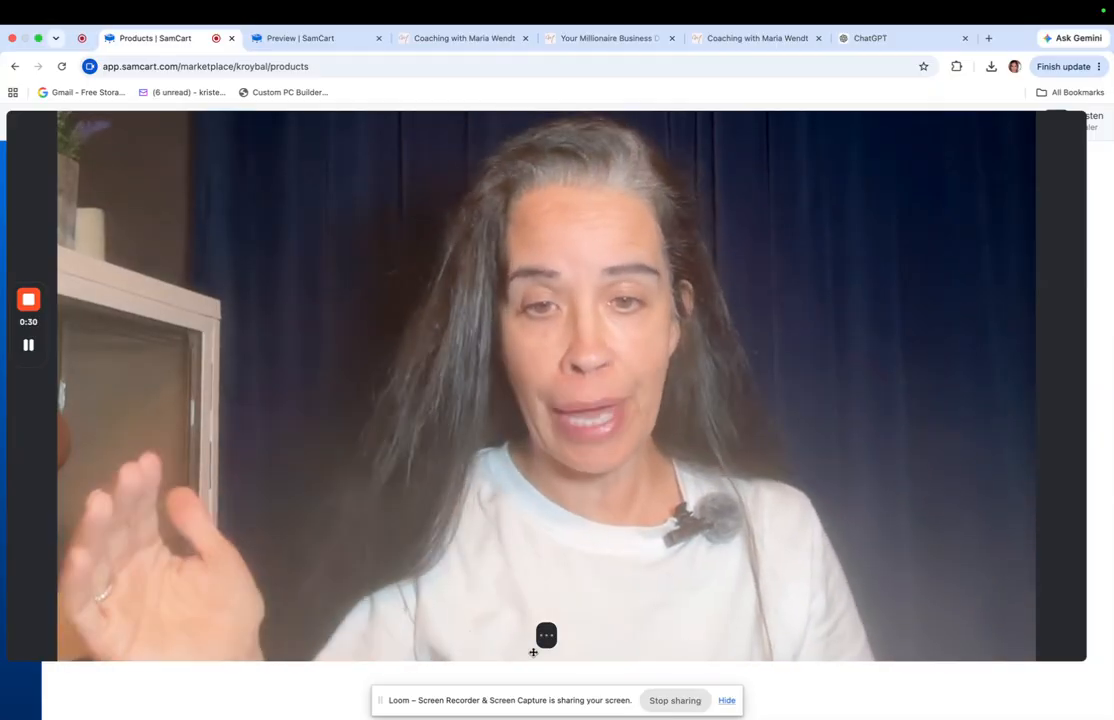
mouse_move(551, 636)
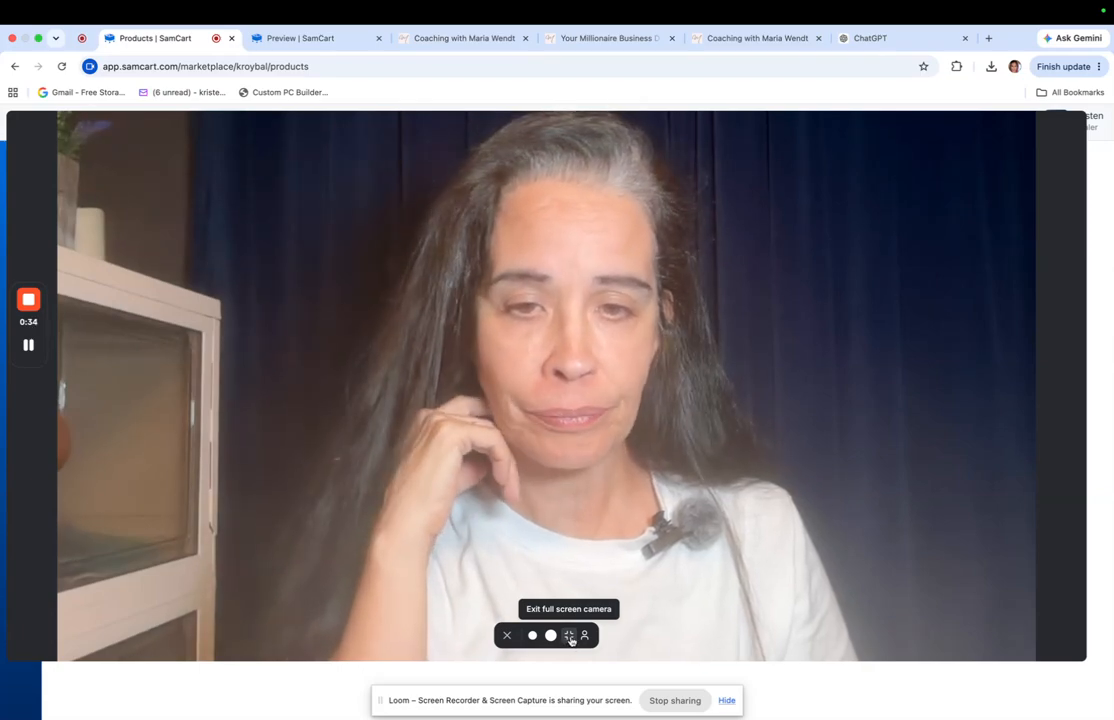
left_click(551, 636)
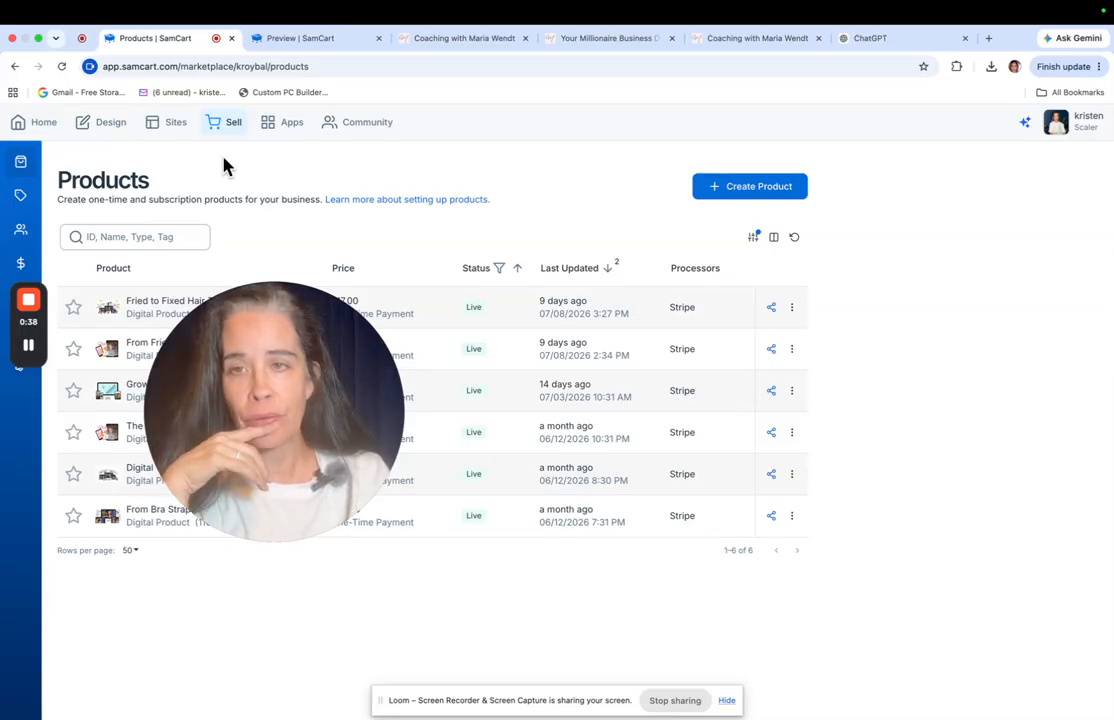
Open the product list in the Sell area after a look at the App Marketplace
mouse_move(22, 169)
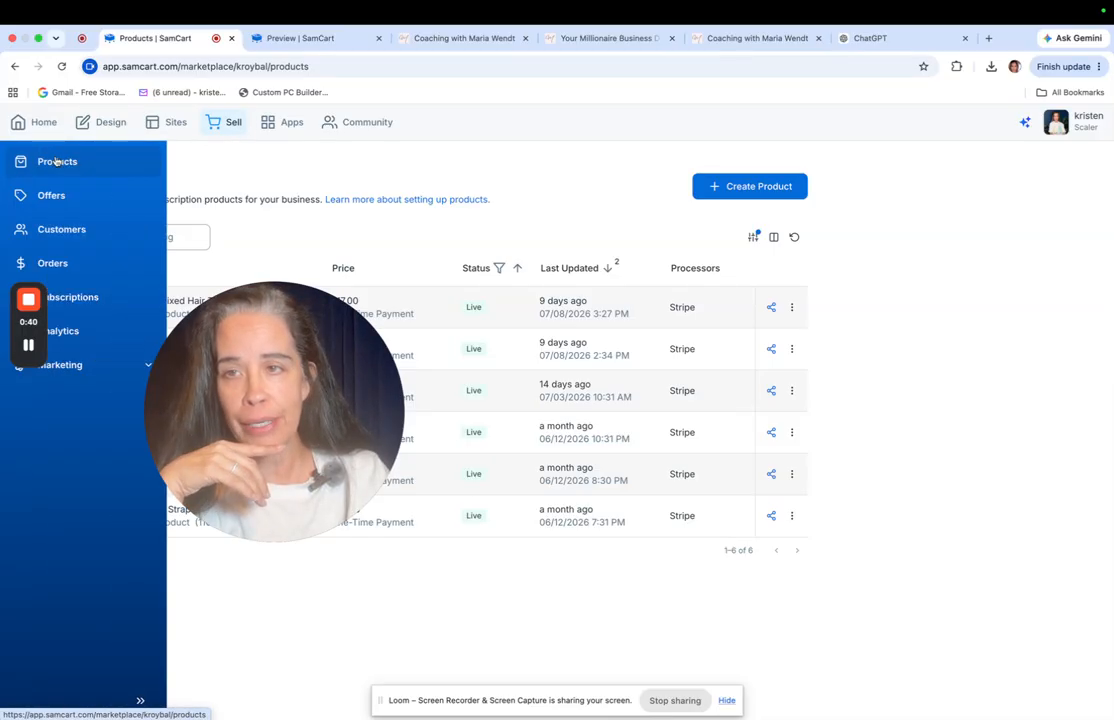
left_click(236, 120)
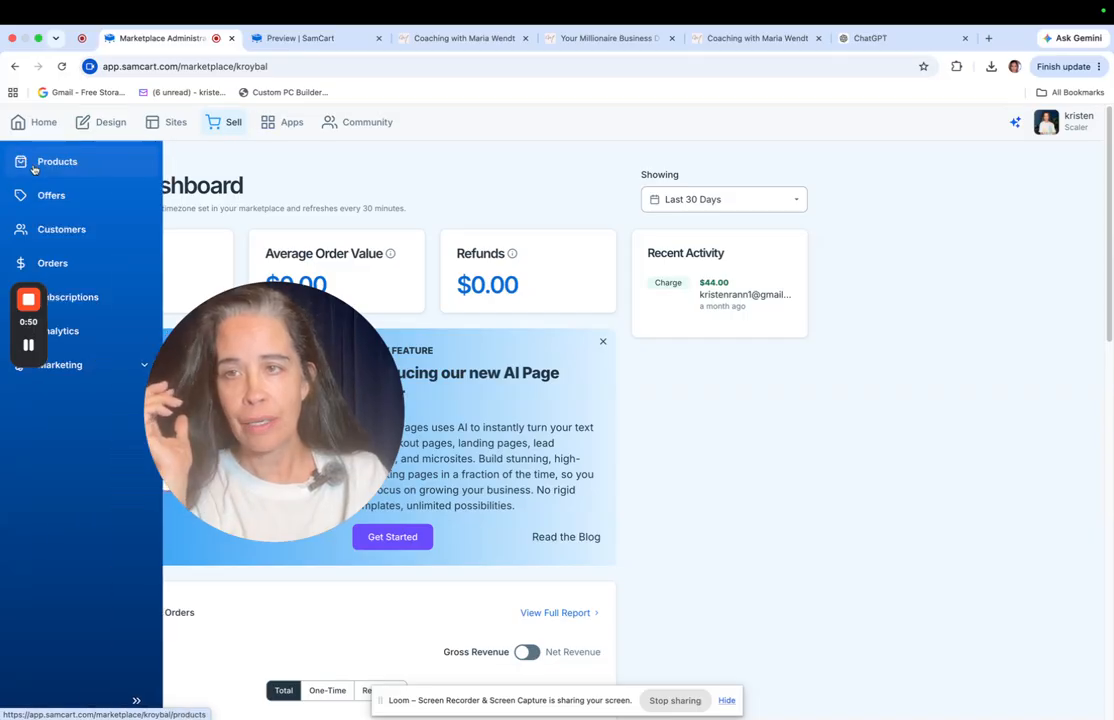
left_click(45, 152)
left_click(287, 122)
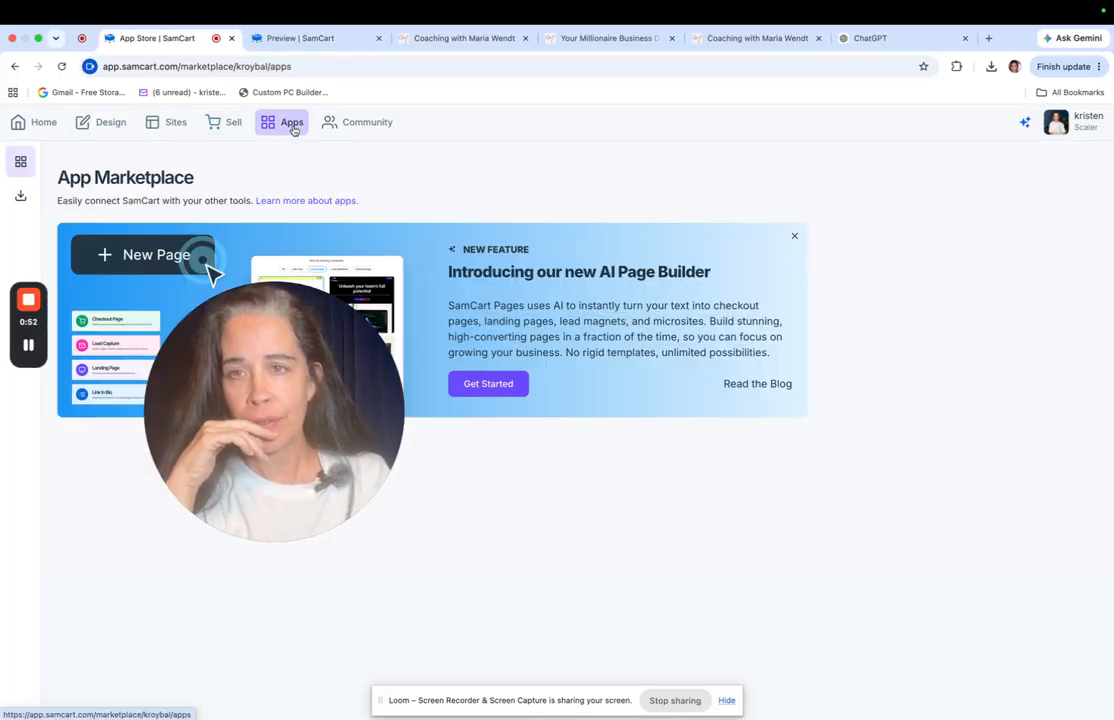
mouse_move(8, 200)
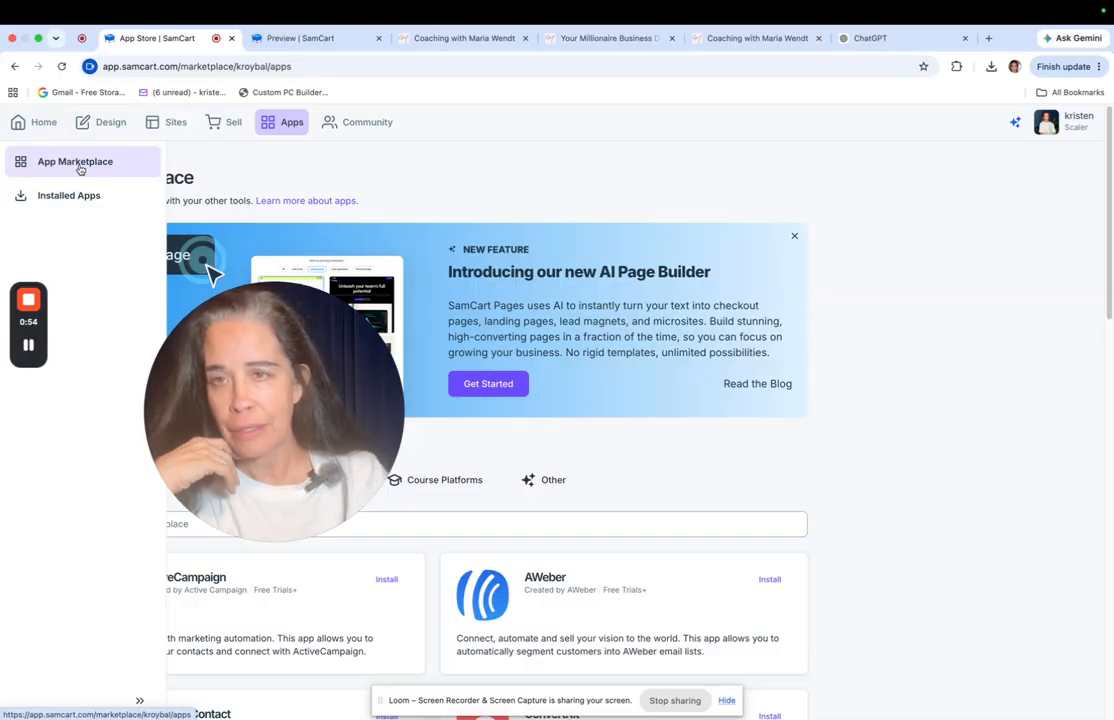
left_click(234, 125)
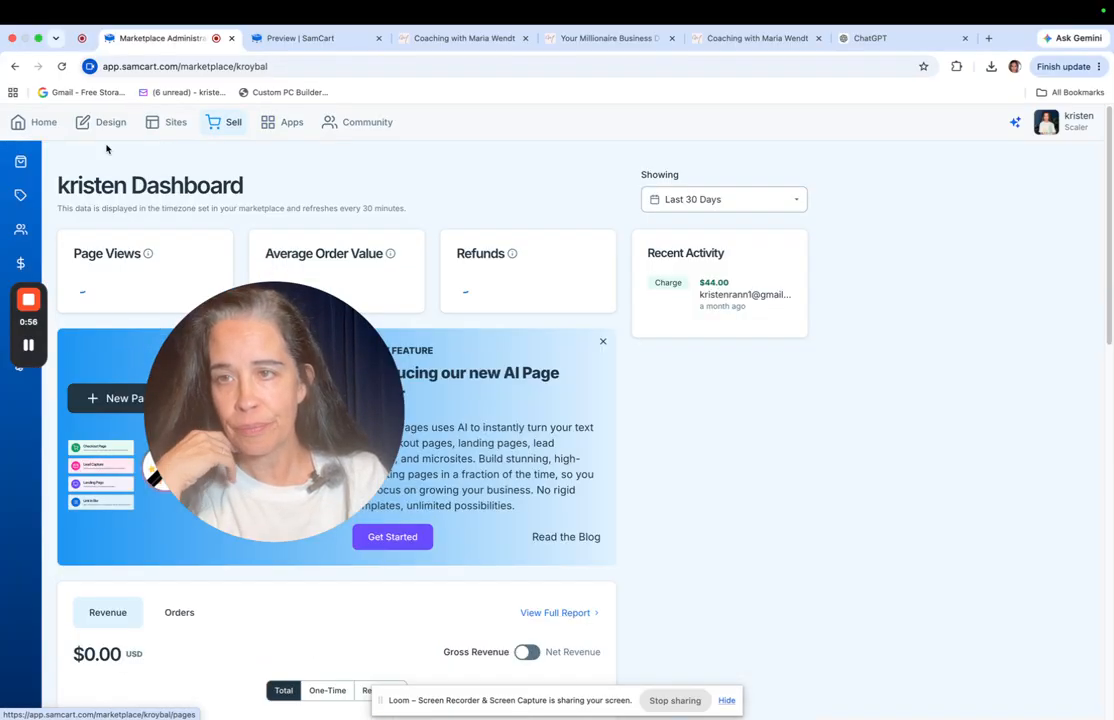
left_click(57, 164)
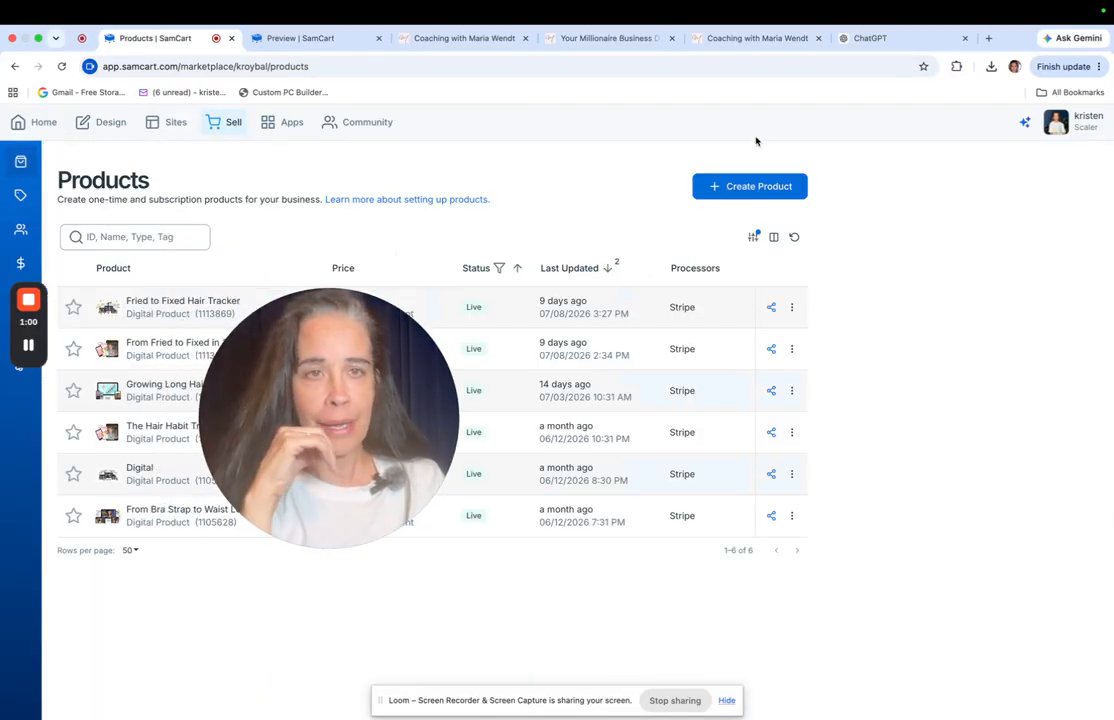
Switch to ChatGPT to review its name ideas for the mini course, and return to the SamCart product list
left_click(750, 190)
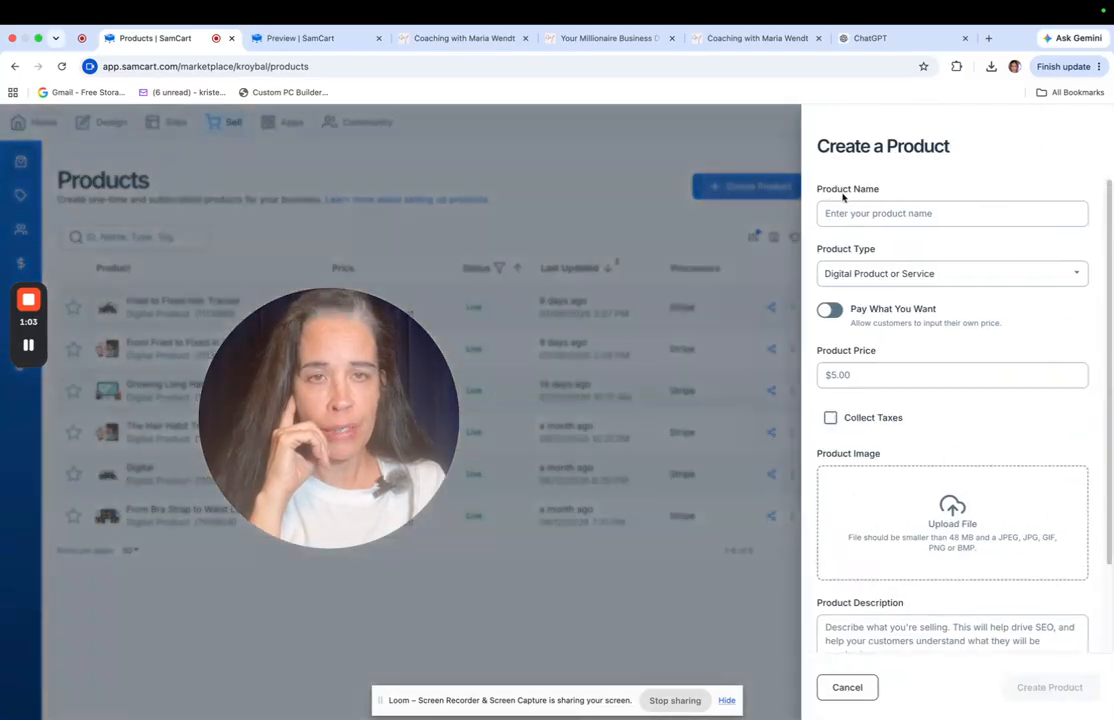
left_click(656, 133)
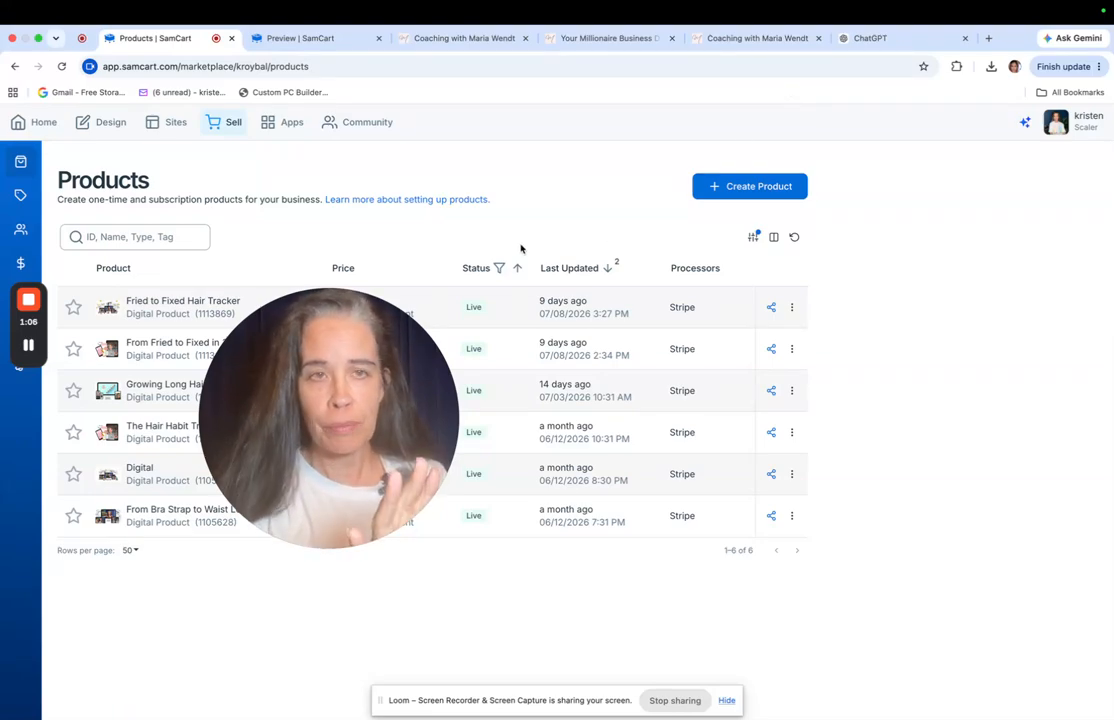
left_click(872, 39)
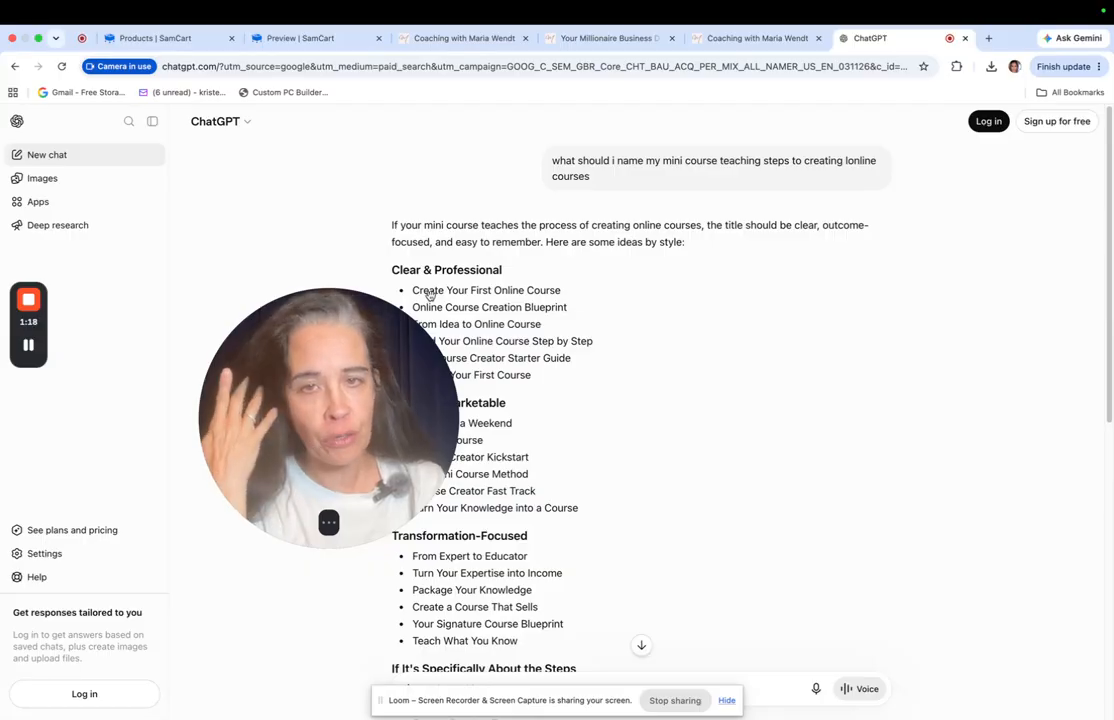
left_click(177, 40)
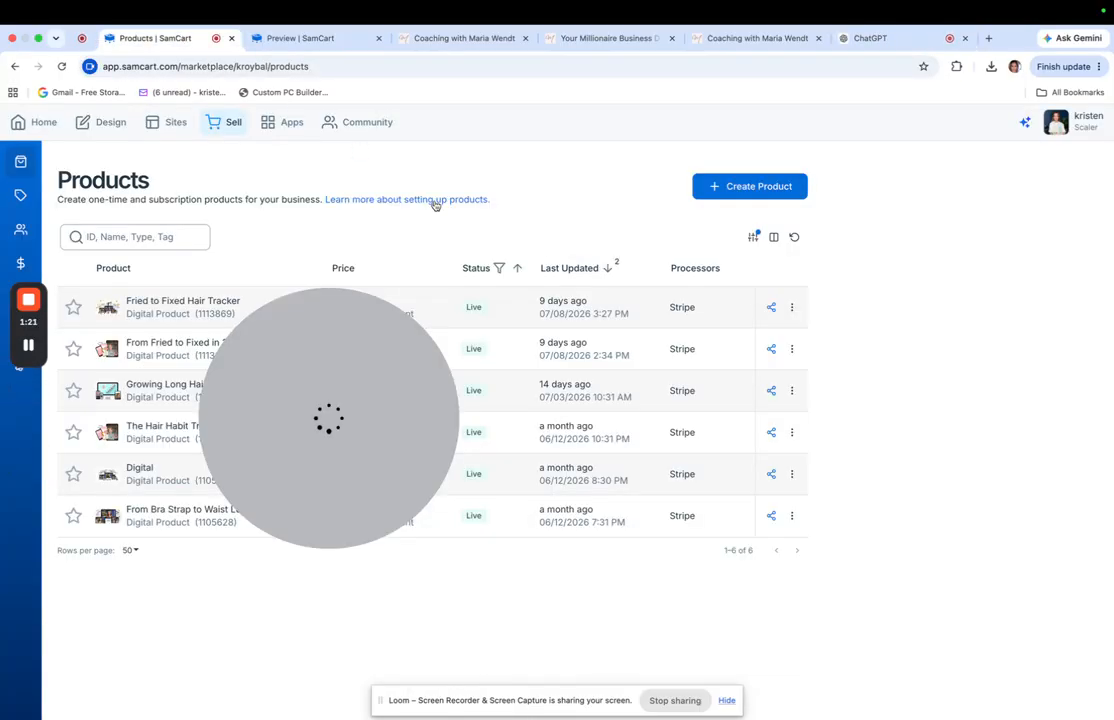
Start a new product and name it "Create your online course"
left_click(767, 188)
left_click(866, 210)
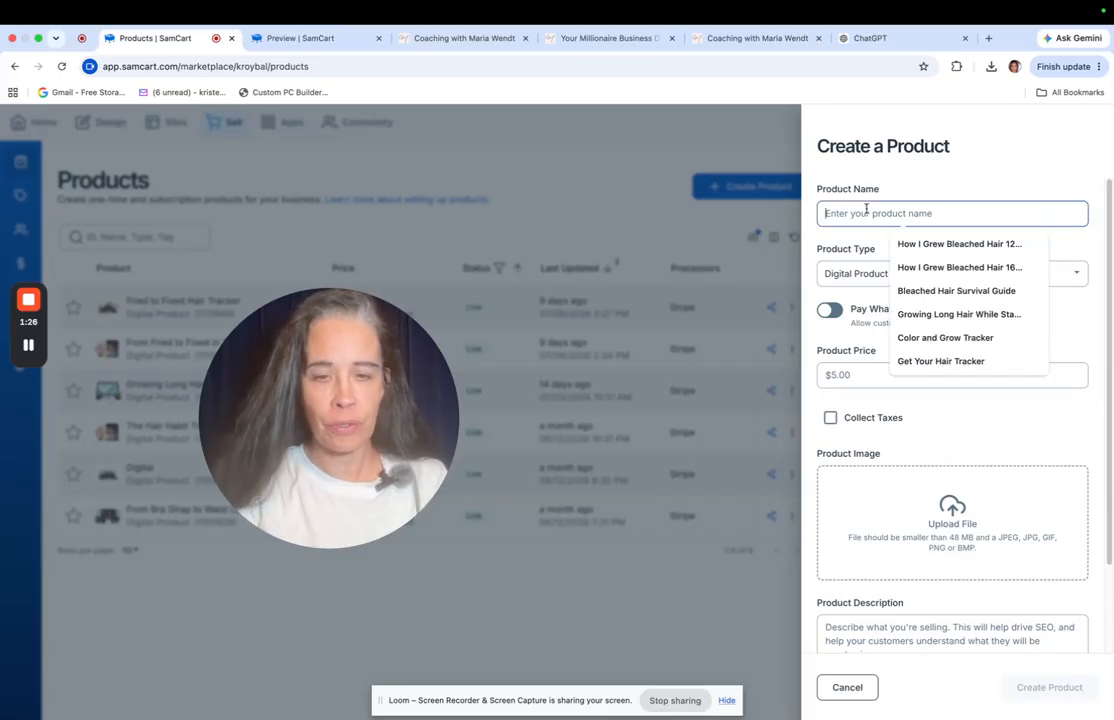
type("Cre")
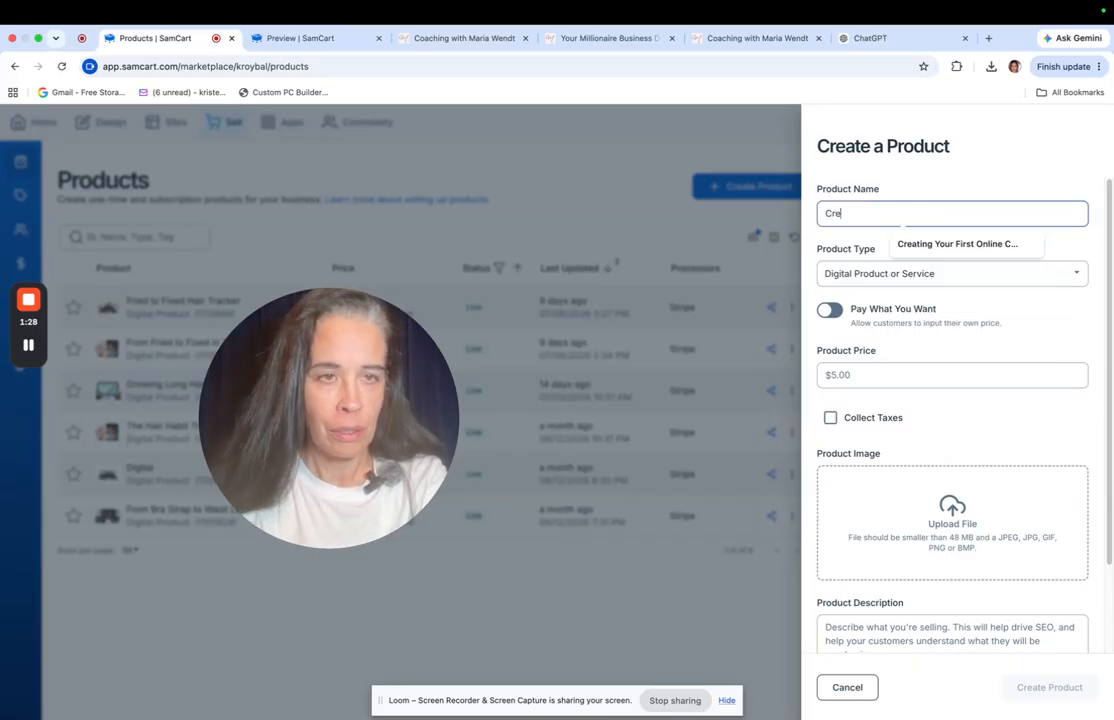
type("ate")
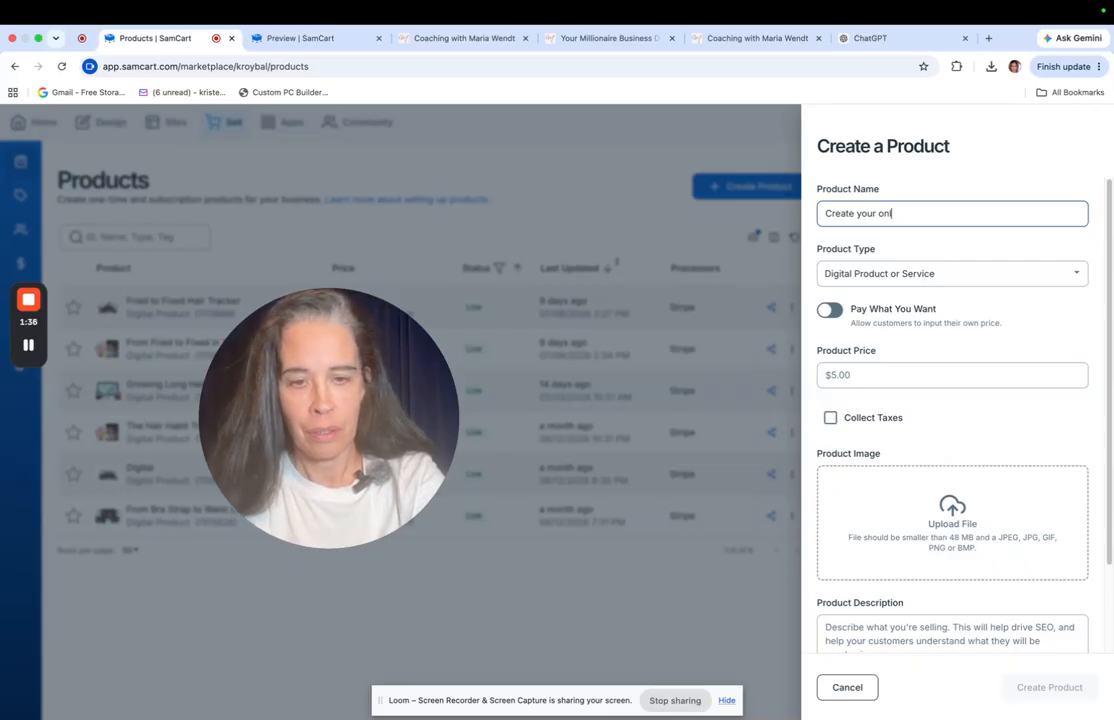
type("your online course")
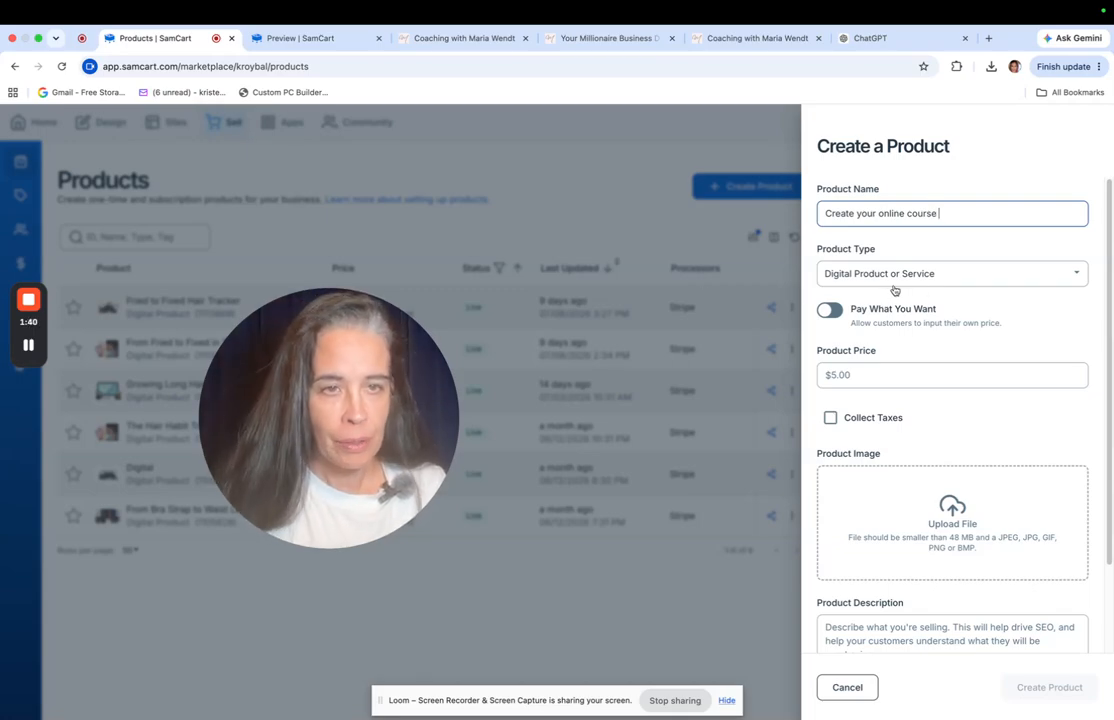
mouse_move(28, 335)
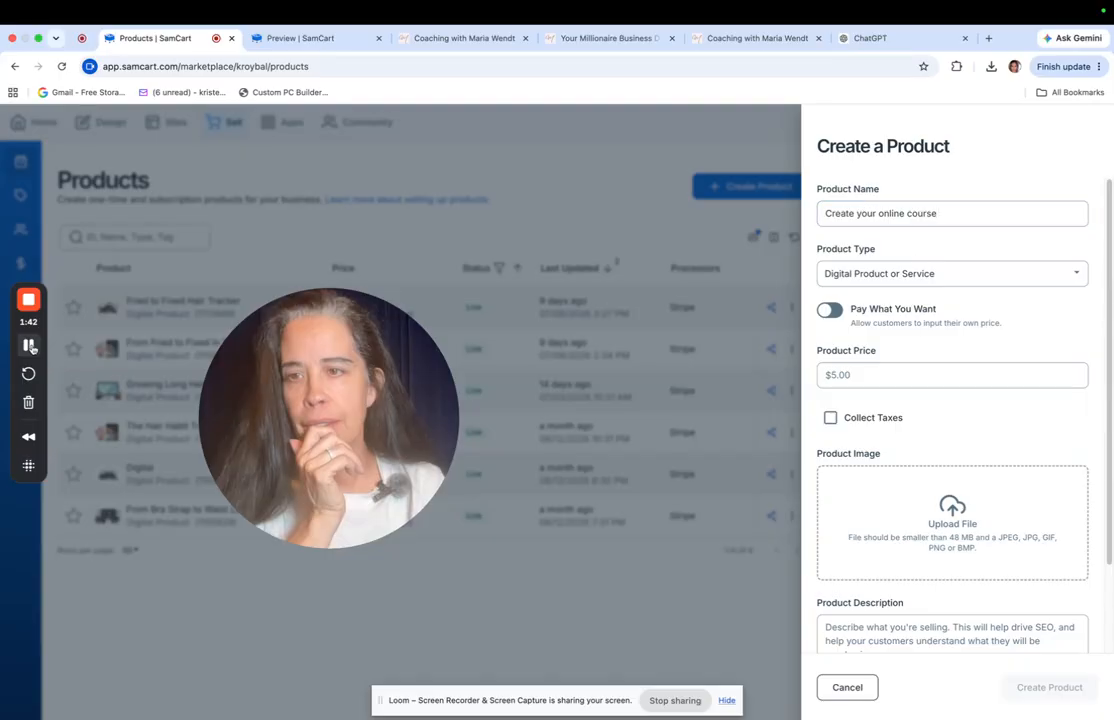
Set the product price to $30.00, with Pay What You Want switched off
scroll(948, 281, "down", 1)
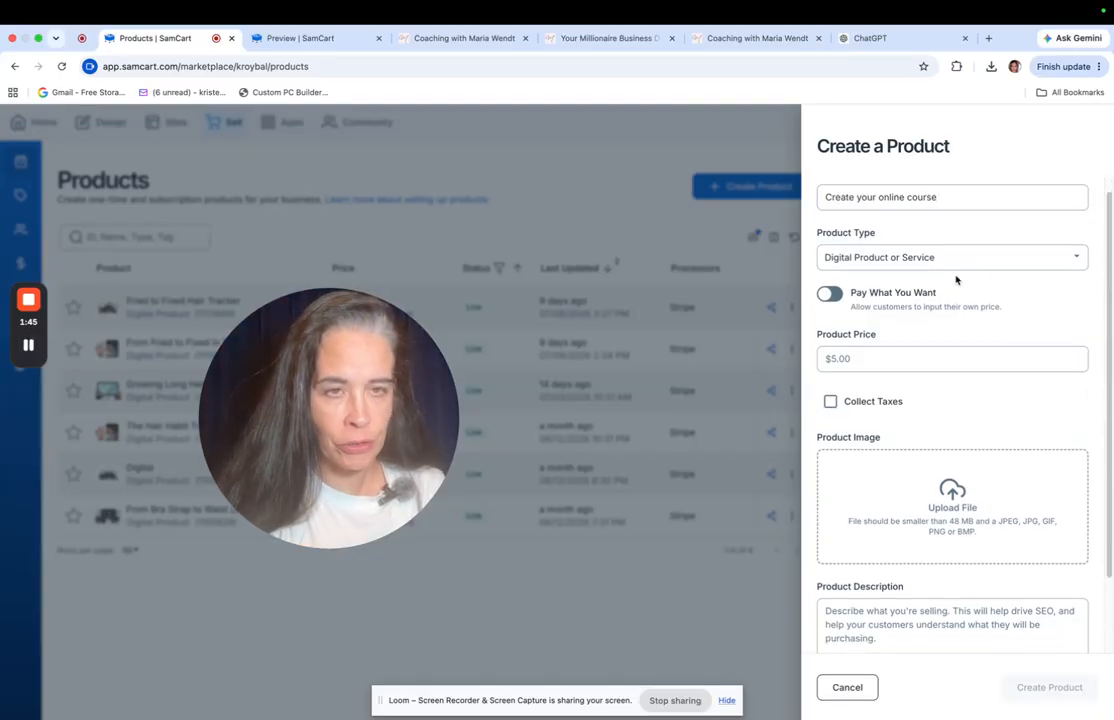
left_click(829, 295)
left_click(834, 296)
scroll(925, 305, "down", 1)
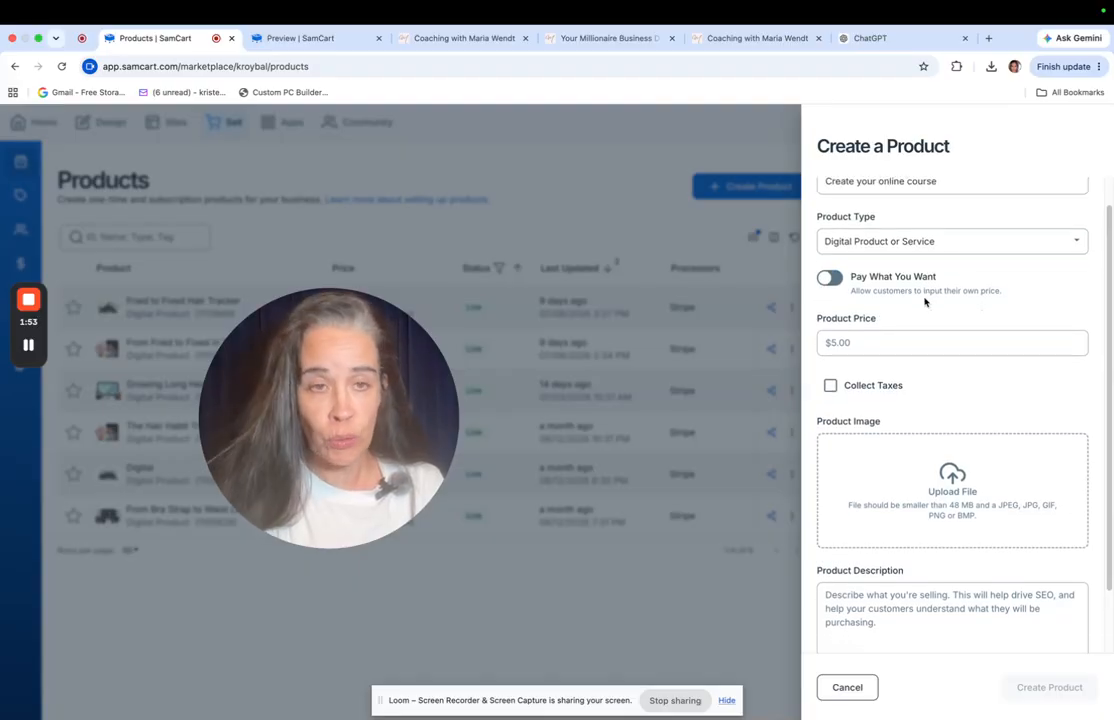
left_click(860, 340)
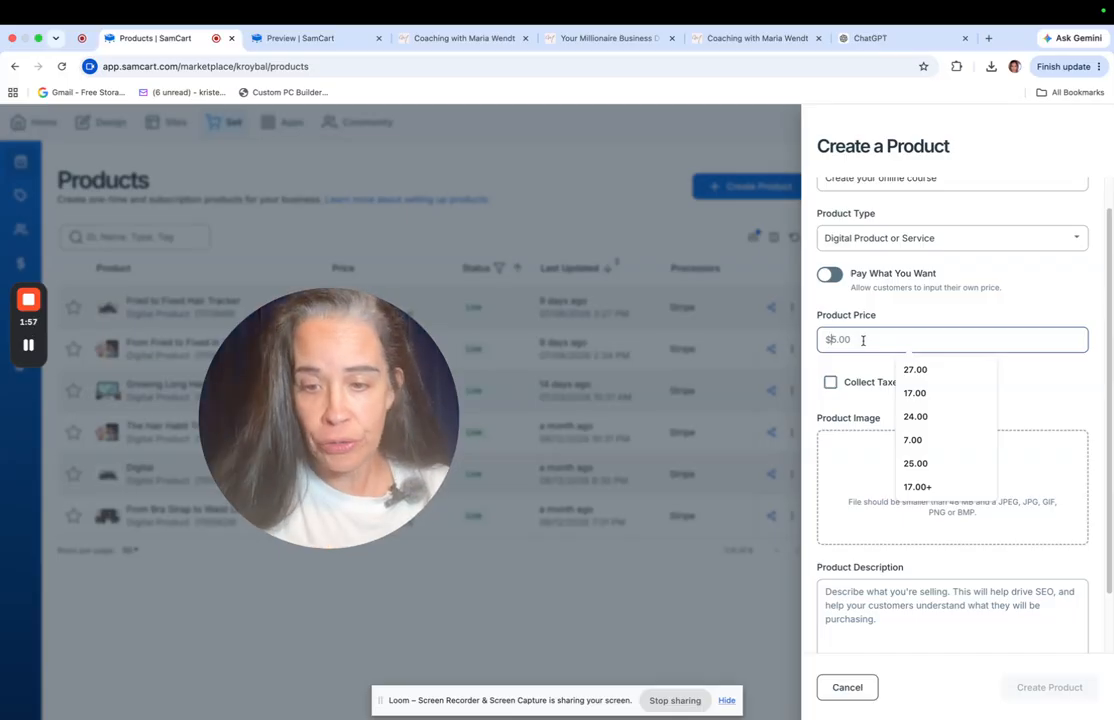
type("30")
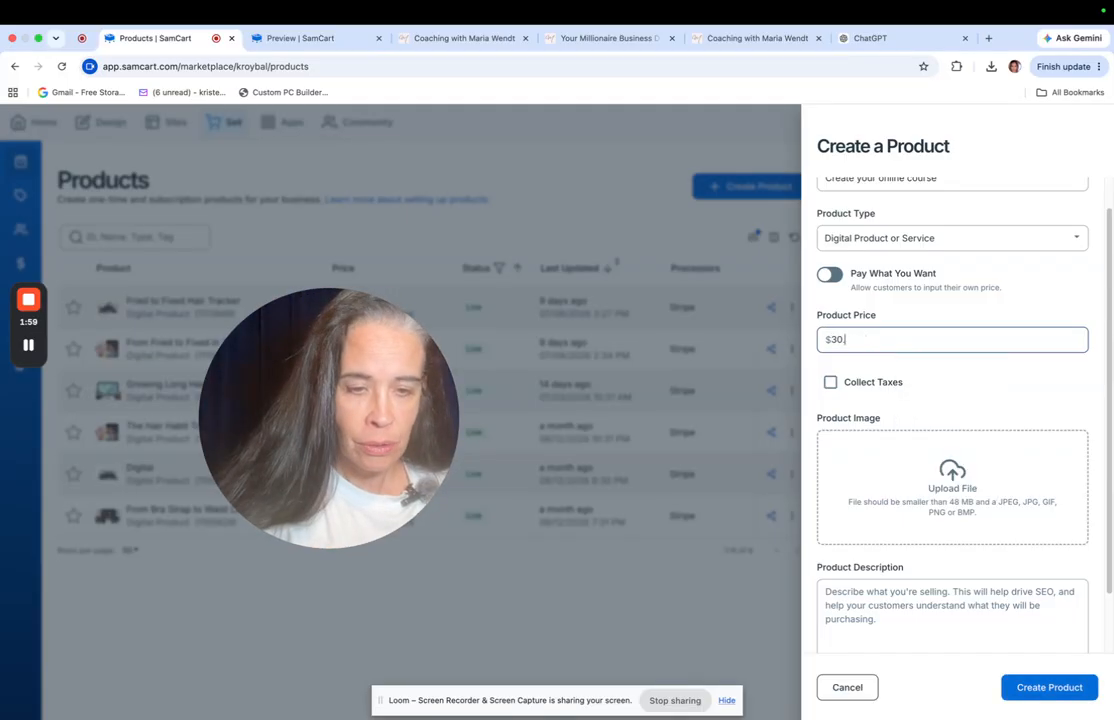
scroll(955, 470, "down", 2)
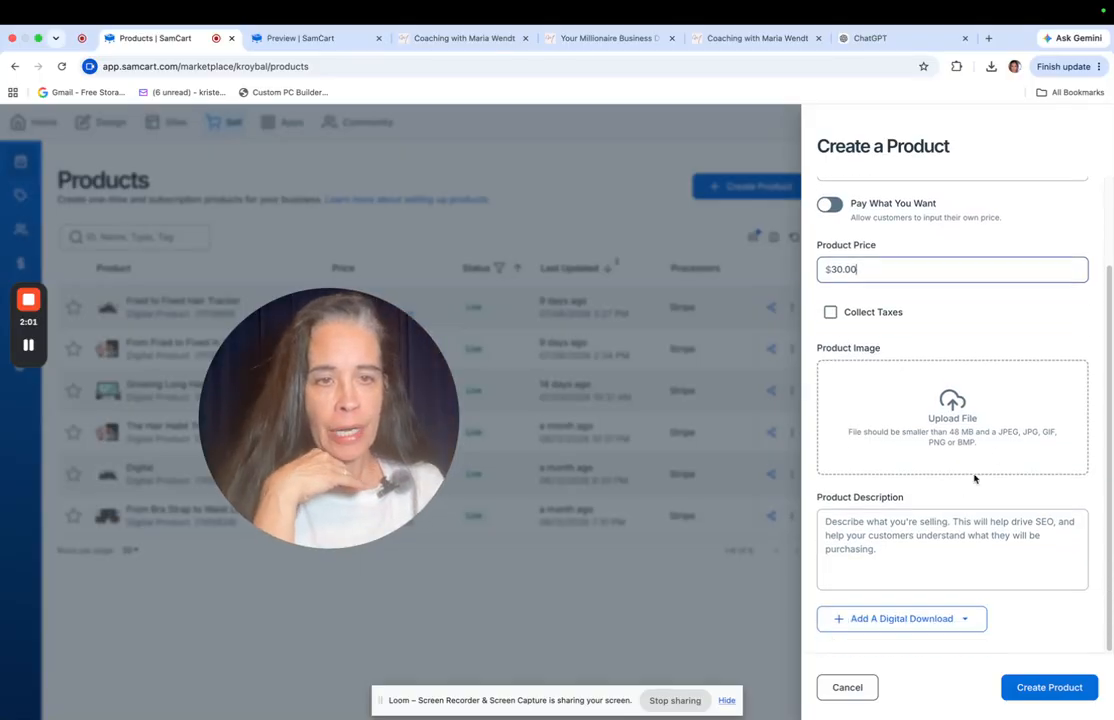
Describe the product as "I help new creators that want to start an online course" and create it without an image
left_click(951, 420)
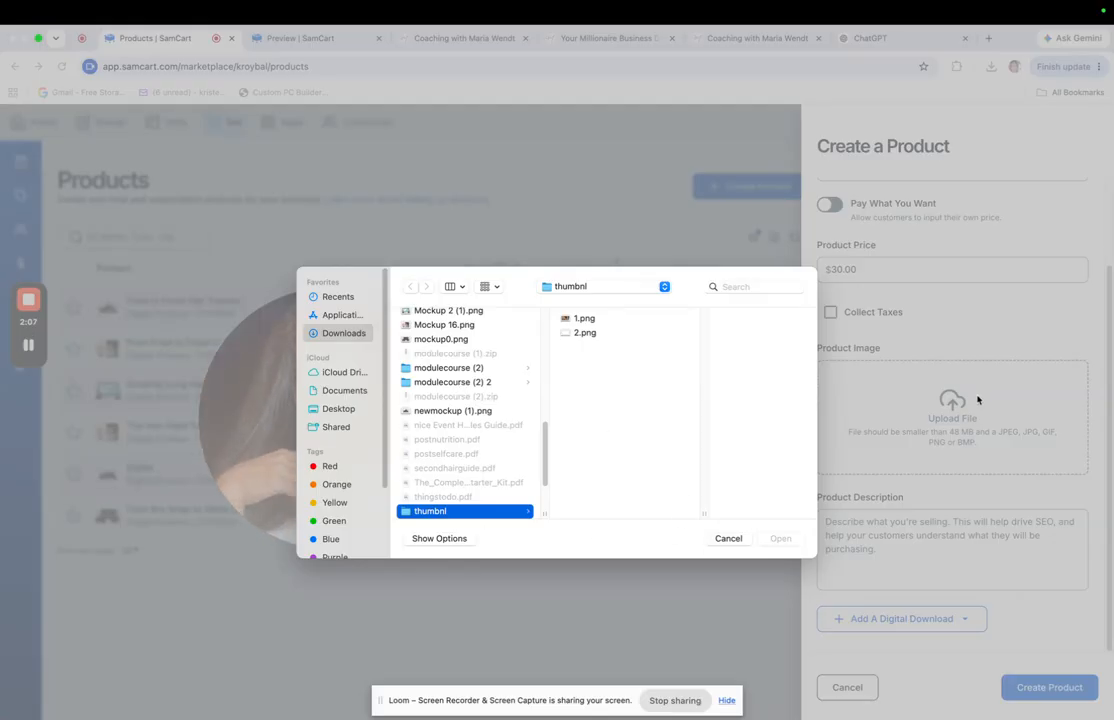
left_click(725, 538)
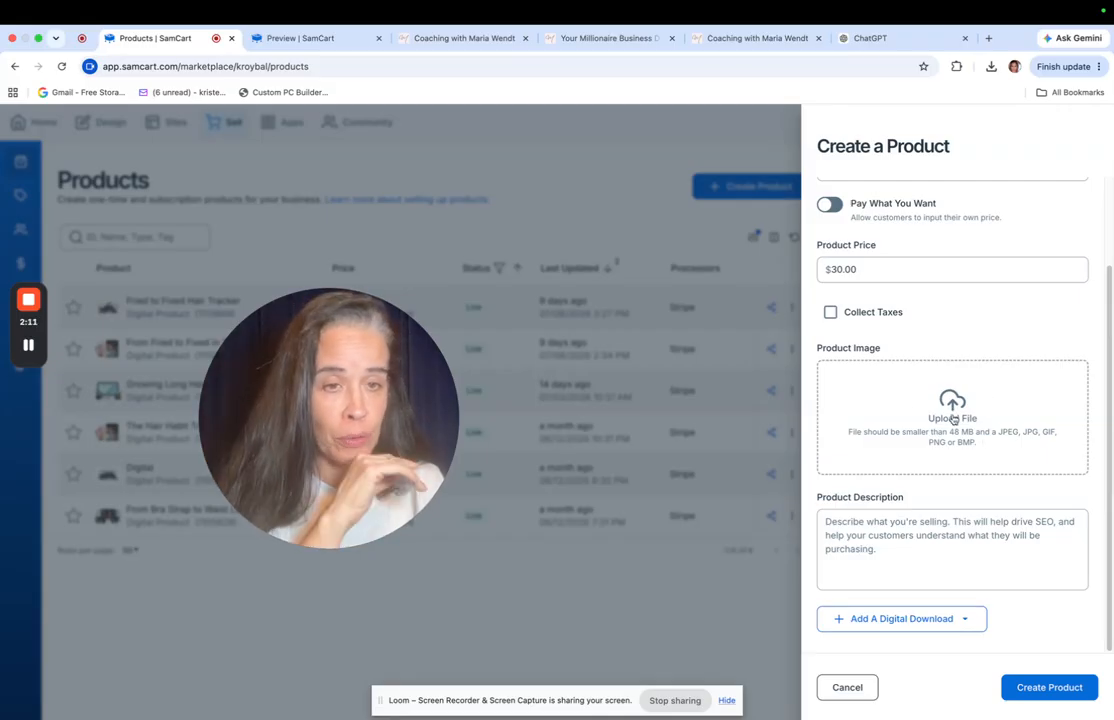
left_click(887, 539)
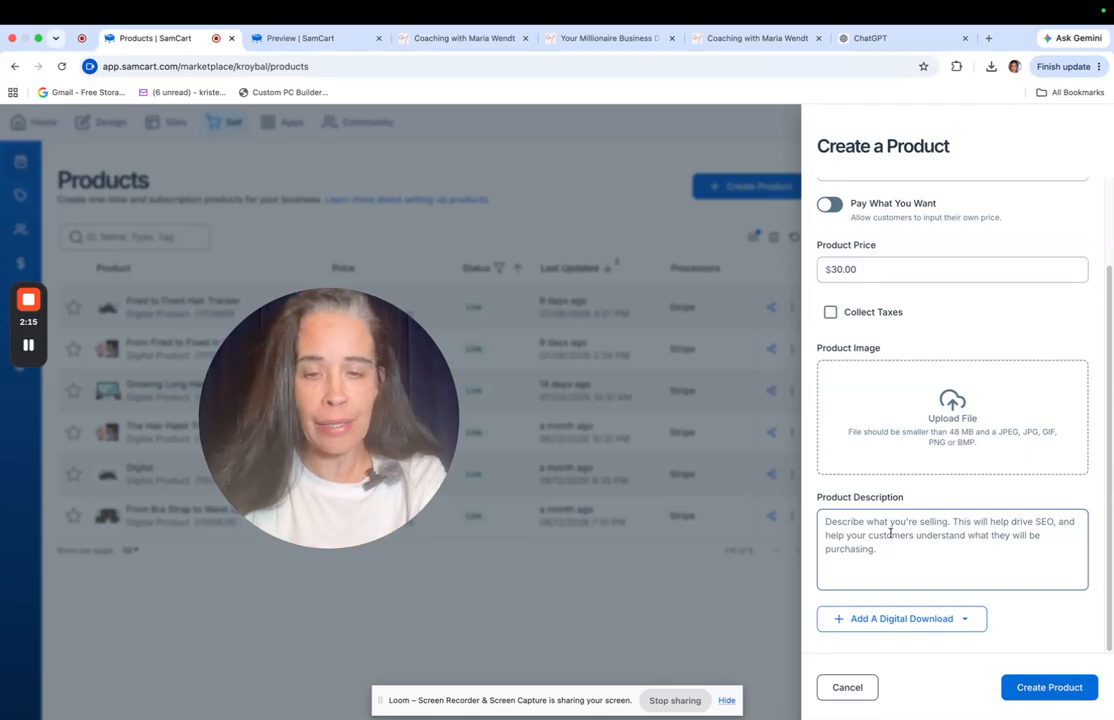
type("I")
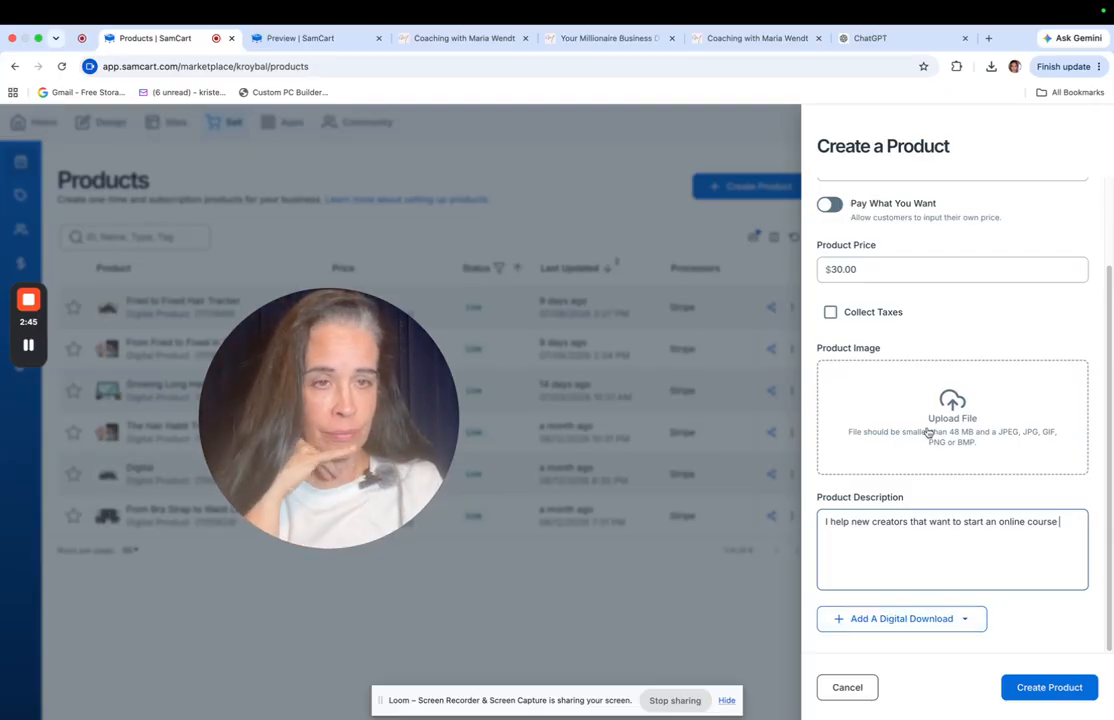
left_click(1044, 690)
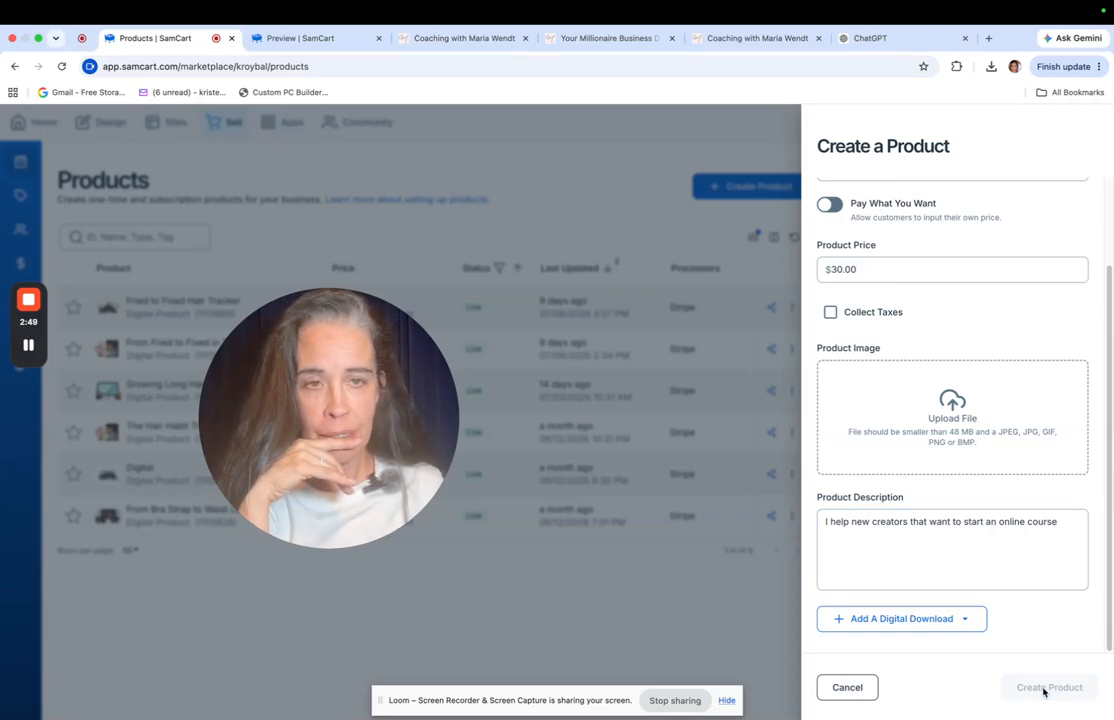
left_click(671, 141)
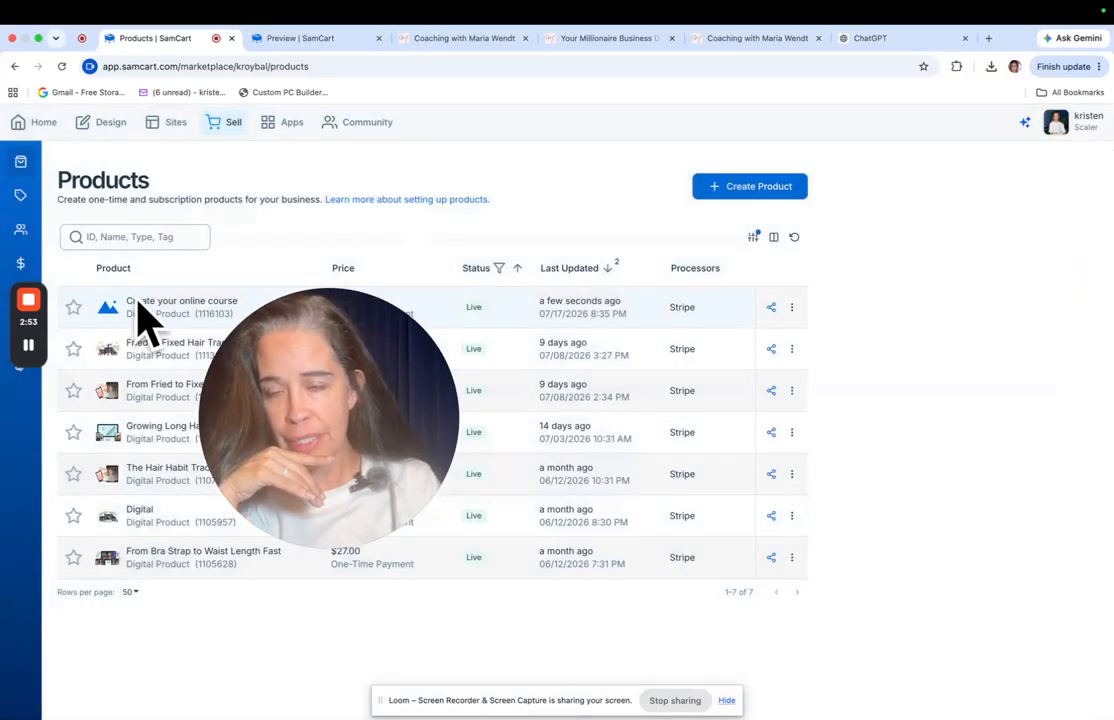
Open the "Create your online course" product and show its Design + Convert options
left_click_drag(361, 377, 699, 445)
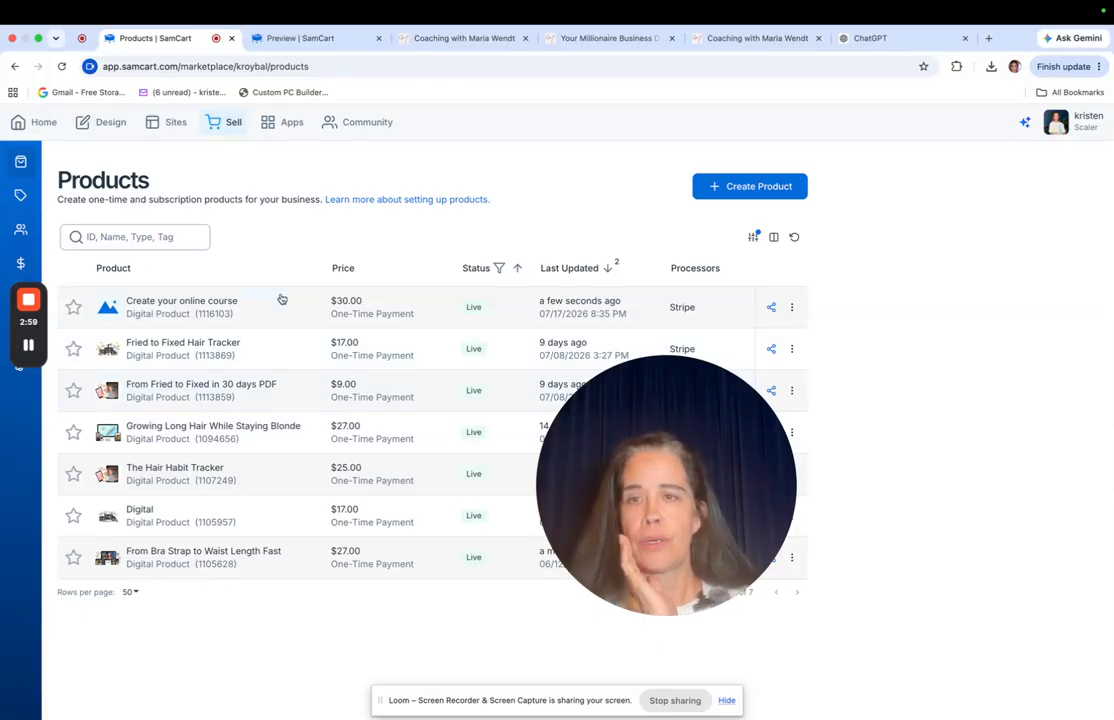
left_click(170, 308)
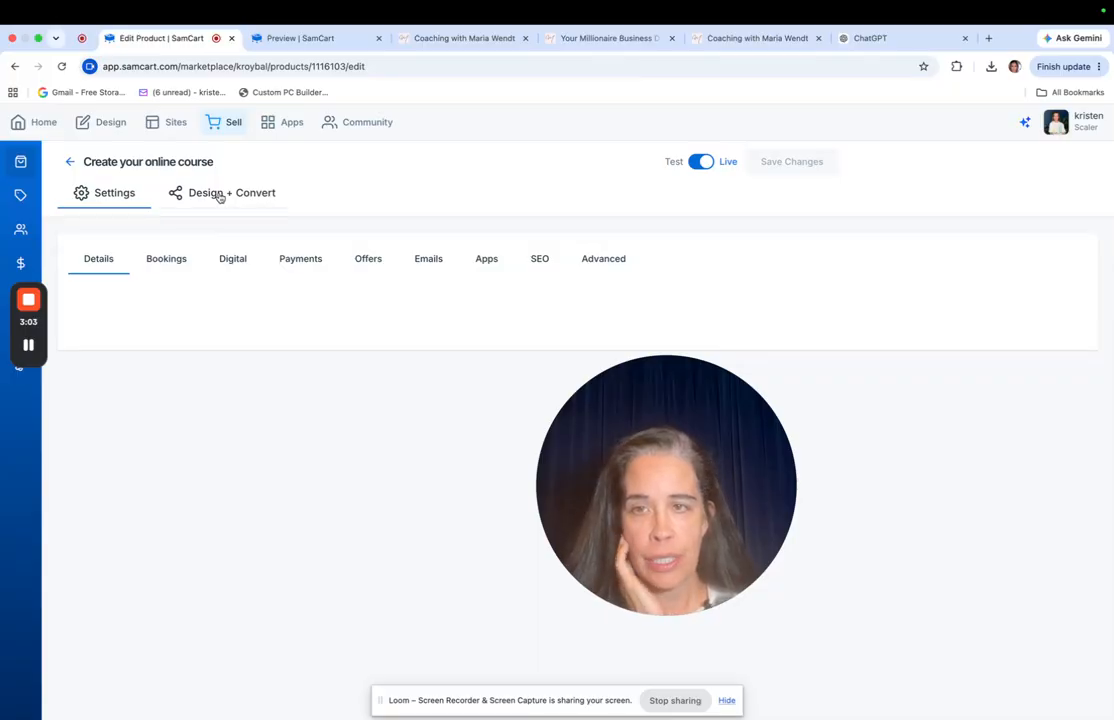
left_click(220, 195)
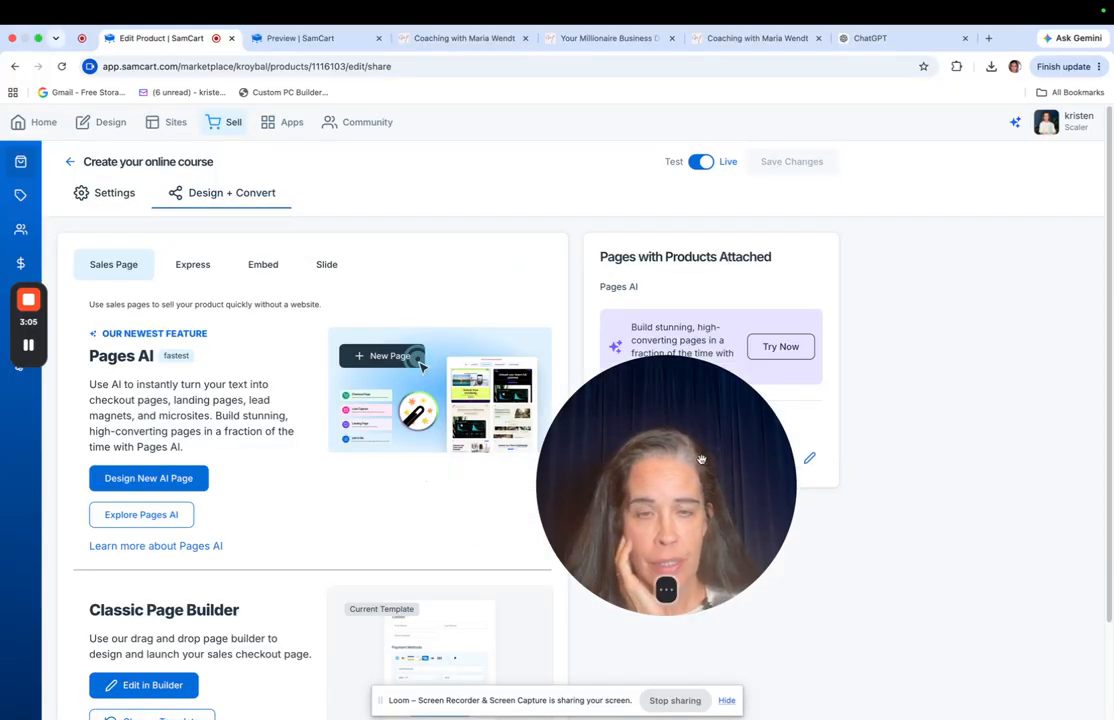
left_click_drag(701, 459, 478, 486)
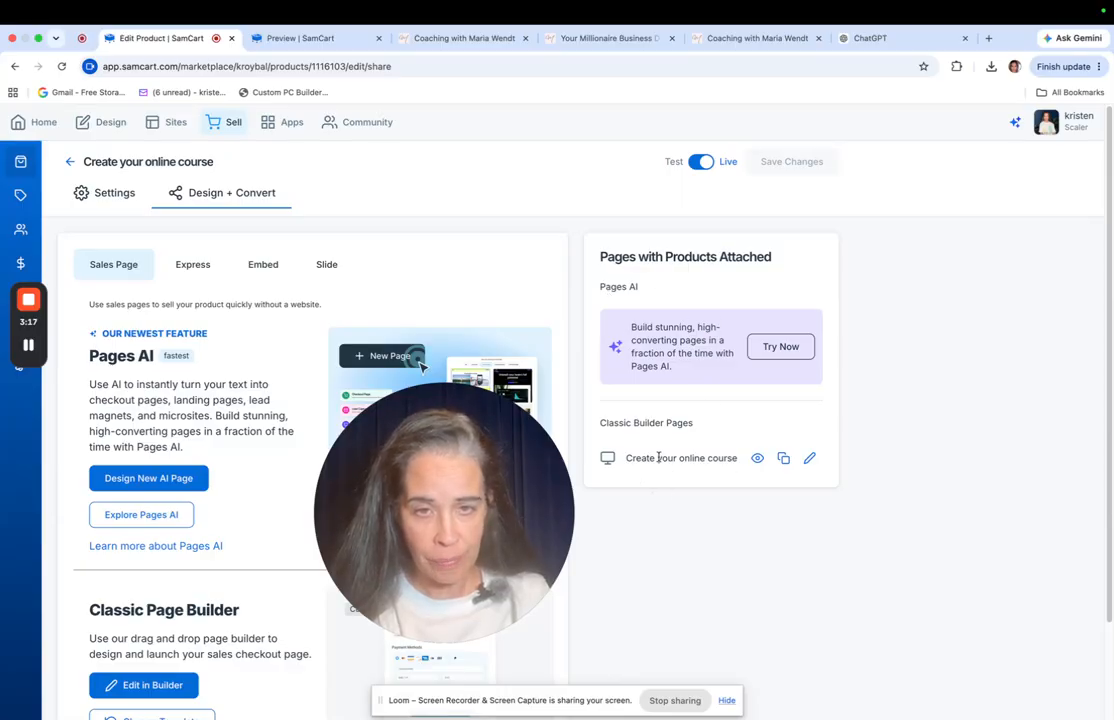
Change the product's Classic Page Builder template to Two-Column
scroll(252, 573, "down", 3)
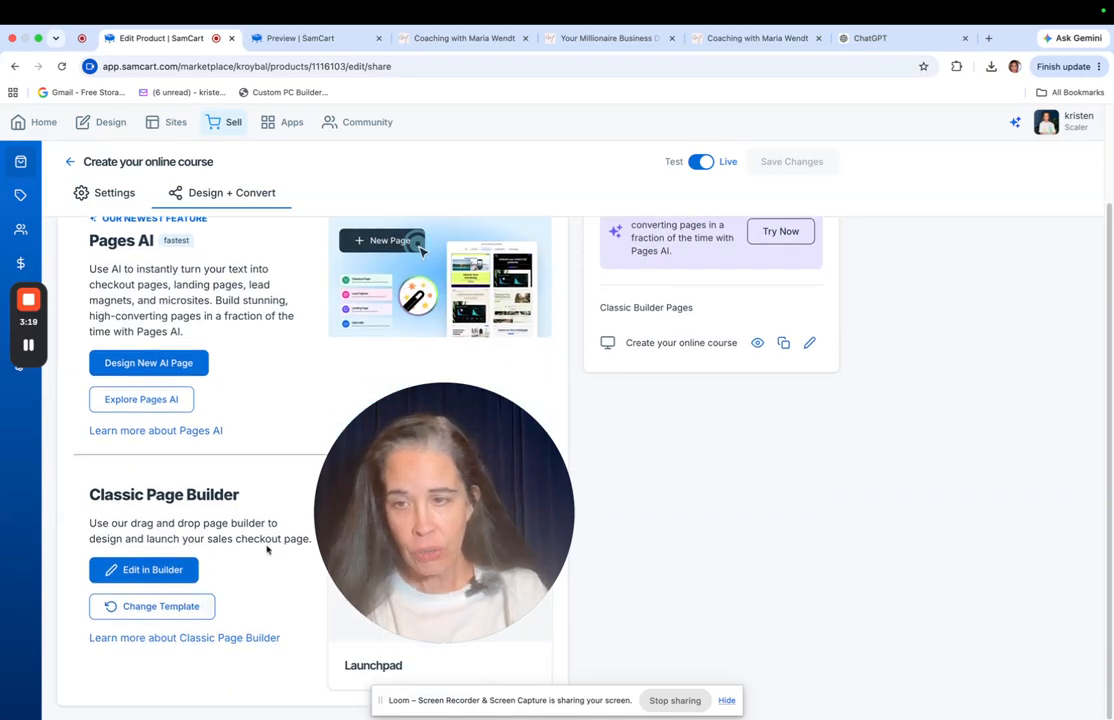
left_click(160, 606)
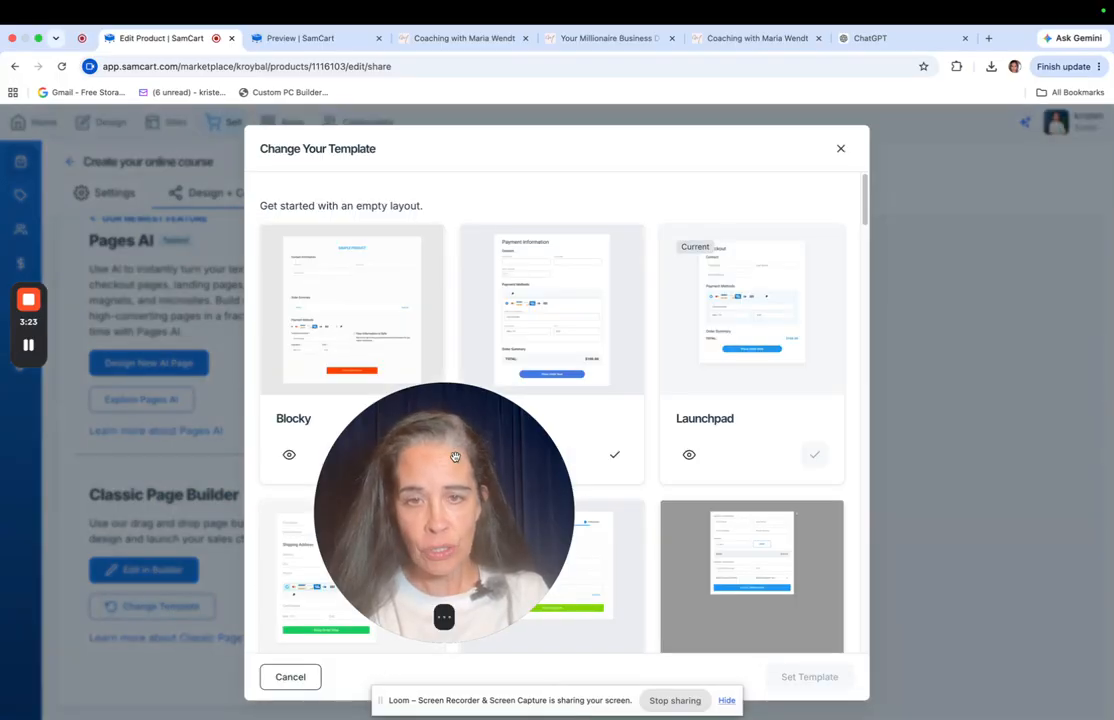
left_click_drag(477, 432, 866, 298)
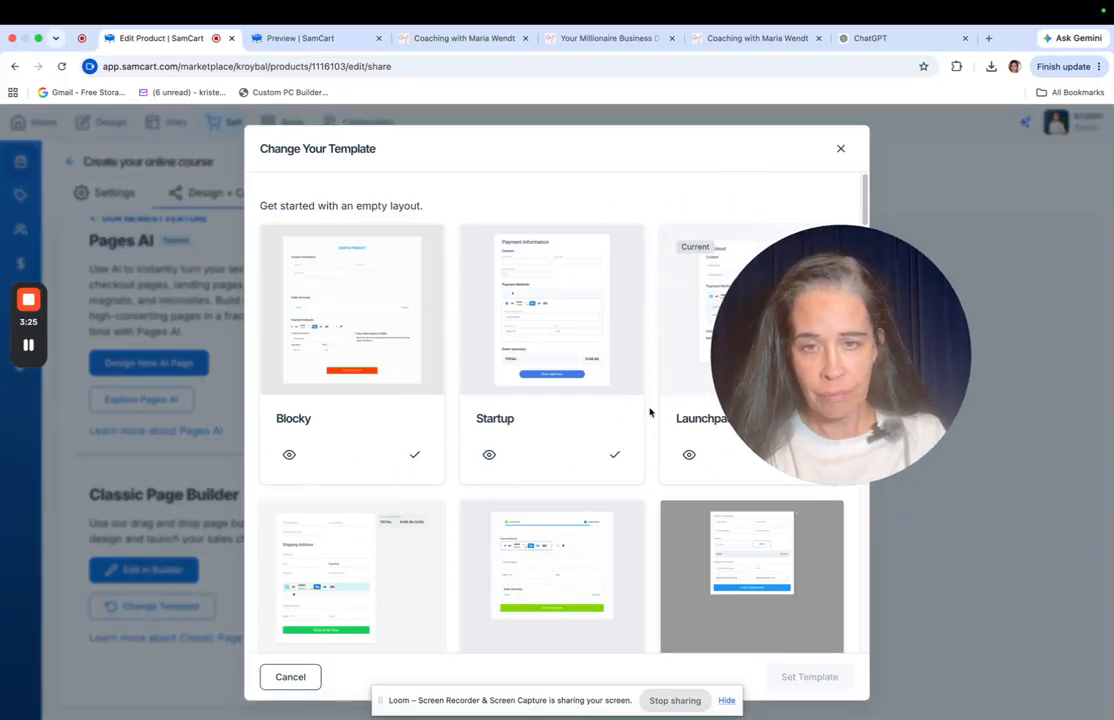
scroll(628, 436, "down", 2)
scroll(628, 436, "down", 5)
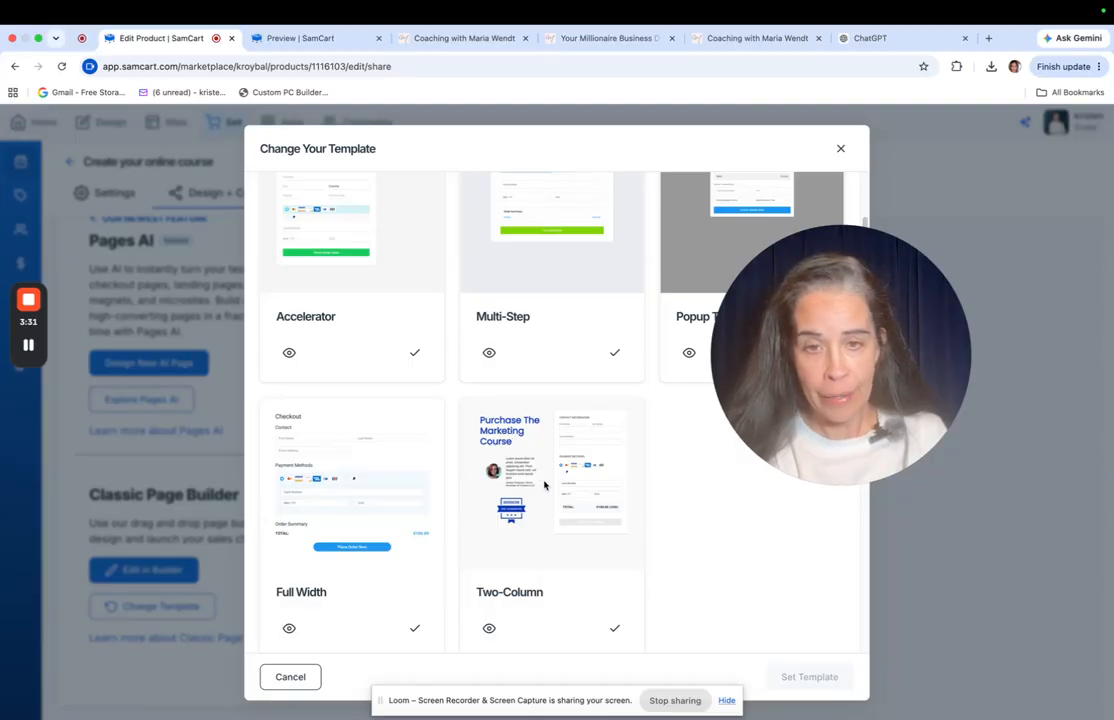
left_click(616, 630)
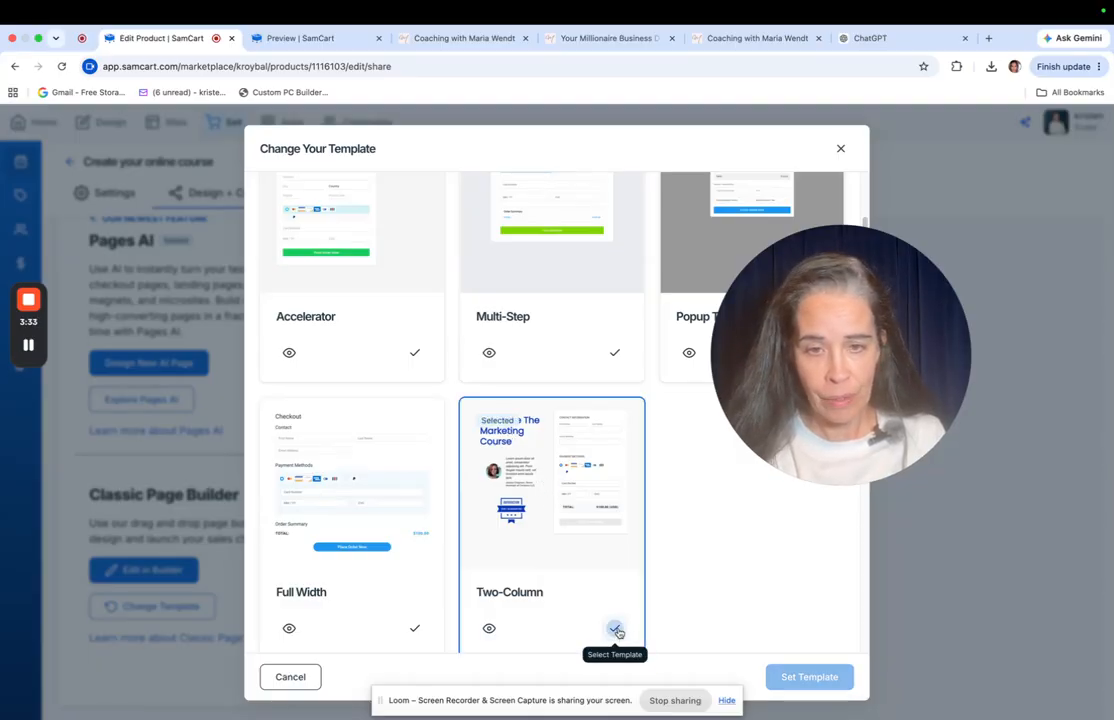
left_click(805, 677)
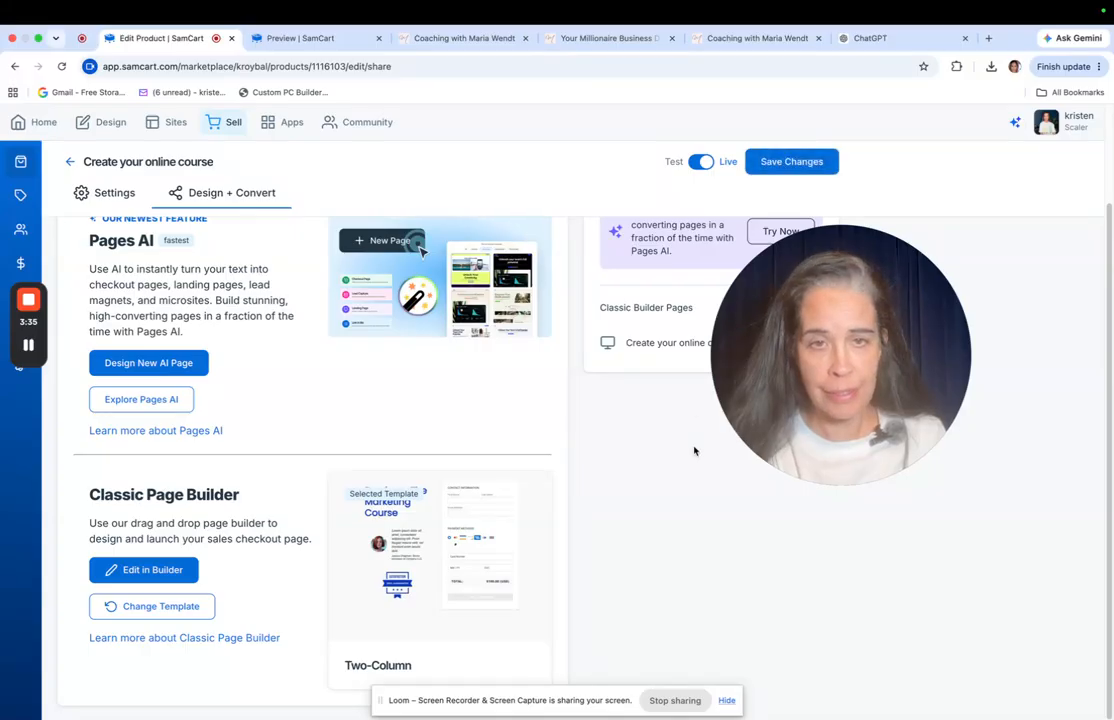
left_click_drag(810, 300, 451, 340)
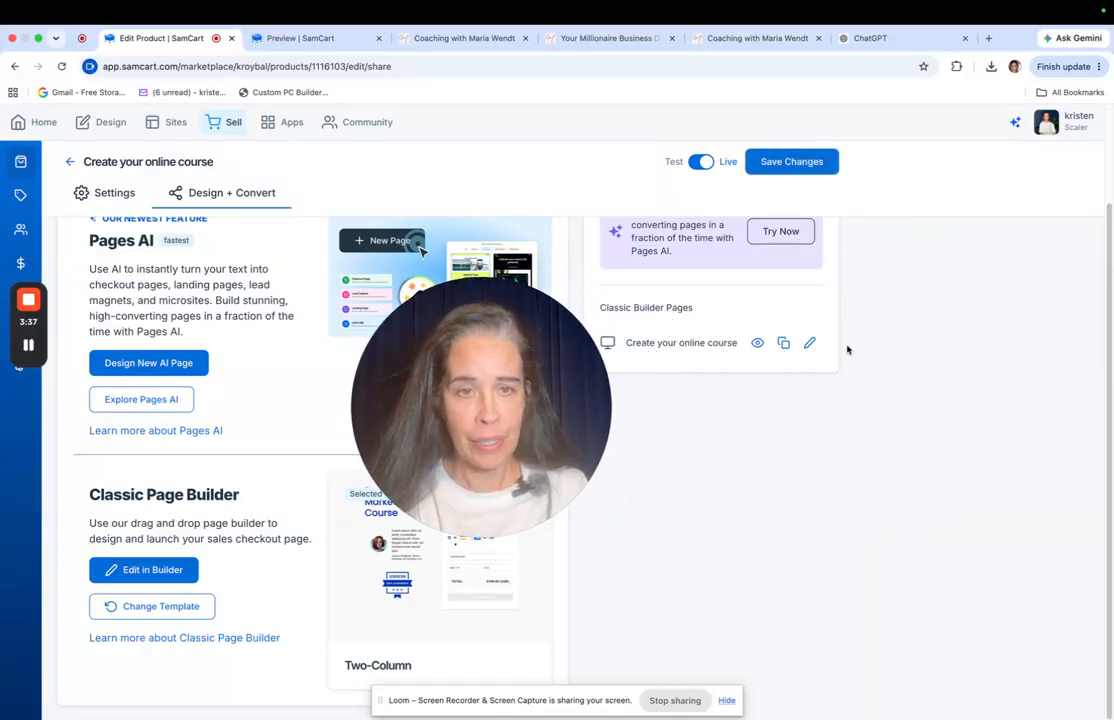
Save the template change, open the product's classic page in the builder and review its checkout layout
left_click(809, 342)
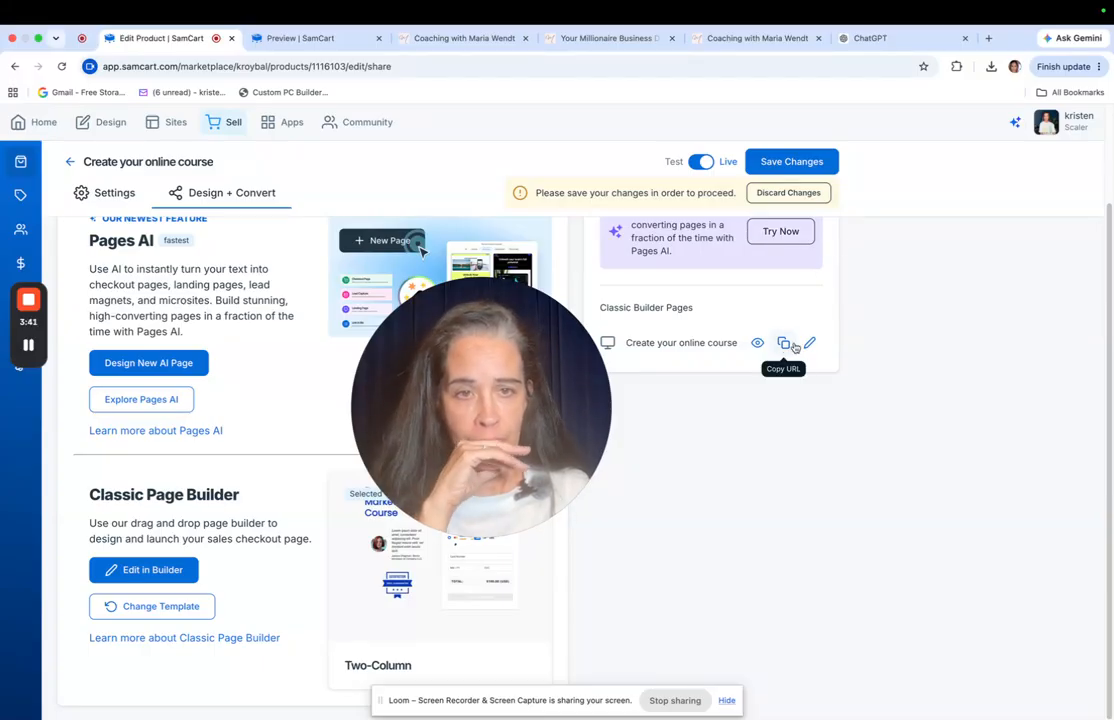
left_click(788, 161)
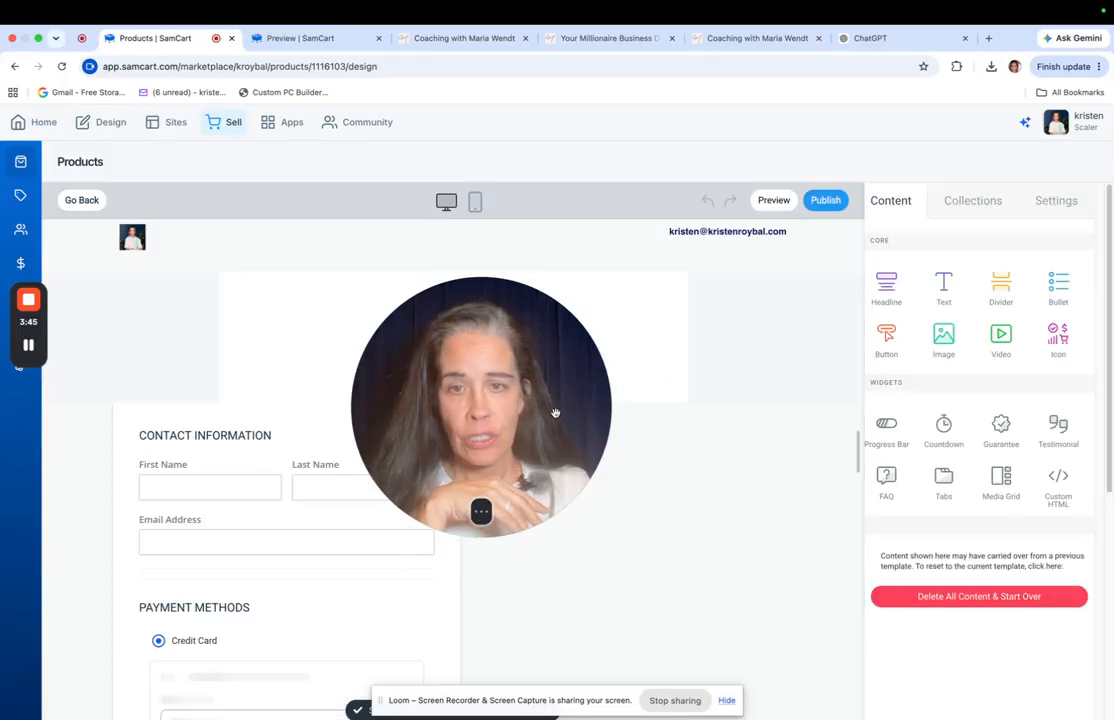
left_click_drag(555, 413, 773, 505)
scroll(410, 356, "down", 5)
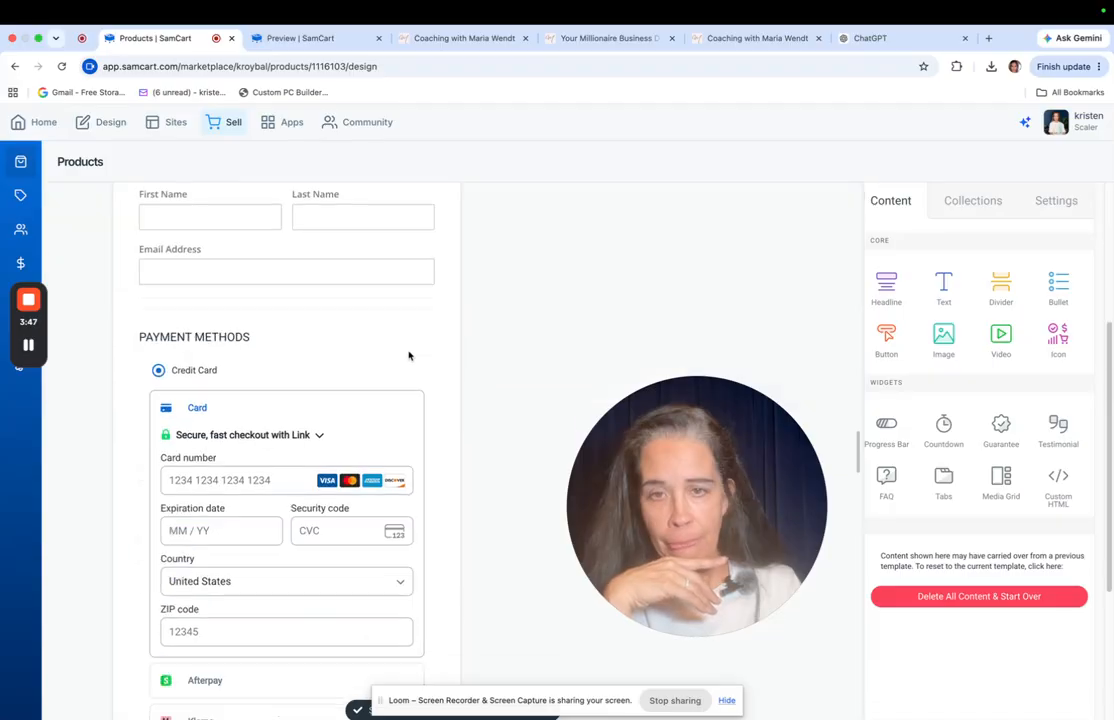
scroll(454, 320, "up", 5)
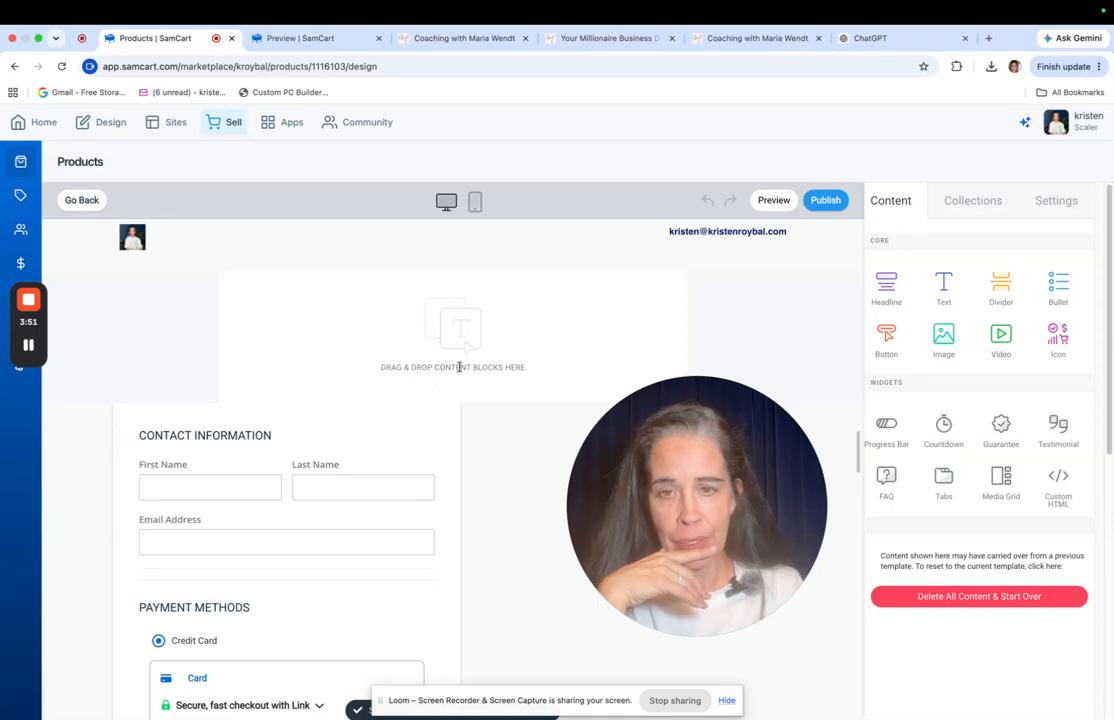
scroll(459, 368, "down", 8)
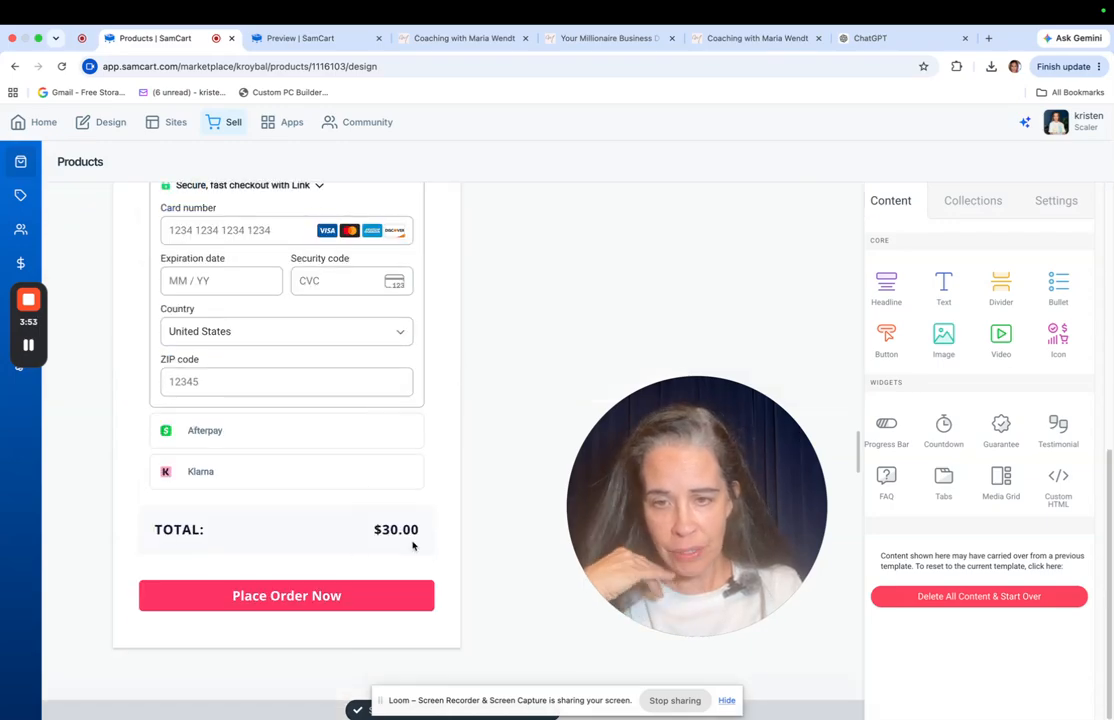
scroll(398, 540, "up", 8)
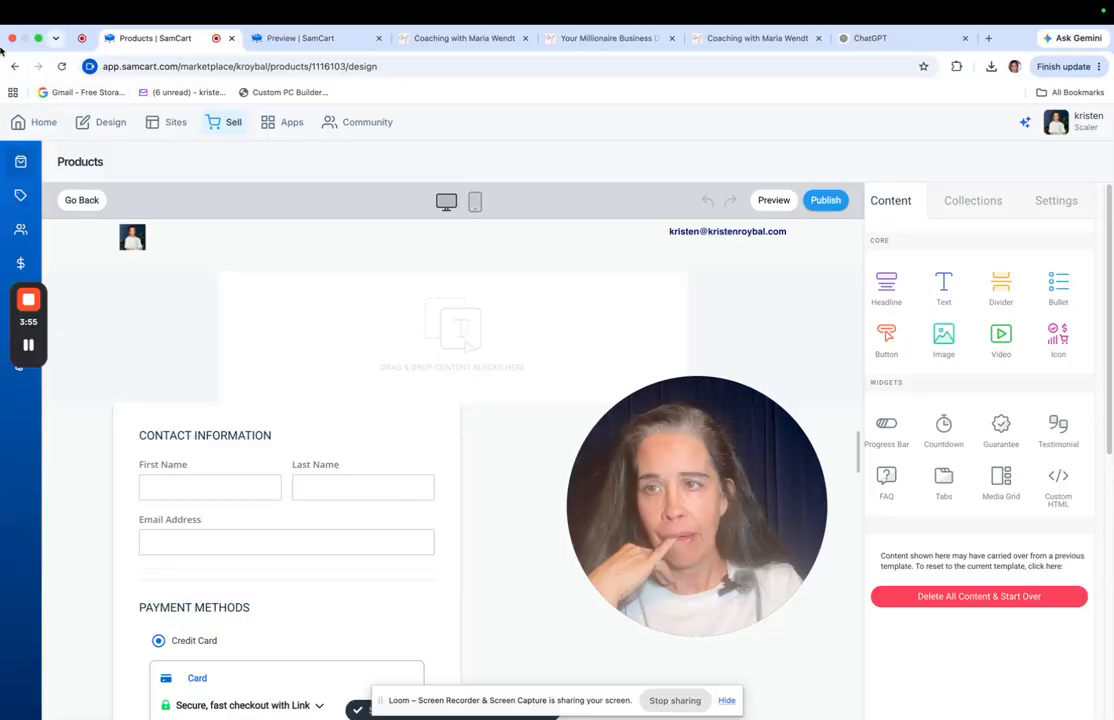
Leave the builder and reopen the Design + Convert options of the "Create your online course" product
left_click(231, 123)
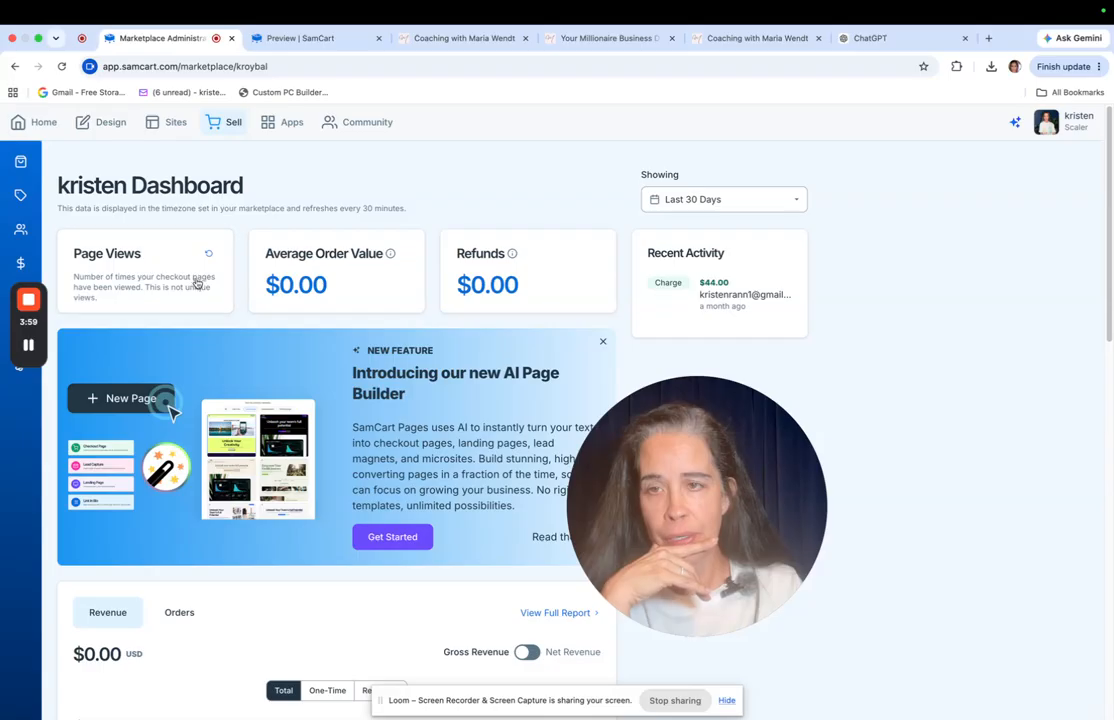
left_click(34, 162)
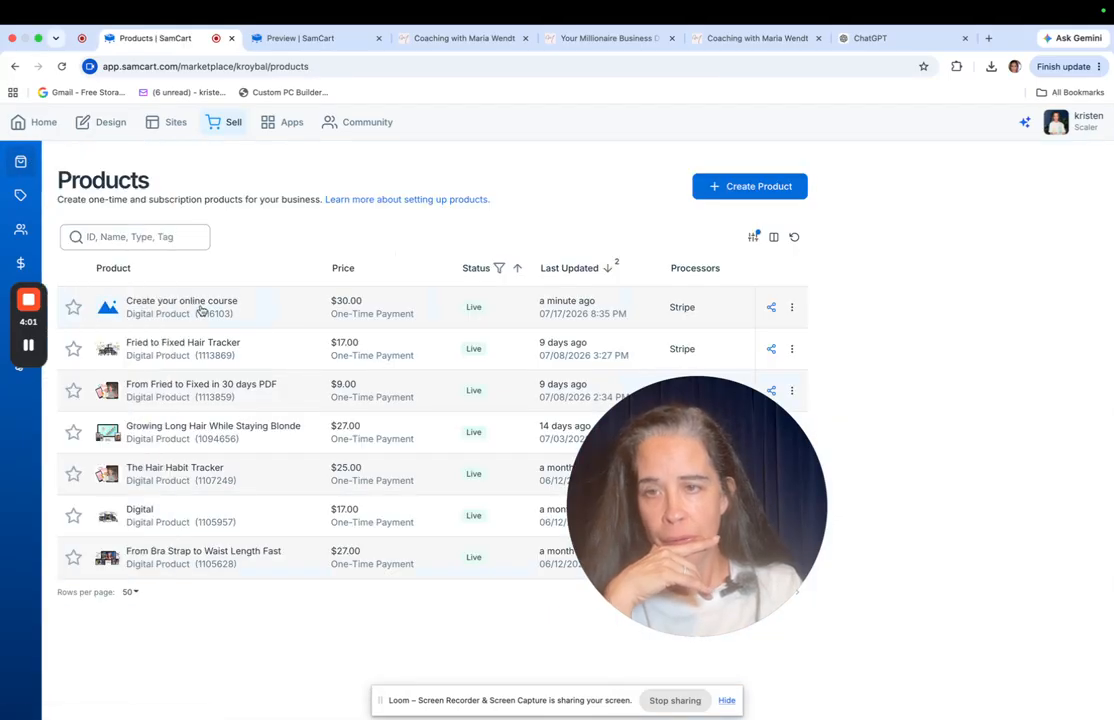
left_click(198, 306)
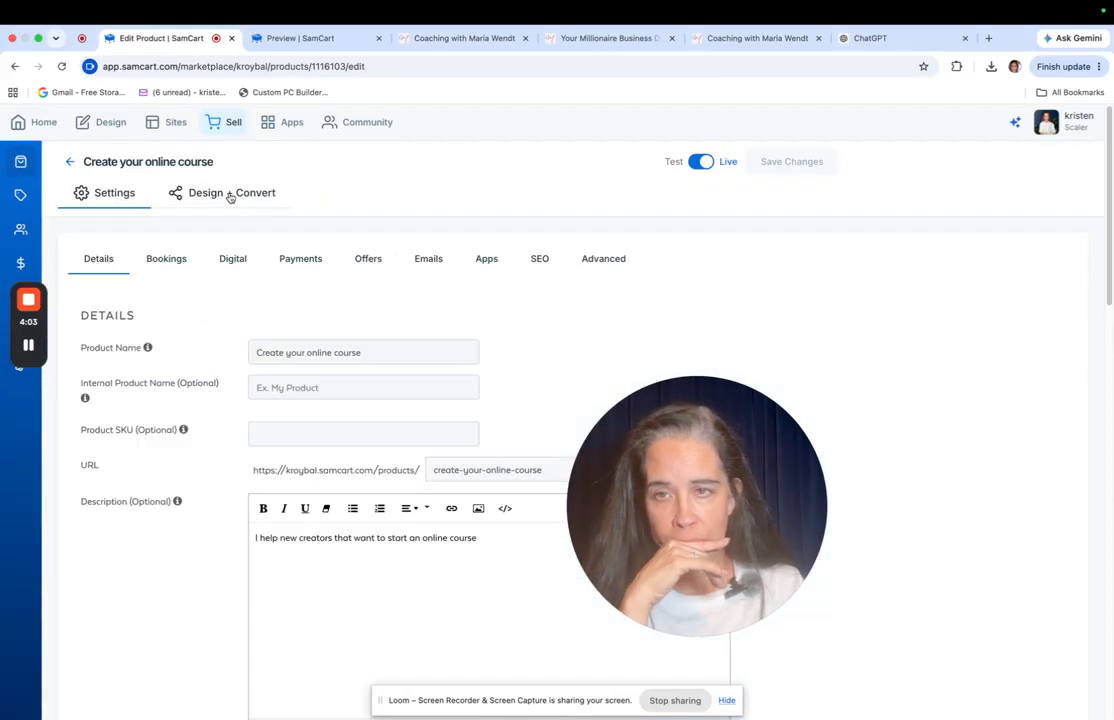
left_click(233, 195)
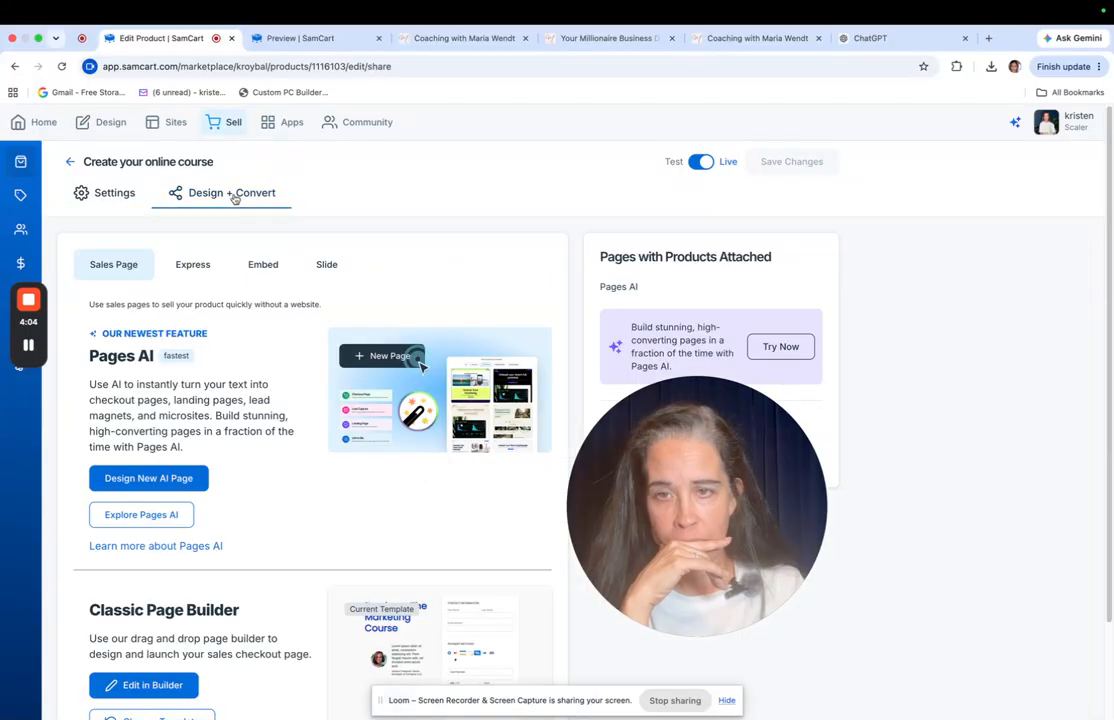
left_click(70, 161)
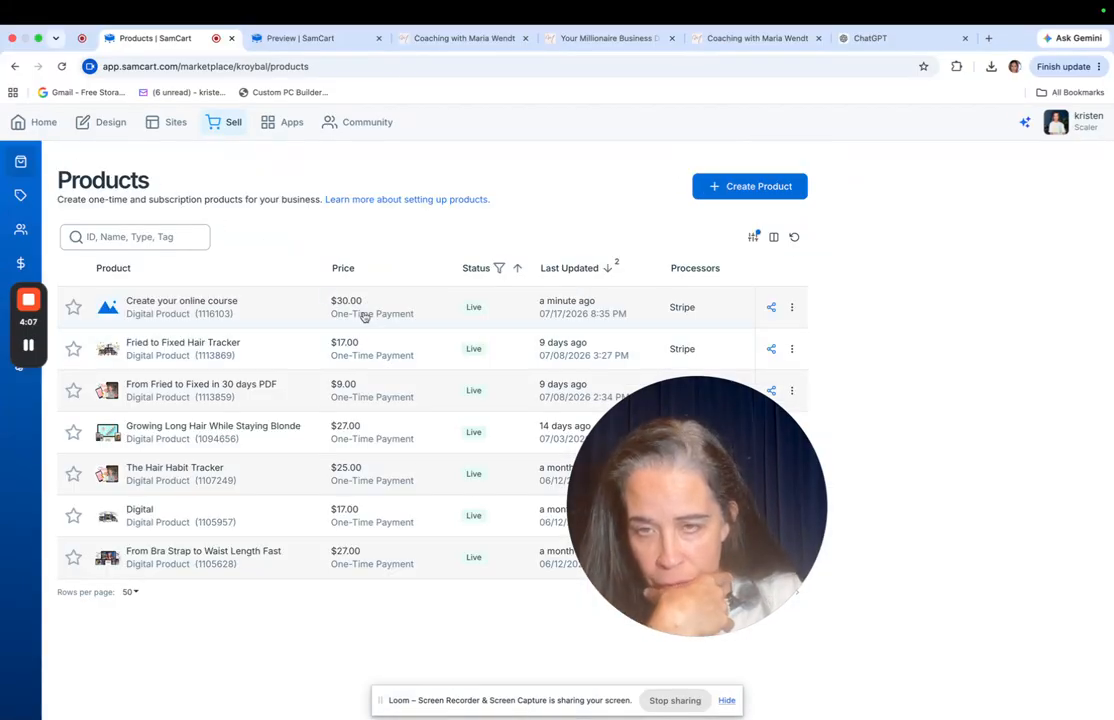
left_click(179, 306)
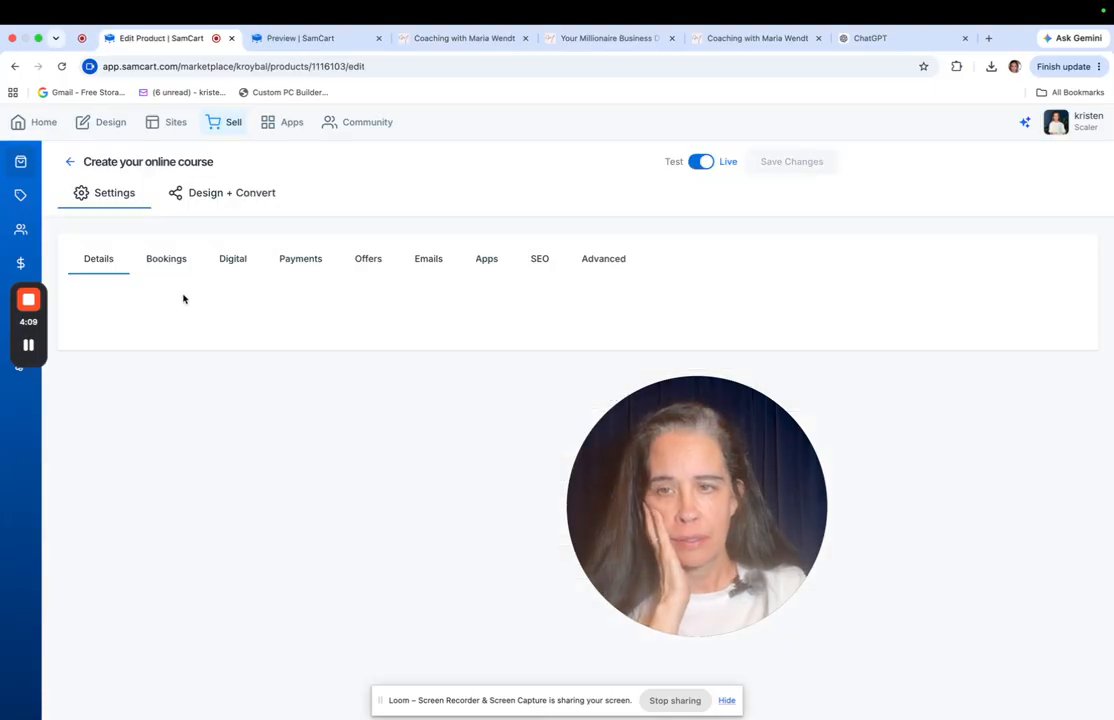
left_click(249, 197)
left_click_drag(762, 476, 506, 368)
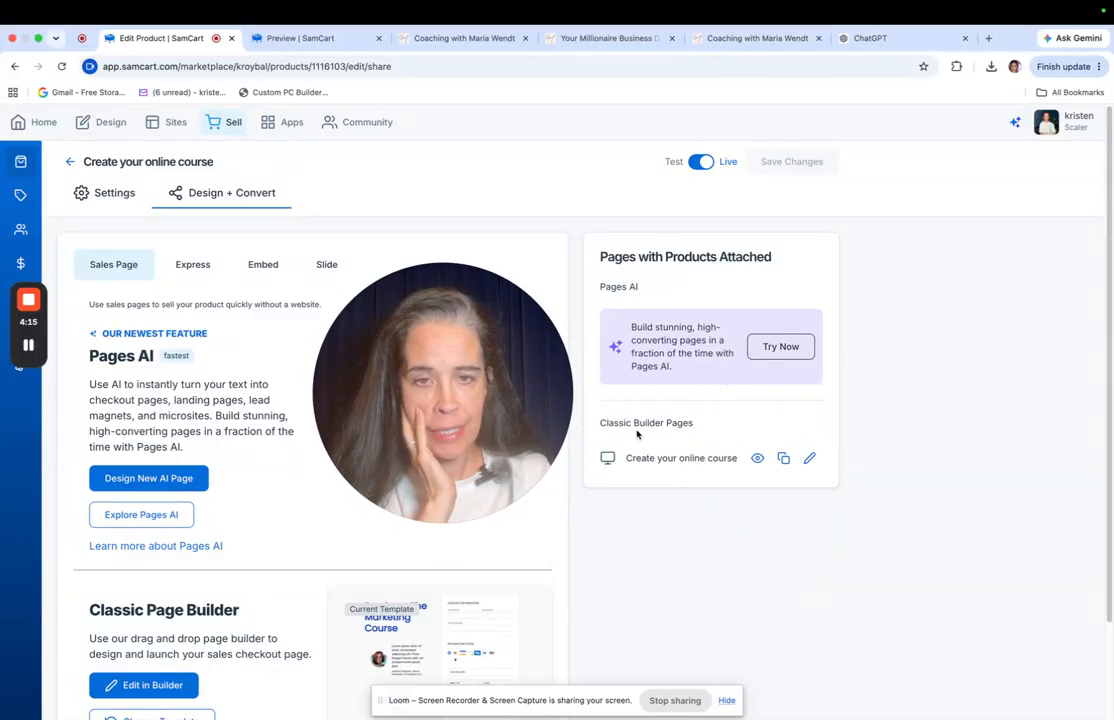
Open the product's classic page for editing again and review its checkout form down to the order total
left_click(809, 459)
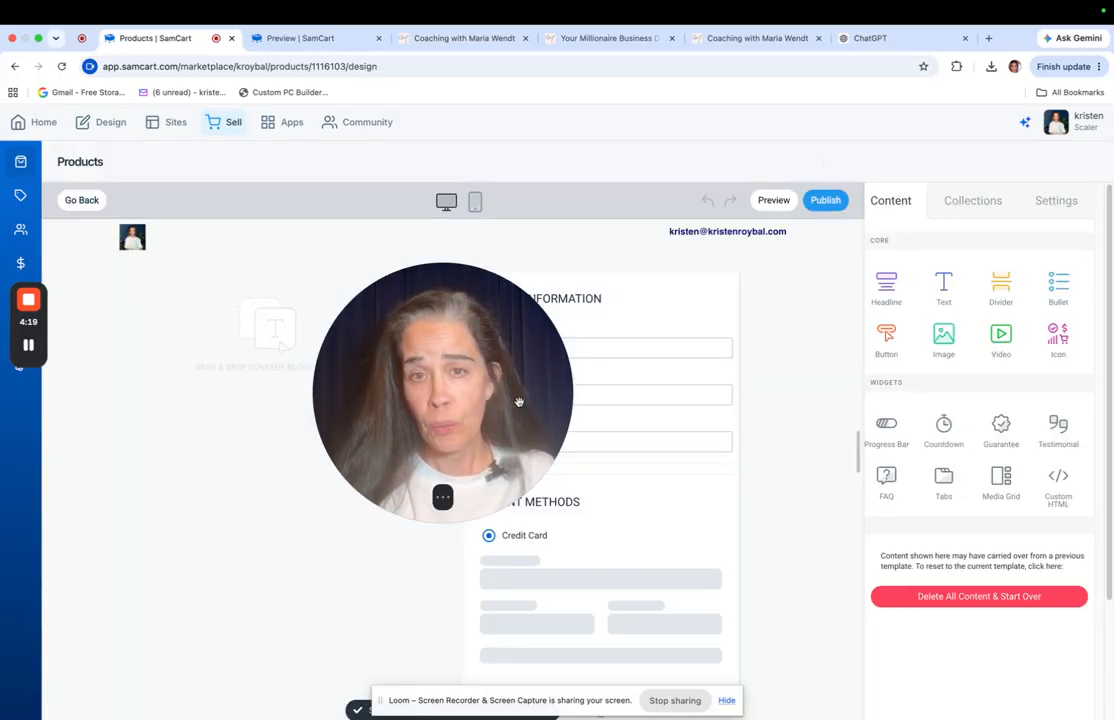
left_click_drag(519, 402, 282, 569)
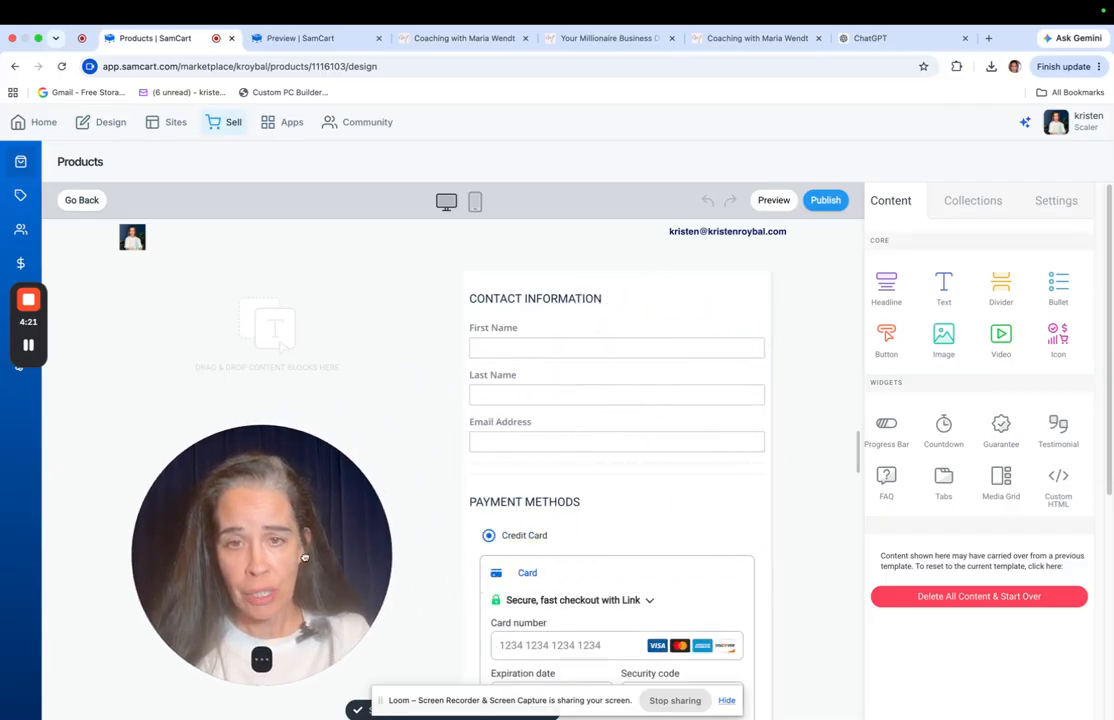
scroll(730, 415, "down", 3)
scroll(723, 421, "down", 5)
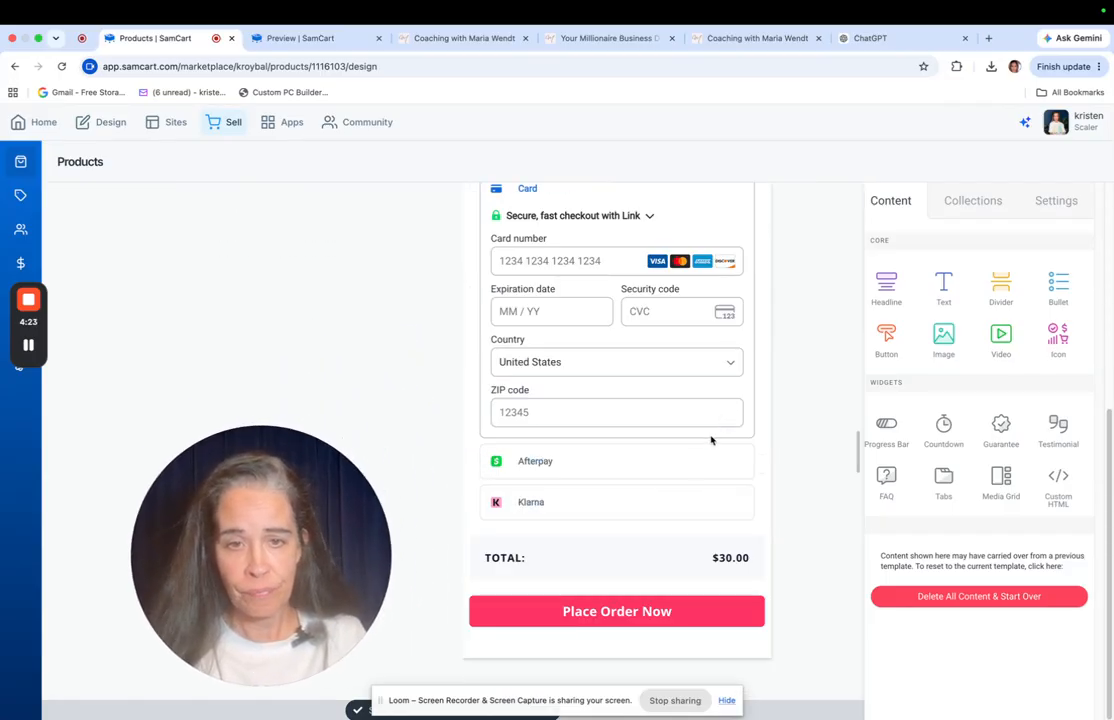
scroll(632, 332, "up", 8)
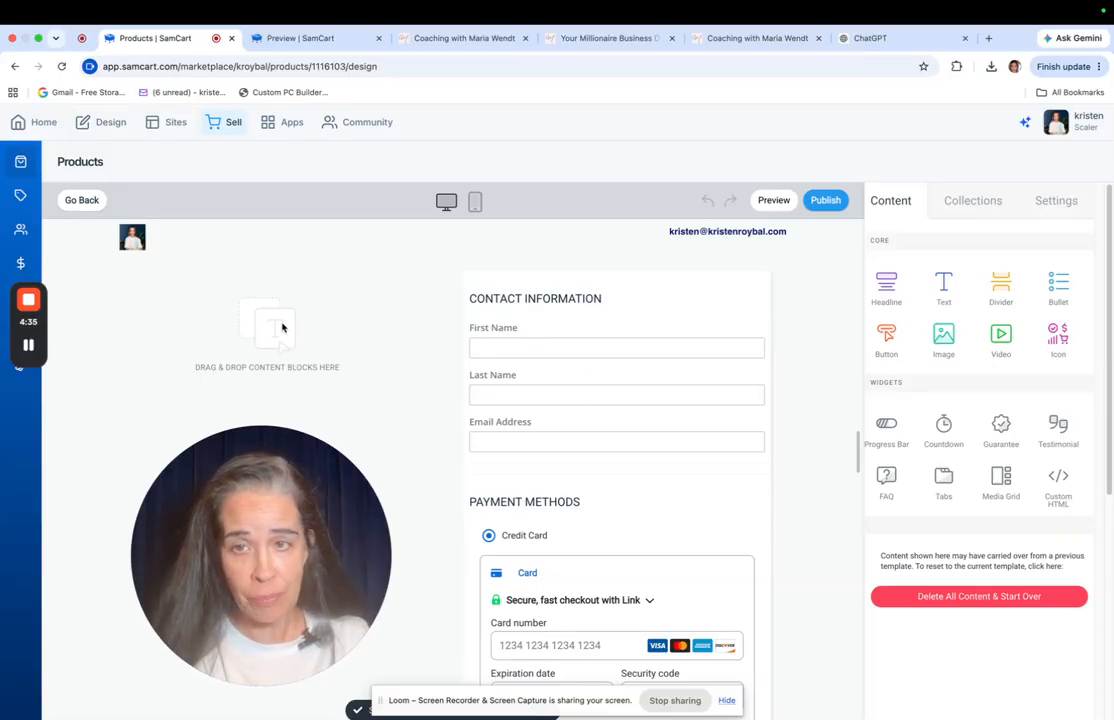
Add a text block in the empty column beside the checkout form reading "Helping you build your online course"
left_click_drag(943, 285, 313, 319)
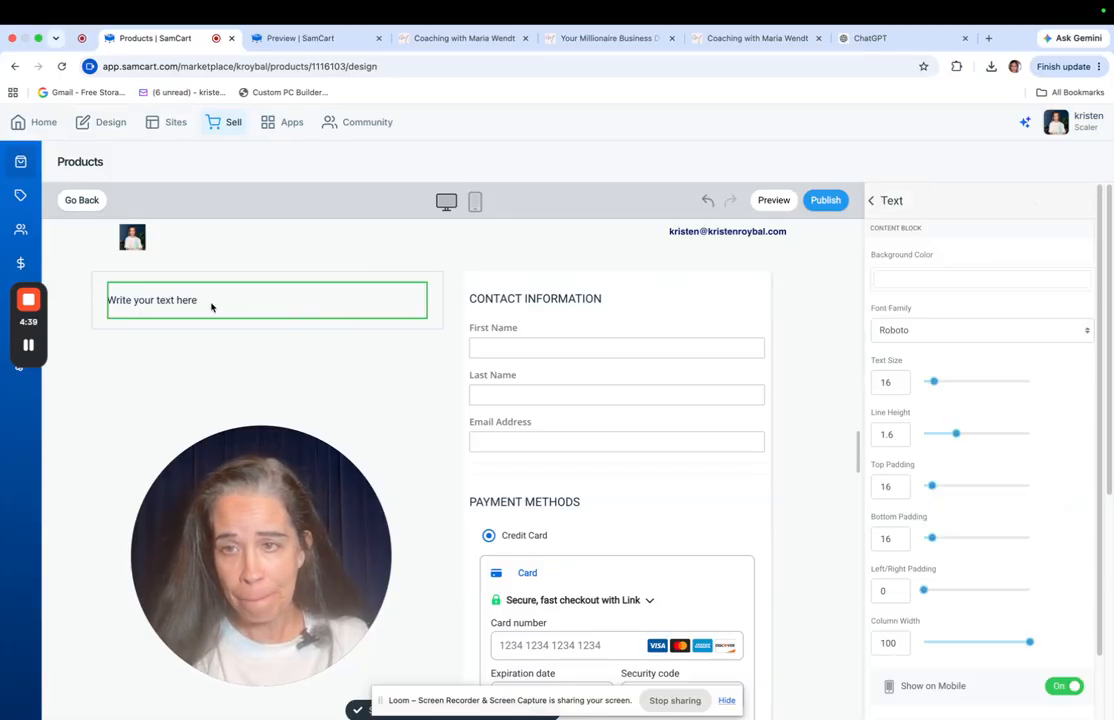
left_click_drag(211, 299, 103, 301)
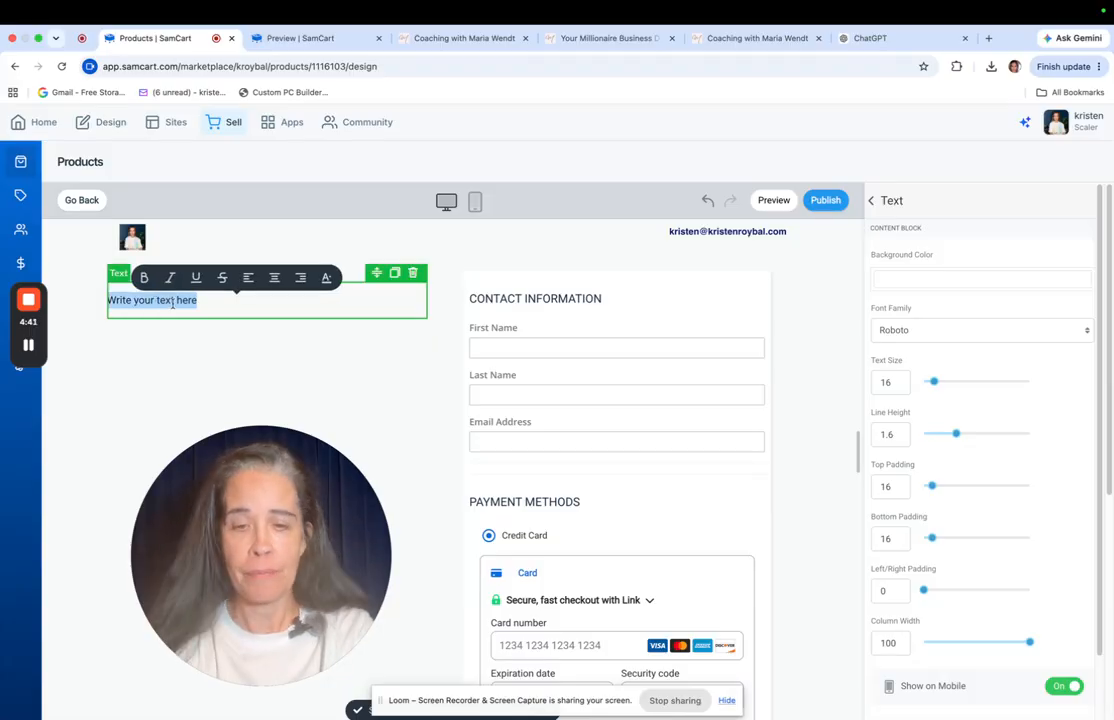
type("Helping you build")
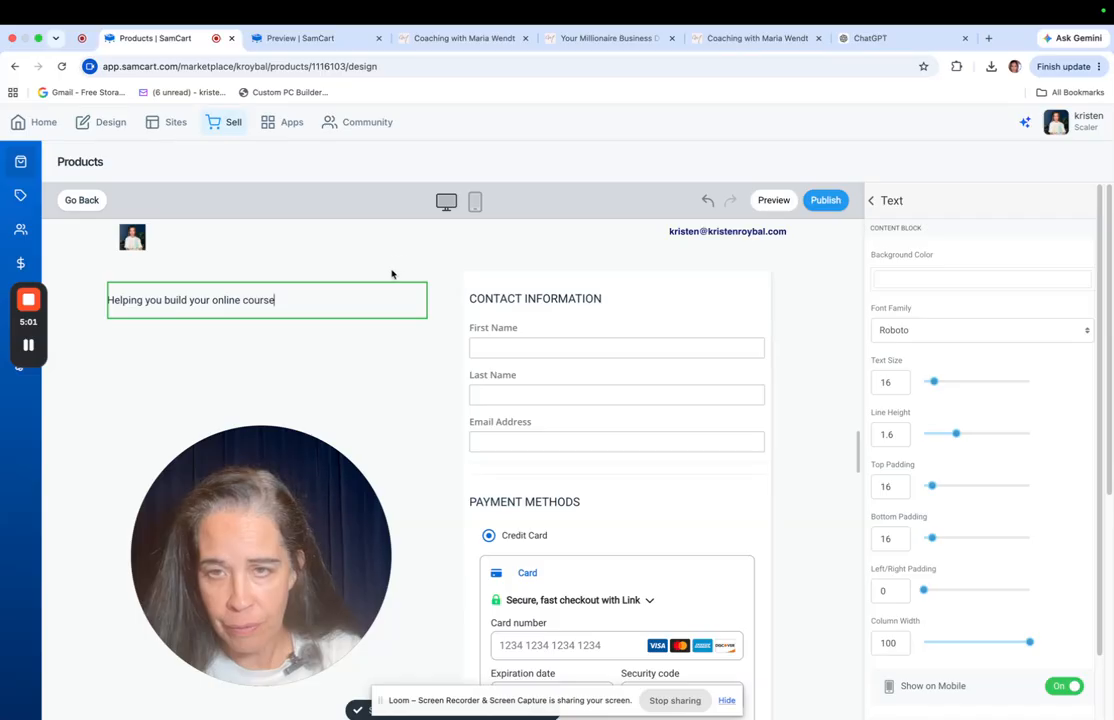
Color the text "Helping you build your online course" blue (3817DE) and return to the list of content blocks
left_click_drag(282, 299, 100, 300)
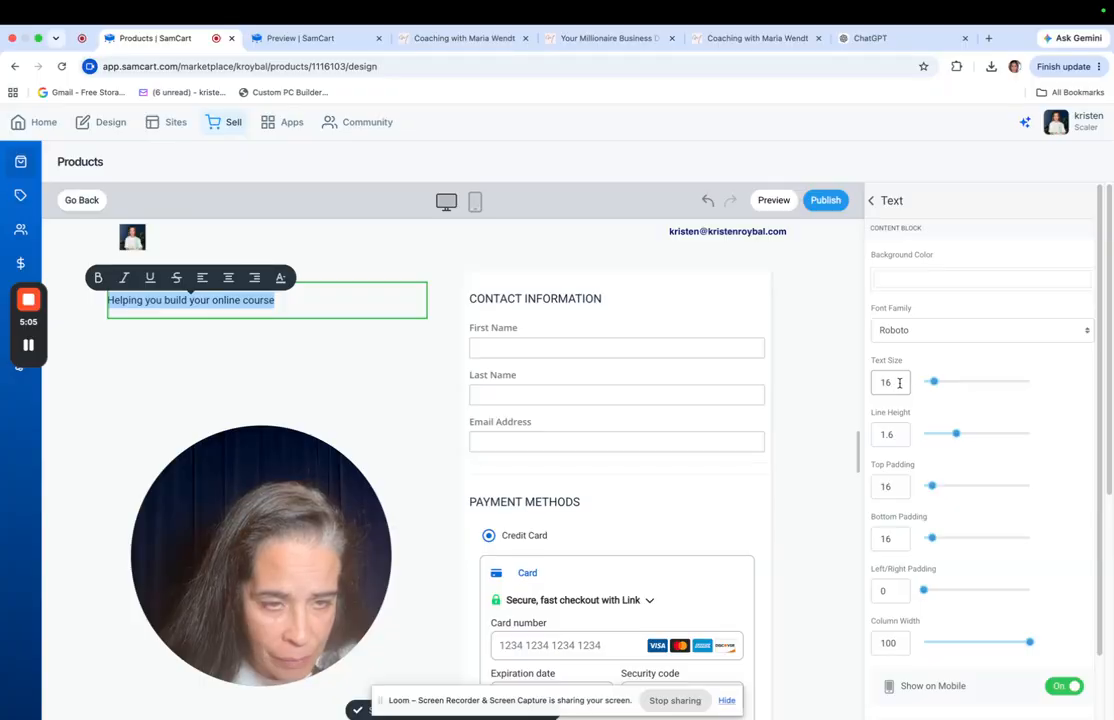
scroll(900, 383, "down", 1)
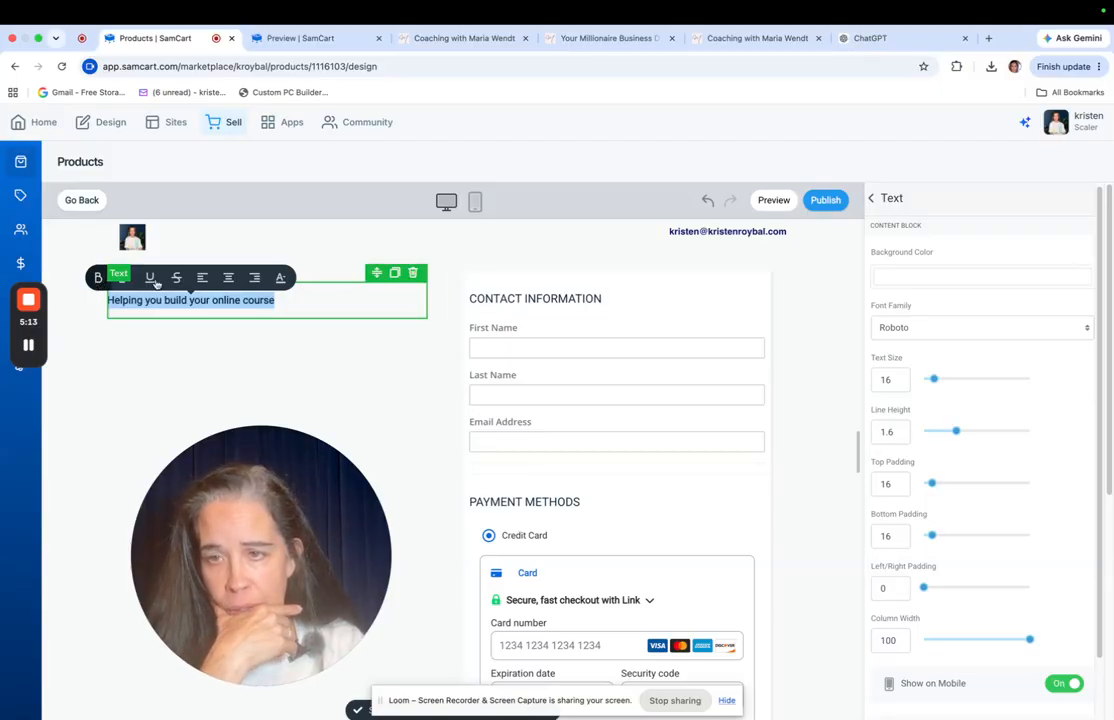
left_click(280, 279)
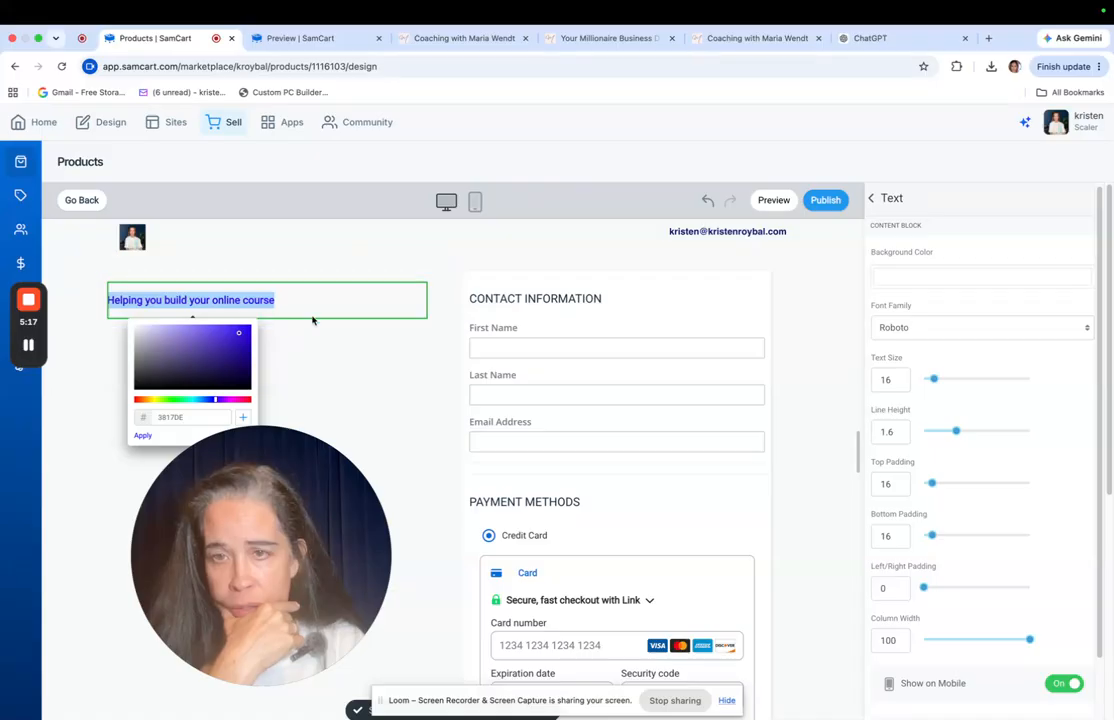
left_click(318, 306)
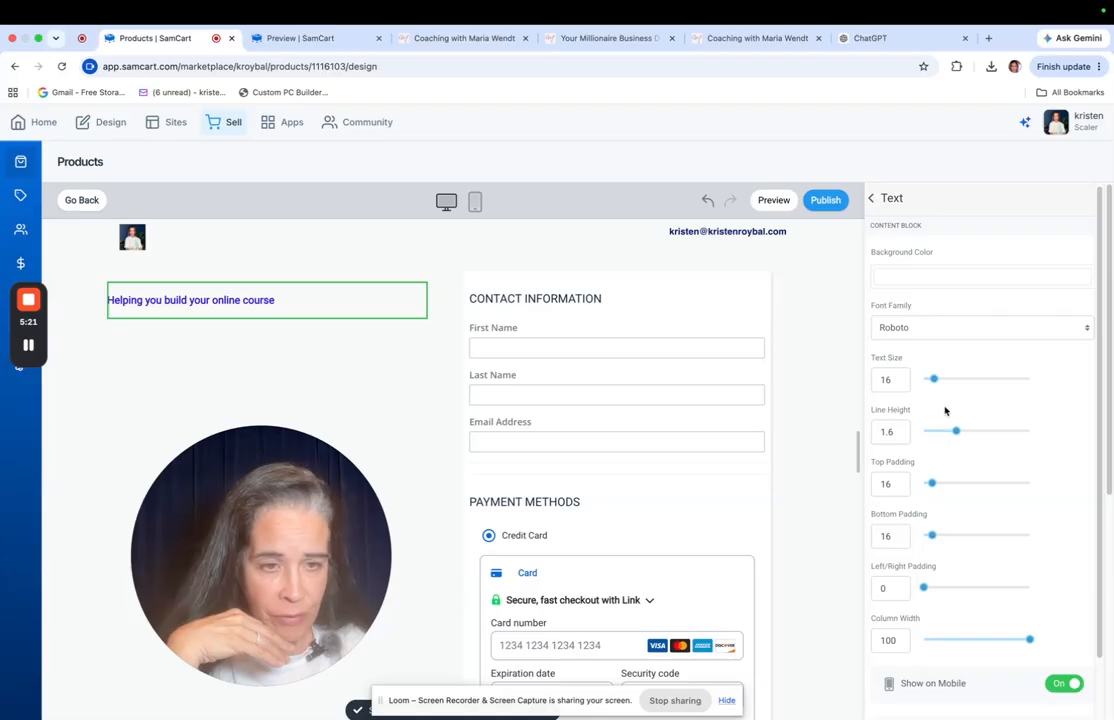
scroll(952, 440, "down", 2)
scroll(957, 449, "up", 2)
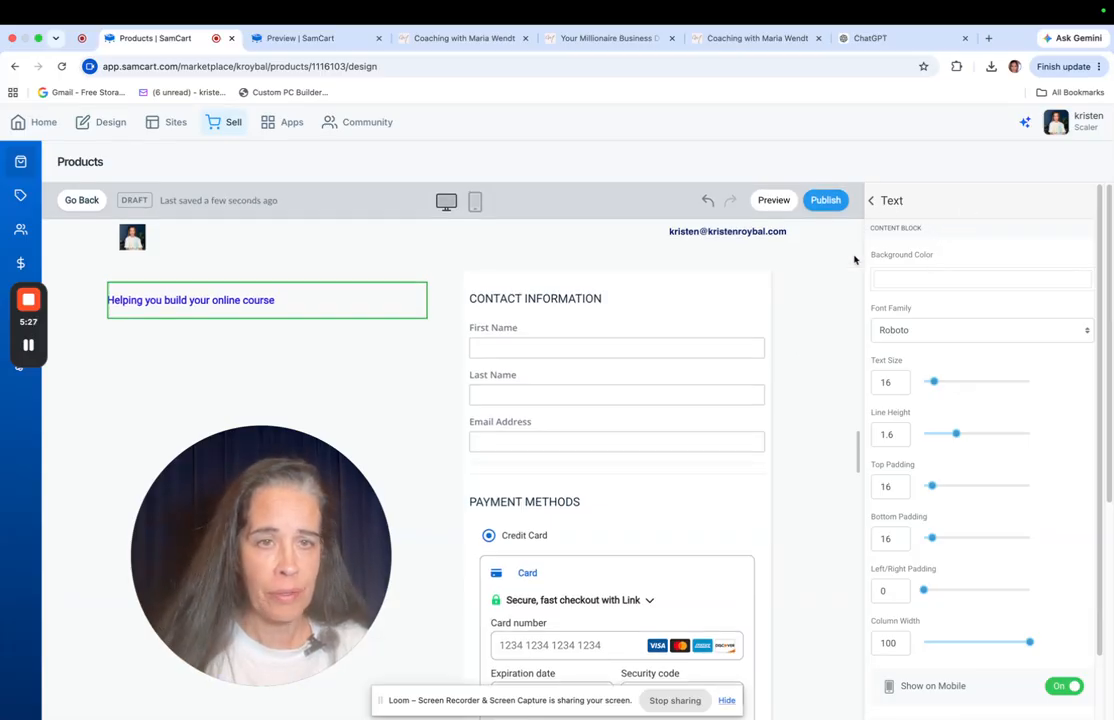
left_click(870, 200)
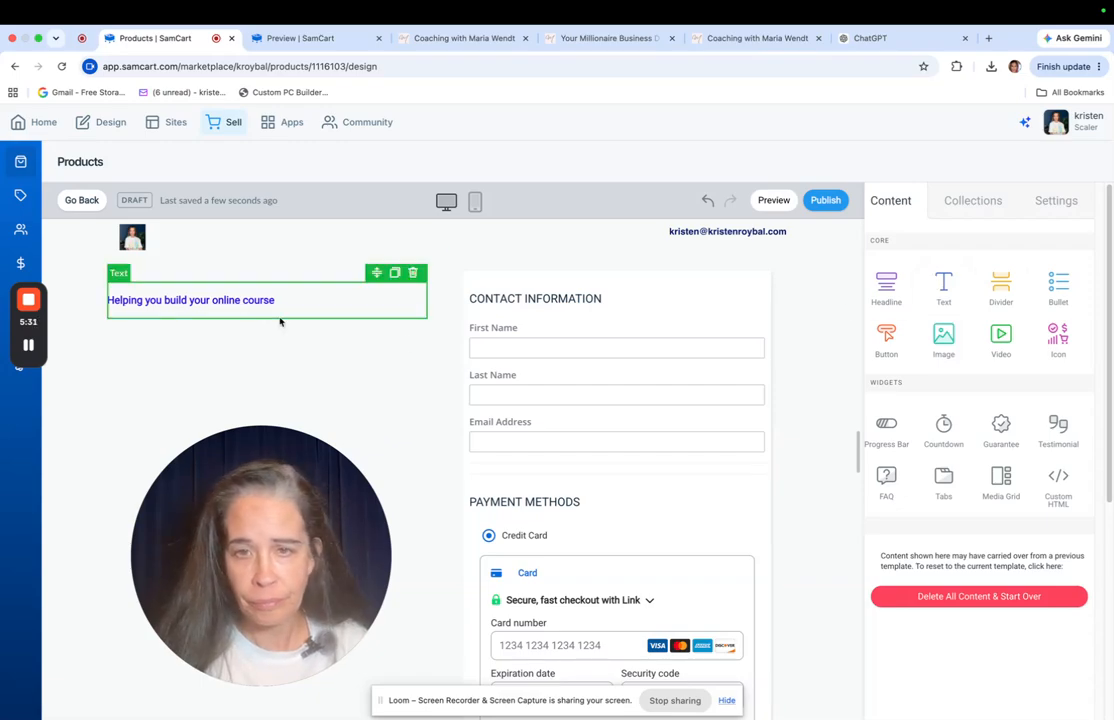
scroll(614, 482, "down", 5)
scroll(652, 440, "up", 2)
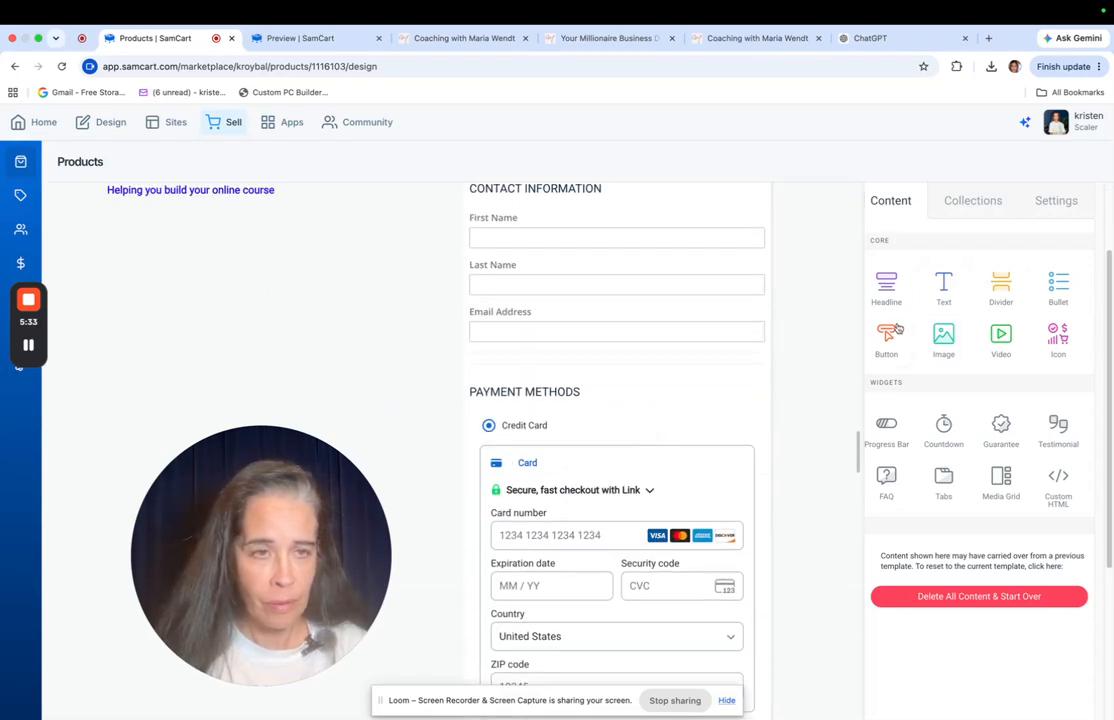
scroll(374, 340, "up", 1)
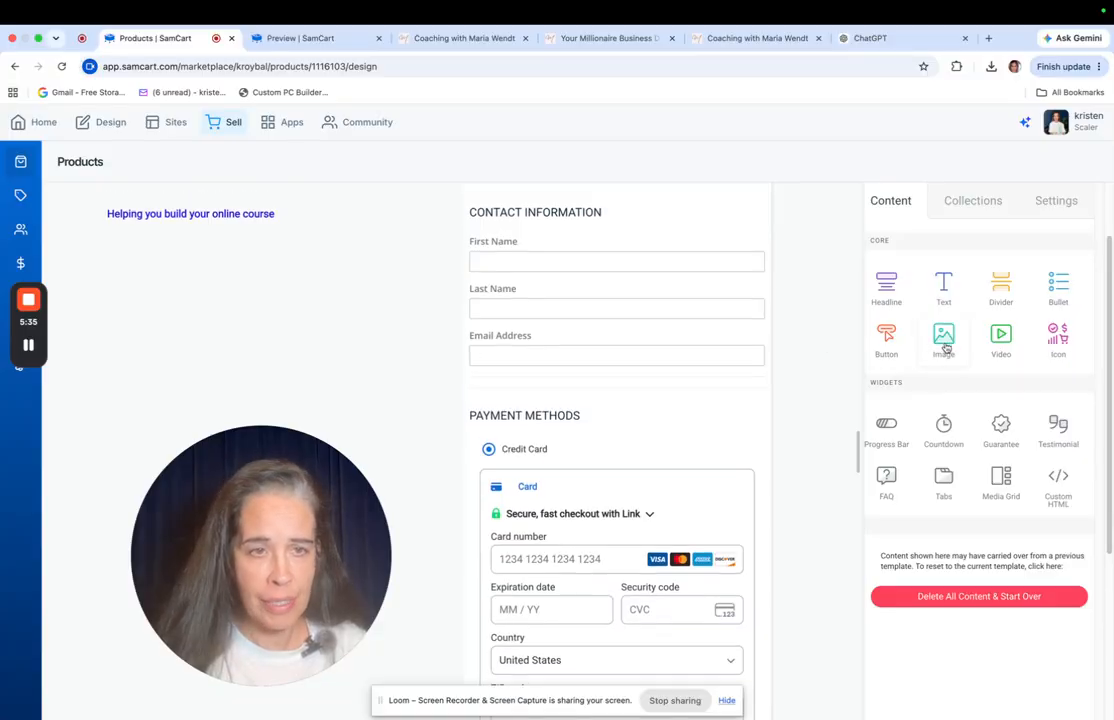
Add an image block below the blue text and upload the photo of the woman holding a hairbrush from the Downloads folder
left_click_drag(944, 343, 190, 330)
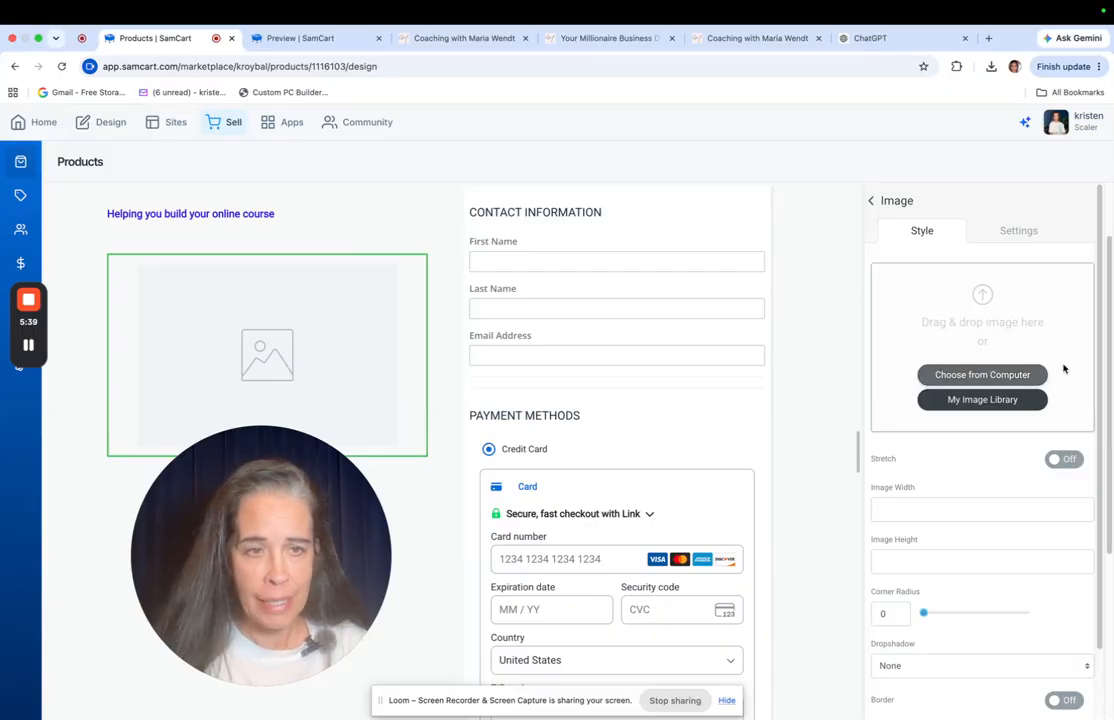
left_click(898, 343)
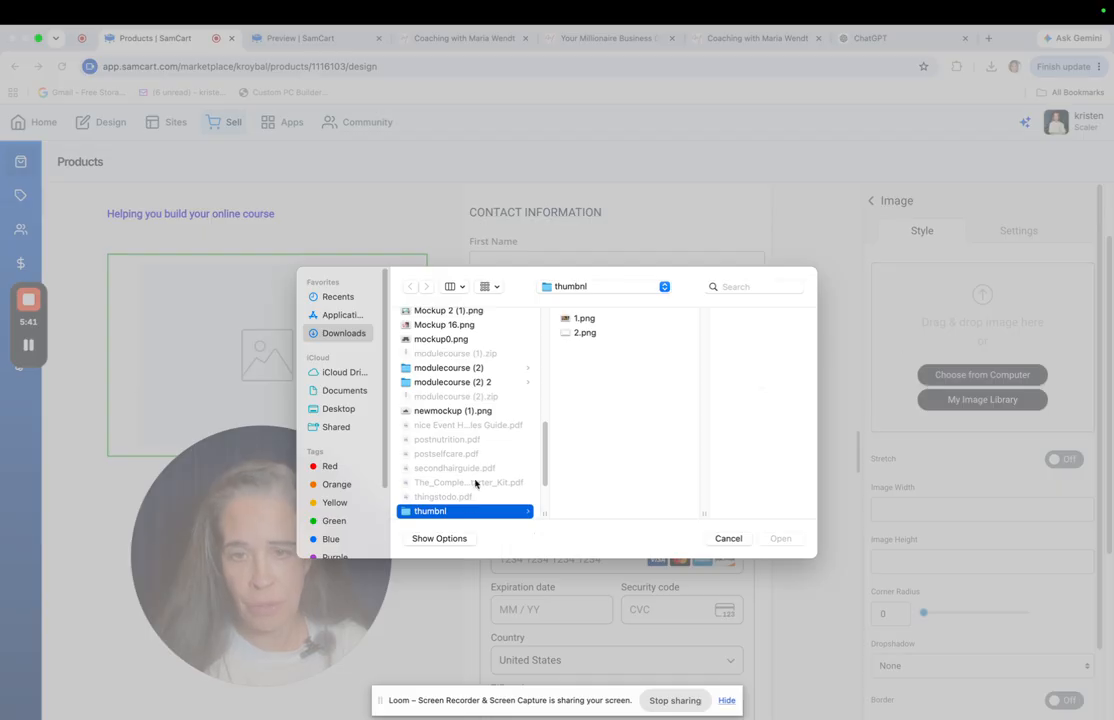
scroll(458, 415, "down", 5)
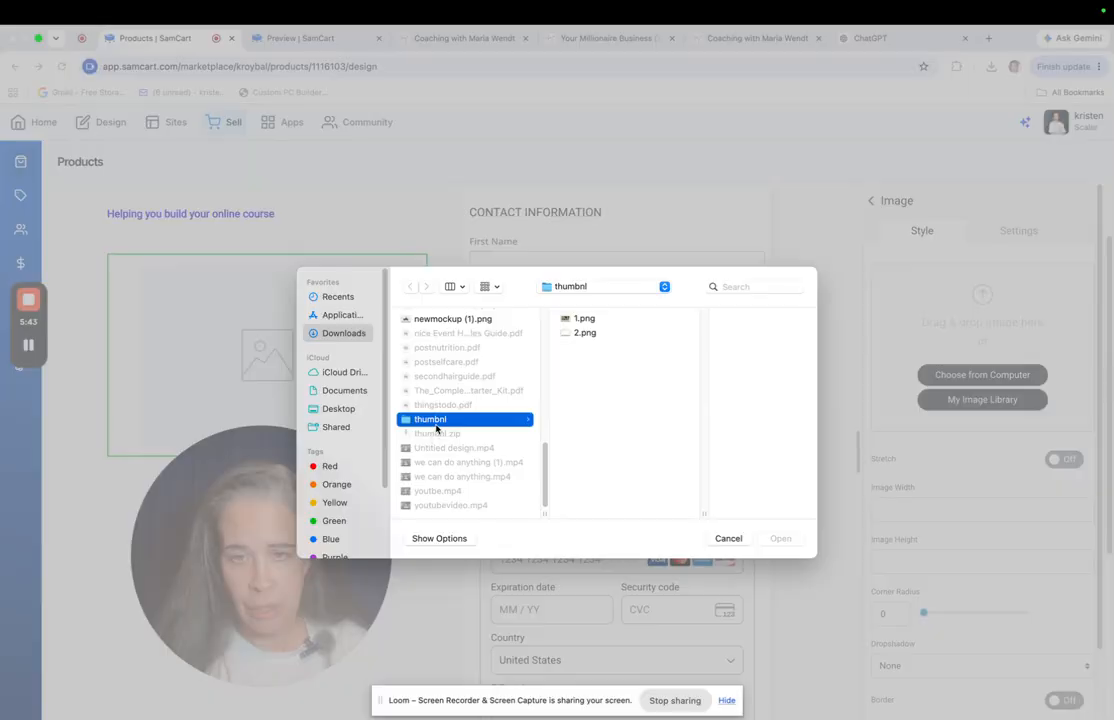
left_click(584, 318)
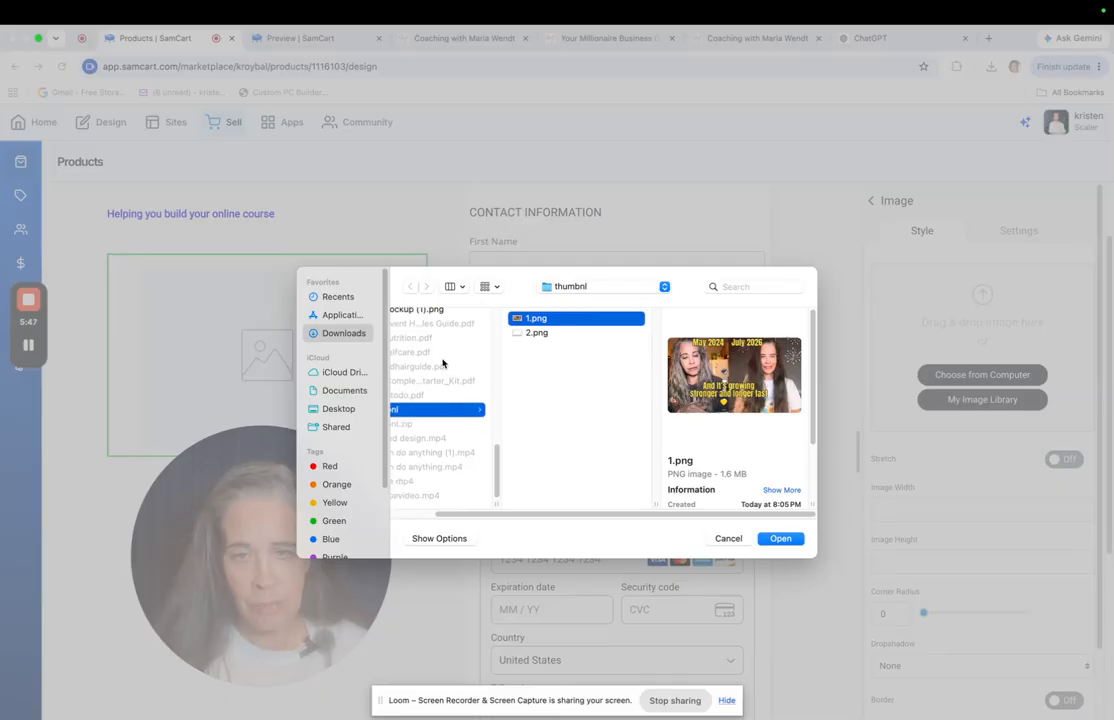
scroll(443, 366, "up", 10)
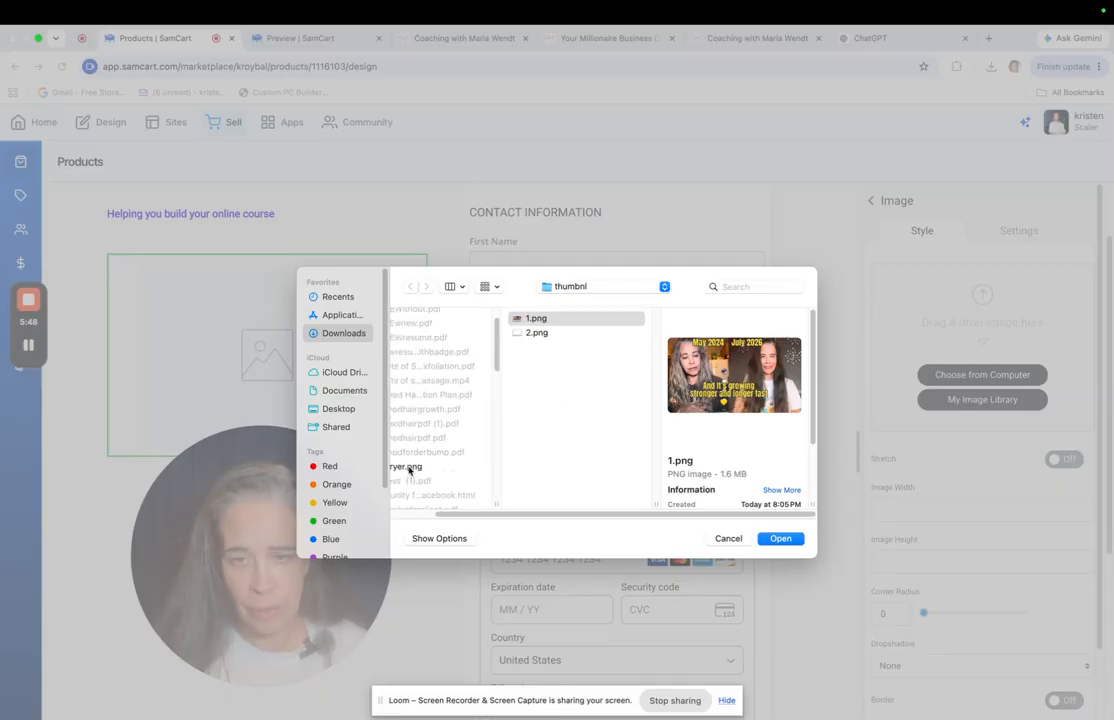
left_click(407, 466)
left_click(795, 541)
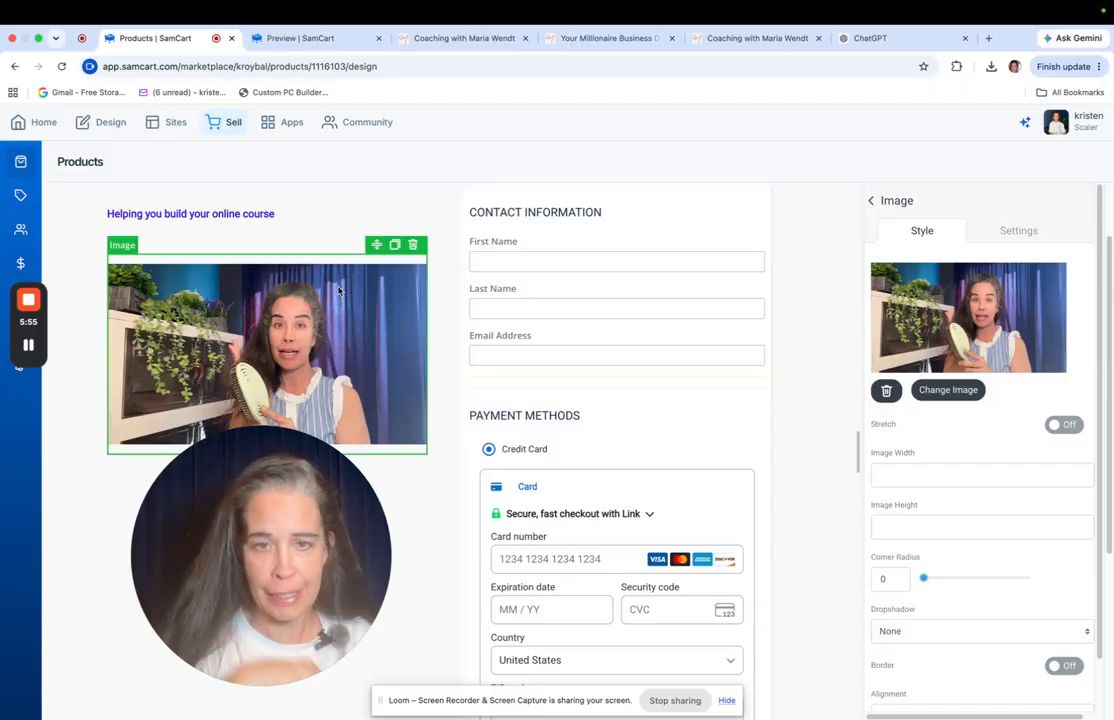
Review the style and settings options of the new image block and return to the list of content blocks
scroll(480, 416, "down", 5)
scroll(600, 425, "up", 8)
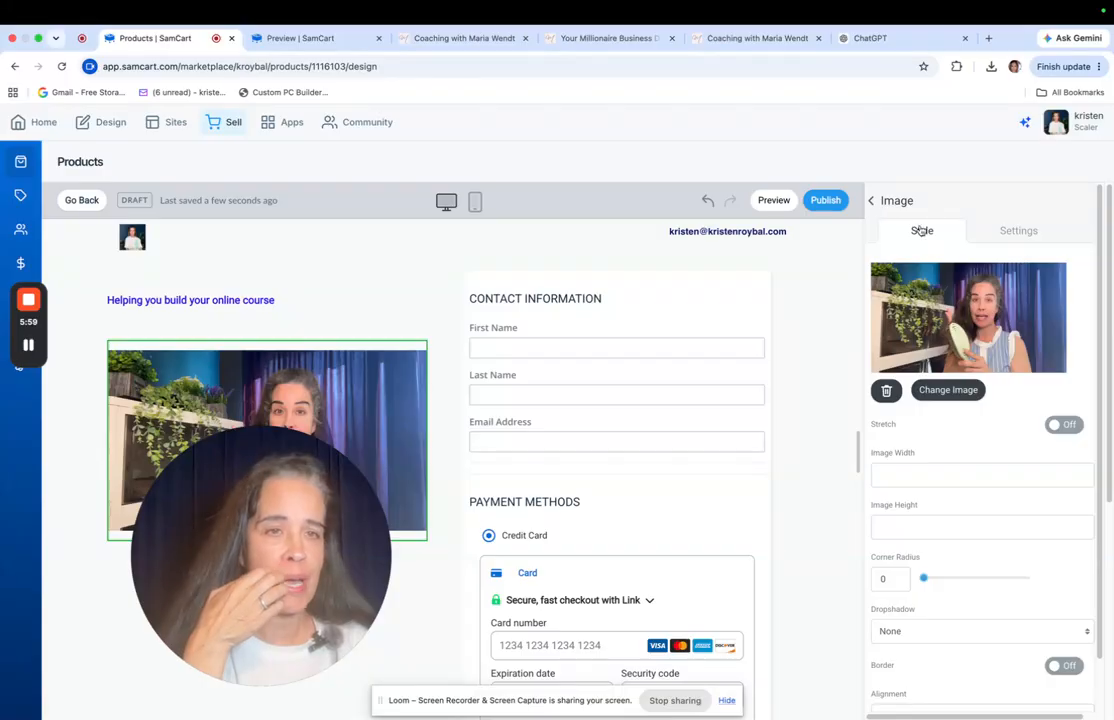
left_click(1015, 230)
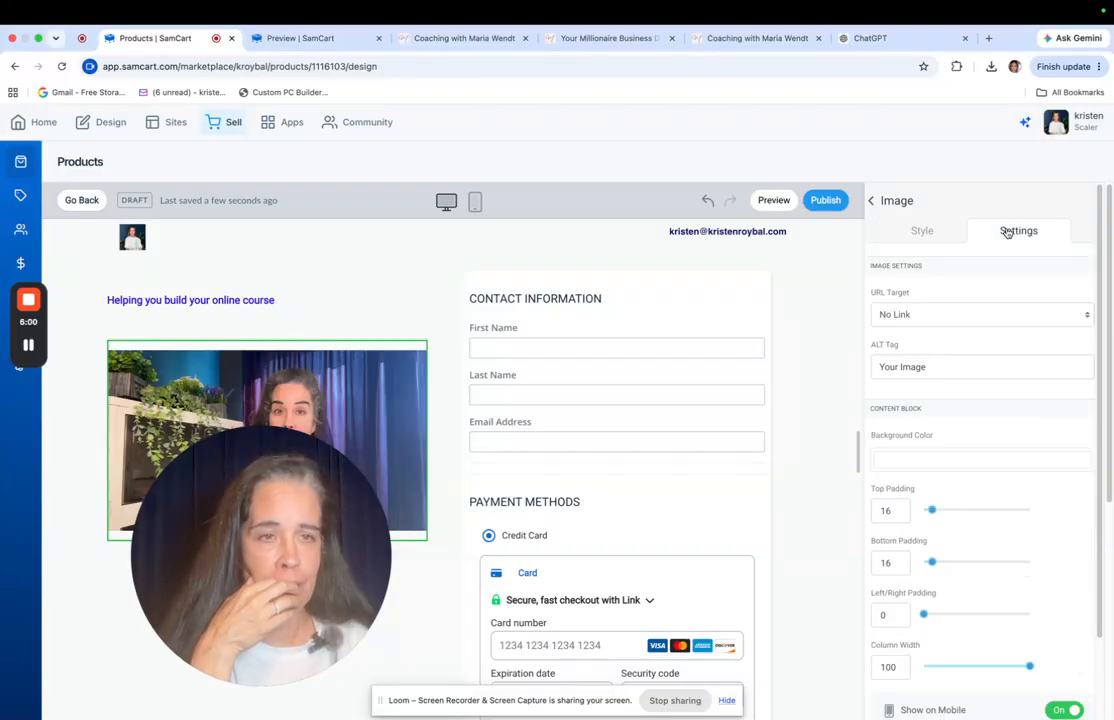
left_click(904, 234)
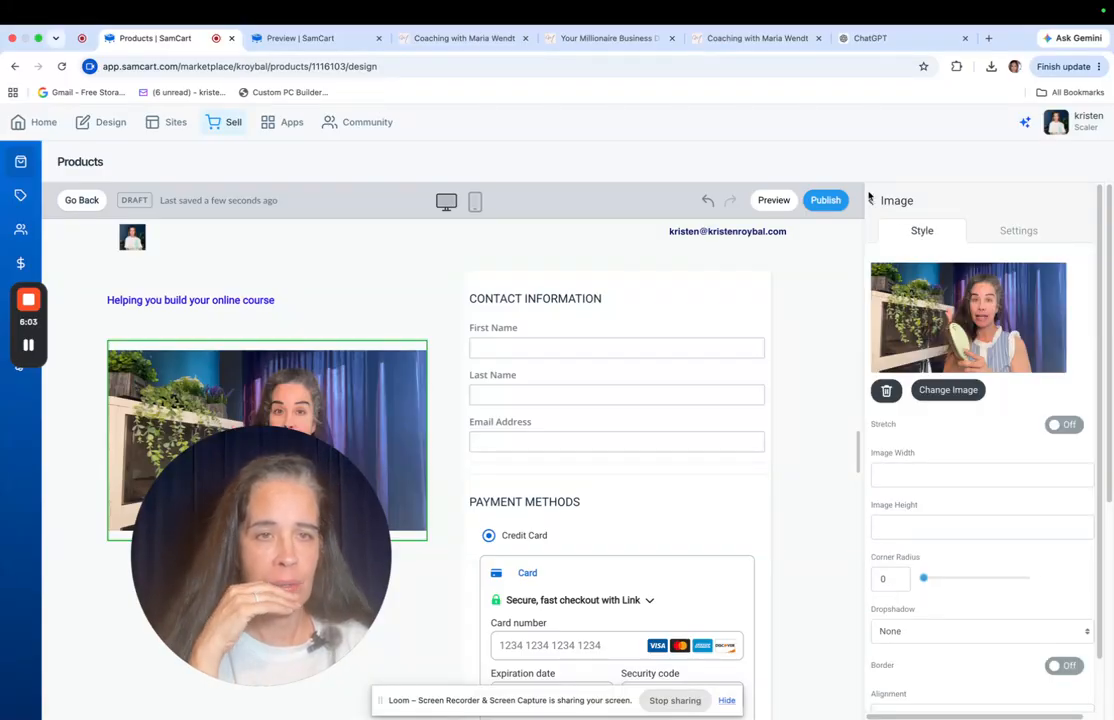
left_click(872, 200)
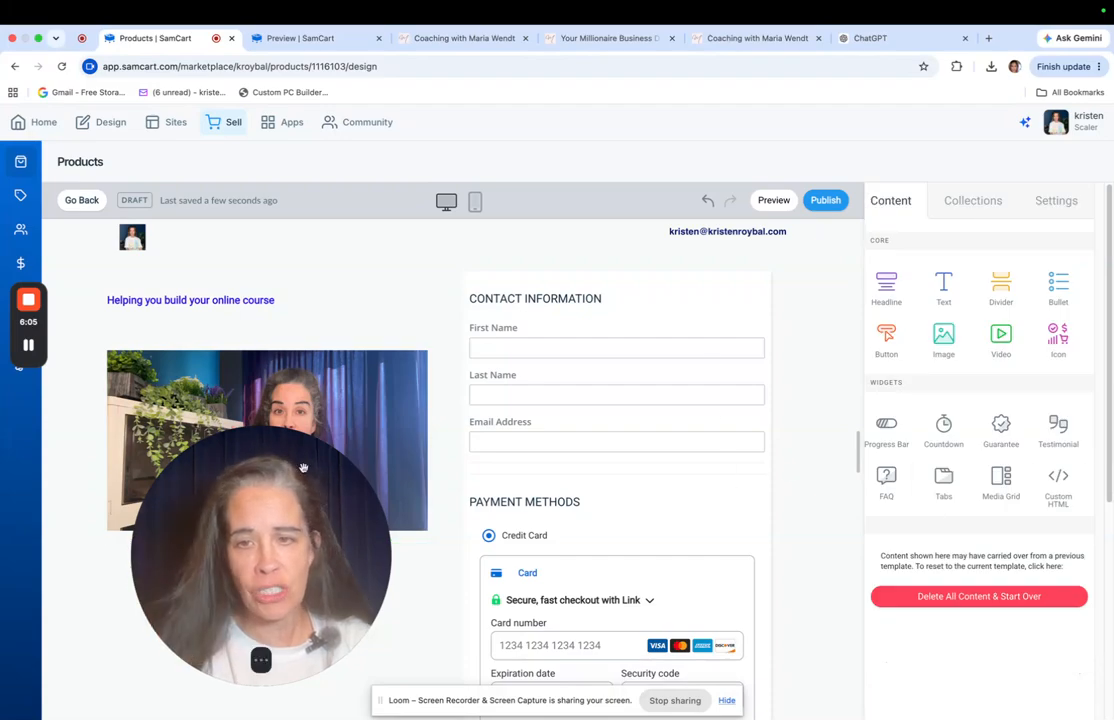
Preview the checkout page with its new text and image, review it down the page, and return to the builder
scroll(413, 343, "down", 3)
scroll(640, 430, "down", 1)
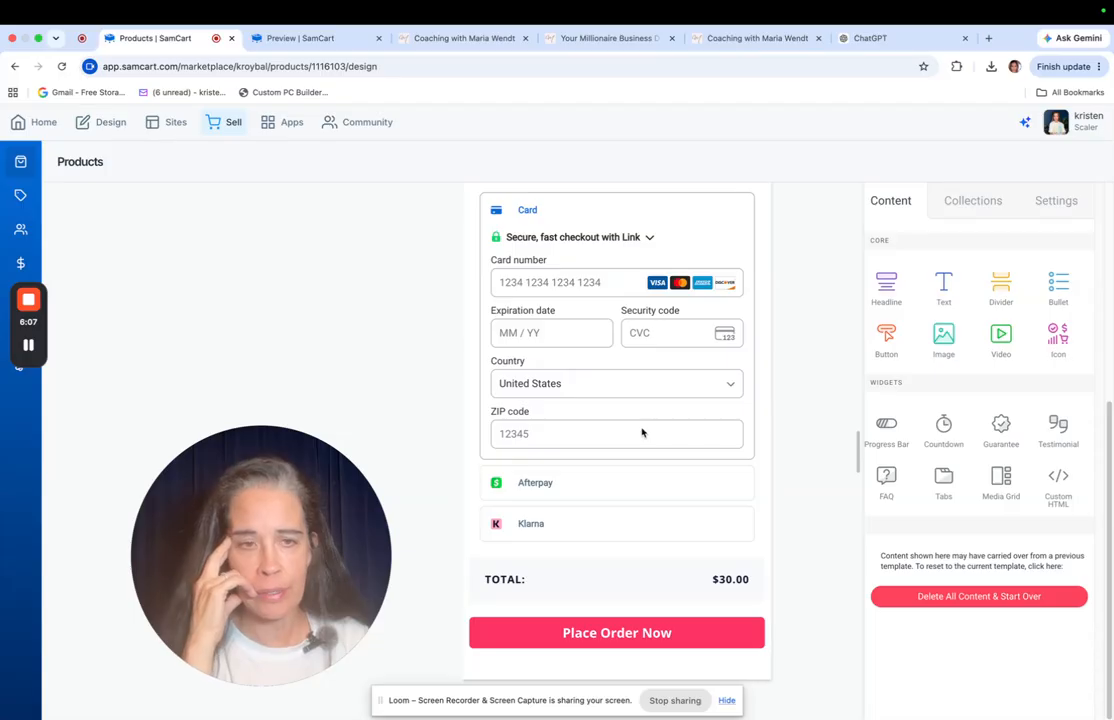
scroll(679, 411, "up", 4)
left_click(790, 204)
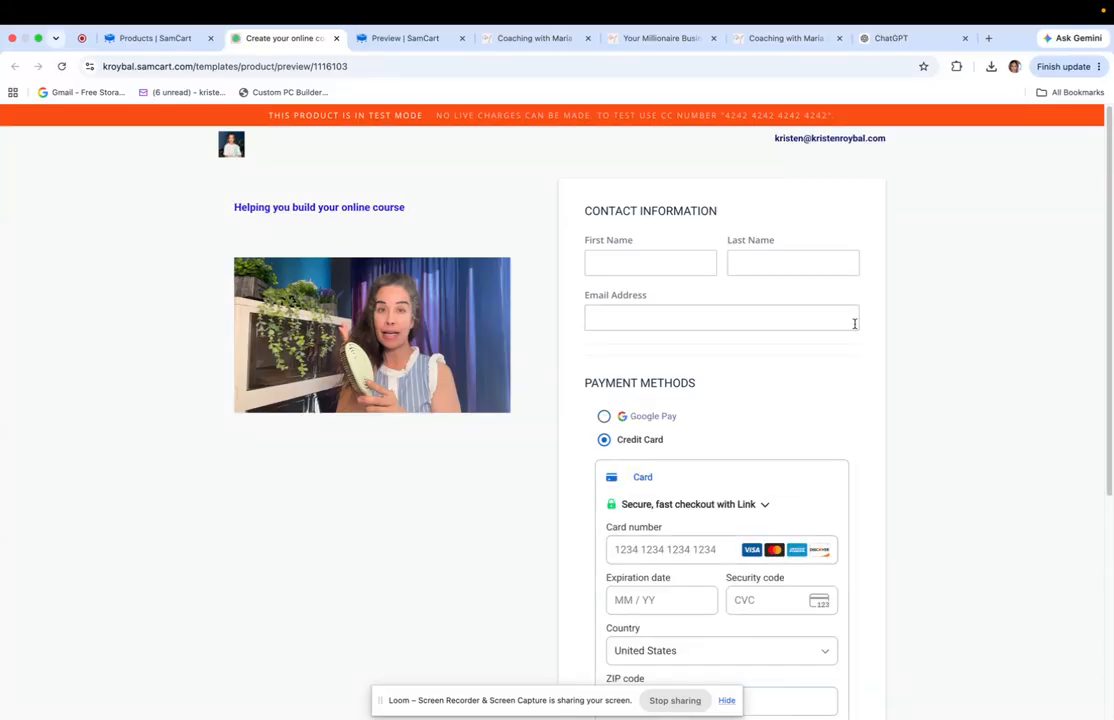
scroll(508, 336, "down", 5)
scroll(500, 296, "up", 5)
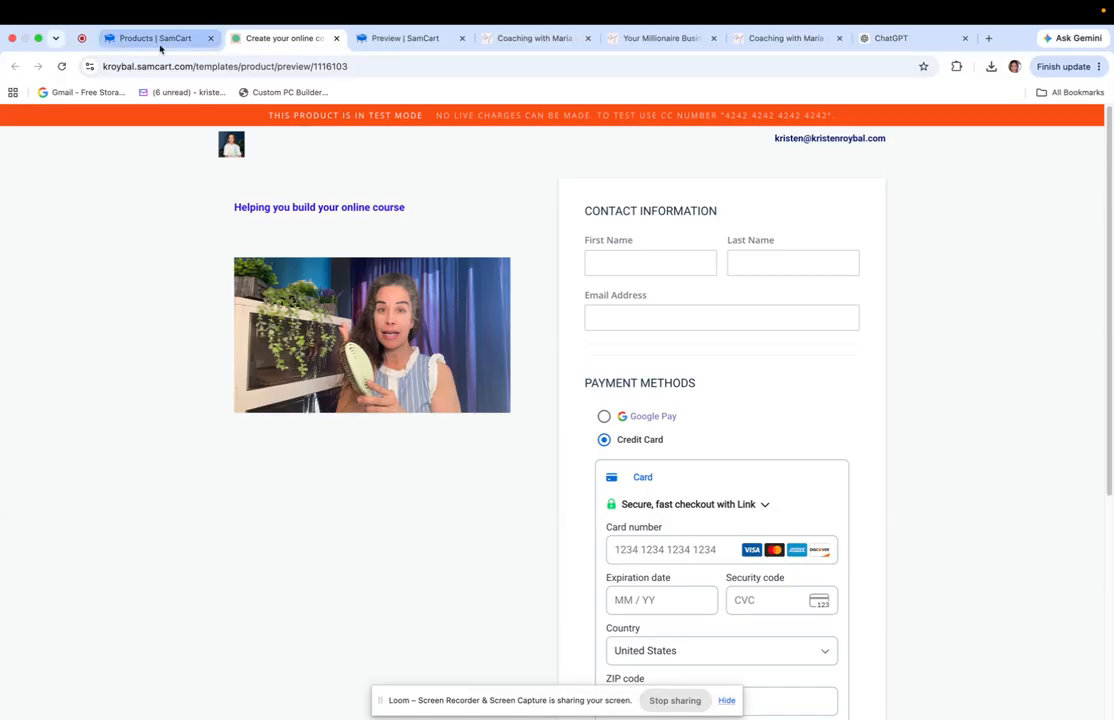
left_click(146, 41)
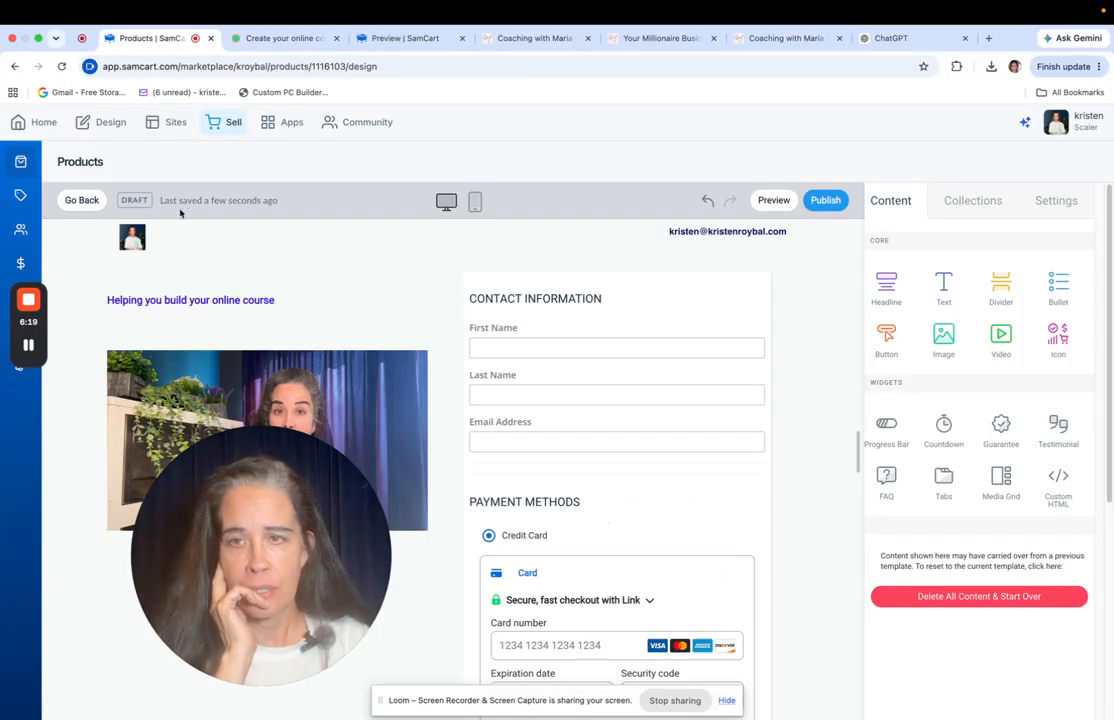
Leave the builder and open the Design + Convert options of "Create your online course" from the product list
left_click(38, 122)
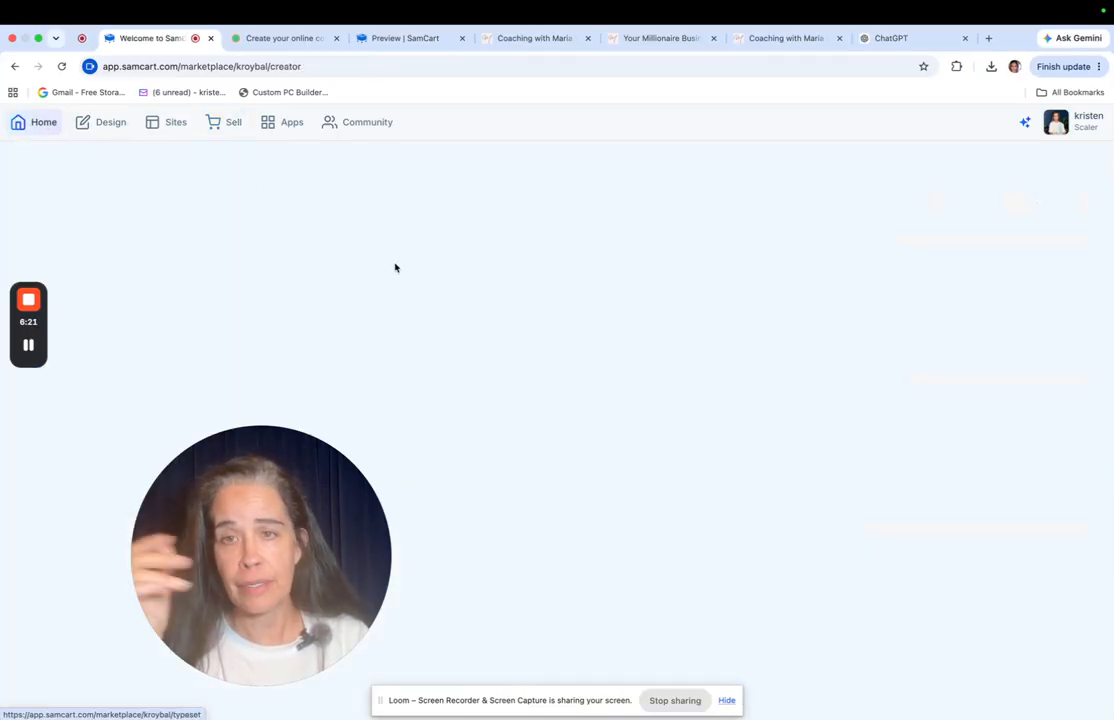
left_click(234, 123)
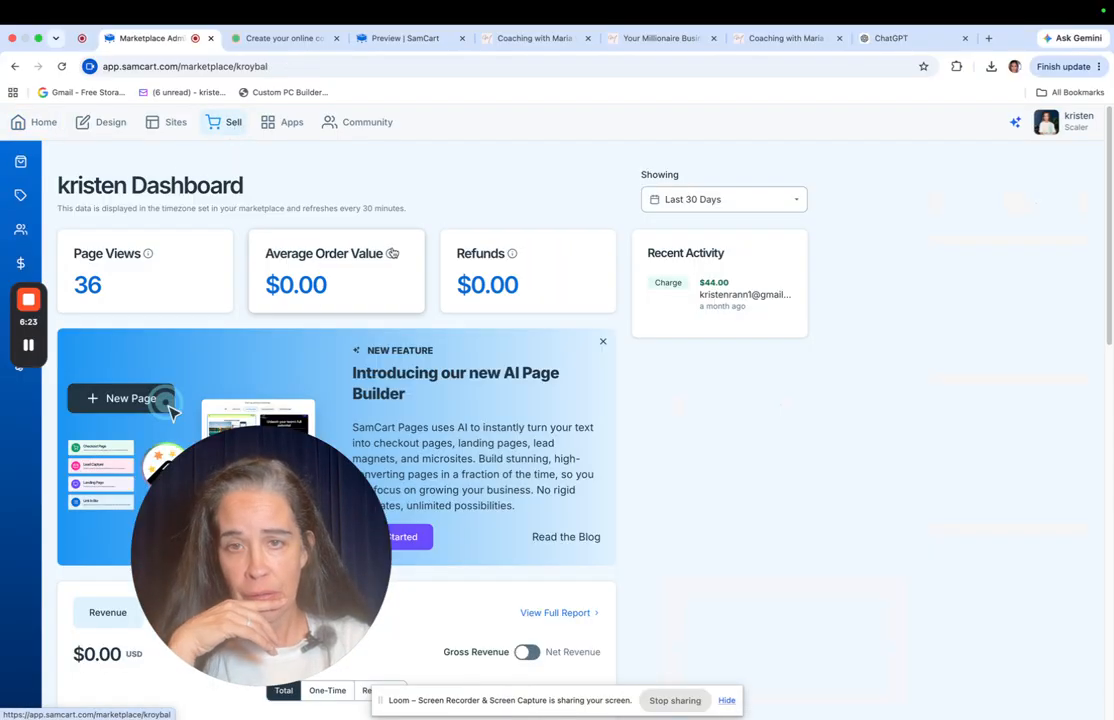
left_click(54, 162)
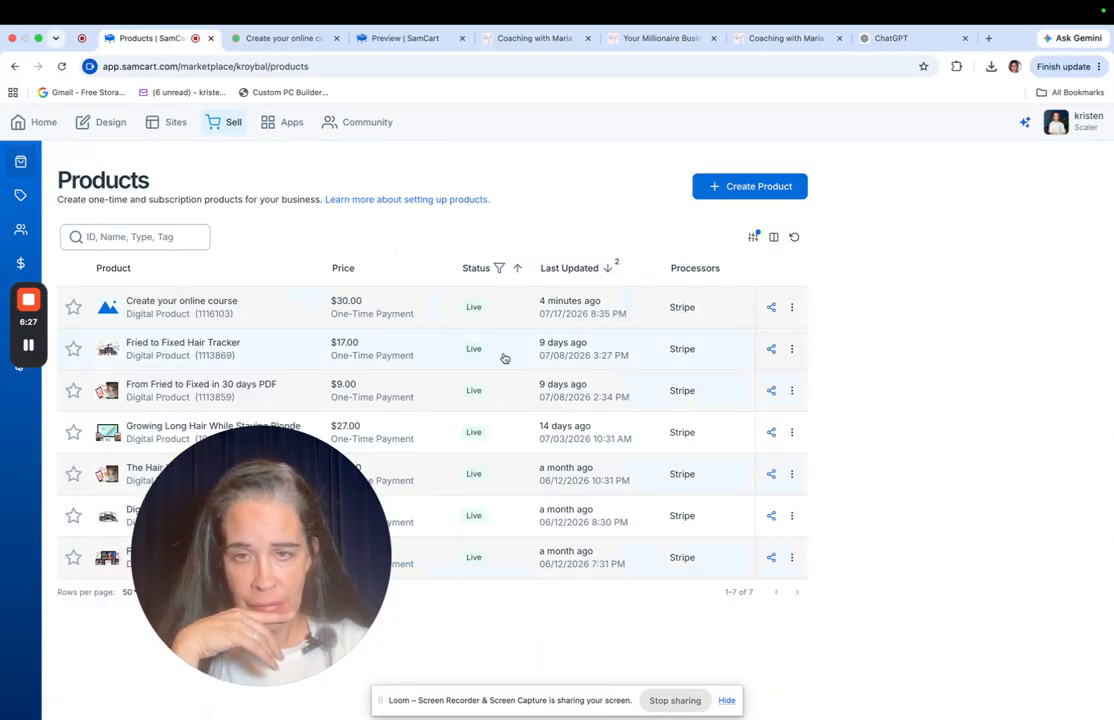
left_click(174, 308)
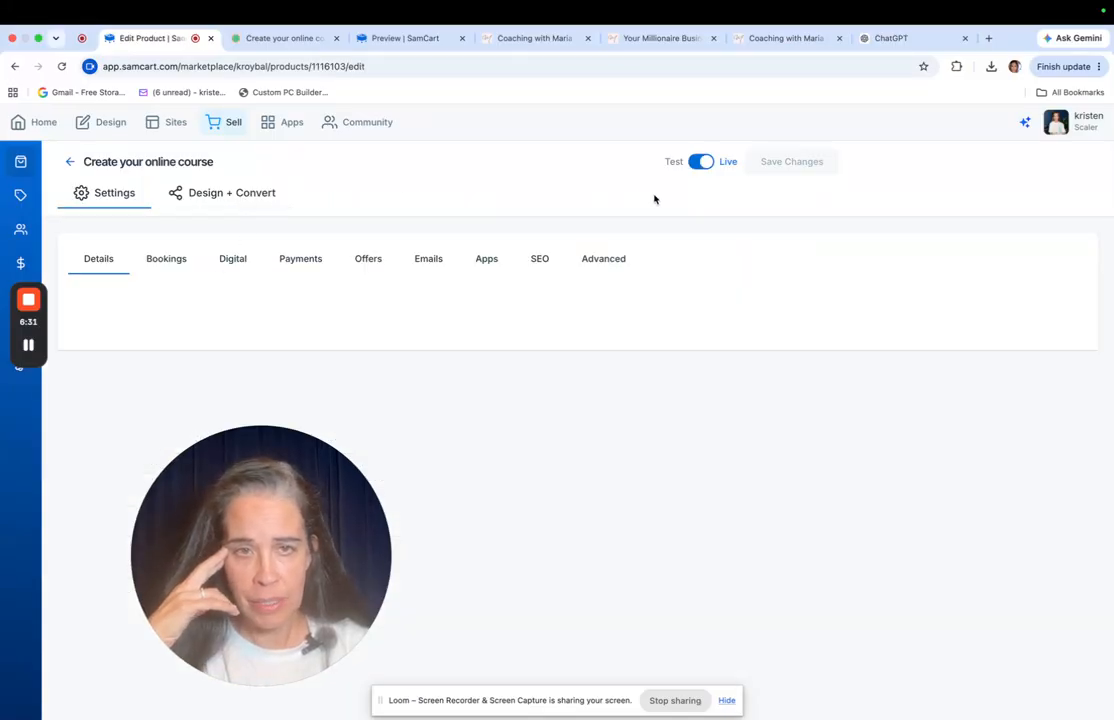
left_click(231, 190)
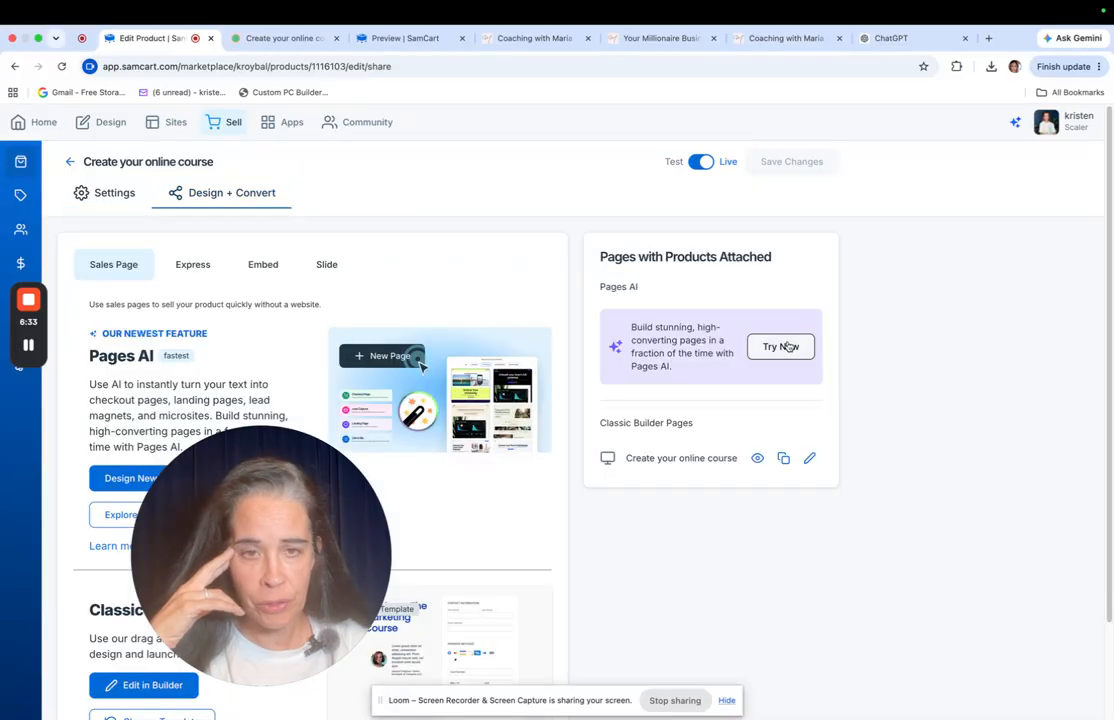
Start a new Pages AI page for the product and choose to pick from a template instead of generating with AI
scroll(787, 378, "down", 2)
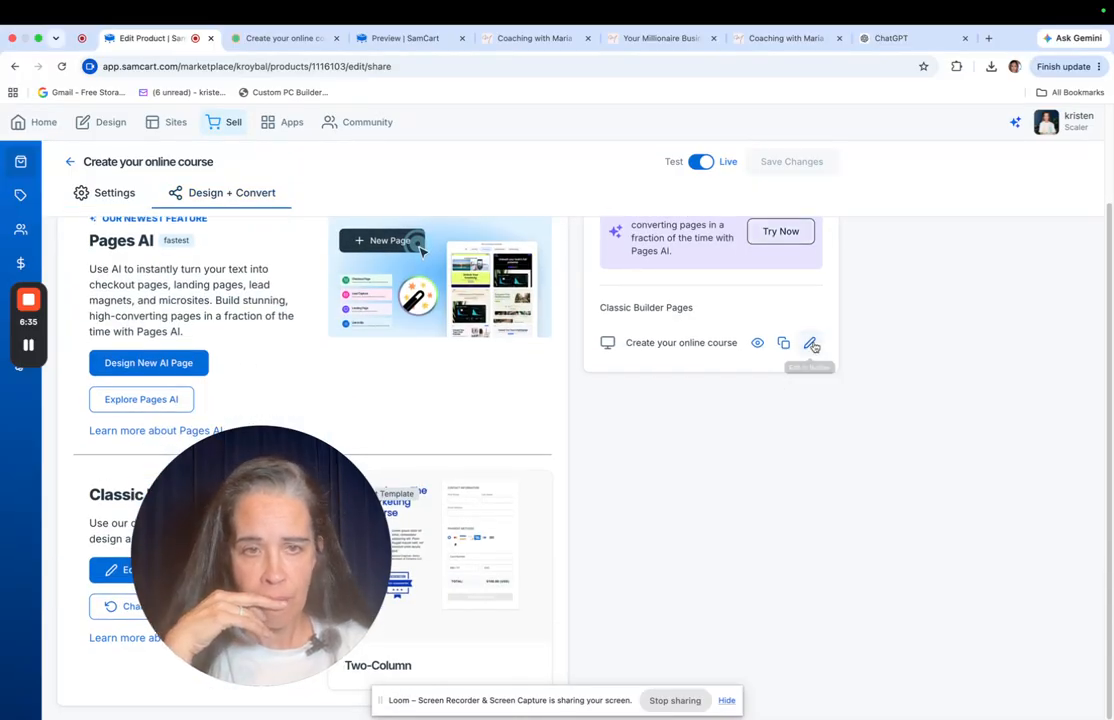
scroll(591, 324, "up", 2)
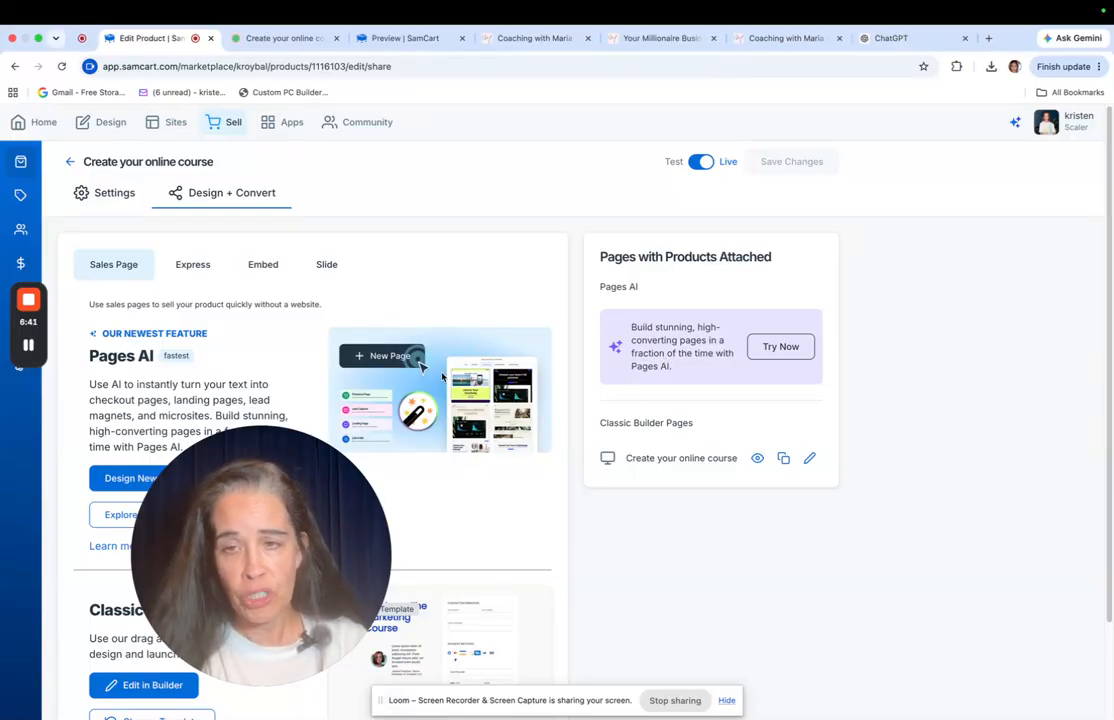
left_click(783, 347)
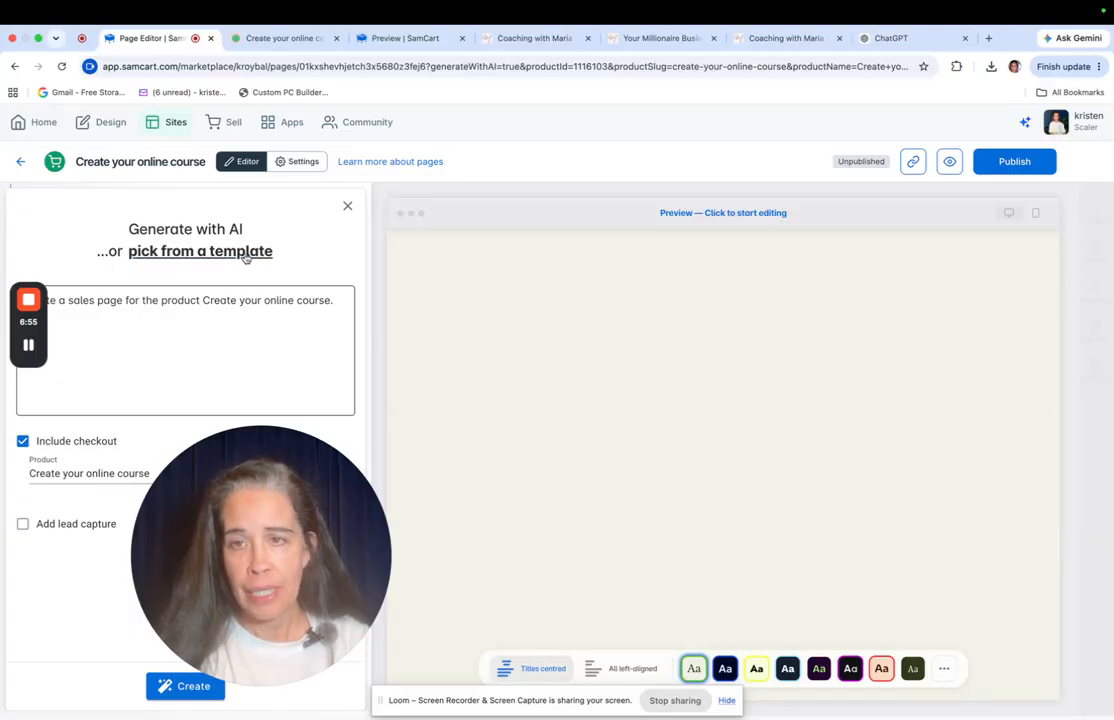
left_click(151, 251)
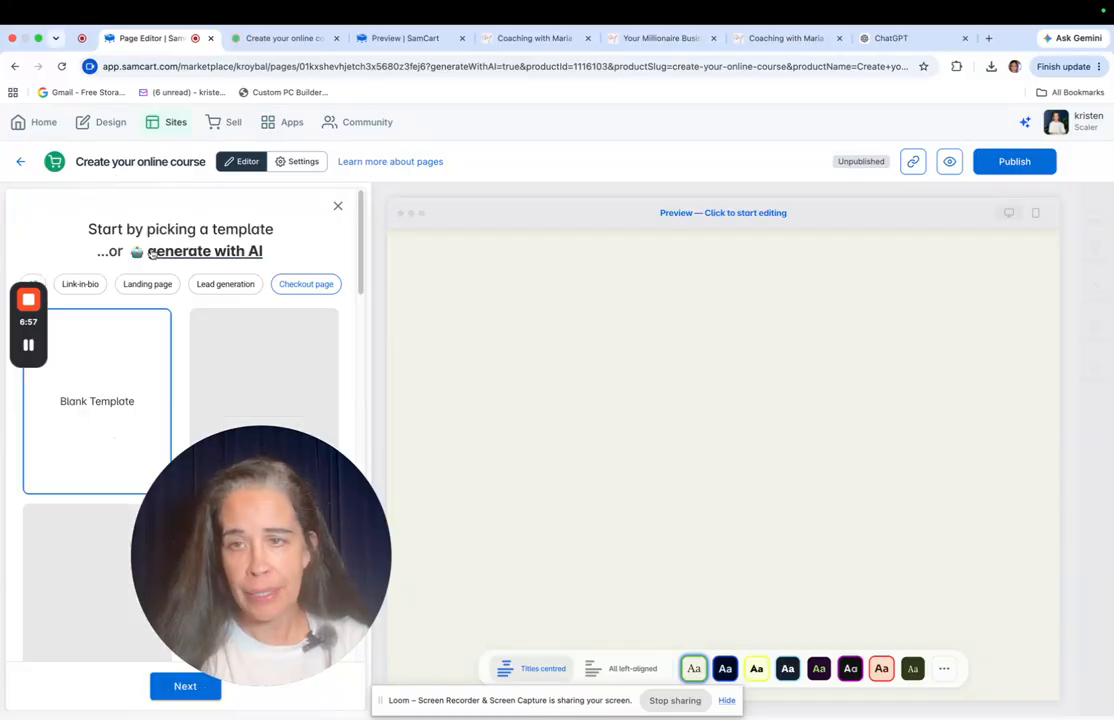
Browse the page templates across all categories, the landing page category and the checkout page category
left_click(294, 285)
left_click_drag(264, 493, 552, 467)
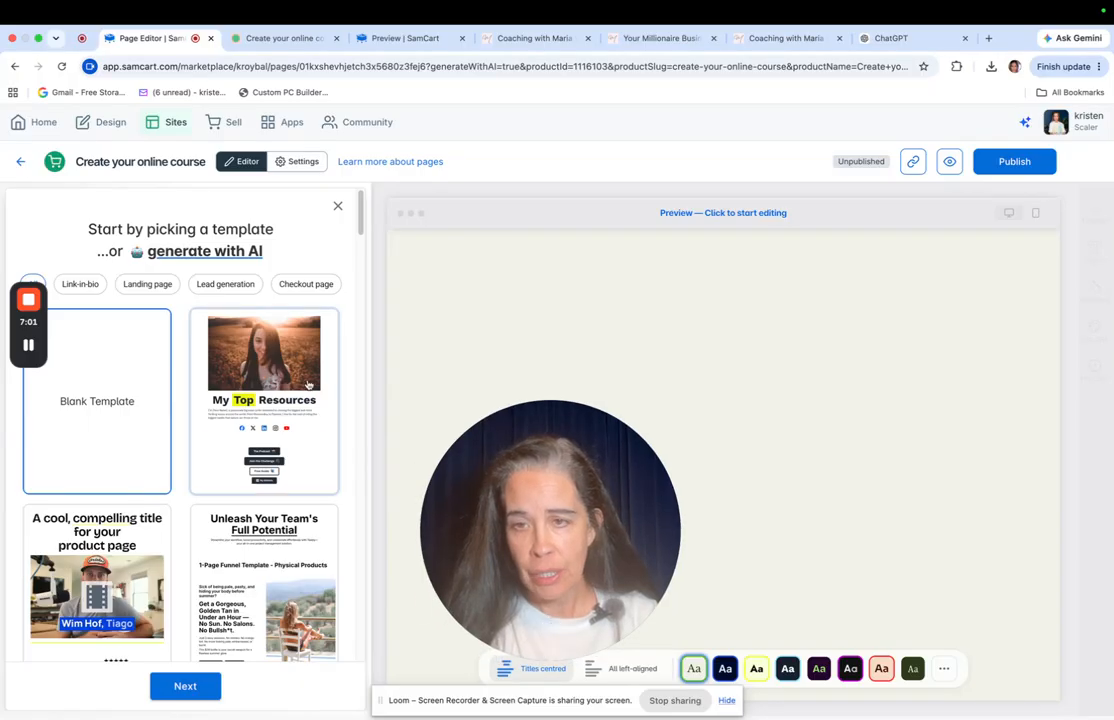
scroll(296, 420, "down", 10)
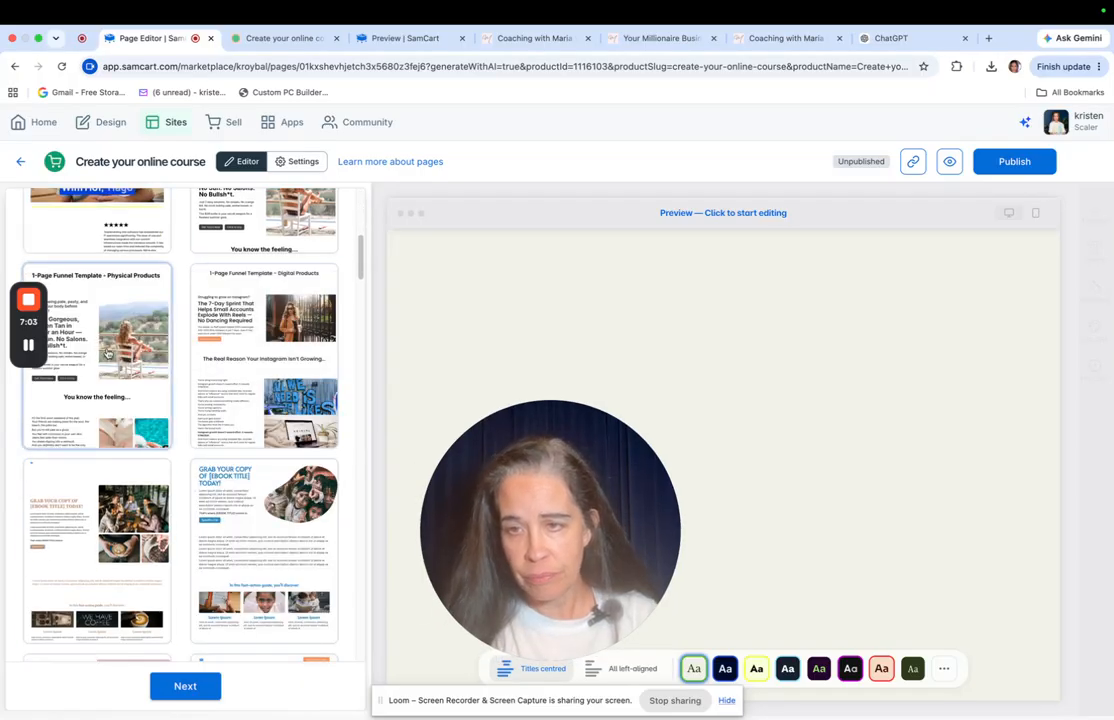
scroll(186, 470, "up", 10)
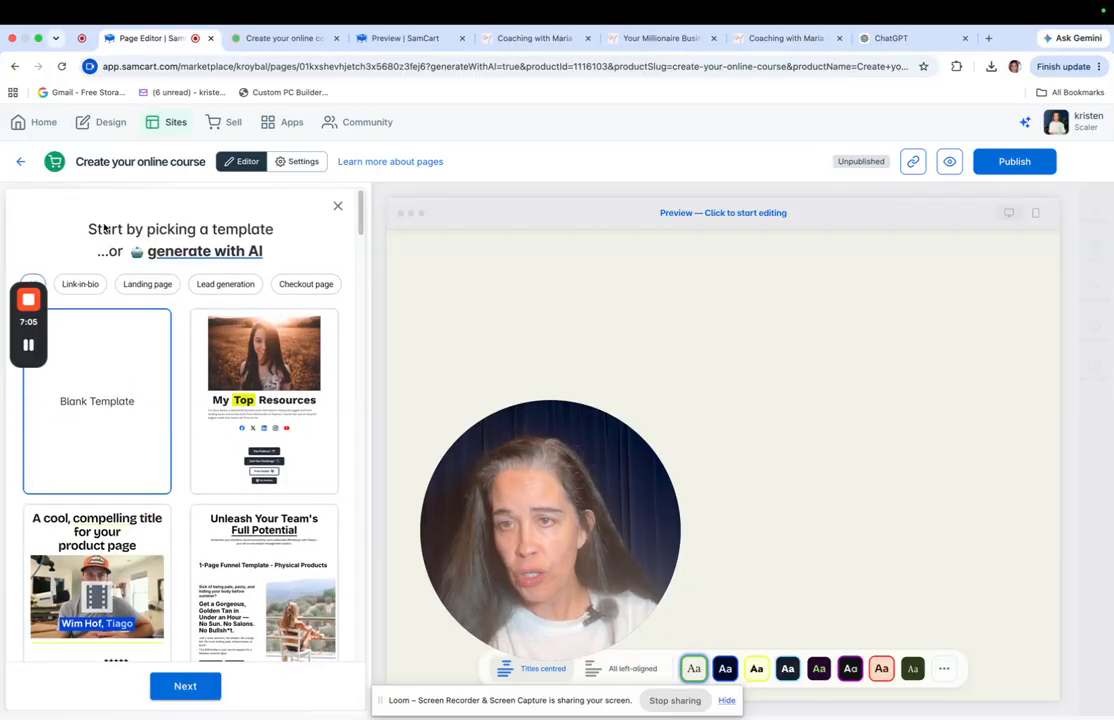
left_click(148, 287)
scroll(256, 455, "down", 5)
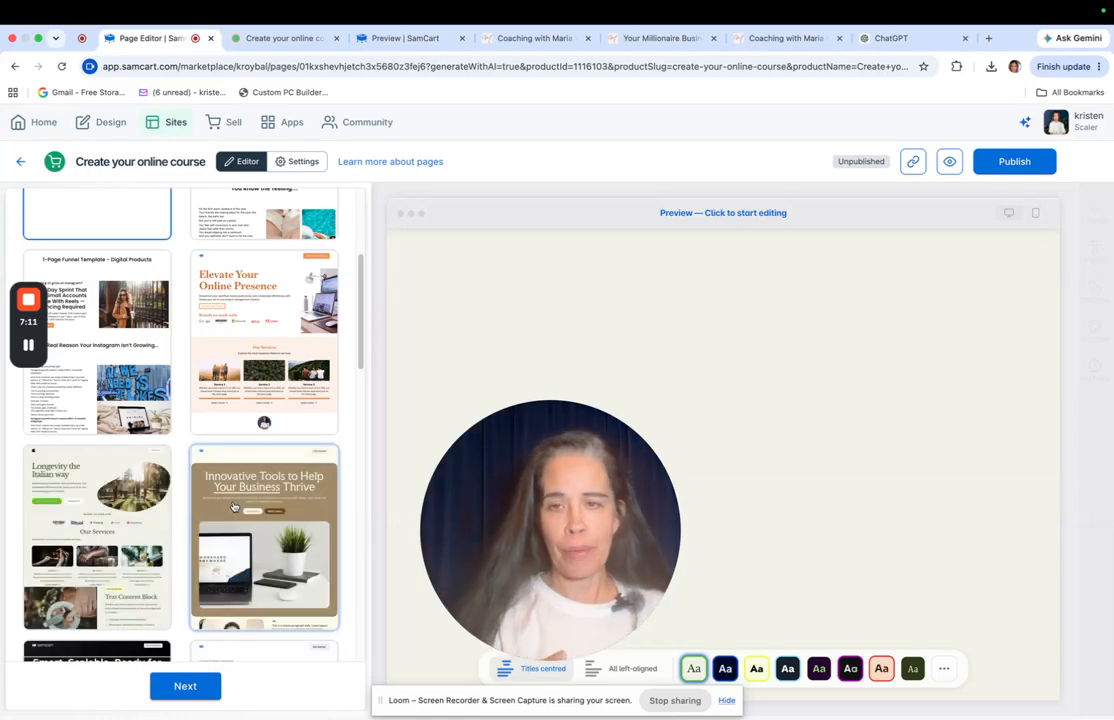
scroll(261, 378, "down", 5)
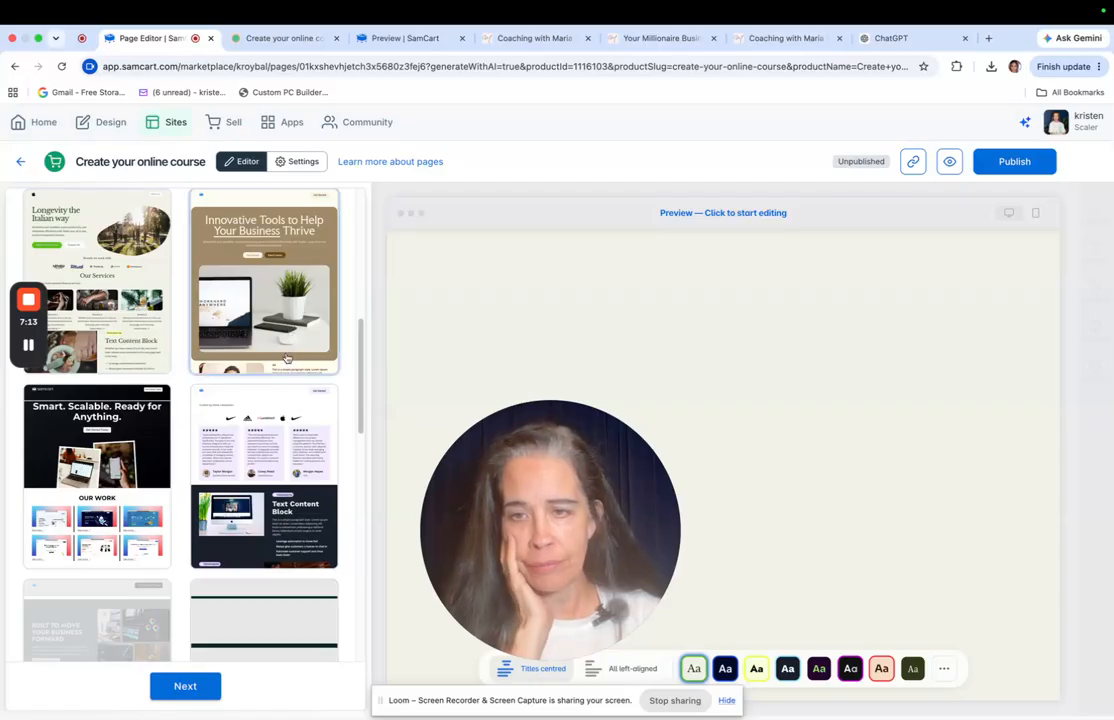
scroll(280, 413, "up", 10)
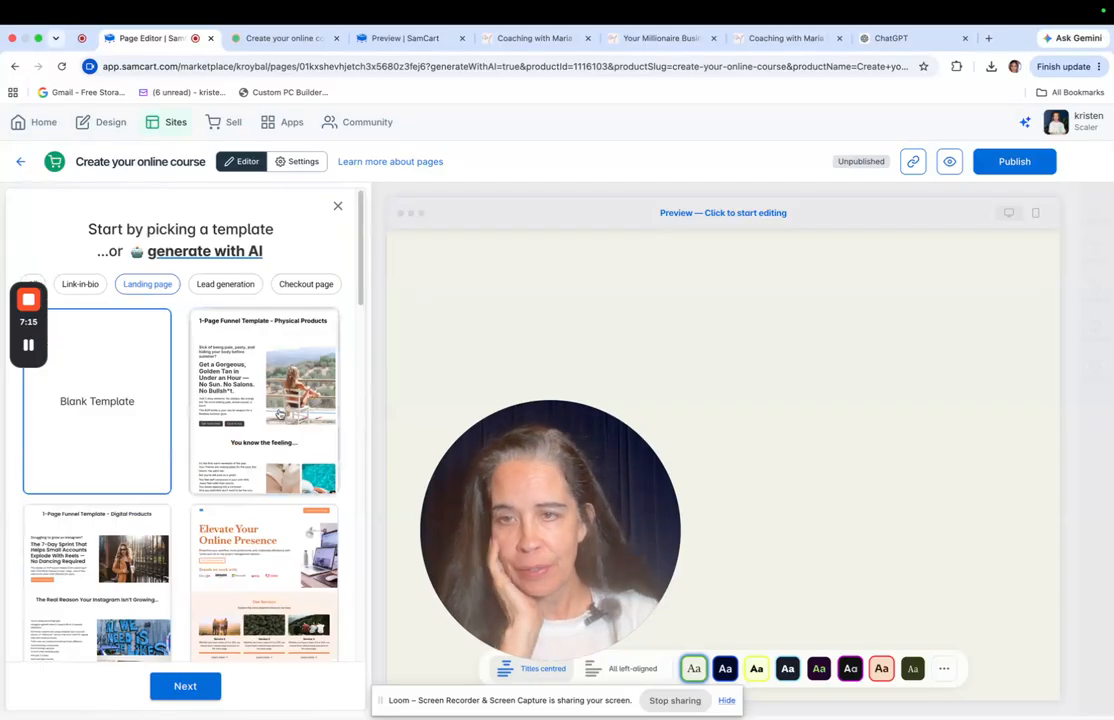
left_click(299, 286)
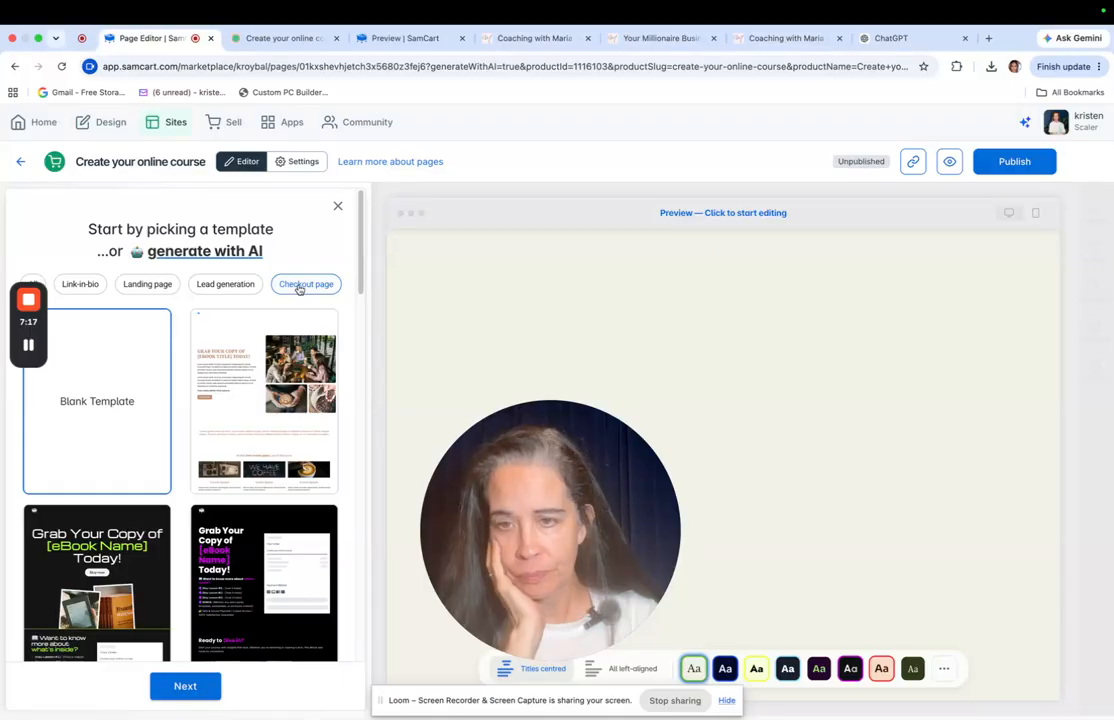
scroll(296, 296, "down", 2)
scroll(285, 285, "up", 3)
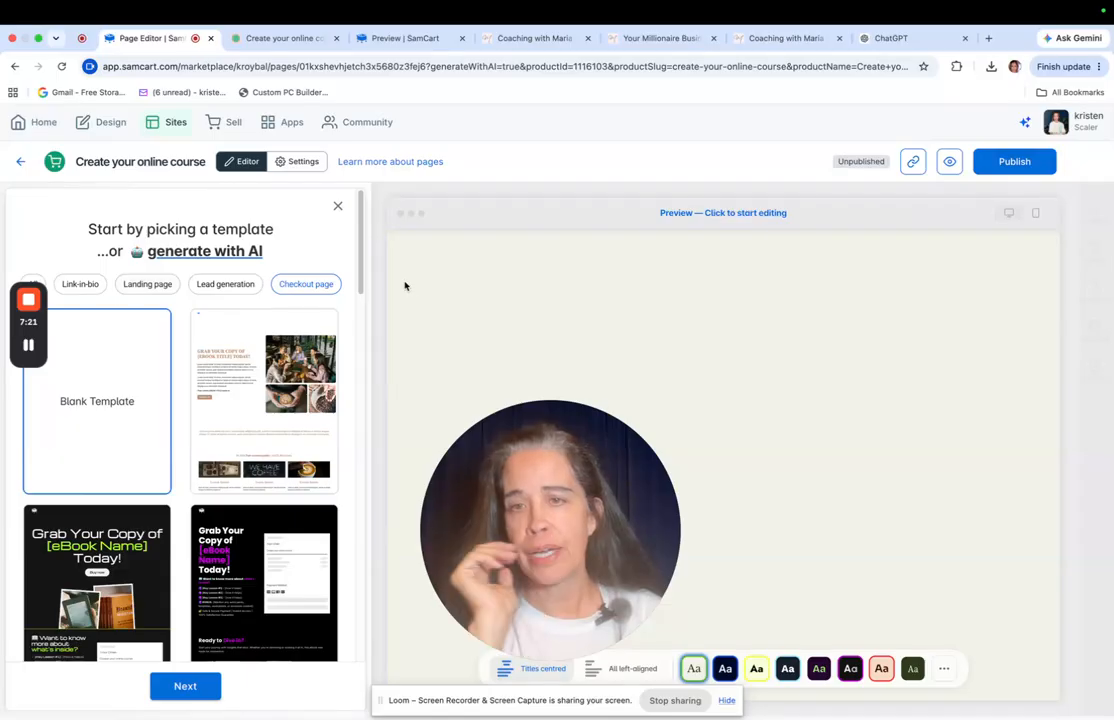
Remove the checkout page filter and apply the "Unleash Your Team's Full Potential" template to the new page
left_click(324, 289)
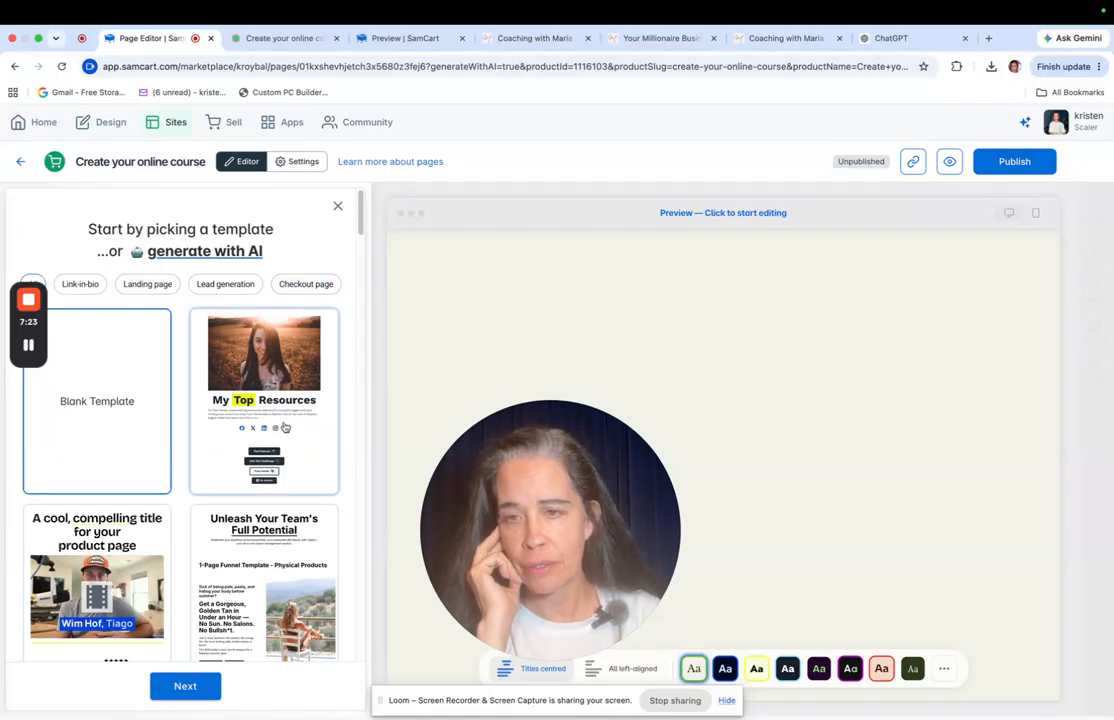
scroll(283, 425, "down", 1)
scroll(283, 424, "down", 5)
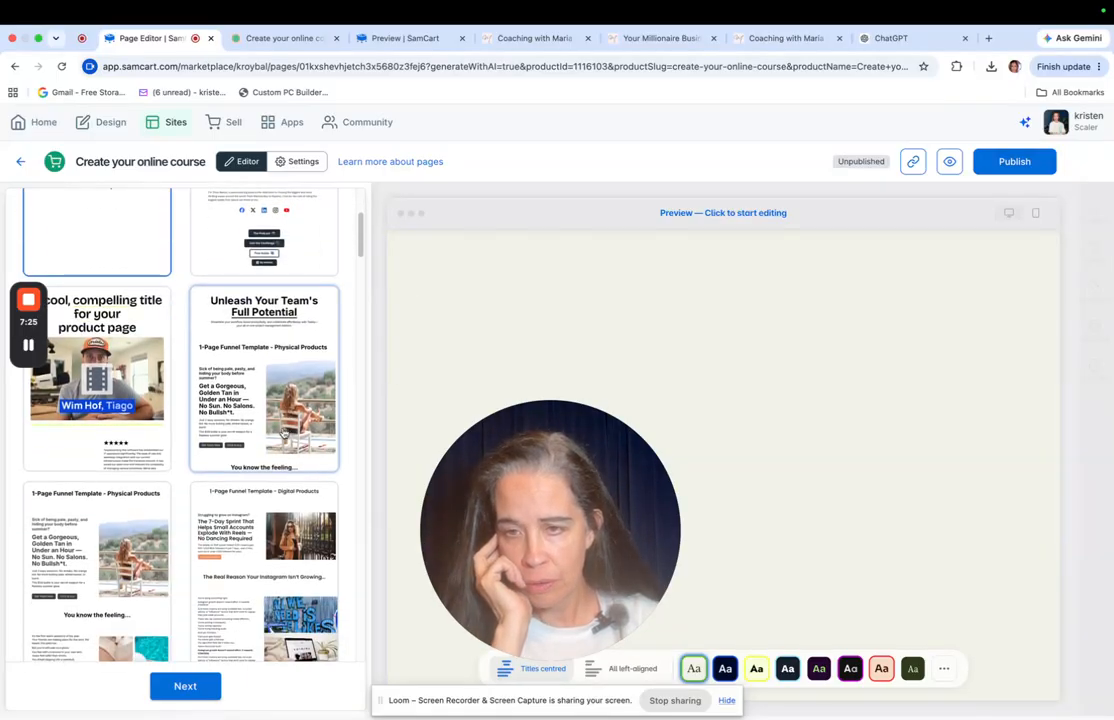
left_click(256, 311)
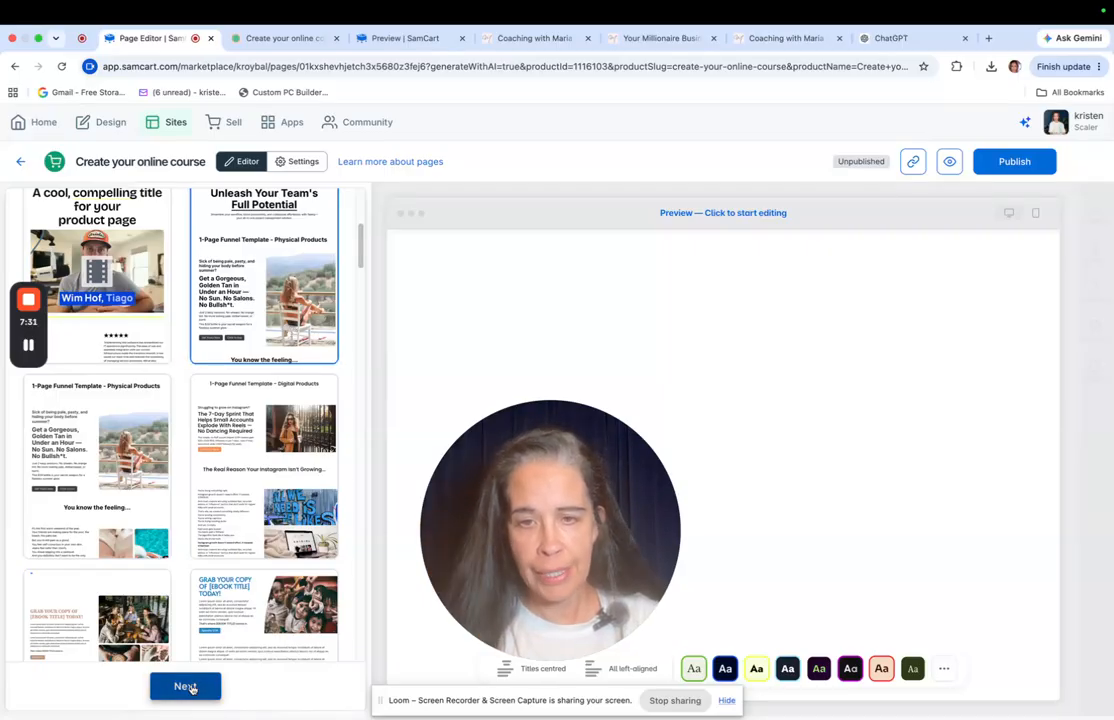
left_click(186, 686)
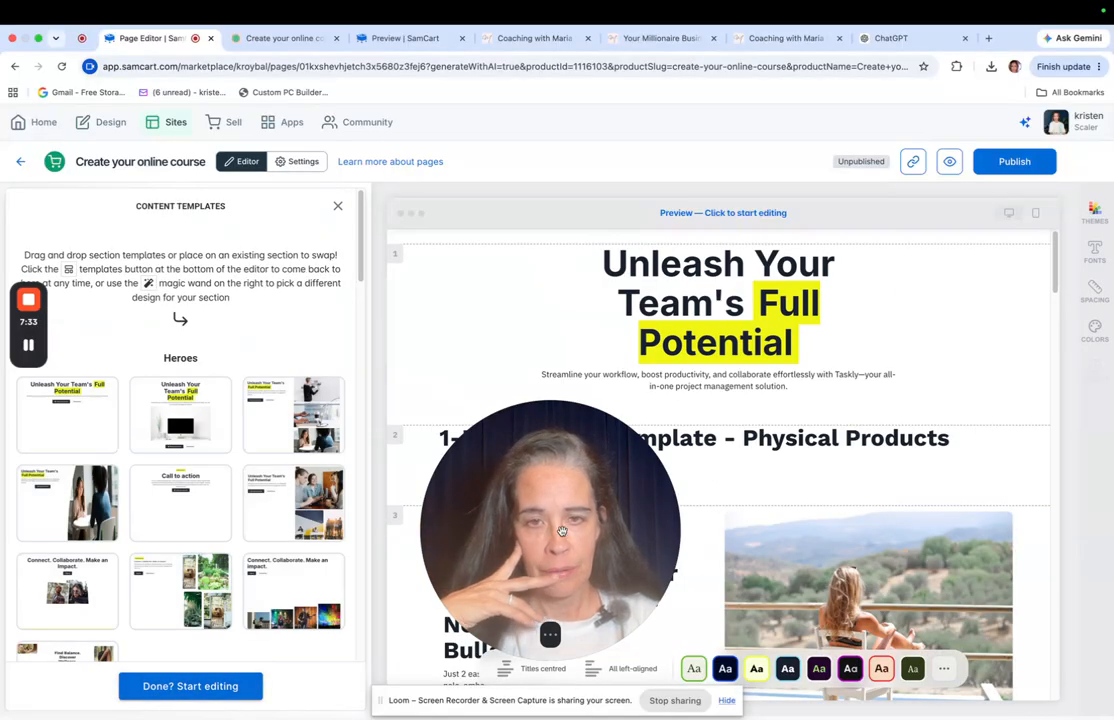
Finish choosing section templates and replace the hero title with "Unleash Your learning potential and start your onlince courses now"
left_click(215, 686)
left_click_drag(510, 548, 227, 535)
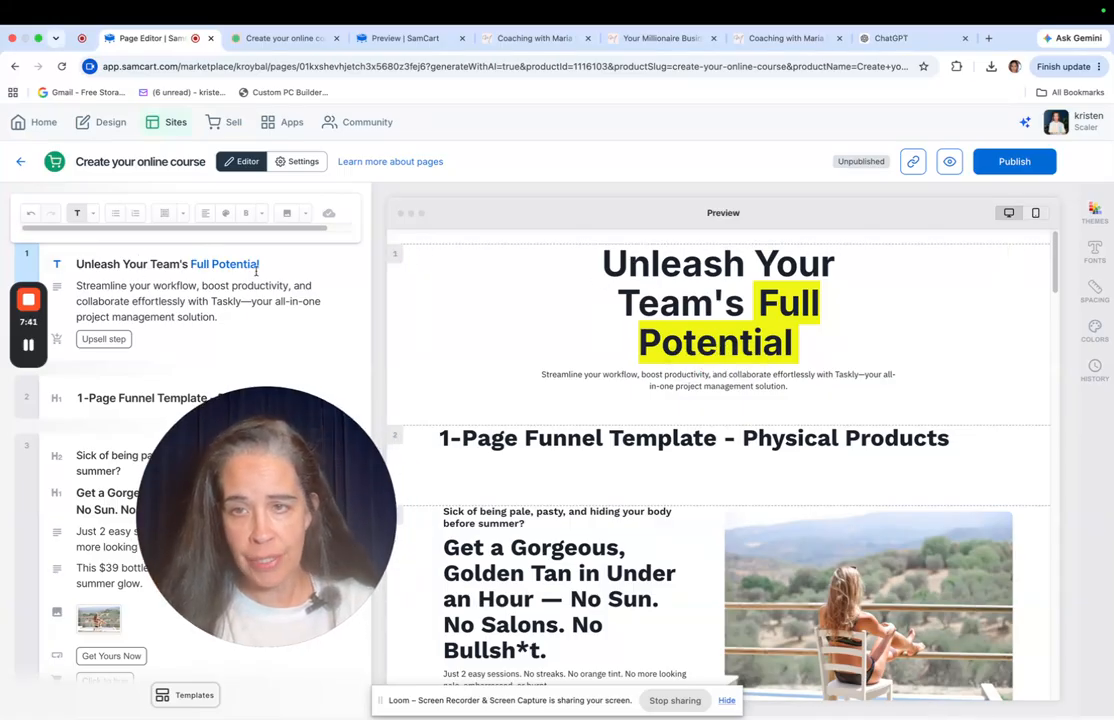
left_click_drag(273, 263, 76, 255)
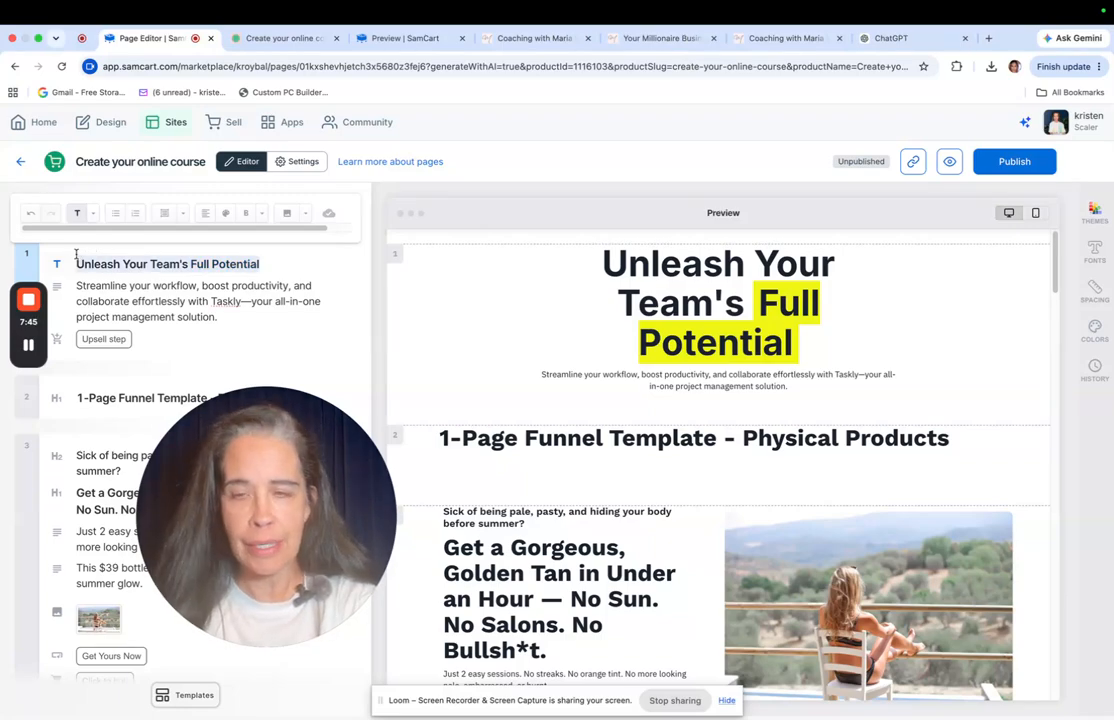
type("Unleash Your learni")
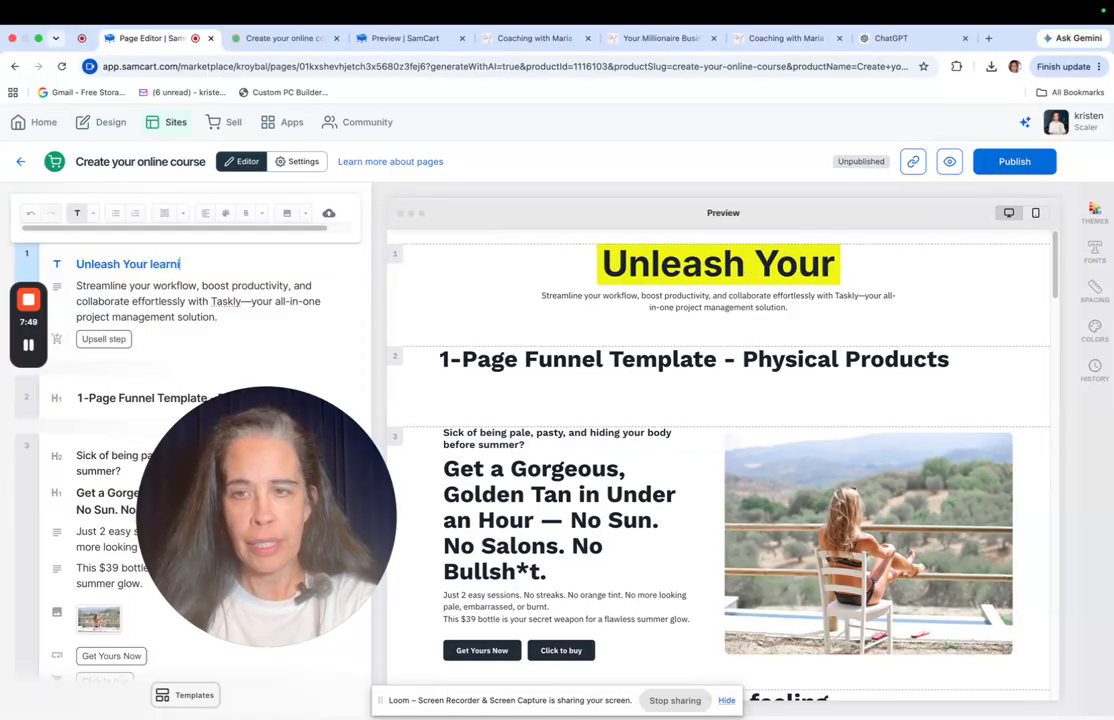
type("ng potenti")
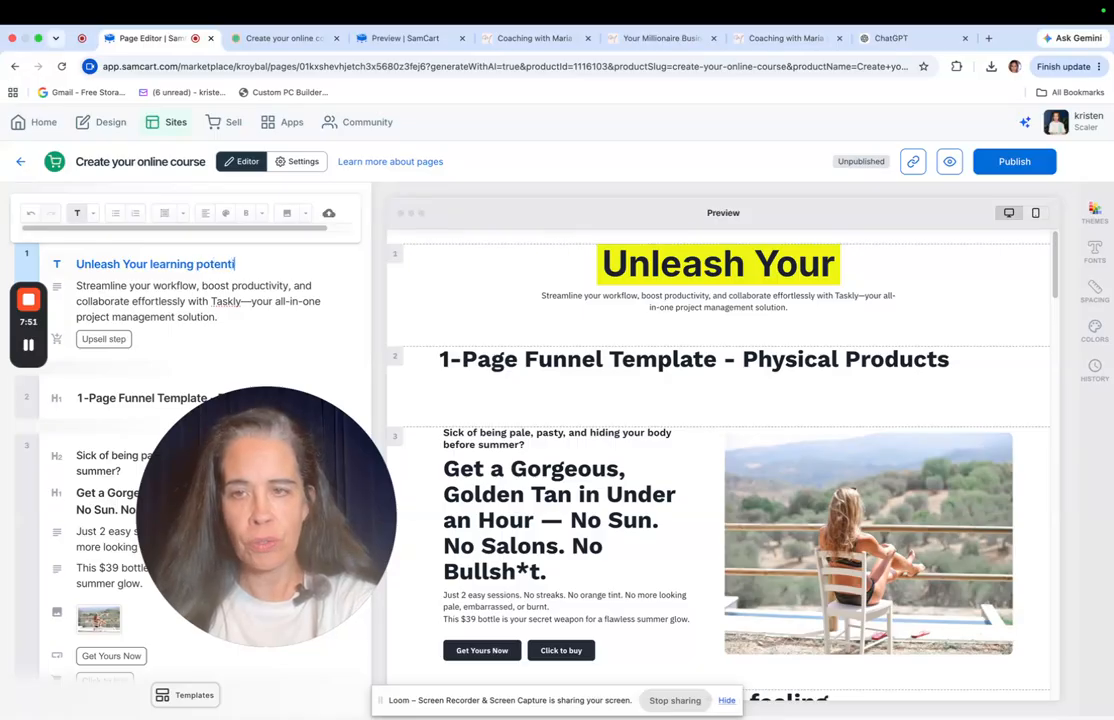
type("al and s")
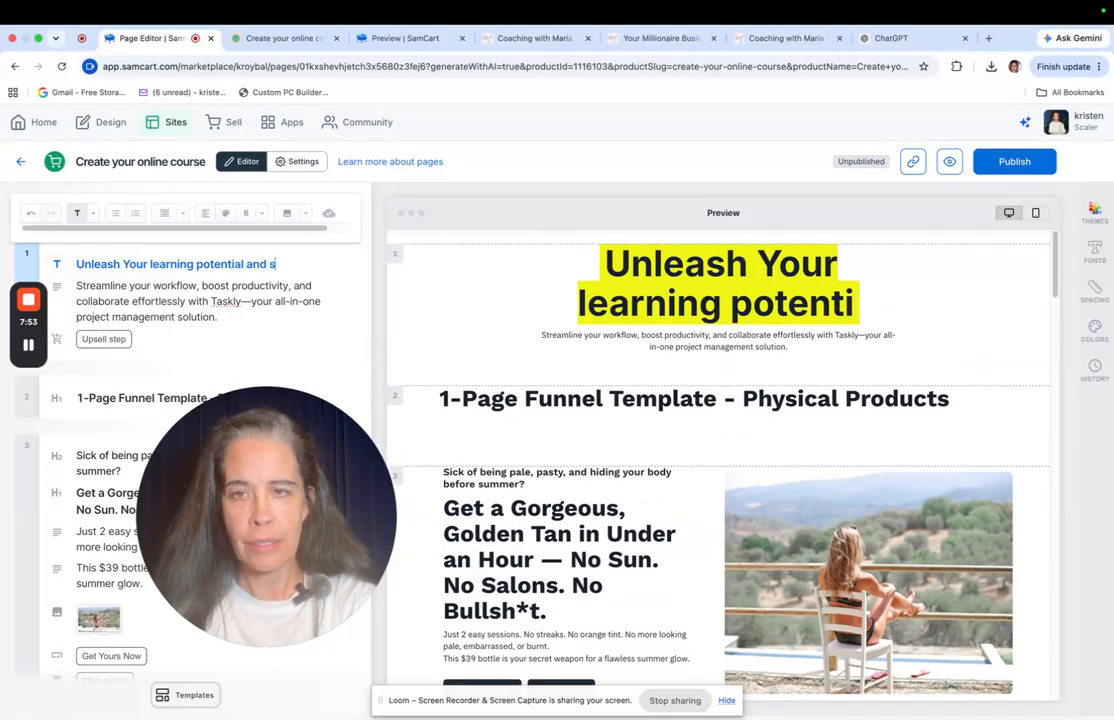
type("tart your")
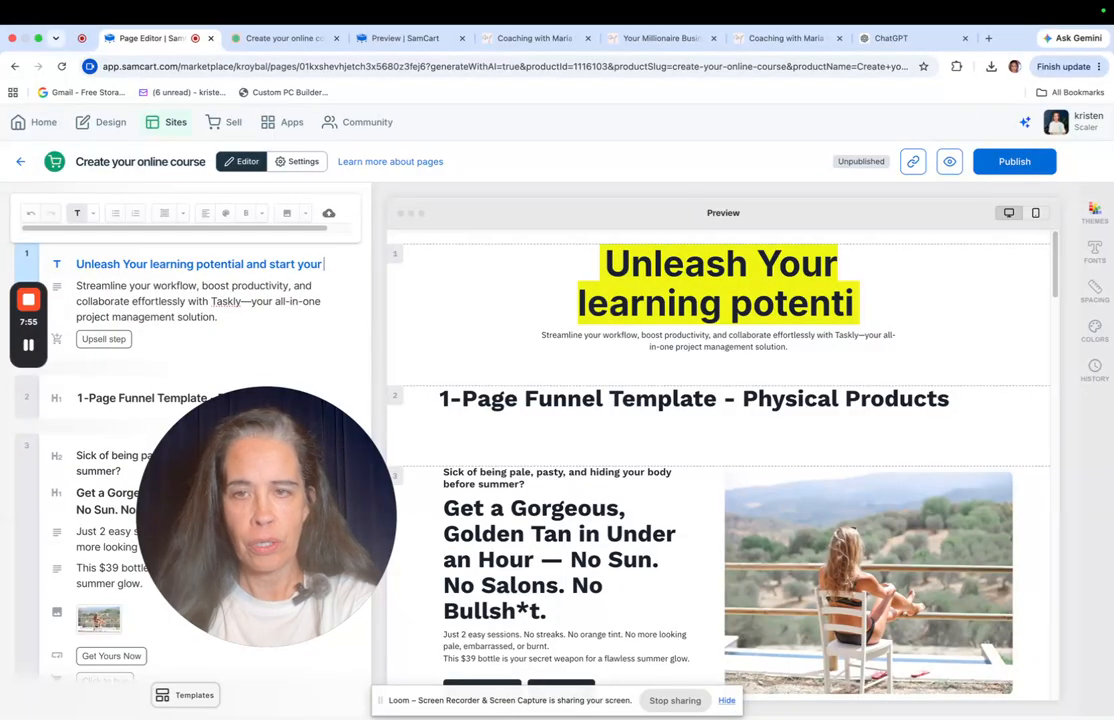
type(" onlince cou")
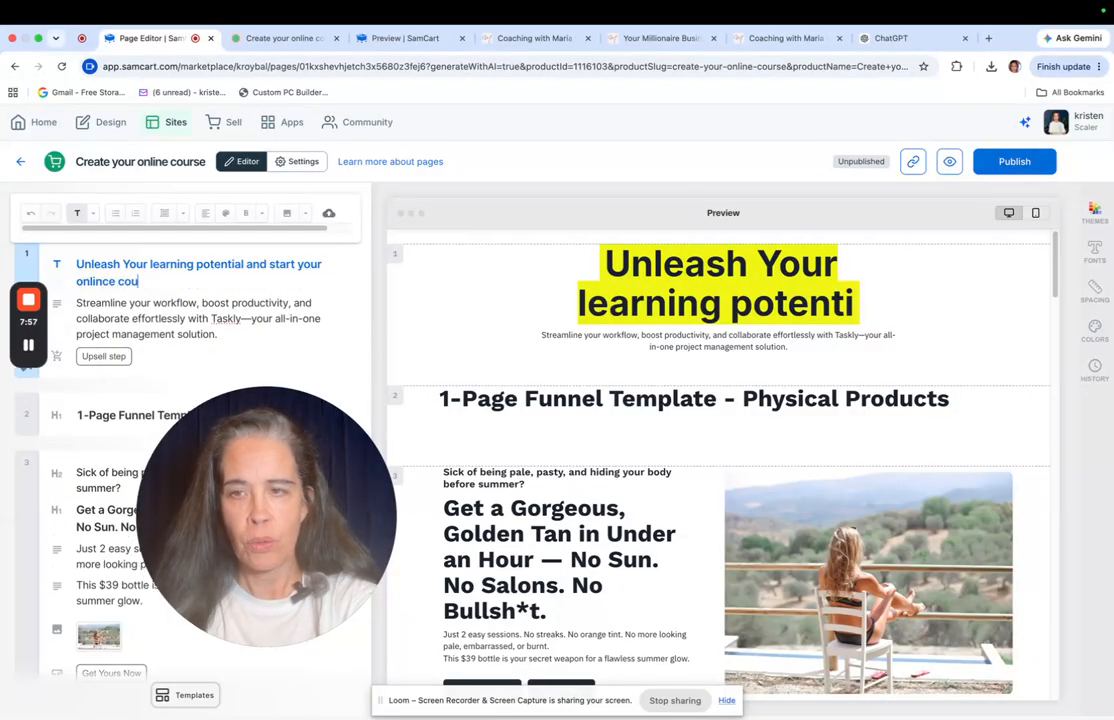
type("rses now")
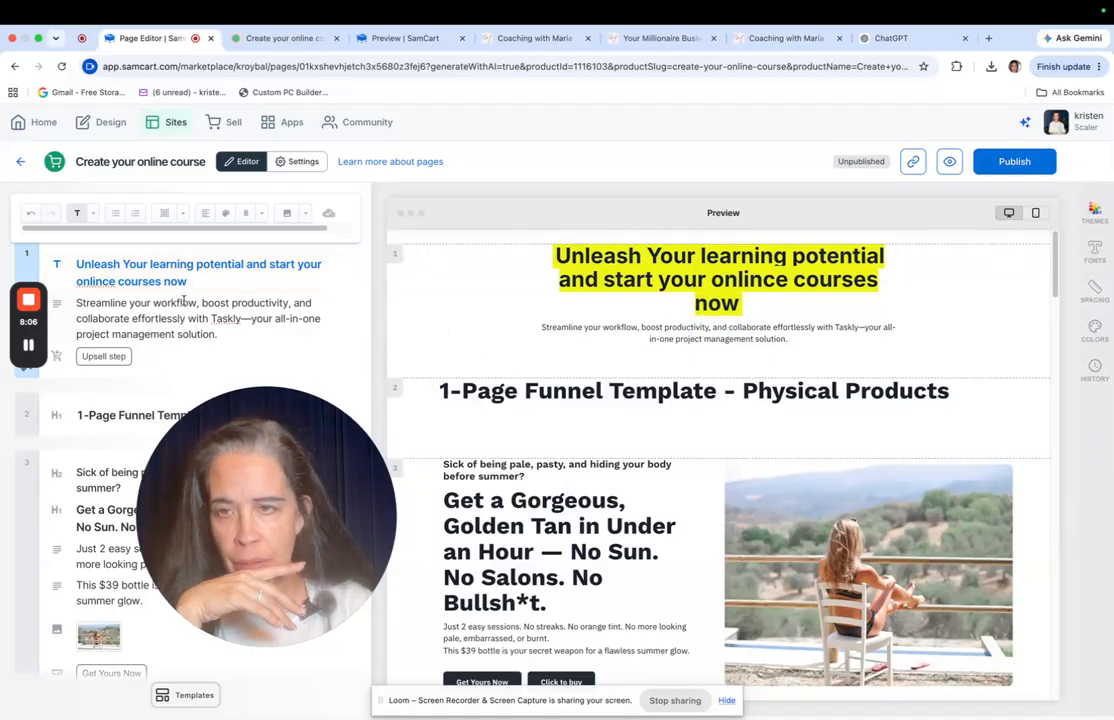
Correct the misspelled word "onlince" in the hero title to "online"
left_click_drag(114, 282, 80, 282)
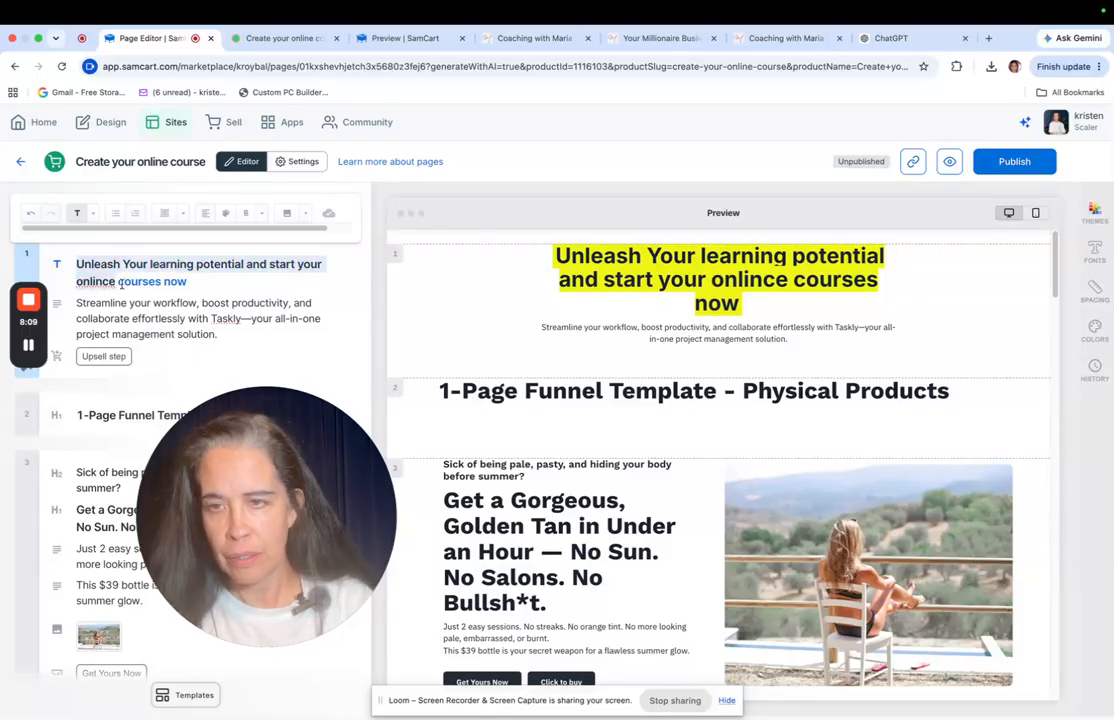
left_click(116, 283)
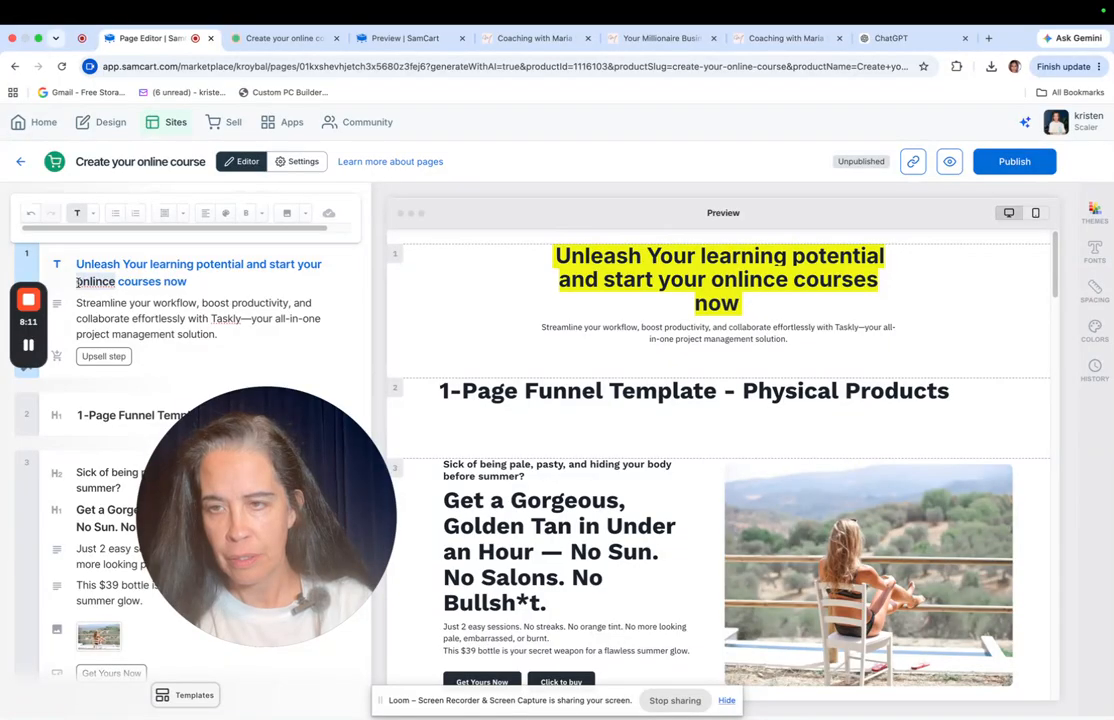
double_click(79, 283)
type("online")
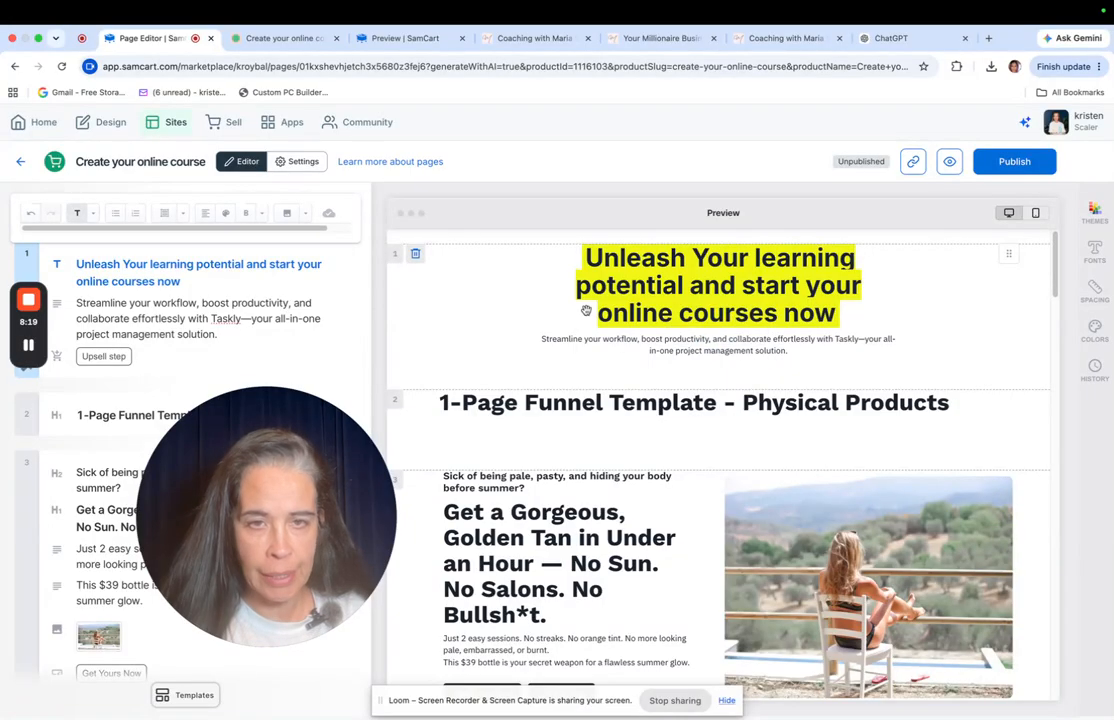
Delete the "1-Page Funnel Template - Physical Products" section from the page
scroll(575, 341, "down", 2)
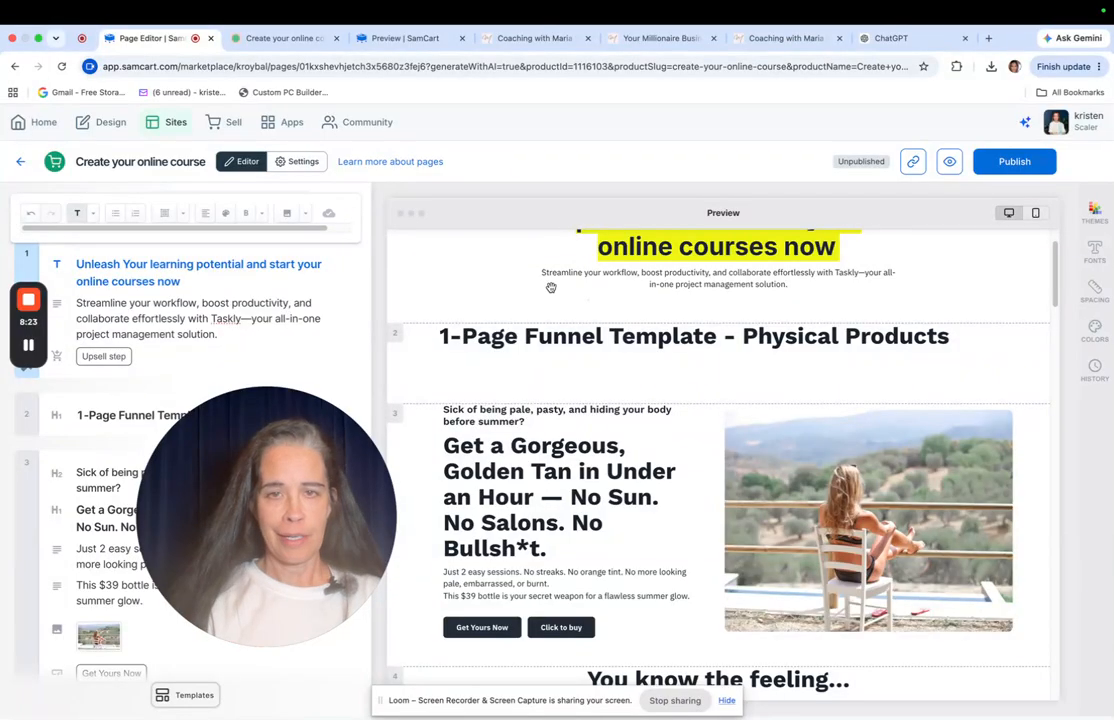
scroll(634, 289, "up", 1)
scroll(634, 289, "up", 1)
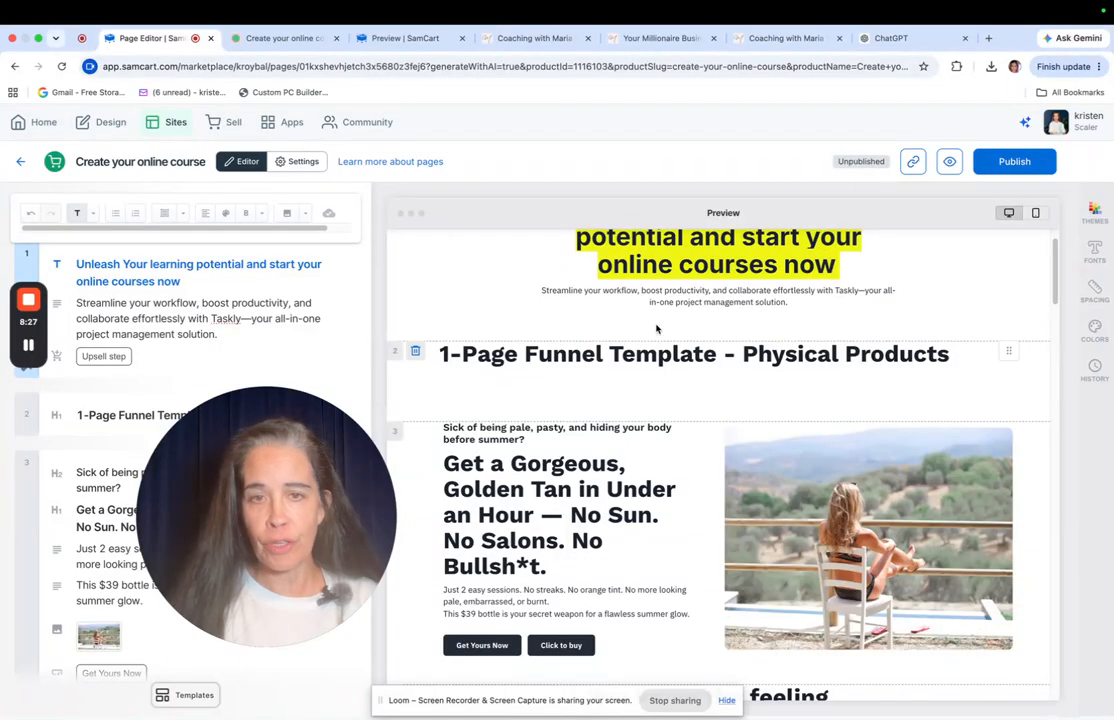
left_click(418, 354)
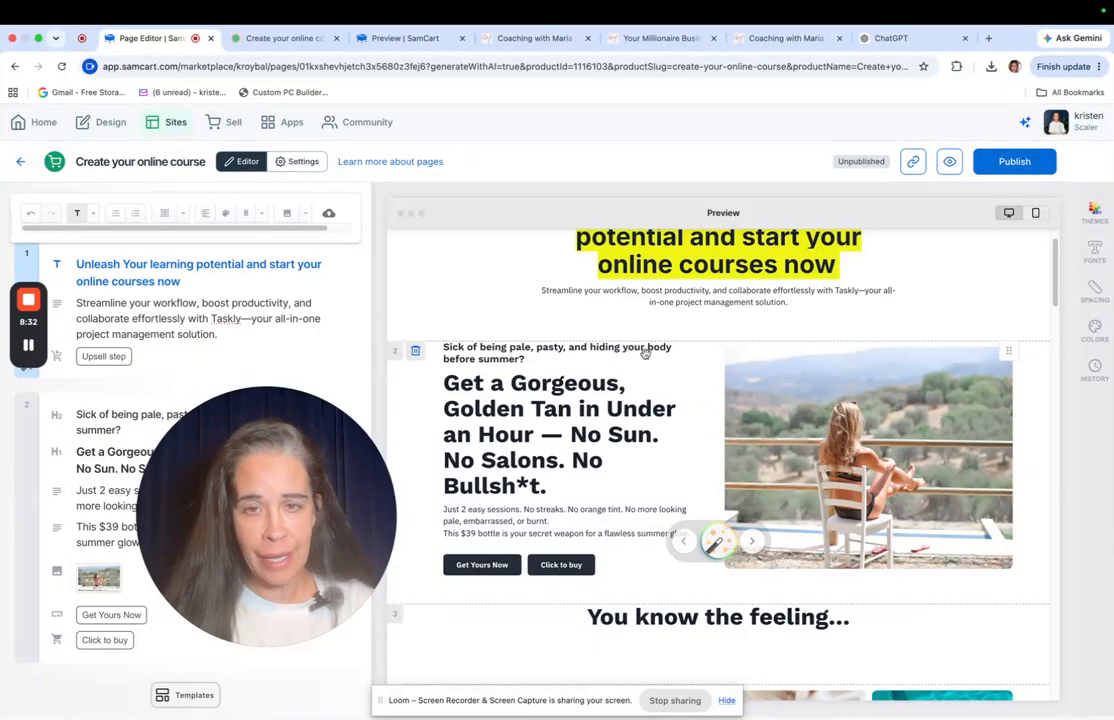
scroll(636, 359, "down", 1)
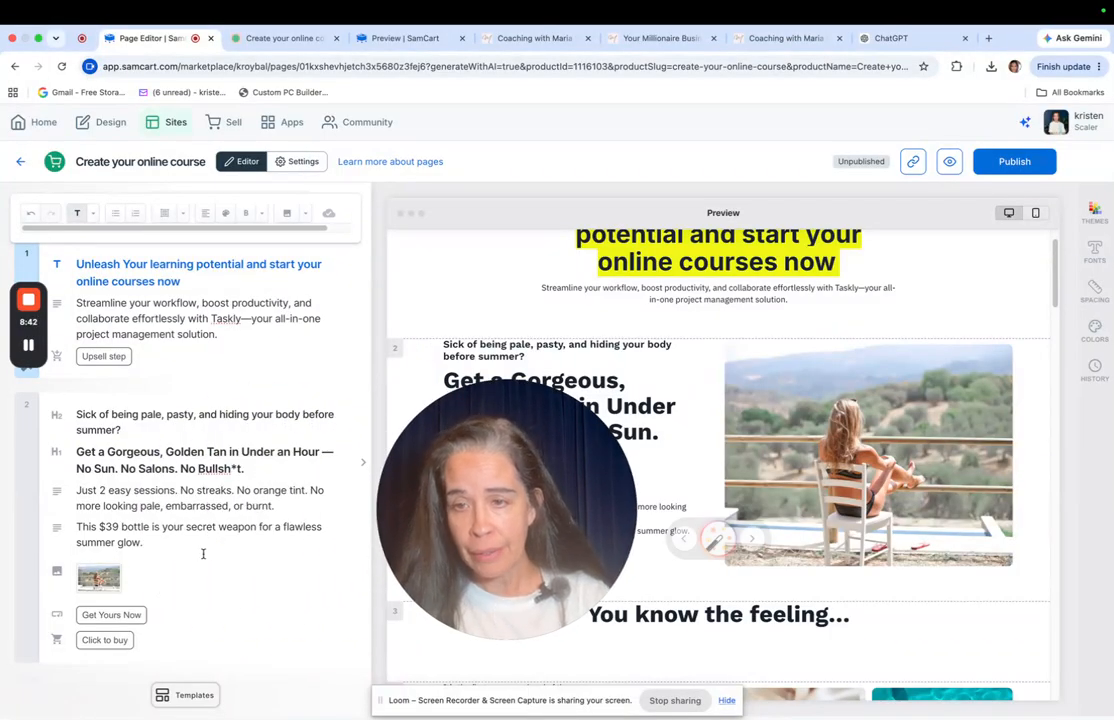
Replace all the tanning headings and paragraphs in section 2 with the line "What you will get in this course"
left_click_drag(196, 545, 76, 411)
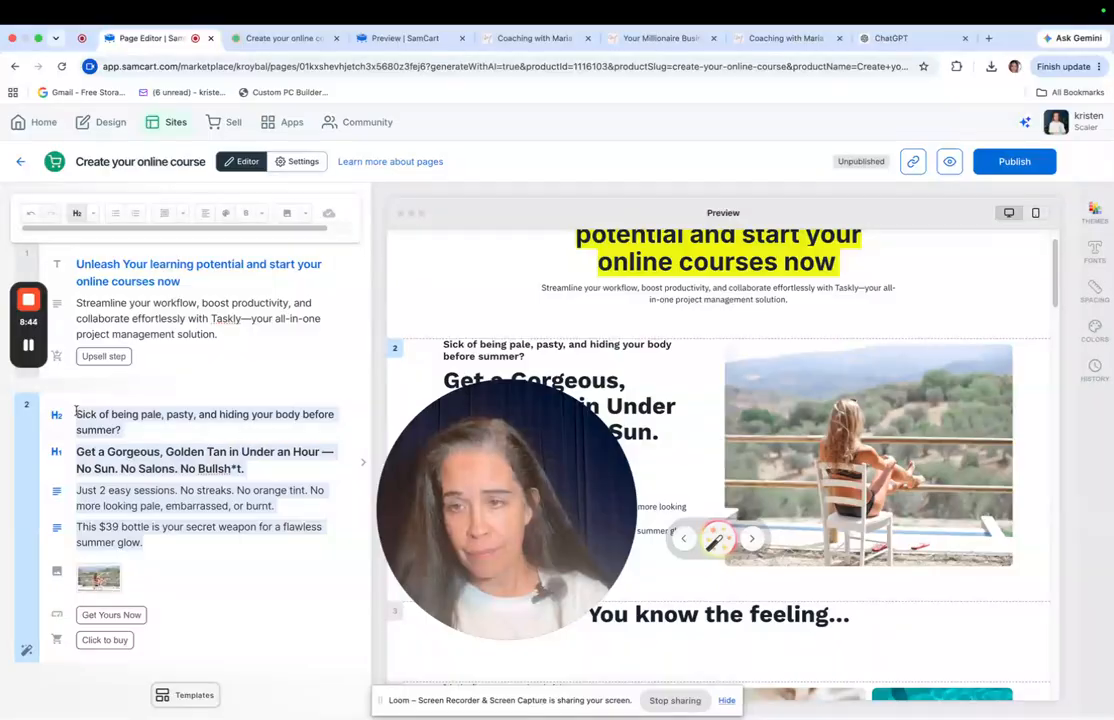
type("What")
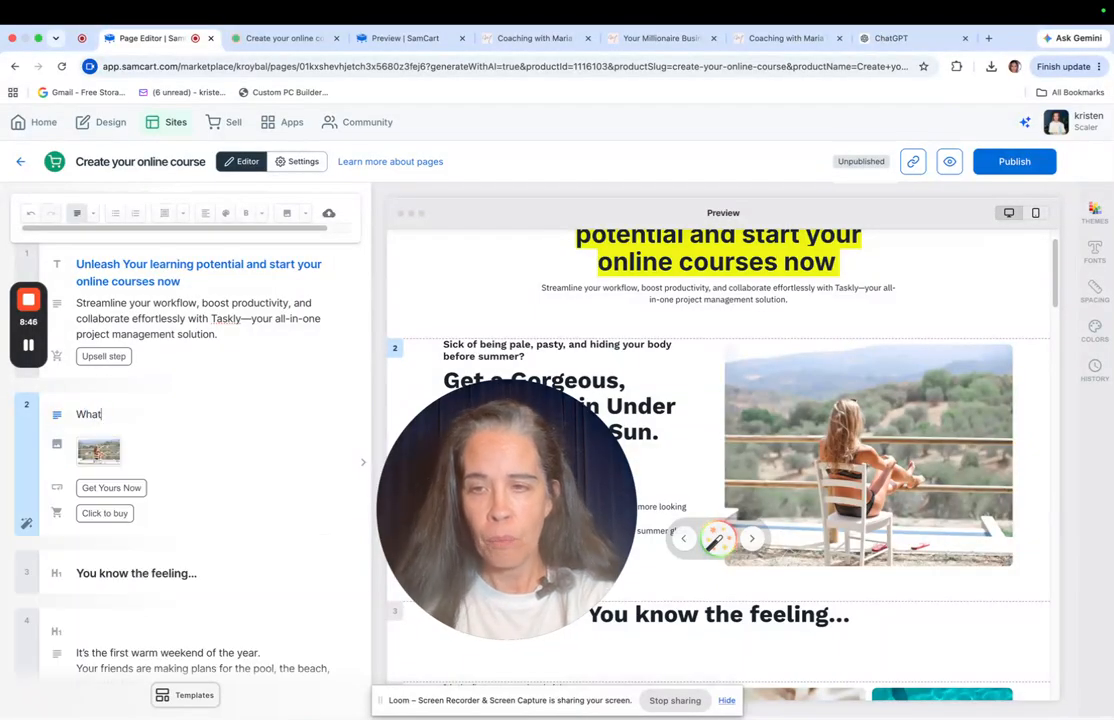
type(" you")
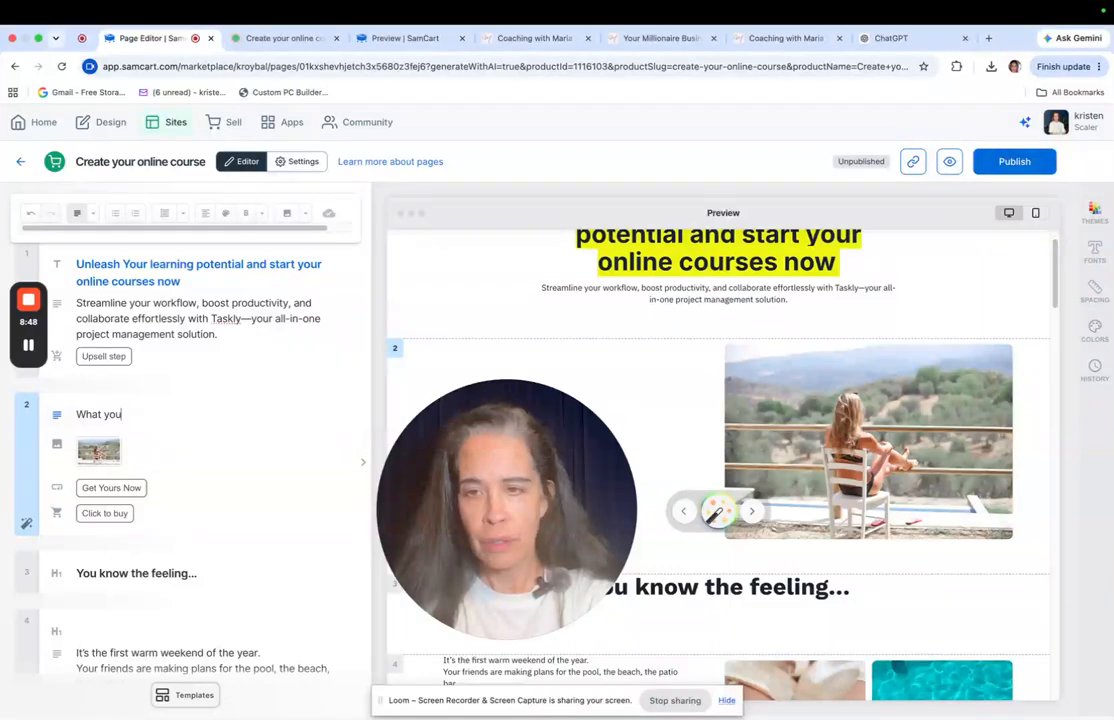
type(" will get in this course")
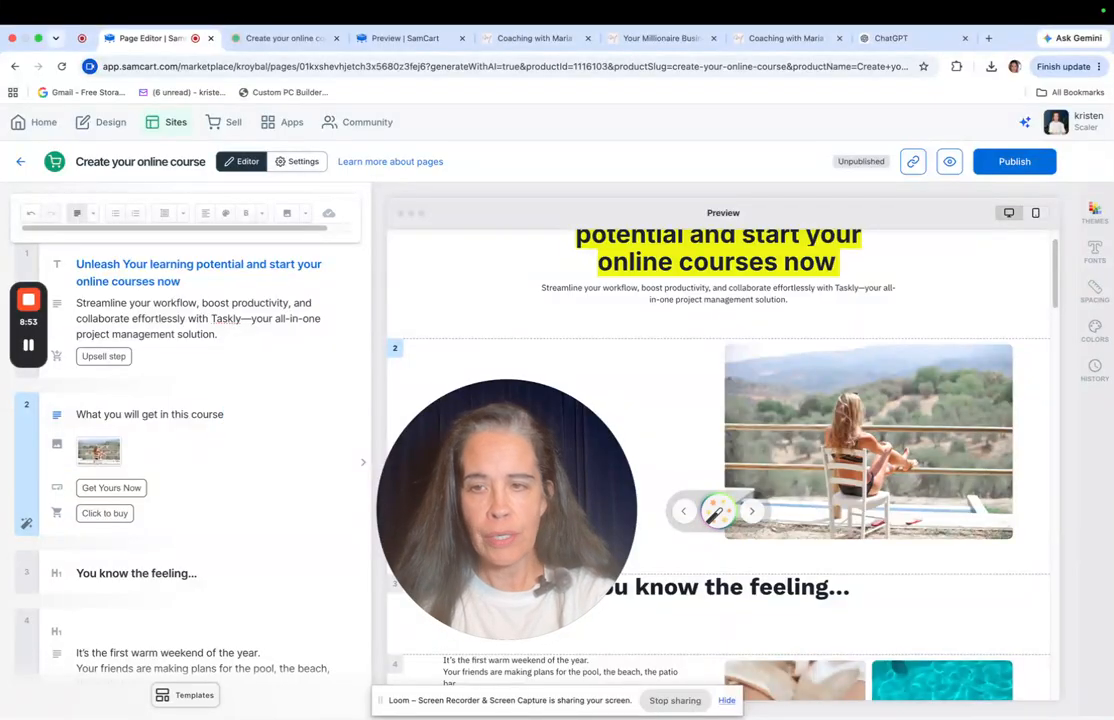
Add the line "learn how to use canva for recording" below "What you will get in this course" in section 2
key("Return")
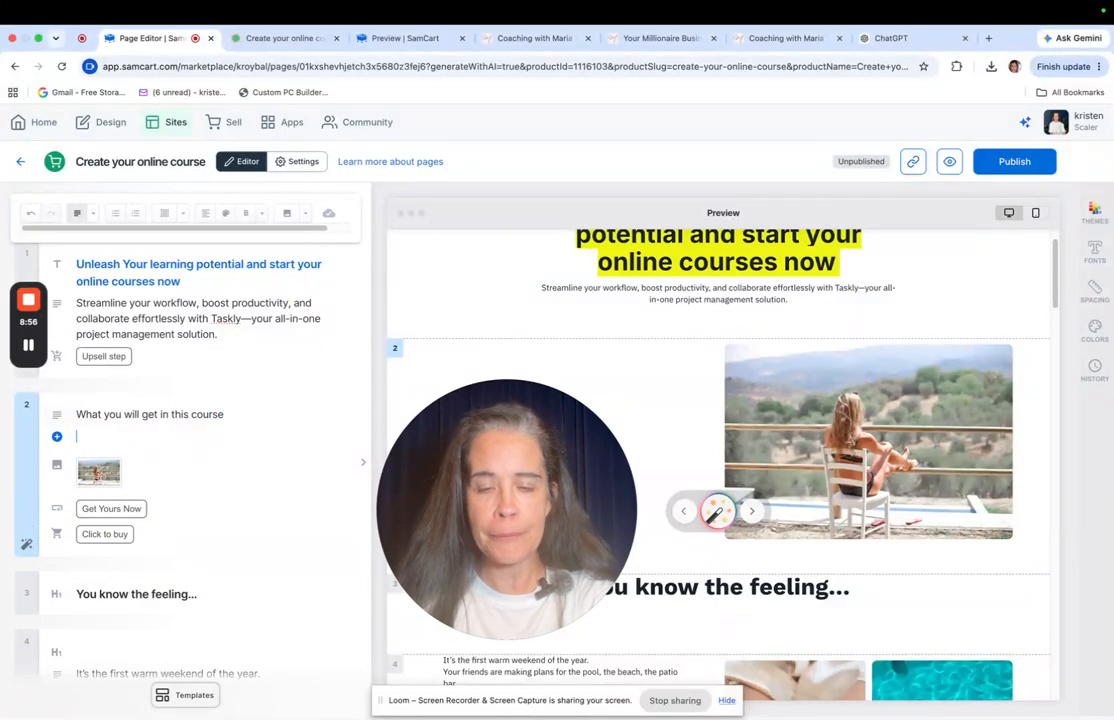
type("learn how to ")
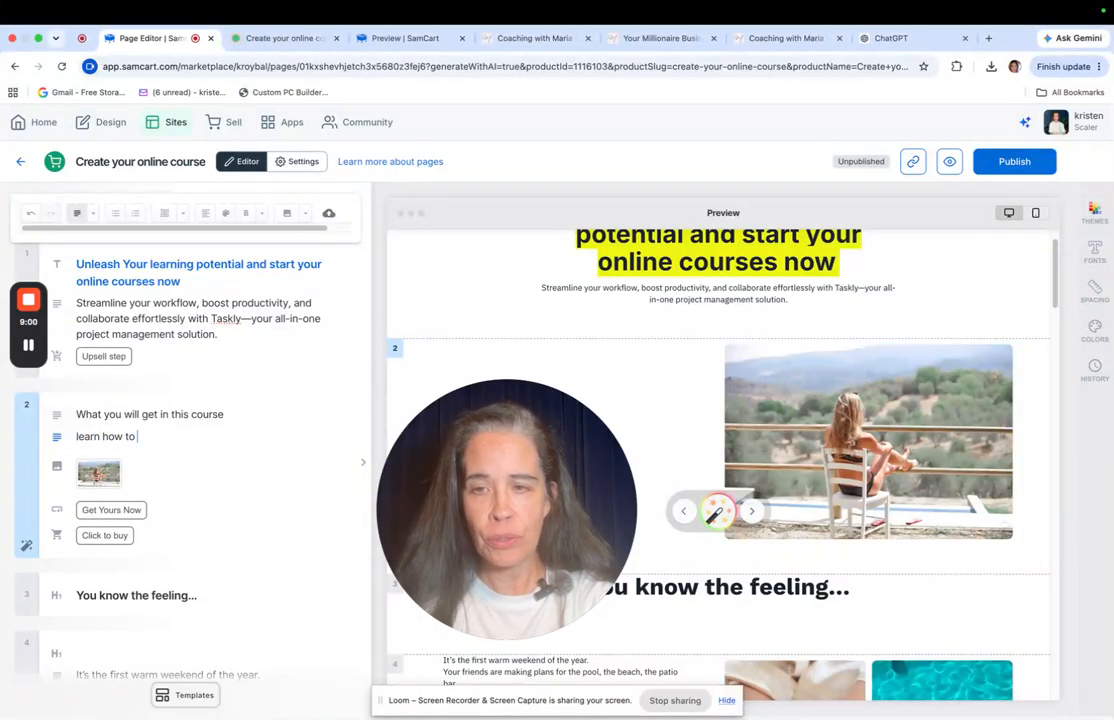
type("use canv")
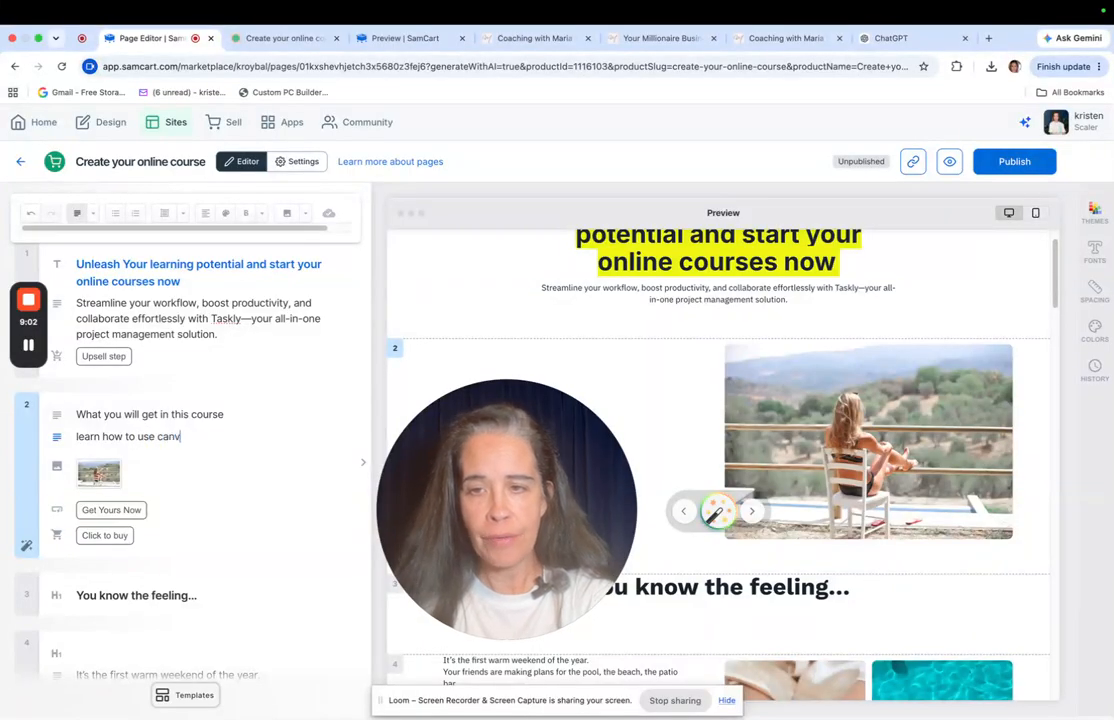
type("a for recoriding")
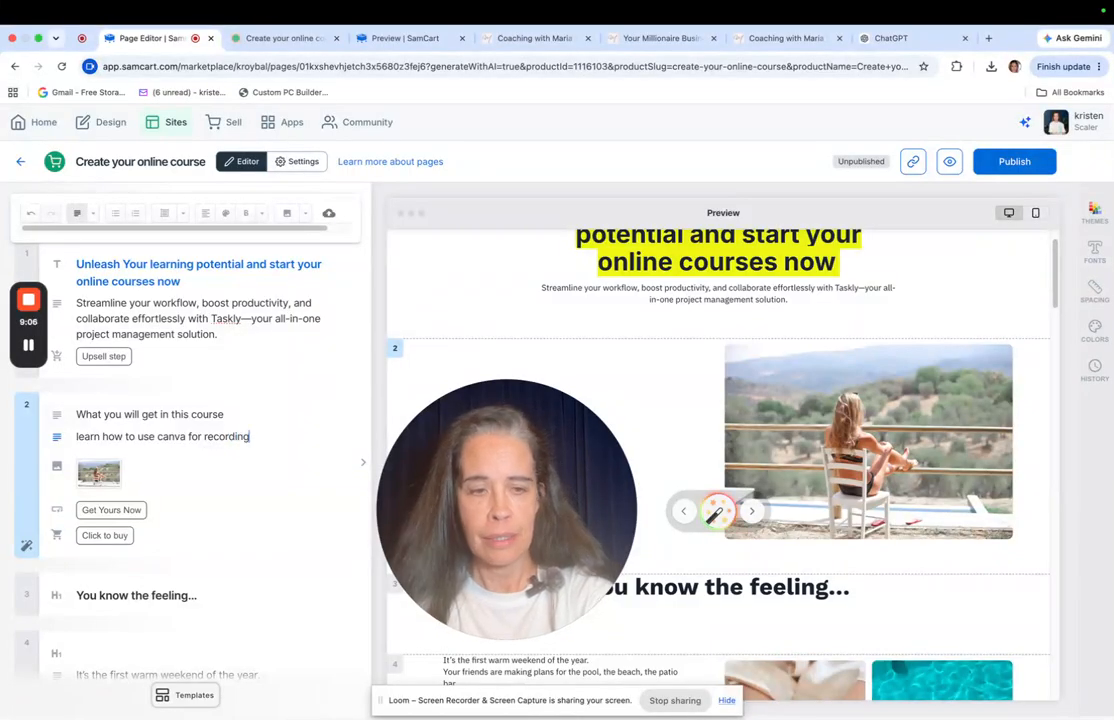
Add two more lines to section 2's course contents: "learn how to do presentaions" and "e-book"
key("Return")
type("lear")
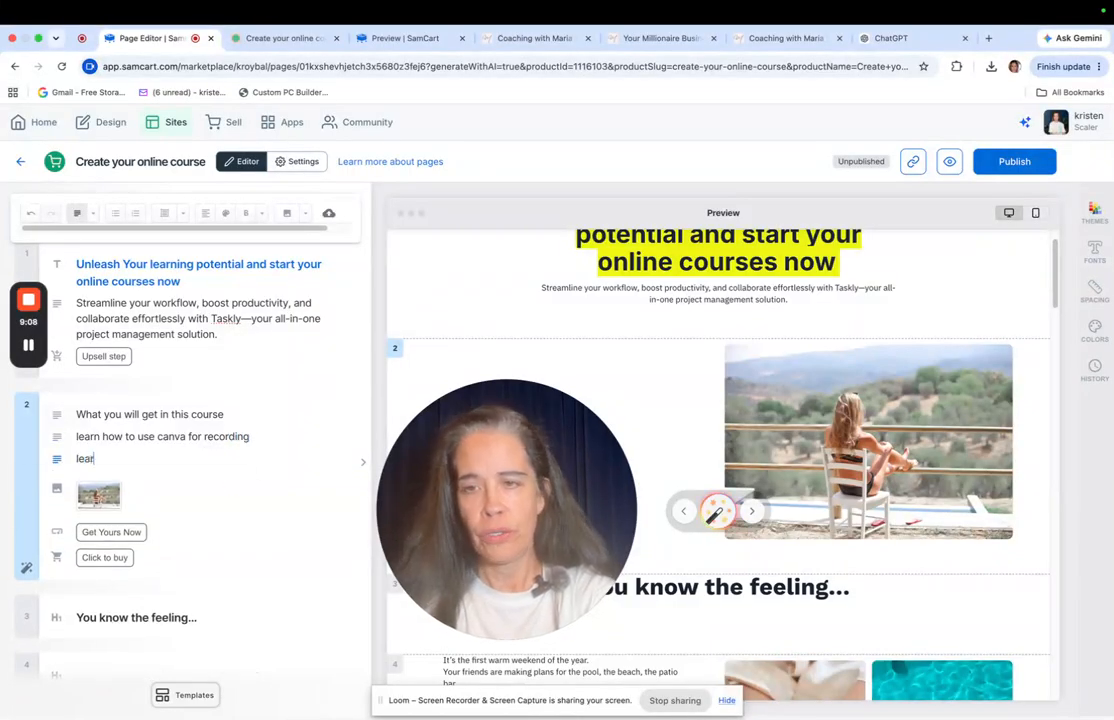
type("n how to s")
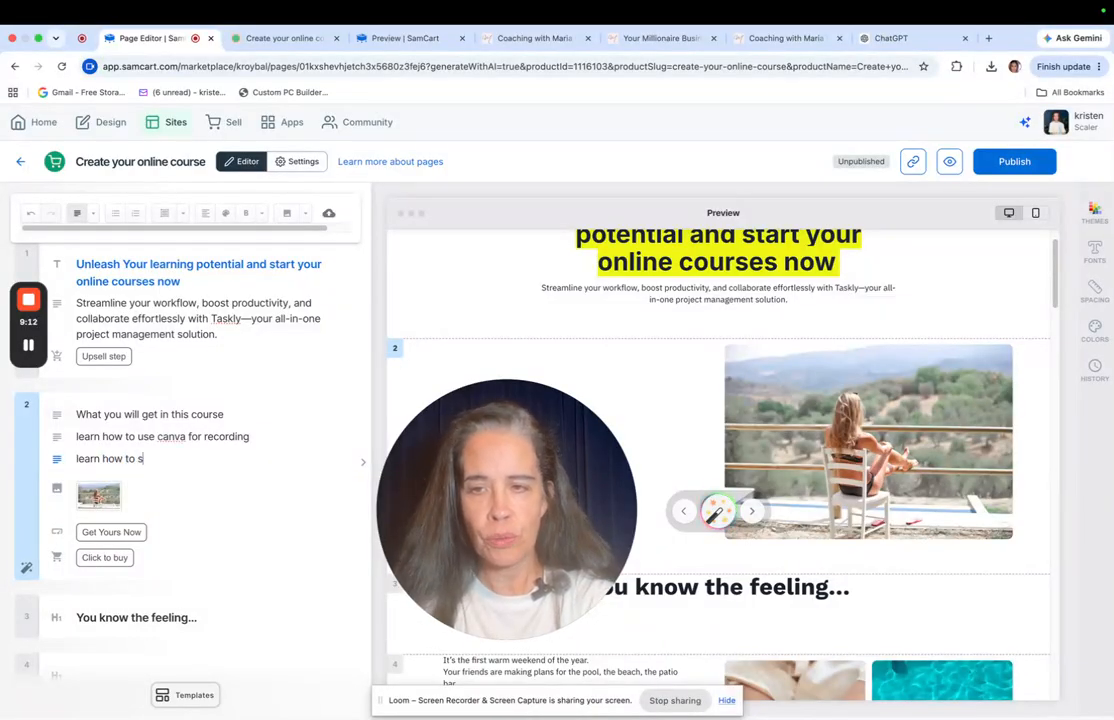
key("BackSpace")
type("do pr")
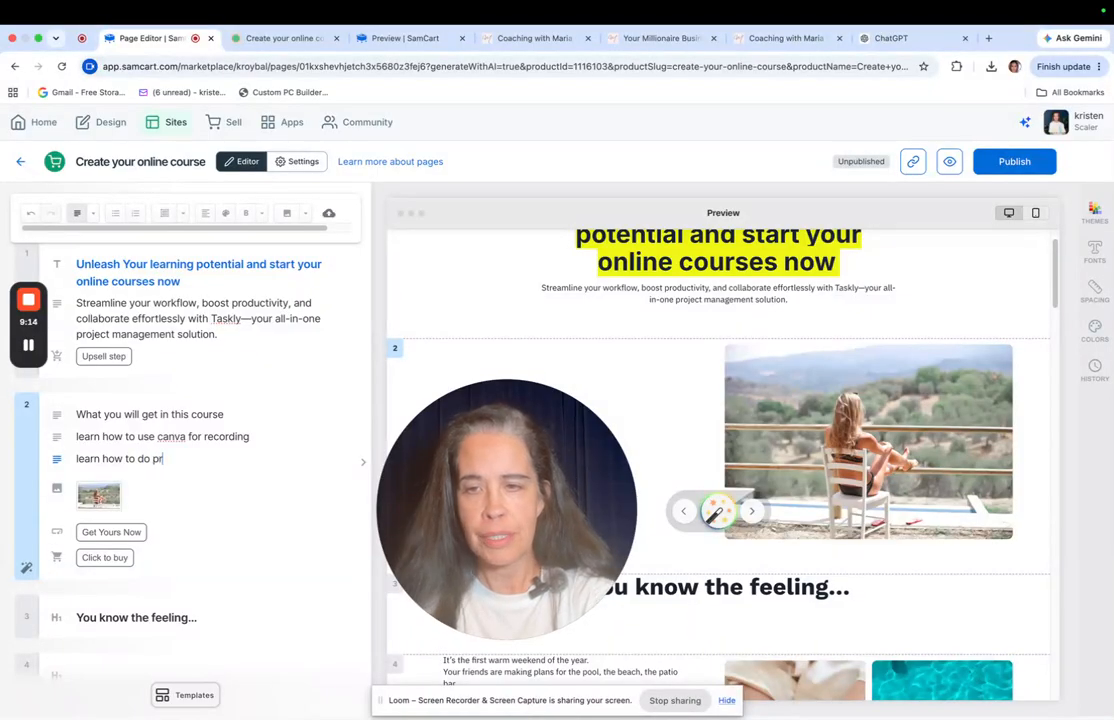
type("esentai")
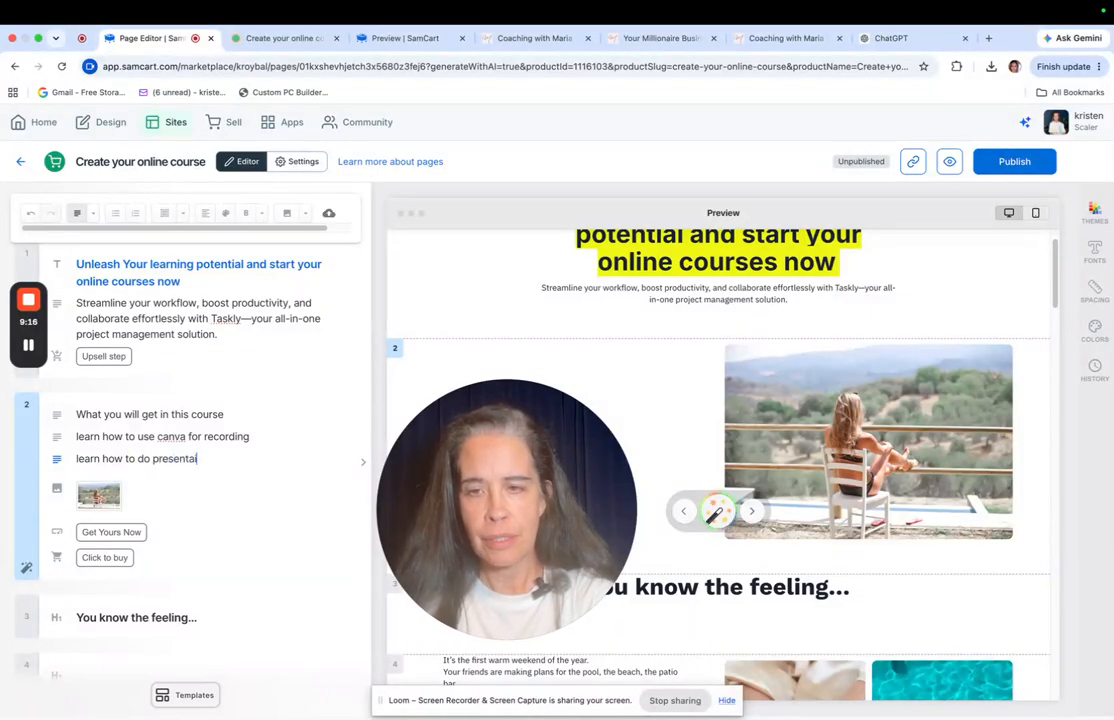
type("ons")
key("Return")
type("e")
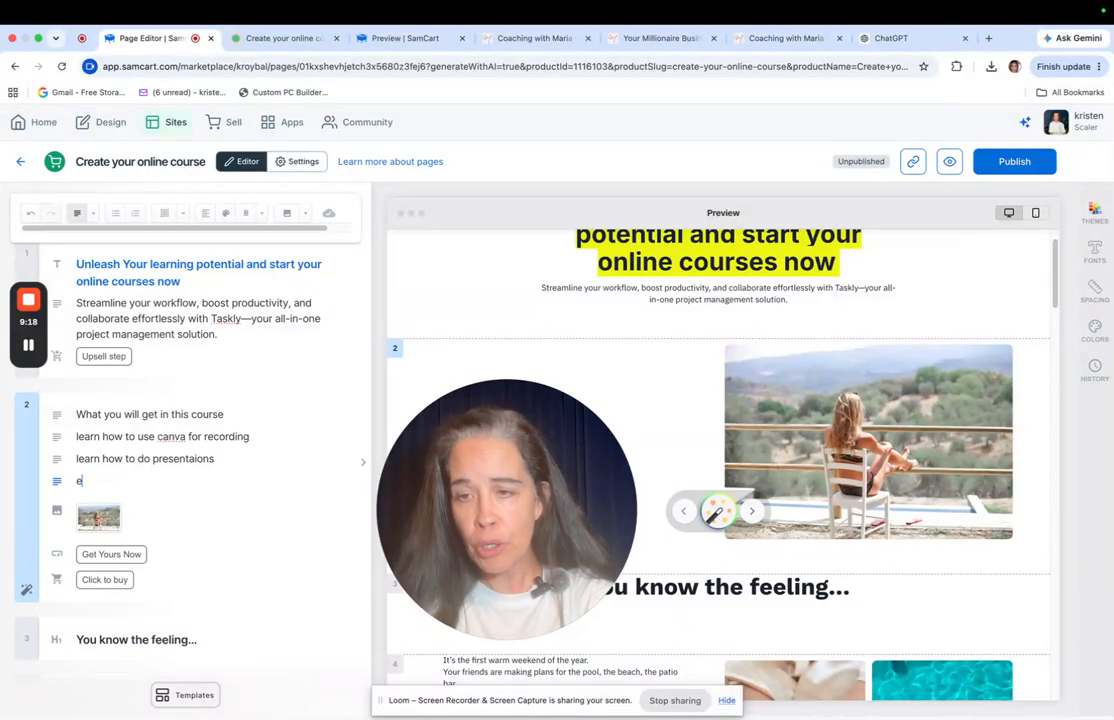
type("-book")
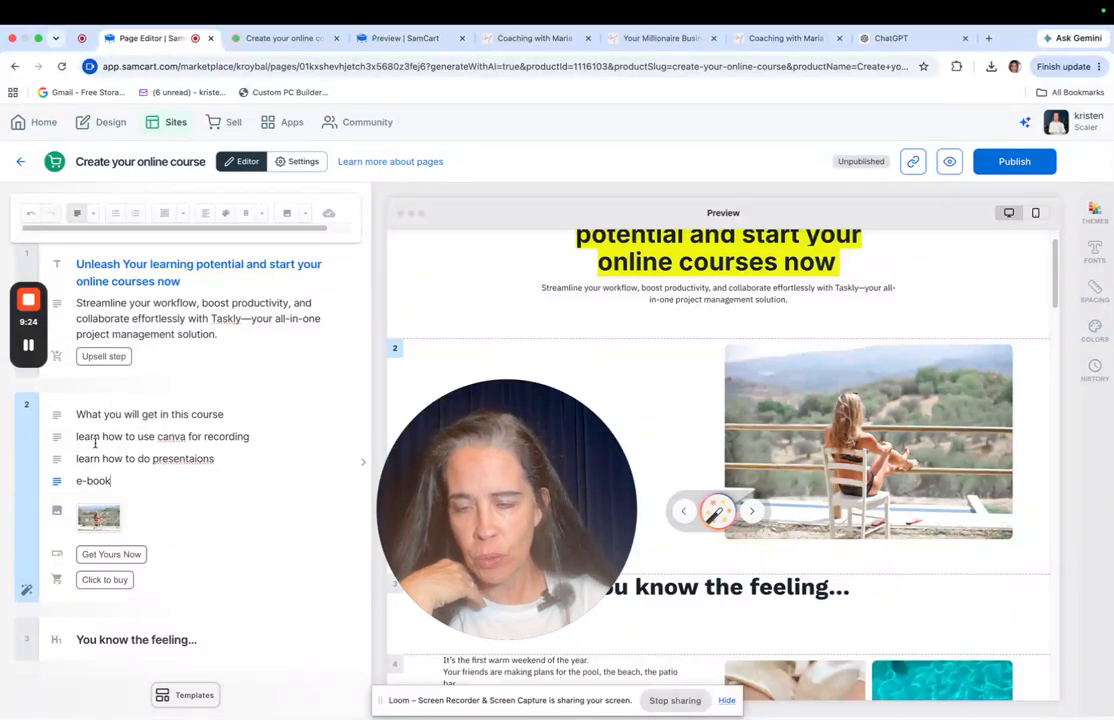
Correct the misspelled word "presentaions" in section 2 to "presentations" using the suggested spelling
left_click(231, 414)
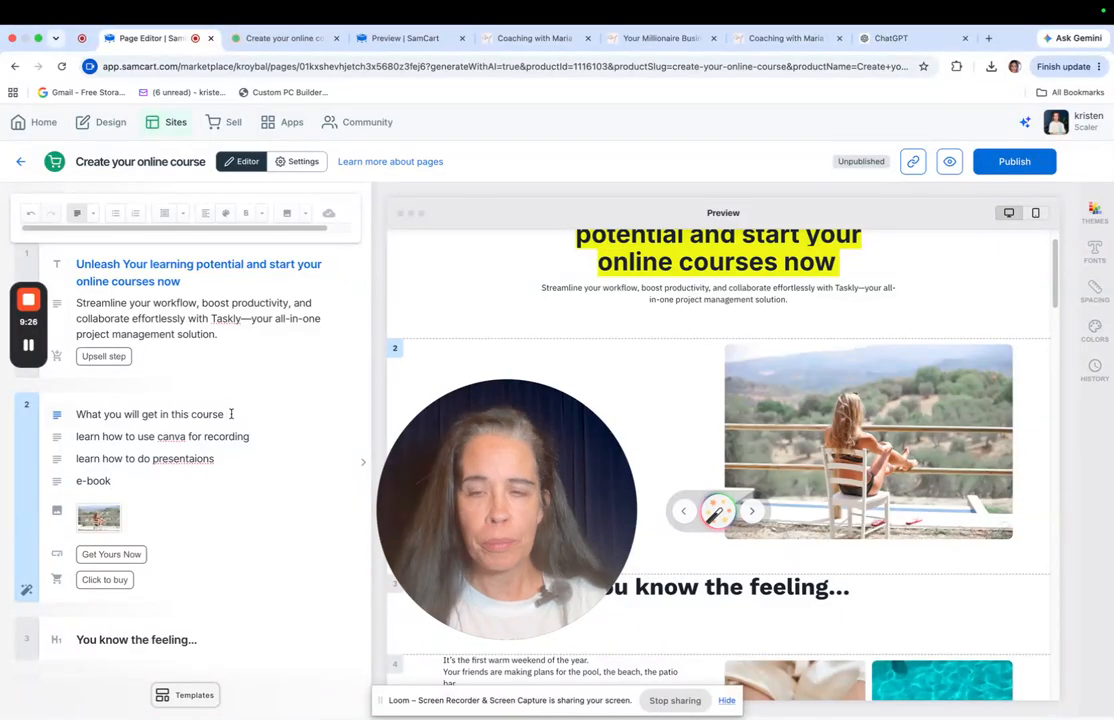
right_click(178, 459)
left_click(191, 358)
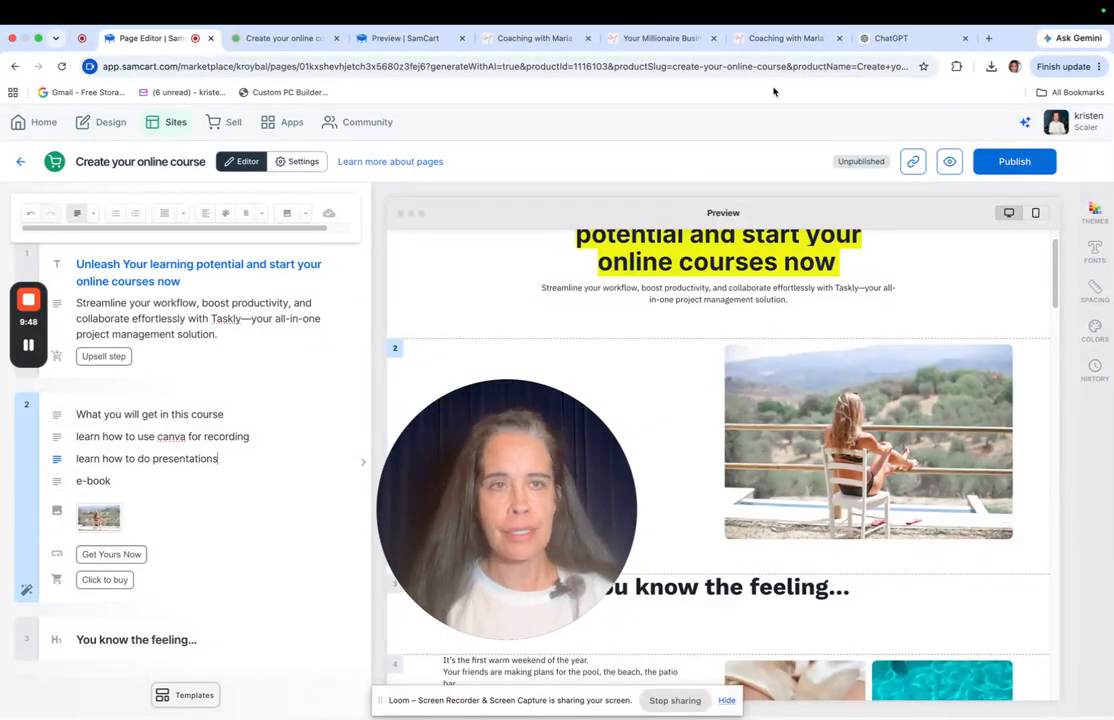
In ChatGPT, request checkout-page bullet points on what buyers get in the starting-your-online-course product, such as a first-course ebook and how to do presentations
left_click(885, 38)
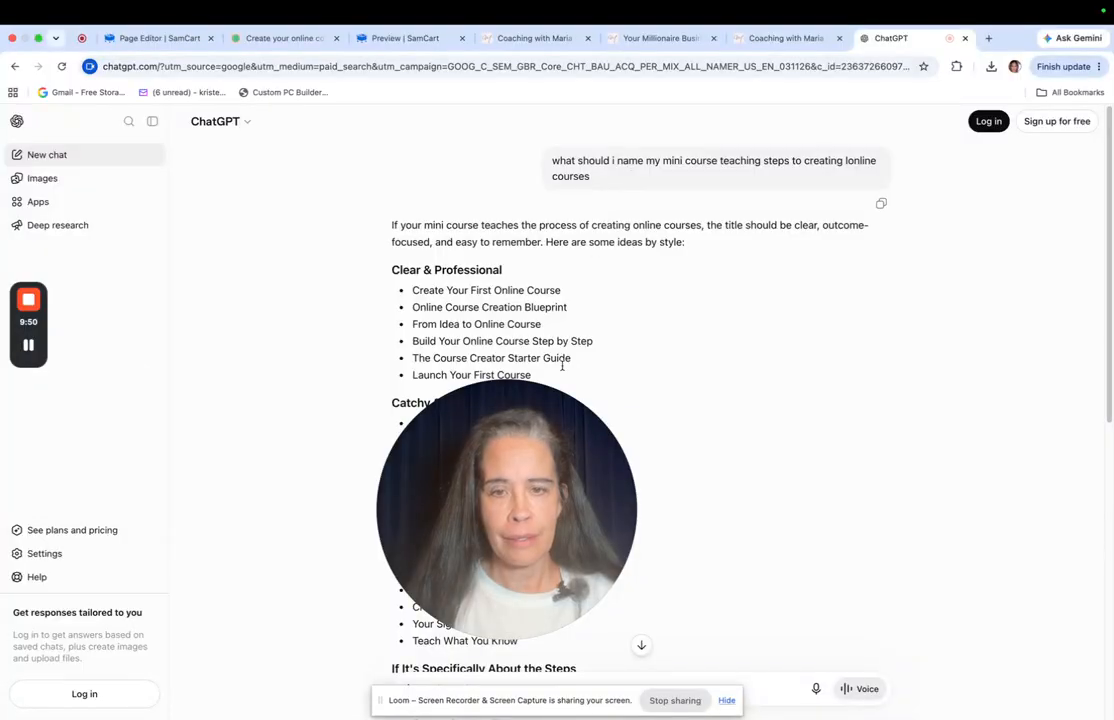
scroll(625, 400, "down", 5)
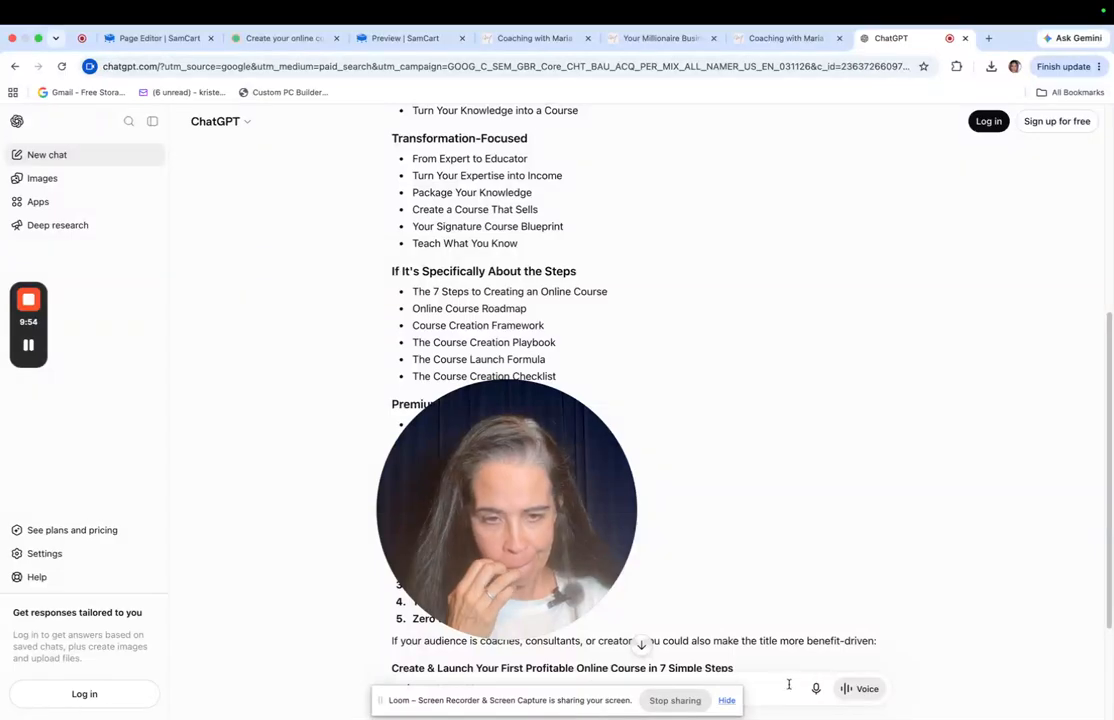
type("cre")
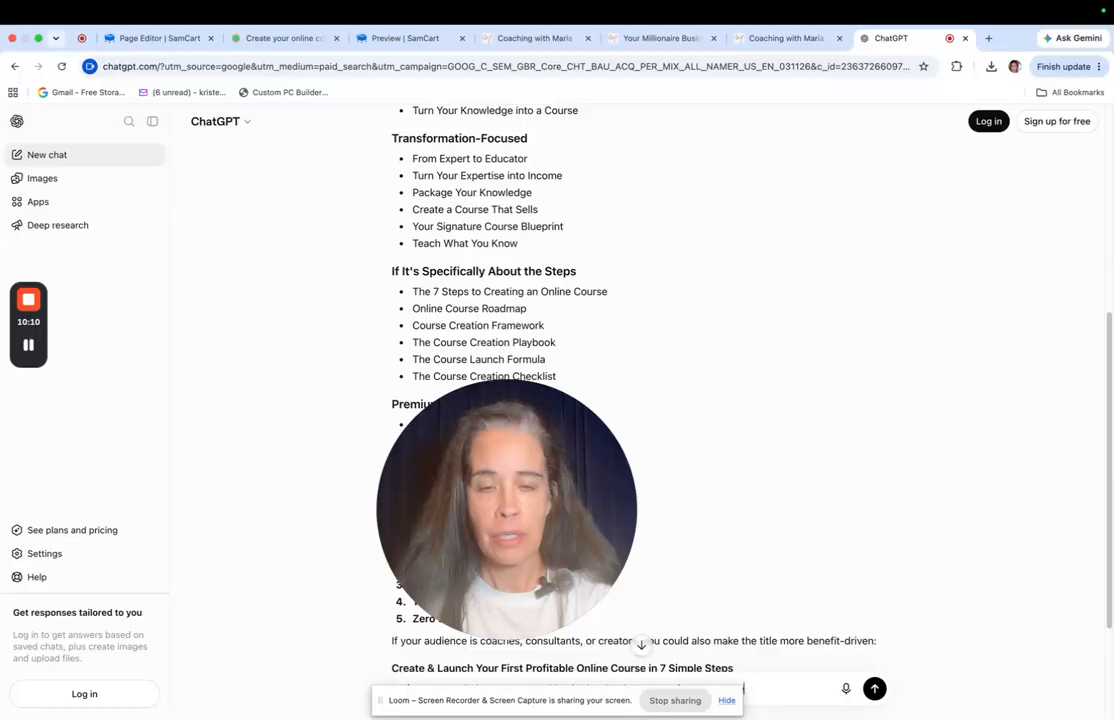
type("starting you onli")
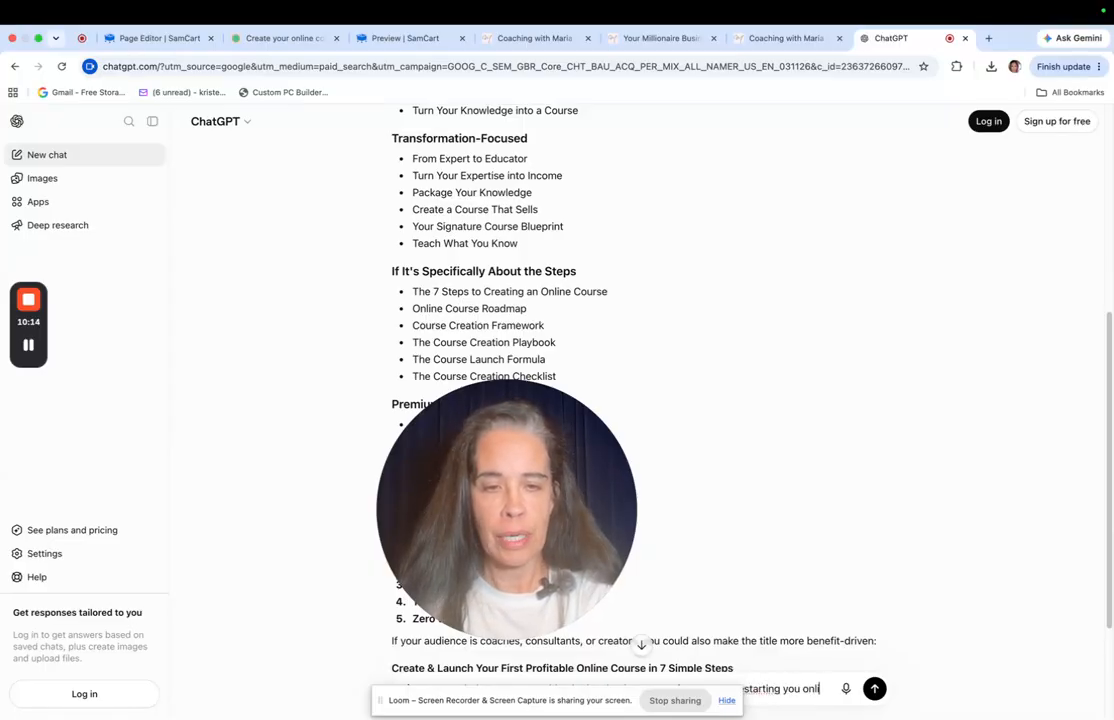
type("ne course bu")
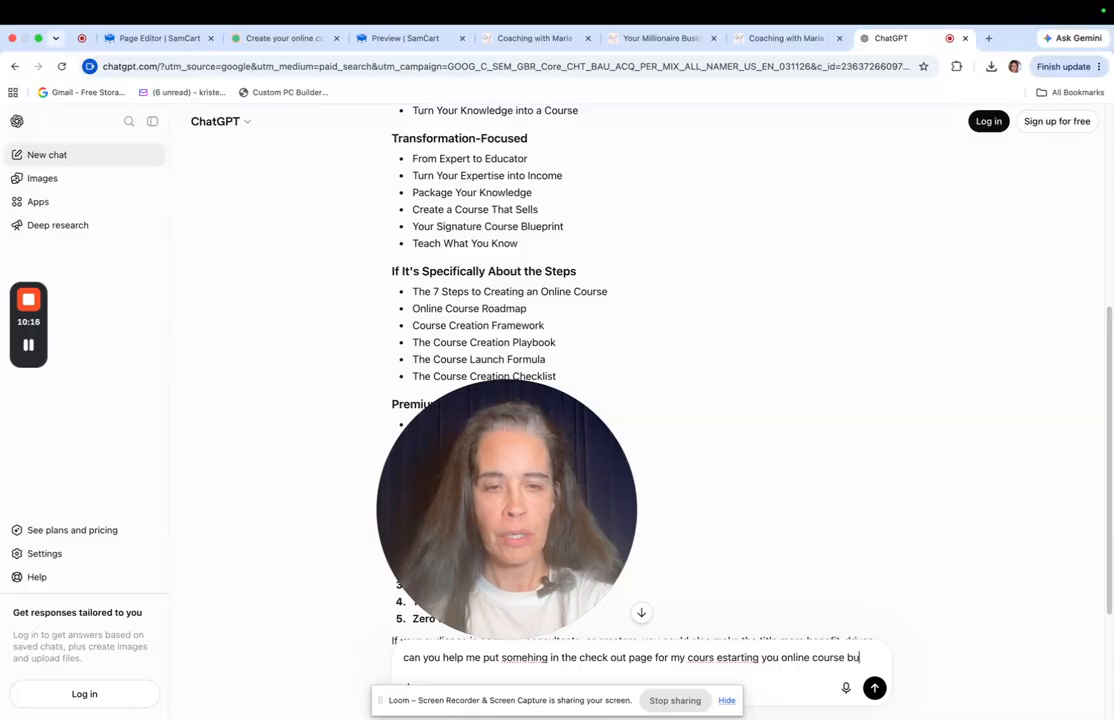
type("llets po")
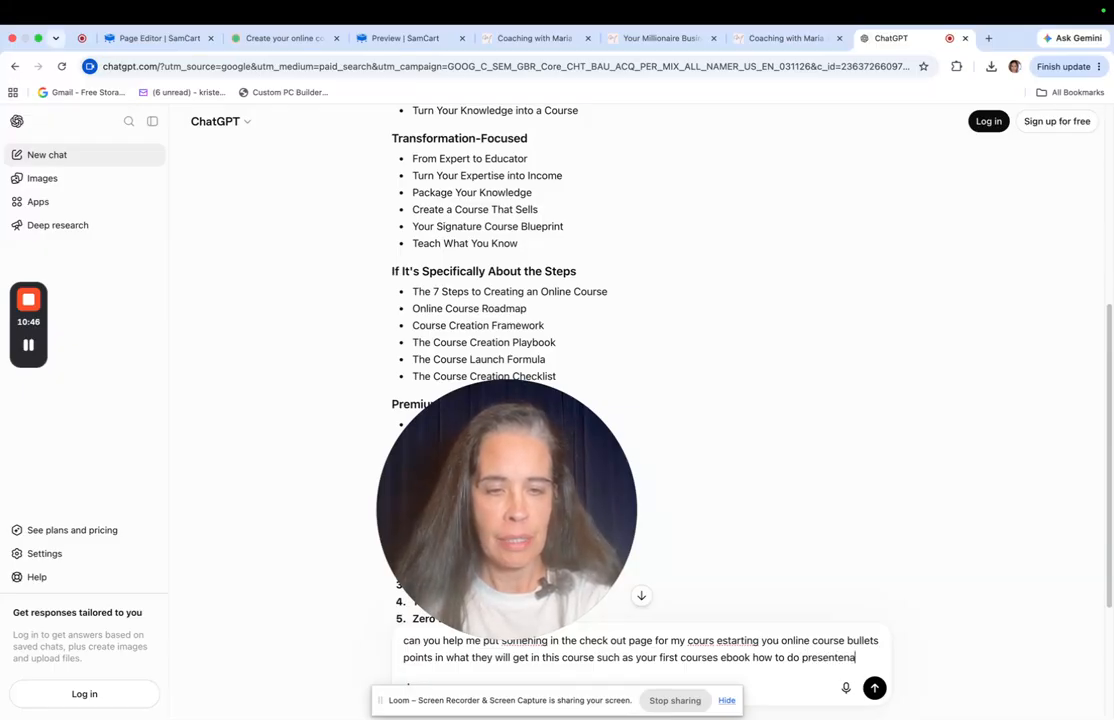
type("ns")
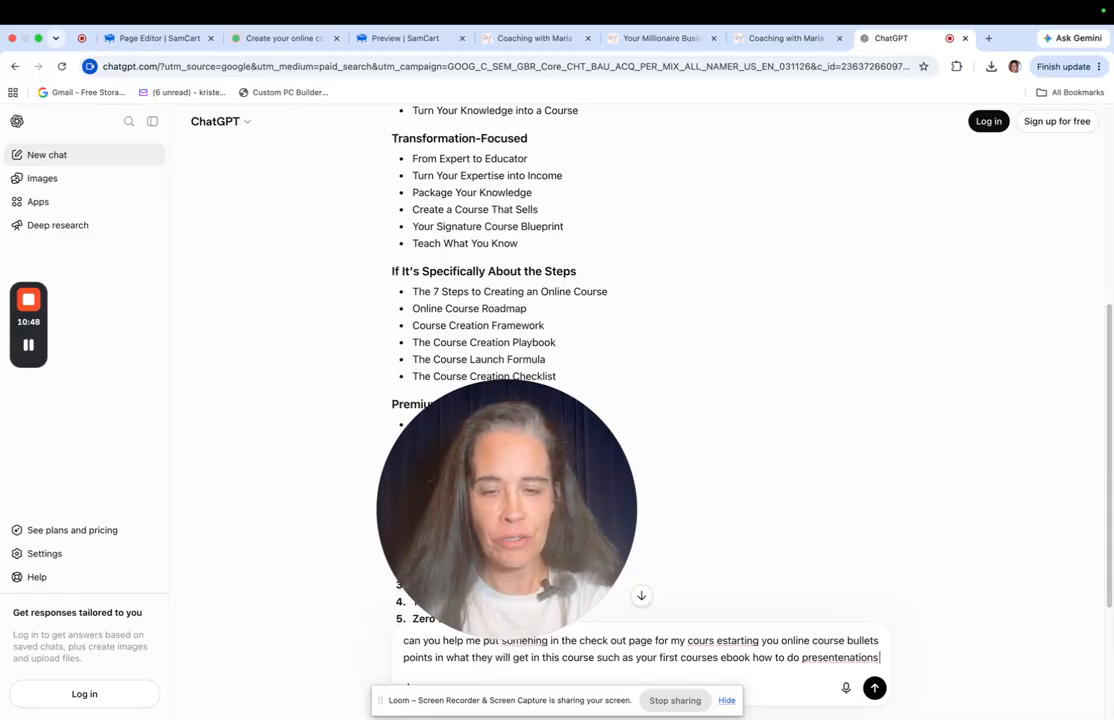
type(" ec")
key("Return")
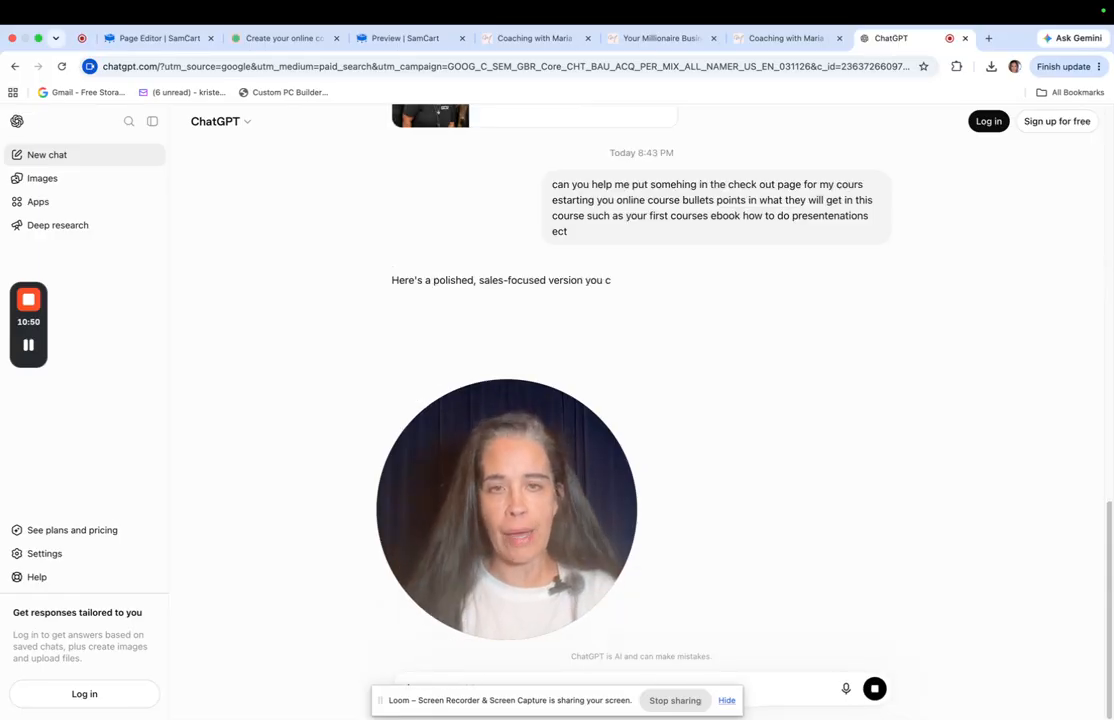
Copy the generated checkout copy from the "Here's Everything You'll Get Inside" line through the closing "By the end of this course" sentence
scroll(765, 489, "down", 1)
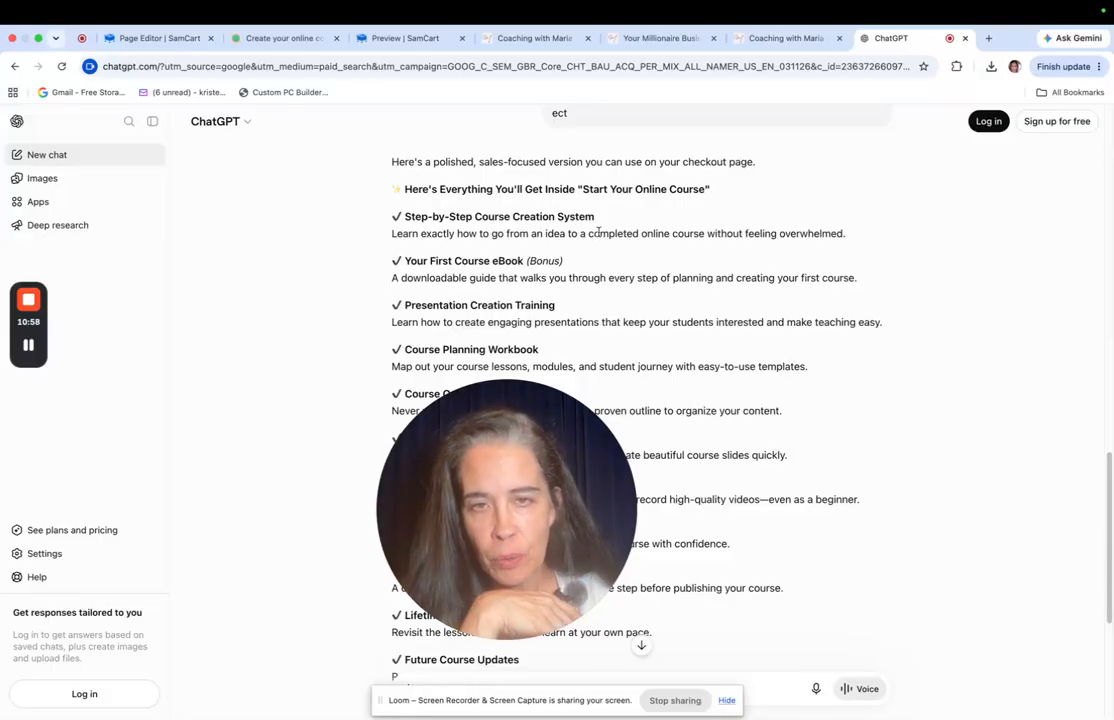
scroll(600, 290, "down", 1)
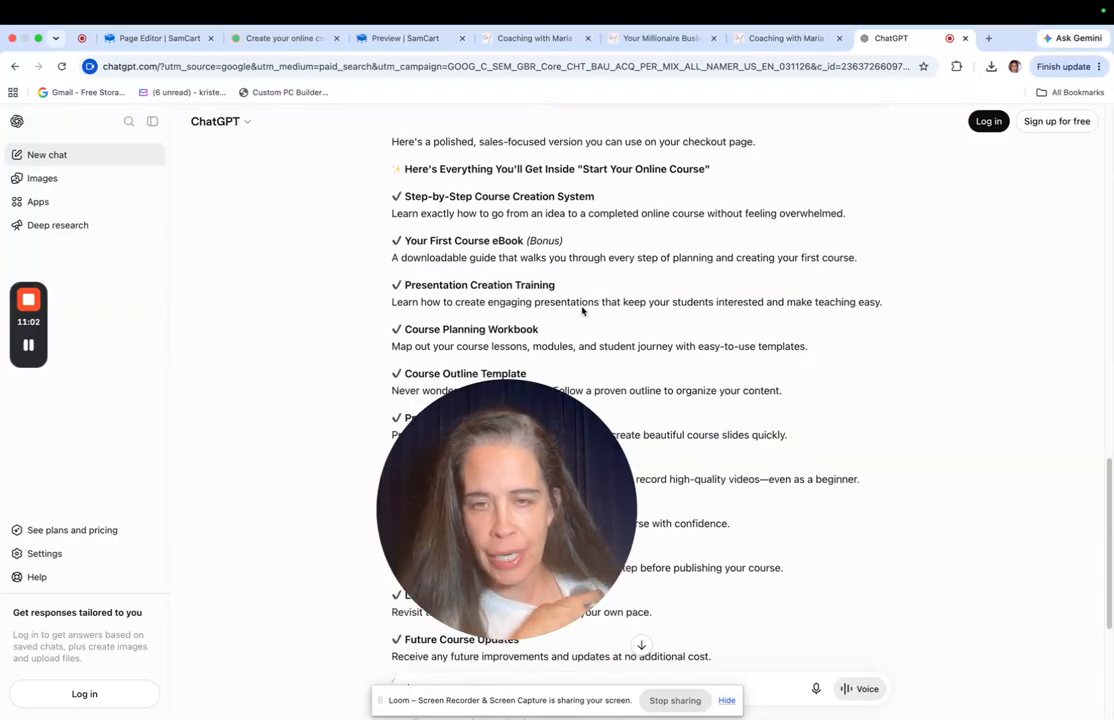
scroll(435, 330, "down", 1)
scroll(580, 322, "down", 4)
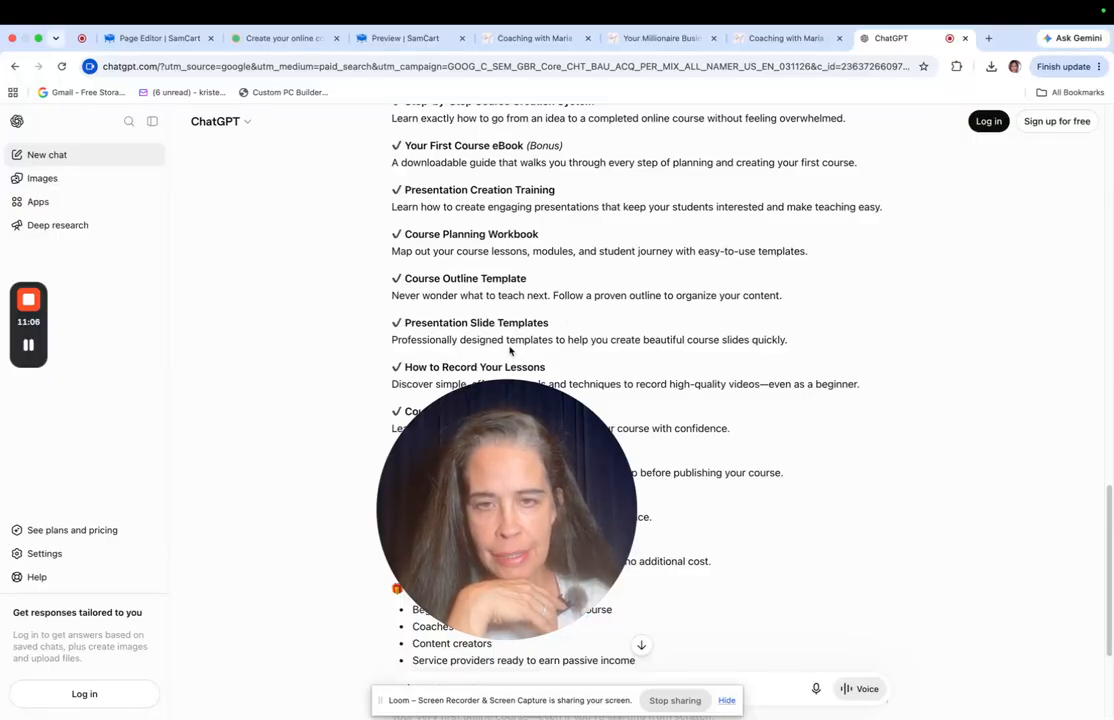
scroll(612, 322, "down", 3)
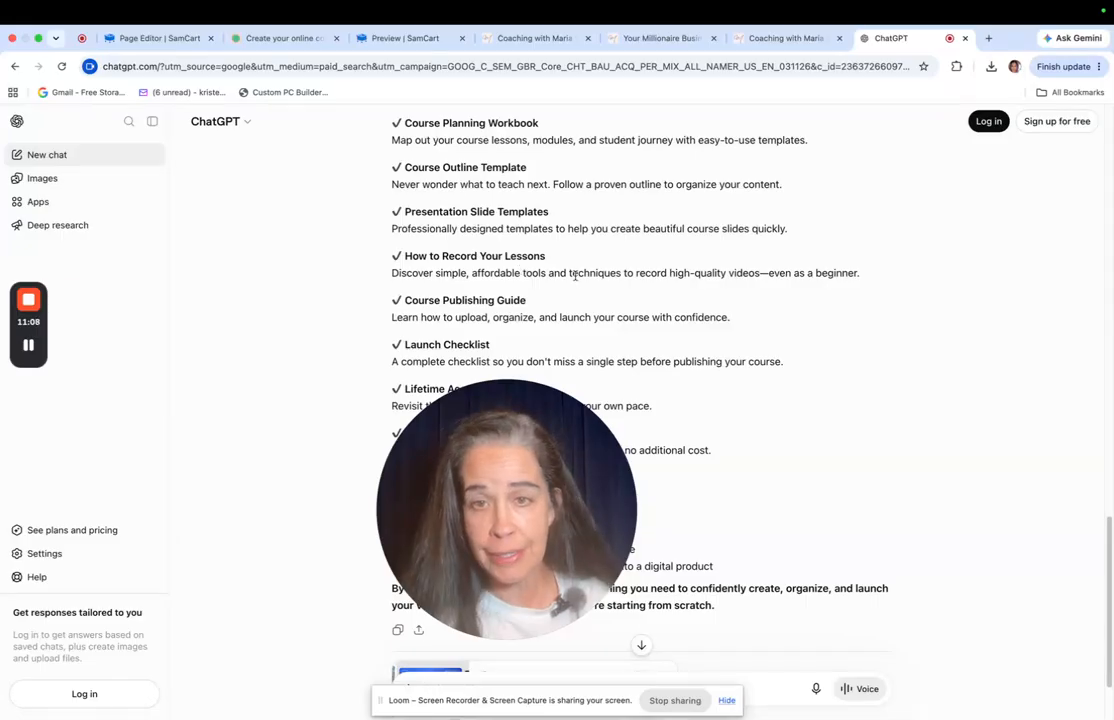
scroll(540, 318, "down", 3)
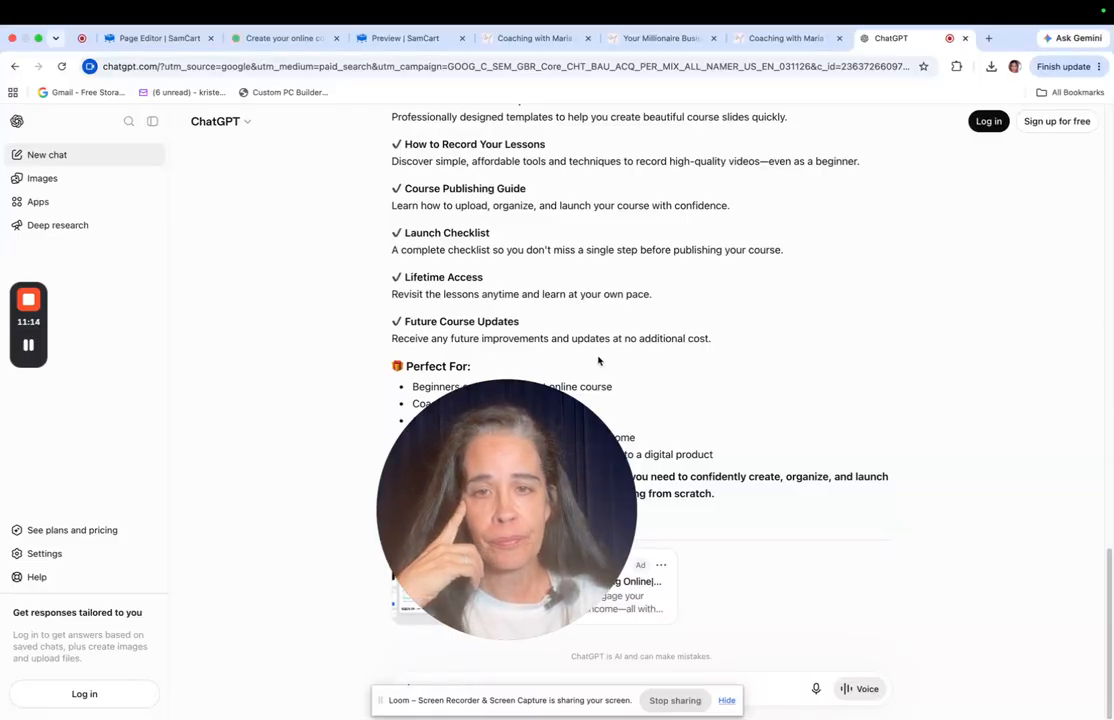
left_click_drag(521, 462, 323, 454)
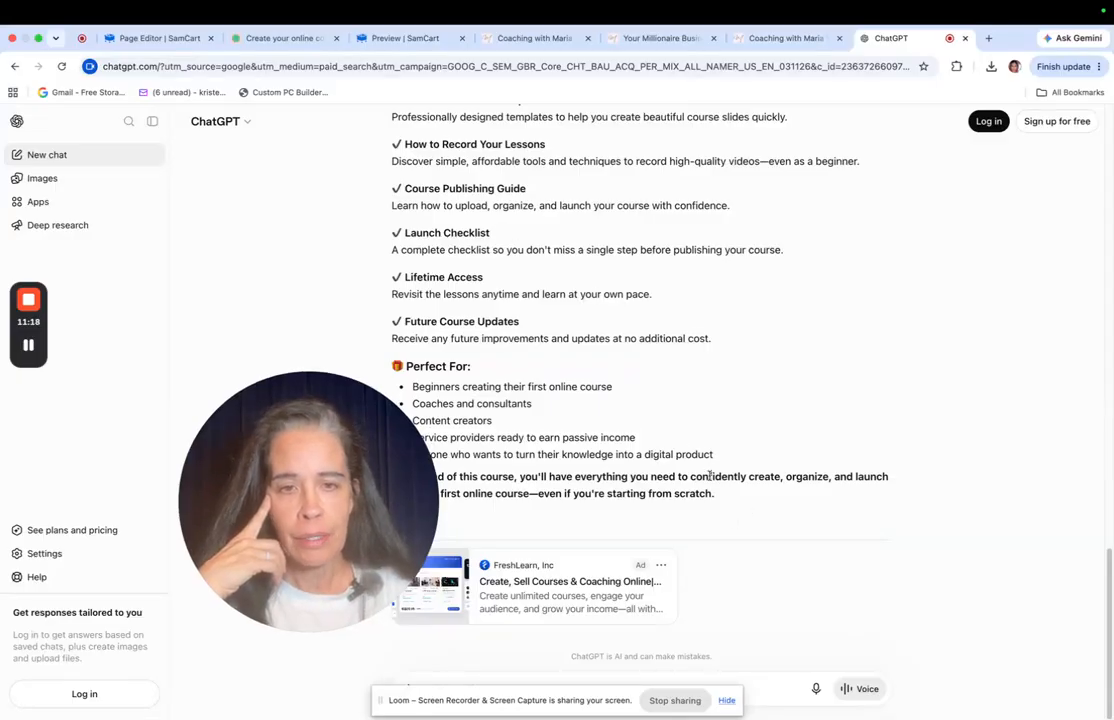
left_click_drag(724, 499, 394, 178)
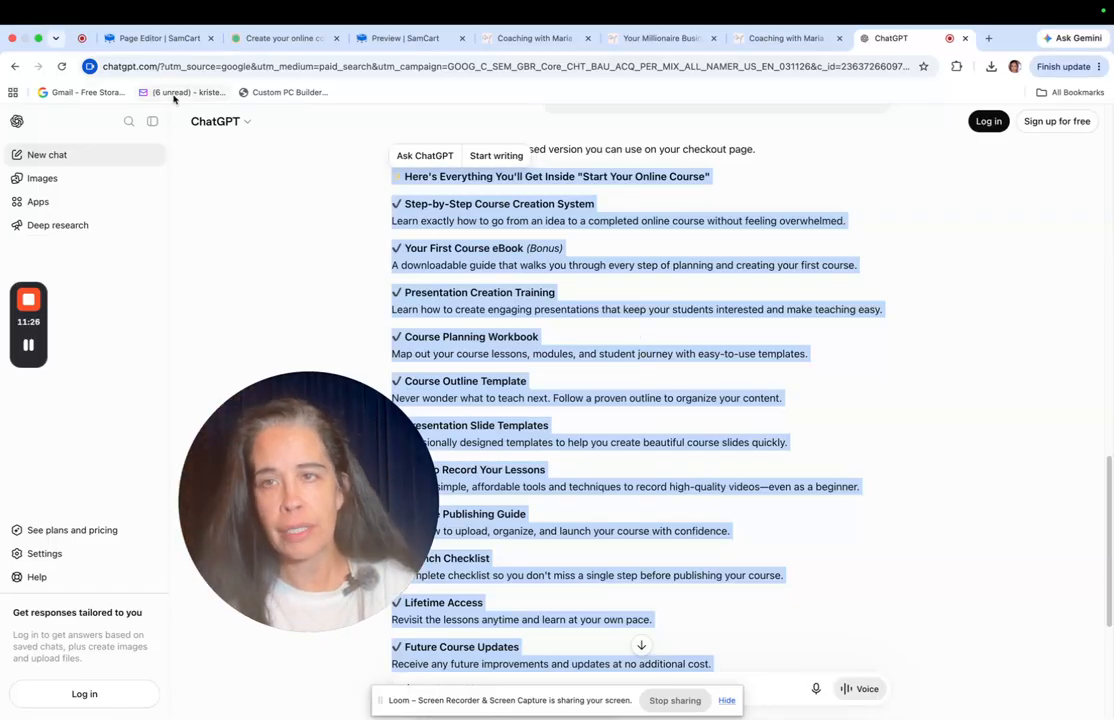
Back in the SamCart page editor, replace section 2's four course-content lines with the copied ChatGPT text
left_click(158, 41)
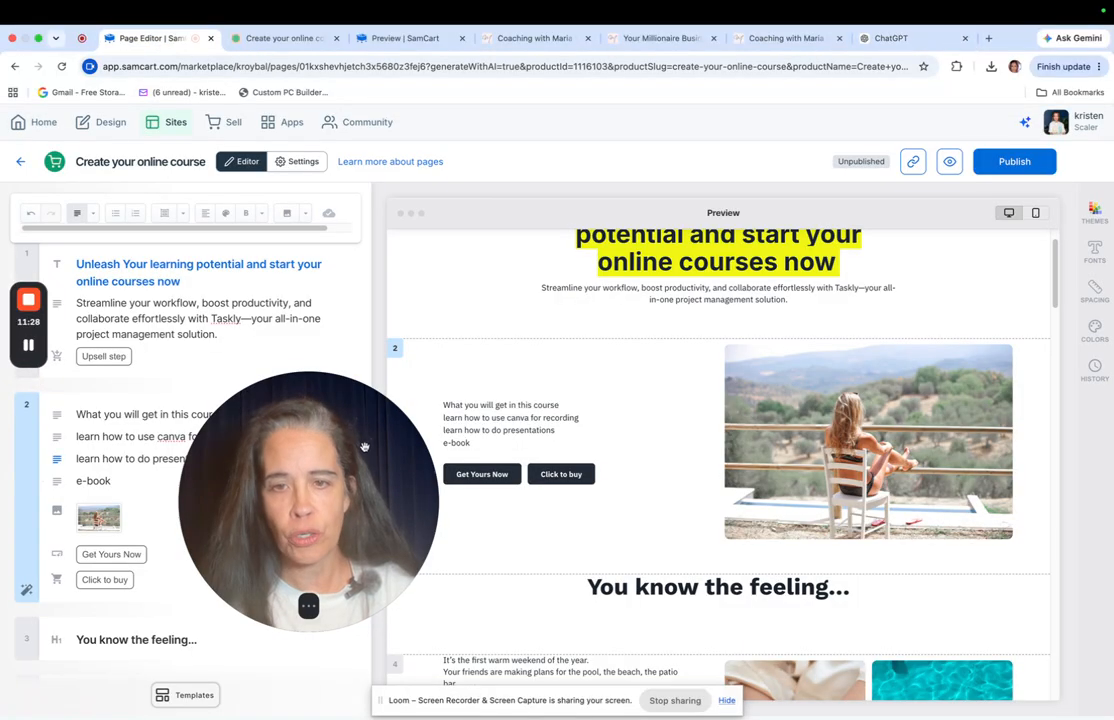
left_click_drag(364, 482, 684, 453)
left_click_drag(137, 483, 79, 411)
key("super+v")
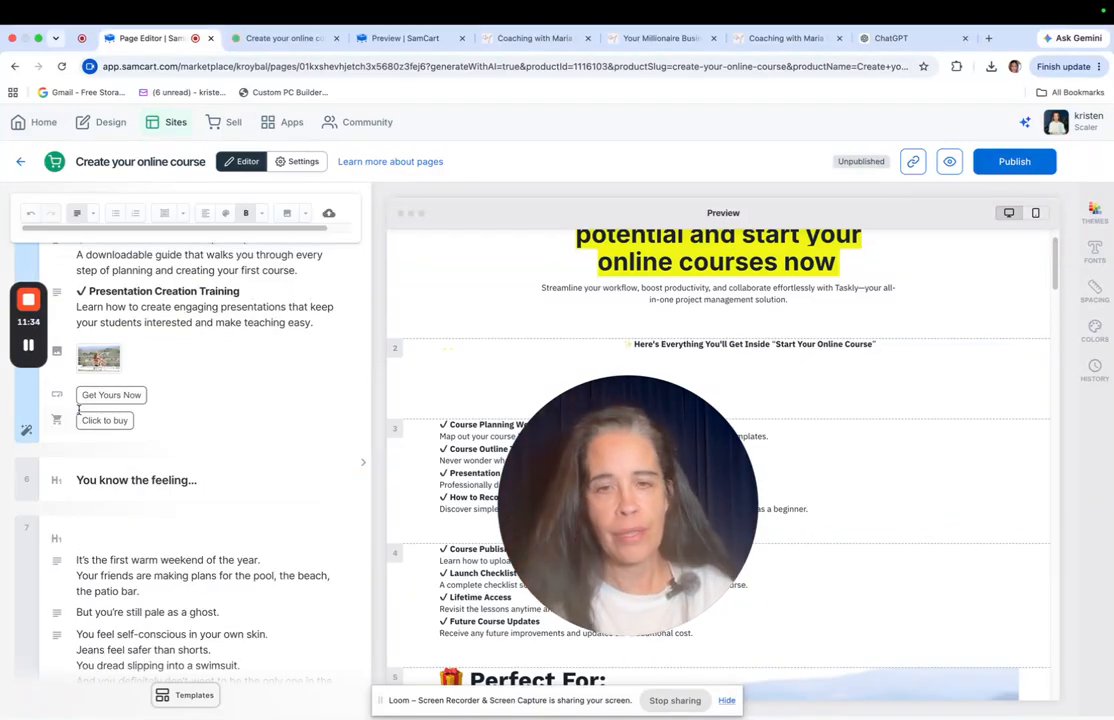
left_click_drag(590, 593, 790, 595)
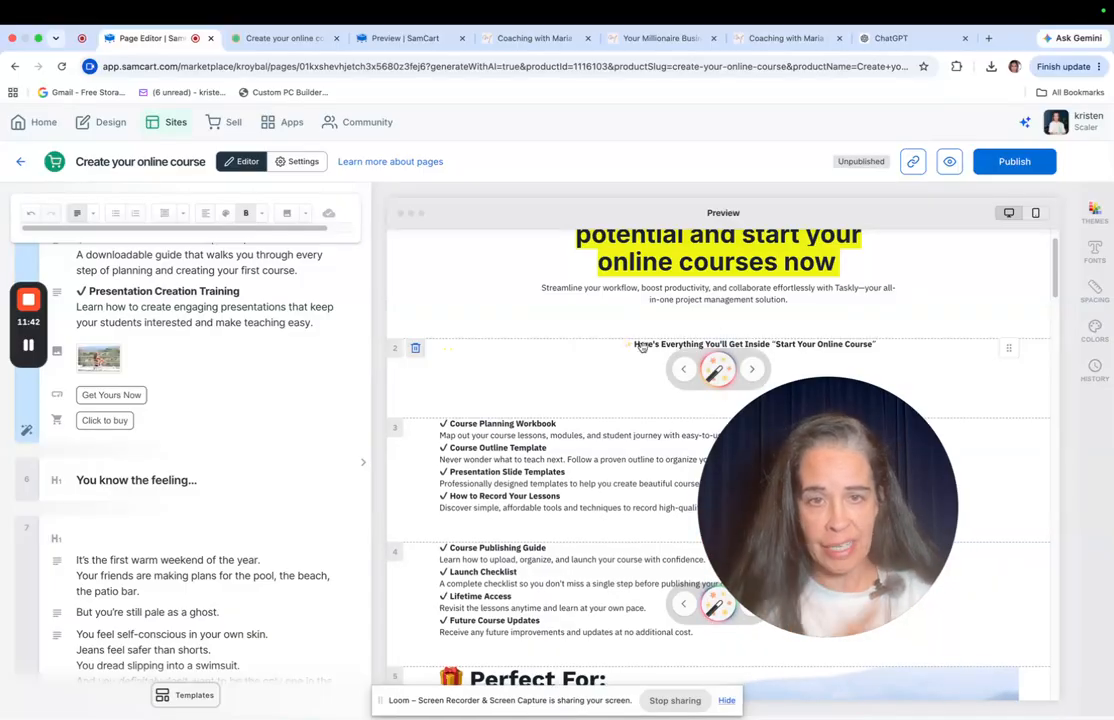
Remove the section break between "Here's Everything You'll Get Inside" and "Course Planning Workbook" to merge sections 2 and 3
scroll(230, 380, "up", 2)
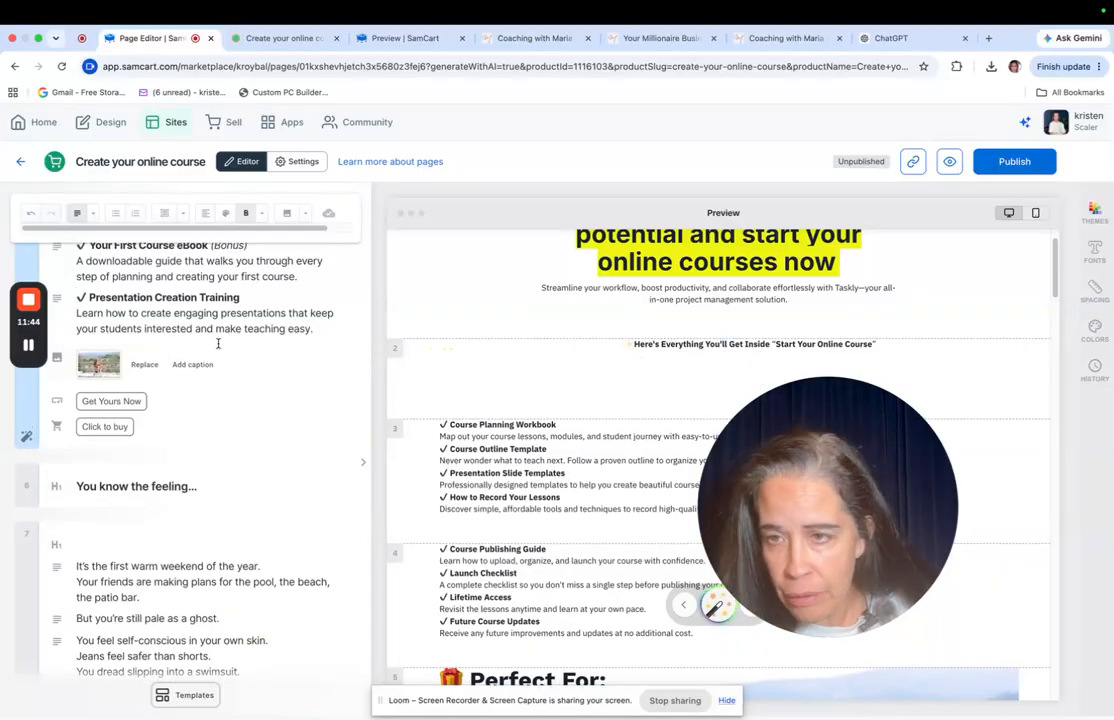
scroll(250, 440, "up", 5)
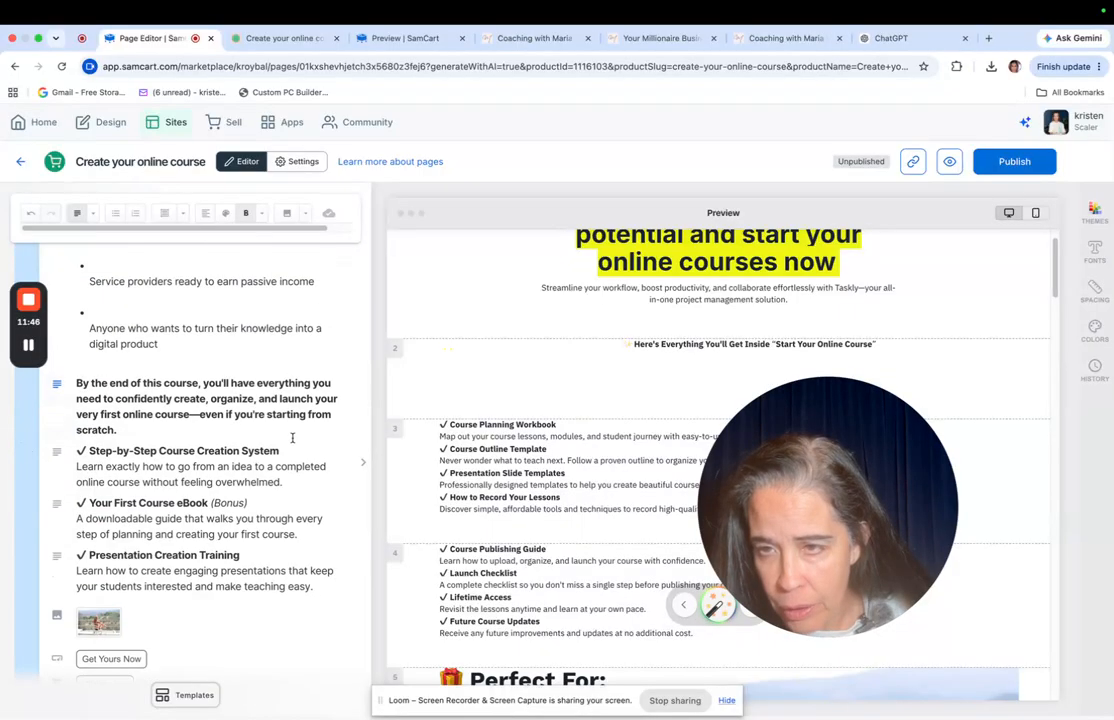
scroll(291, 432, "up", 2)
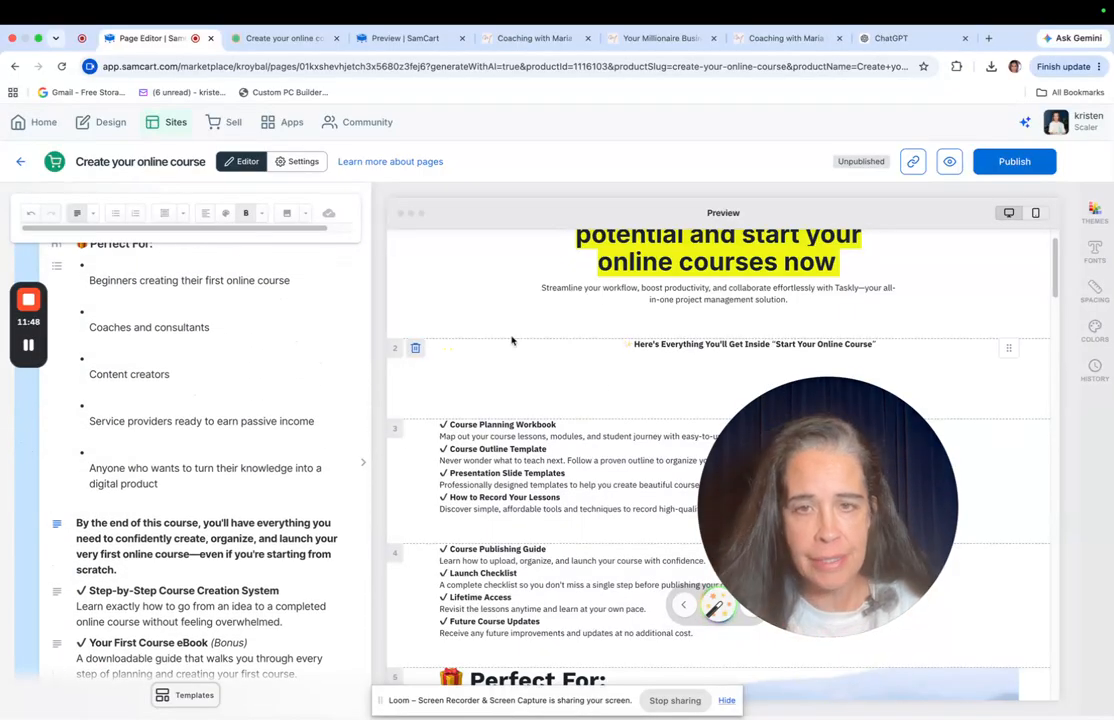
scroll(204, 325, "up", 5)
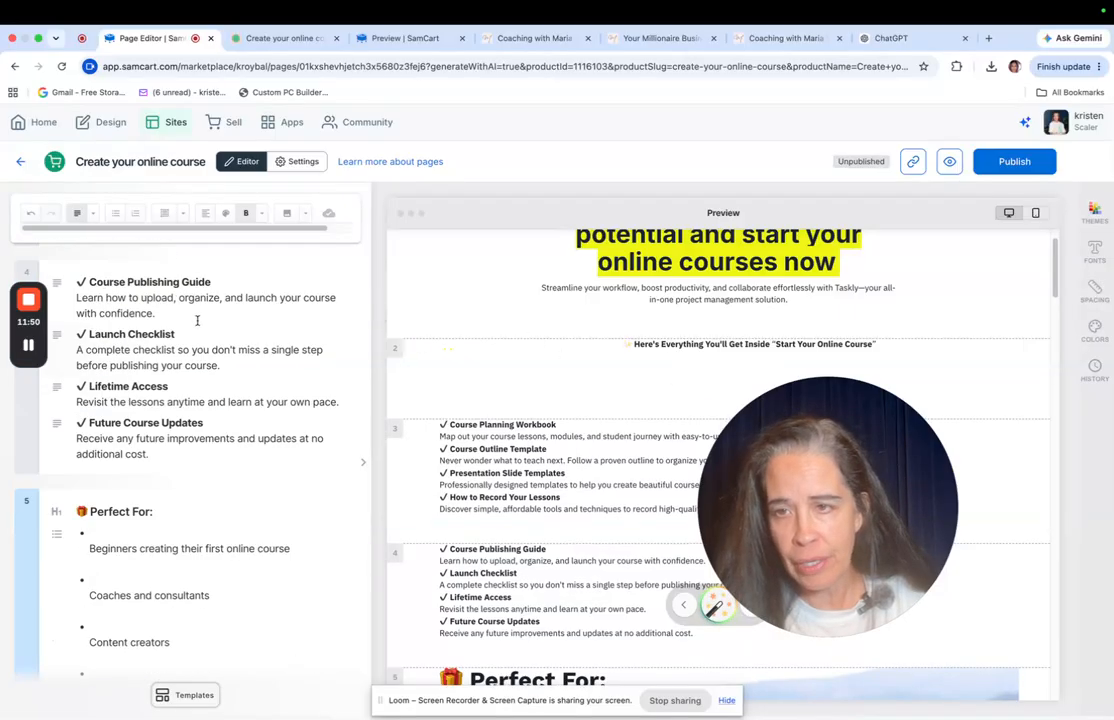
scroll(132, 531, "up", 8)
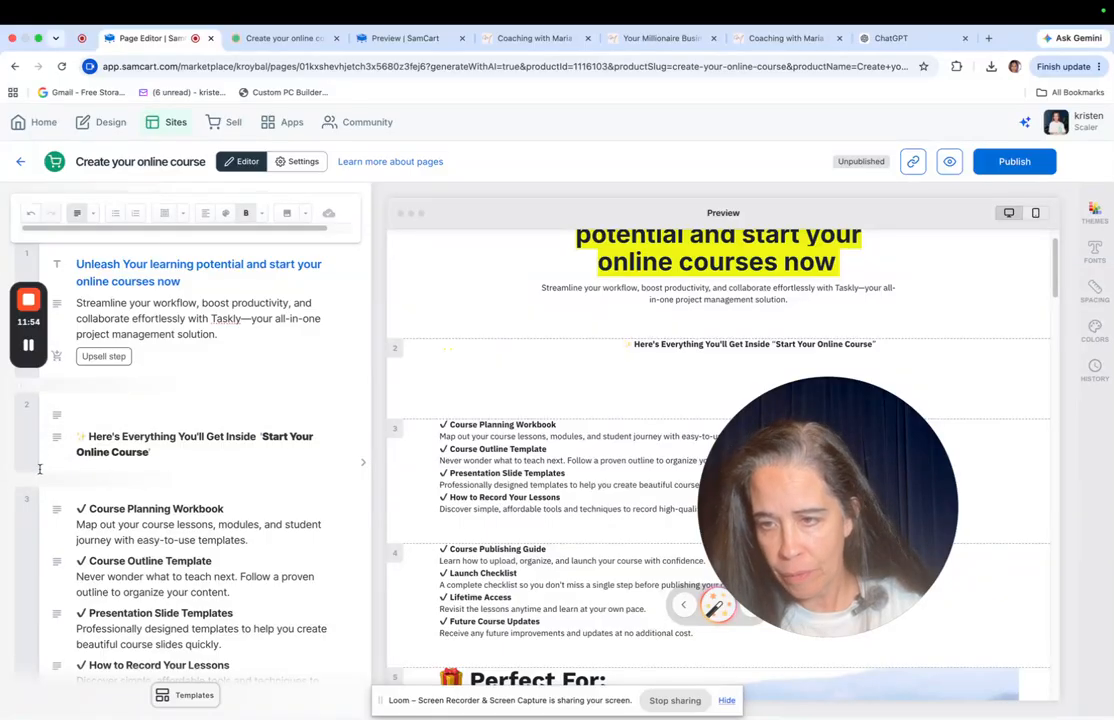
mouse_move(29, 481)
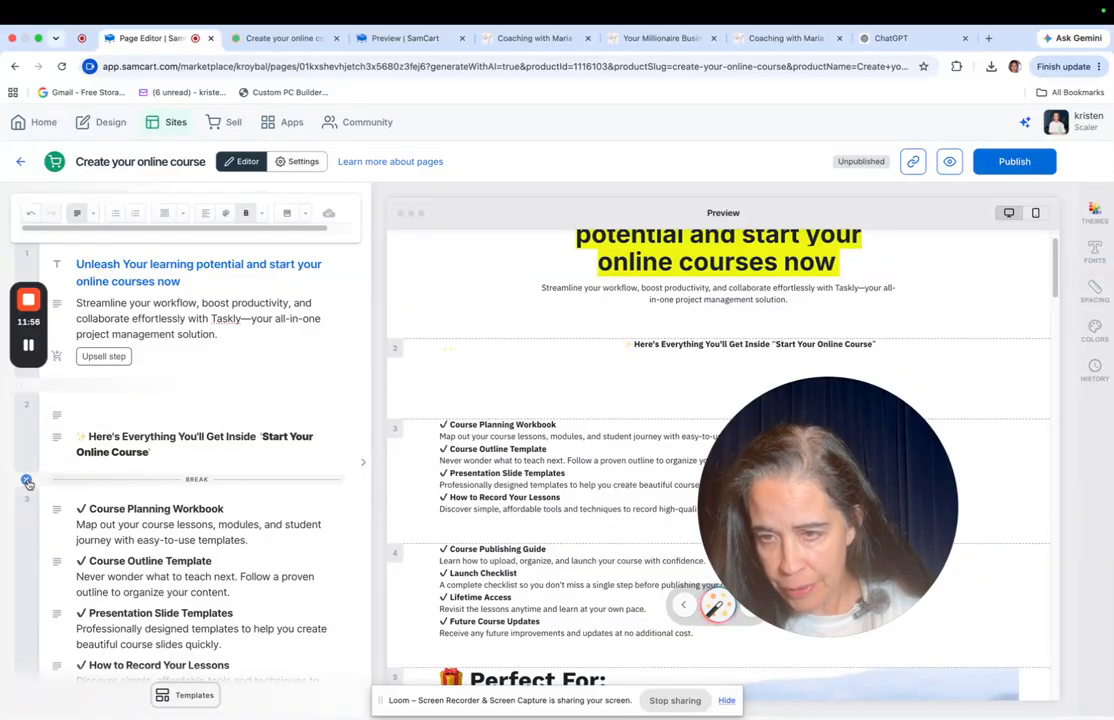
left_click(27, 481)
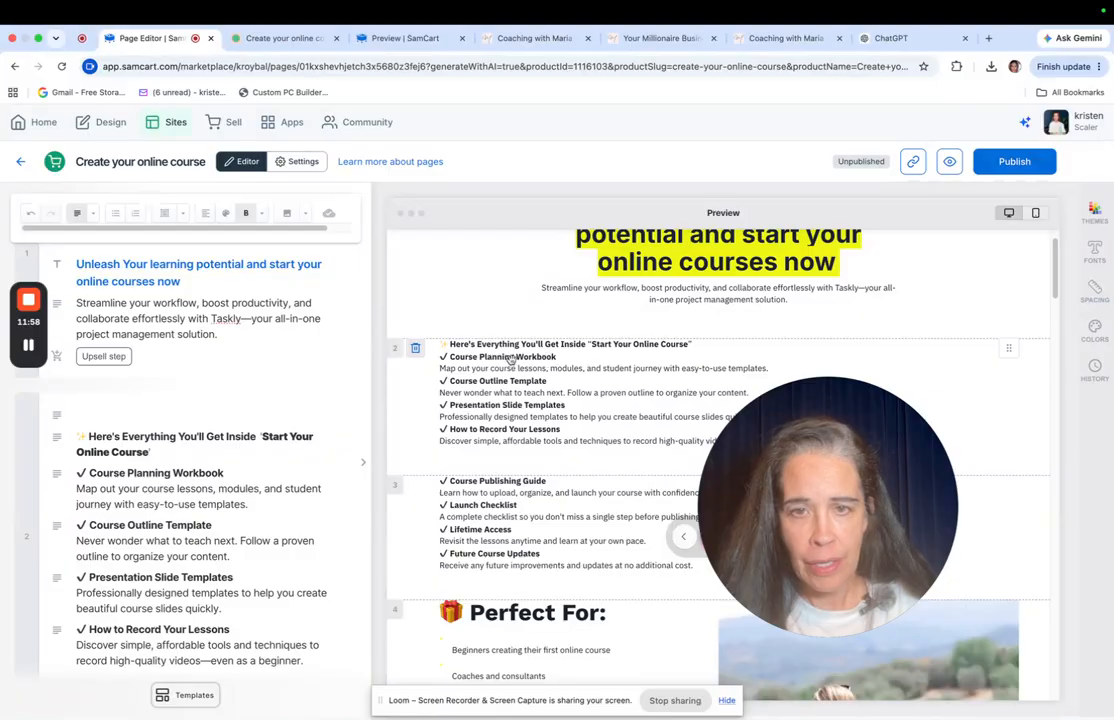
Format the line "Here's Everything You'll Get Inside 'Start Your Online Course'" in section 2 as an H1 heading
left_click_drag(85, 436, 313, 438)
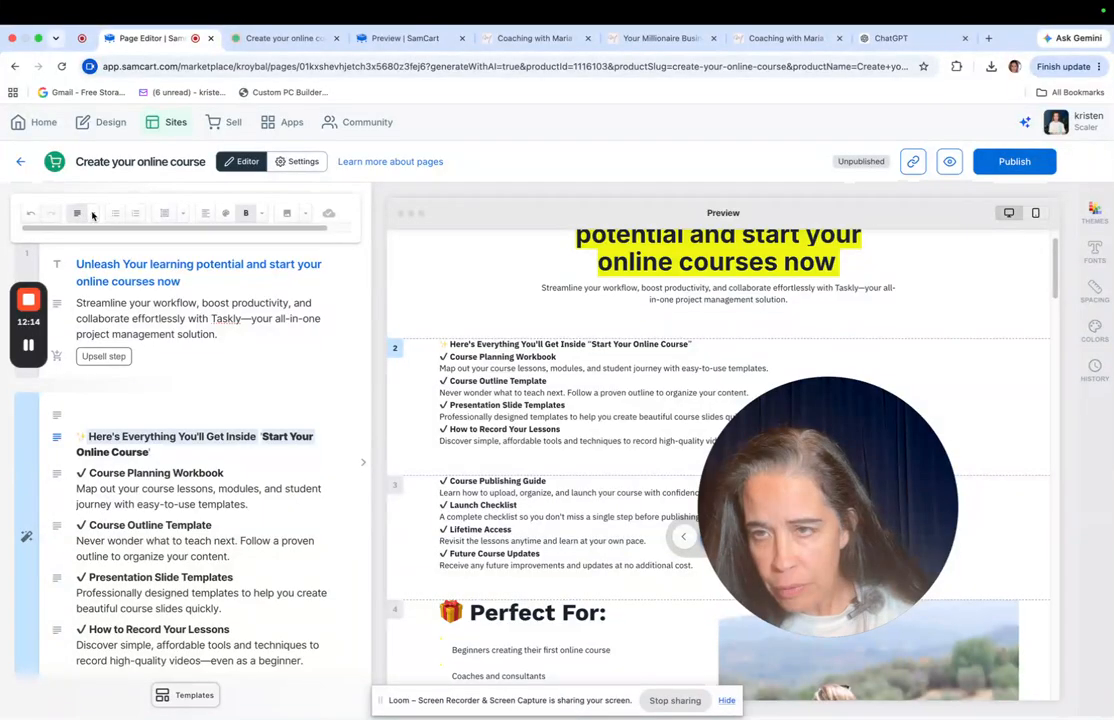
left_click(92, 214)
left_click(72, 235)
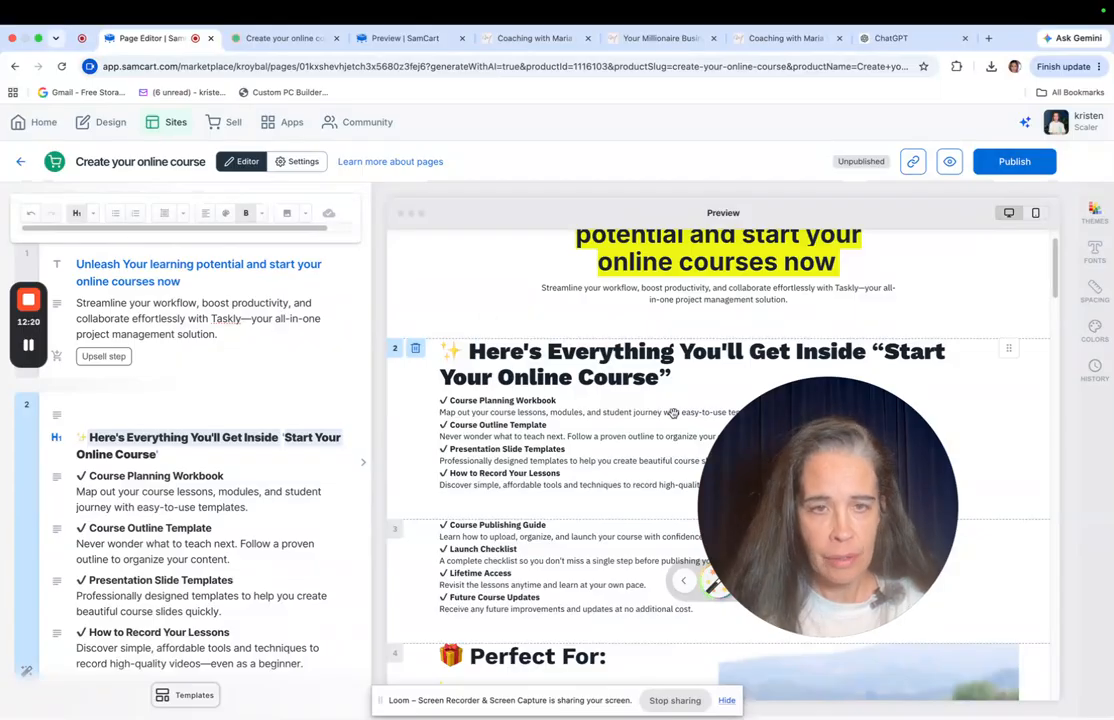
Review the pasted "Perfect For:" section and the tanning template sections below it for content that still needs replacing
scroll(650, 425, "down", 6)
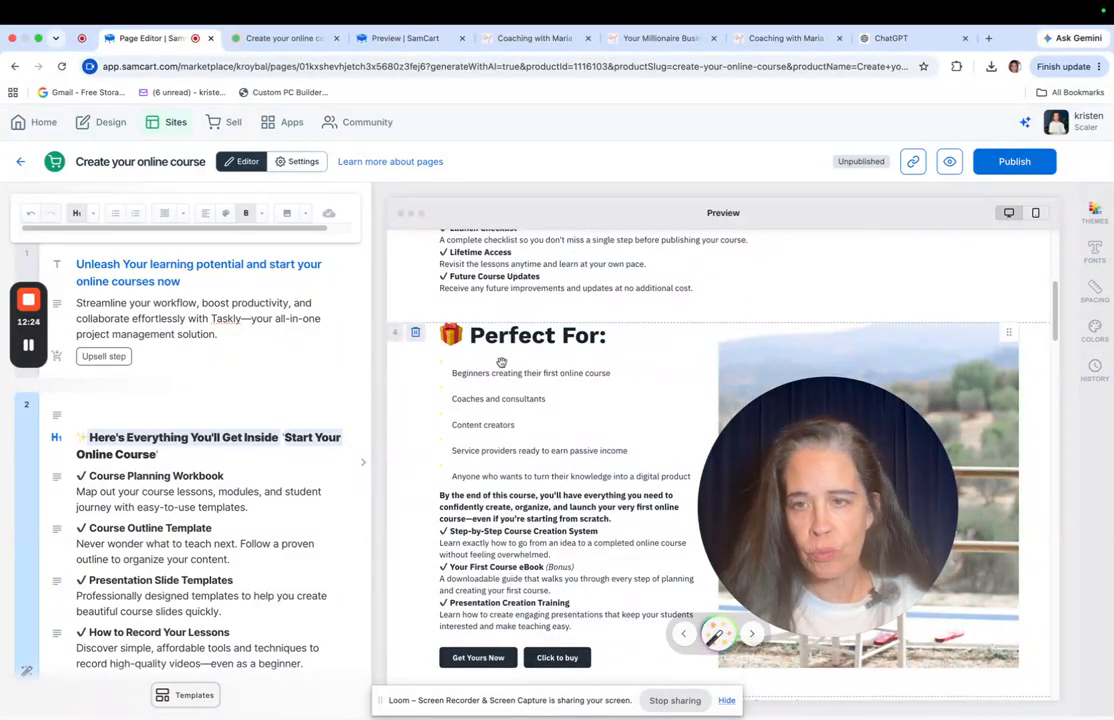
scroll(505, 354, "down", 1)
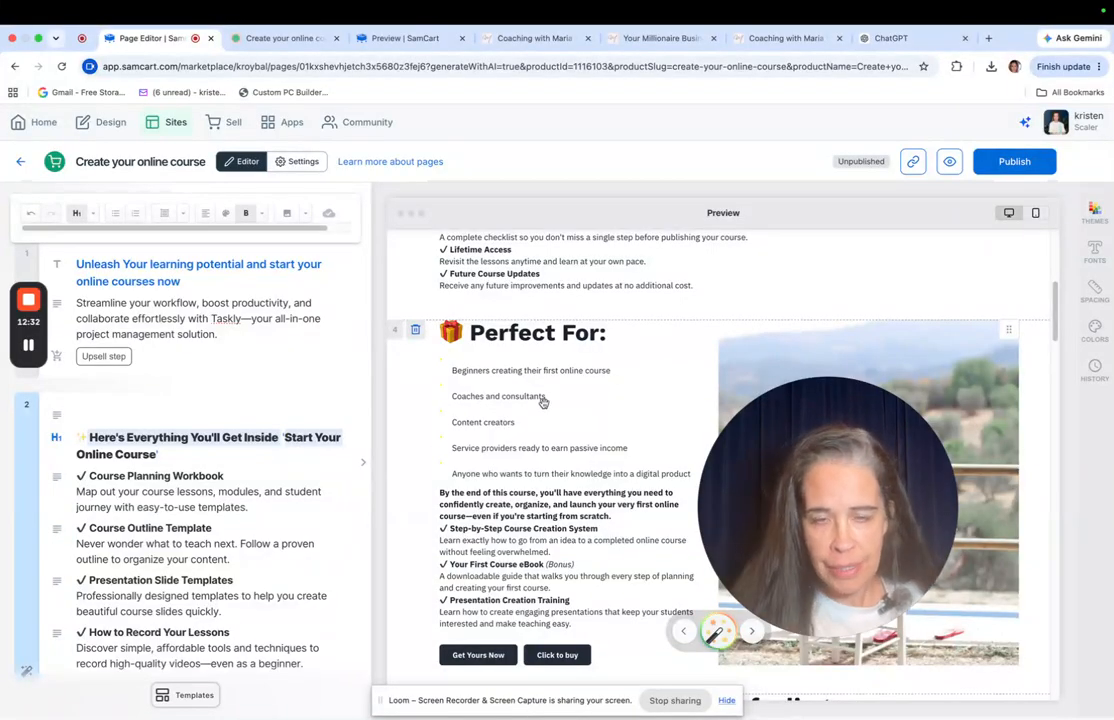
scroll(548, 410, "down", 5)
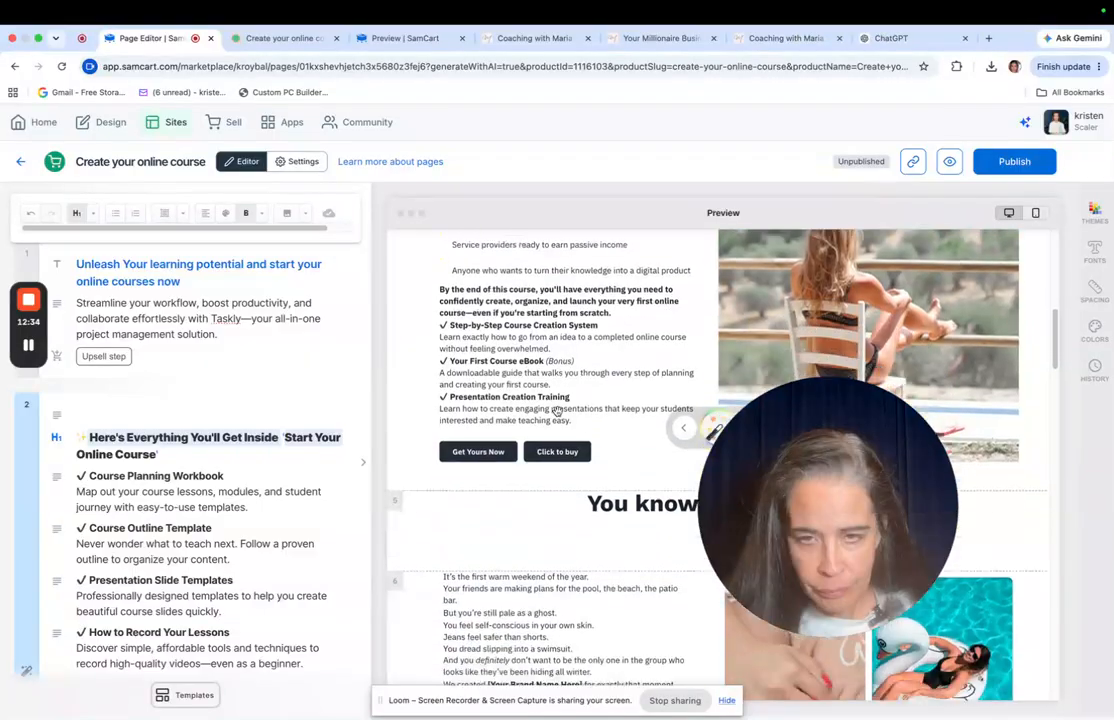
scroll(578, 405, "down", 5)
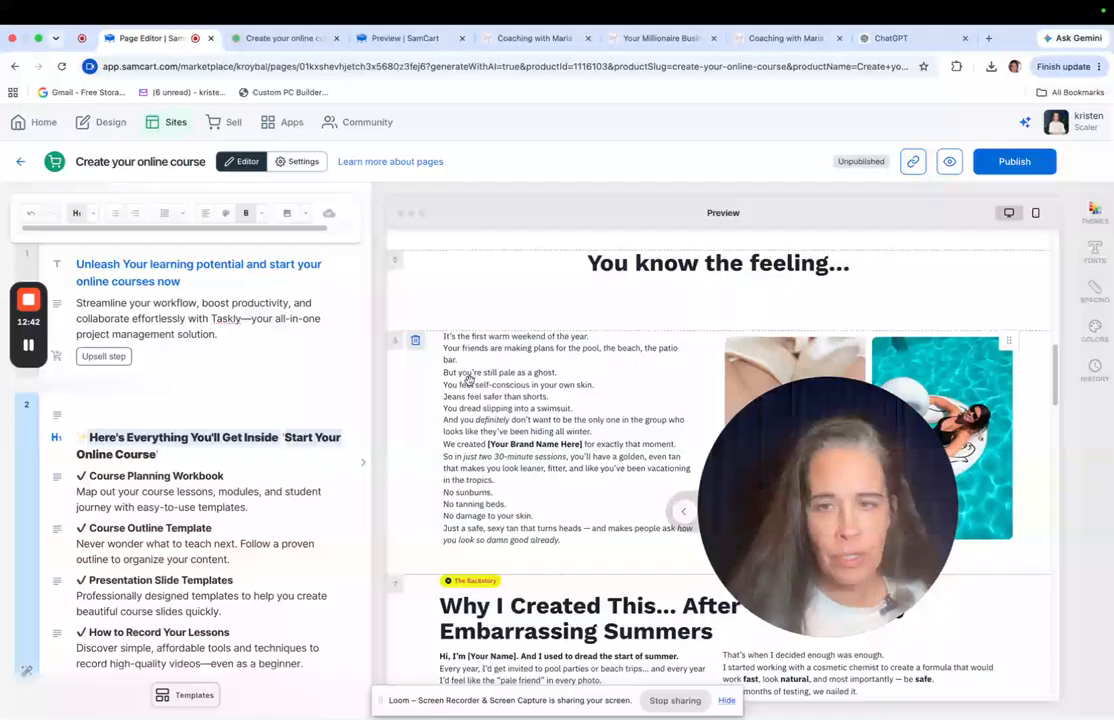
scroll(233, 476, "down", 1)
scroll(459, 428, "down", 1)
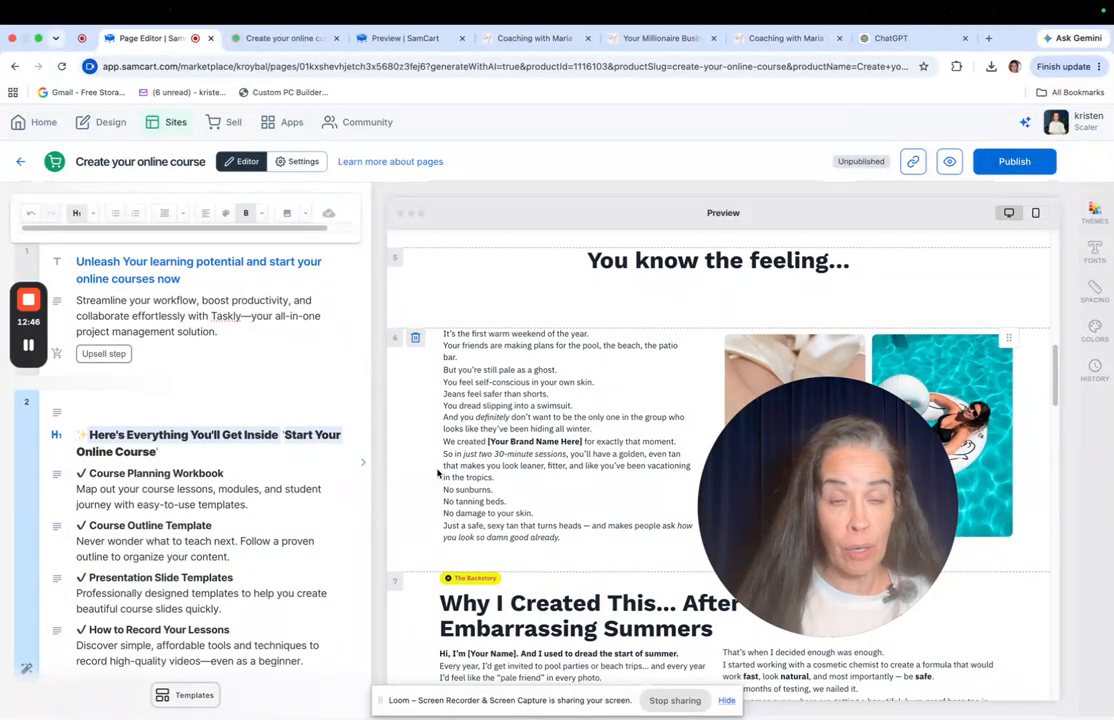
scroll(554, 427, "up", 5)
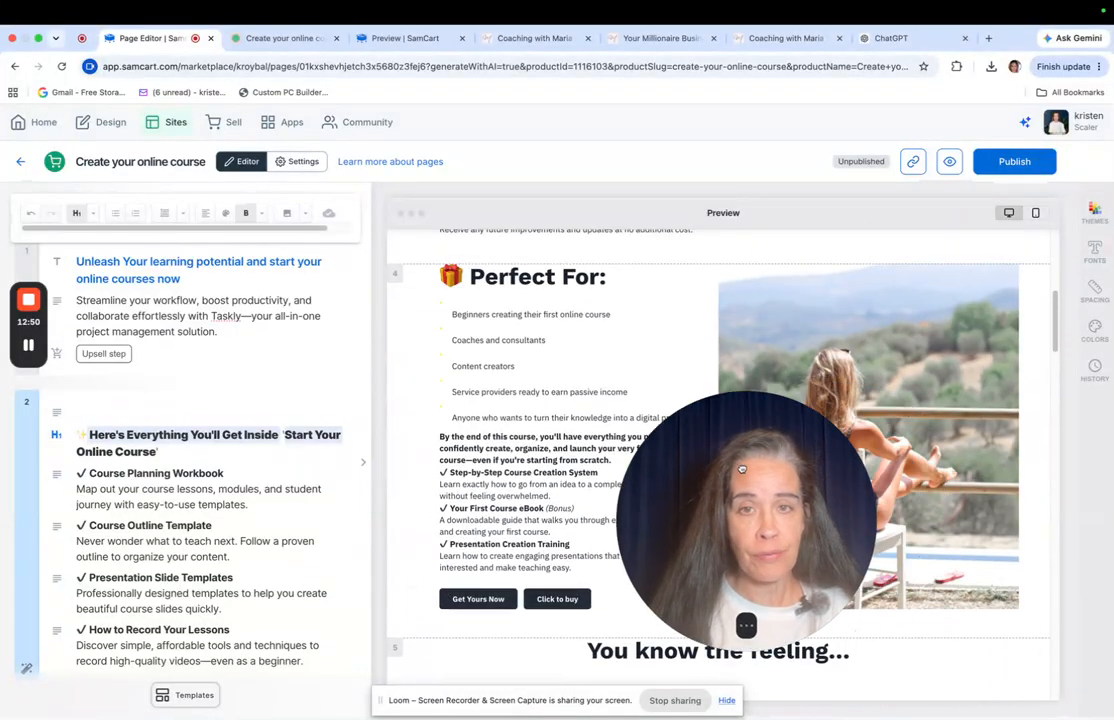
scroll(840, 385, "up", 5)
scroll(855, 380, "down", 5)
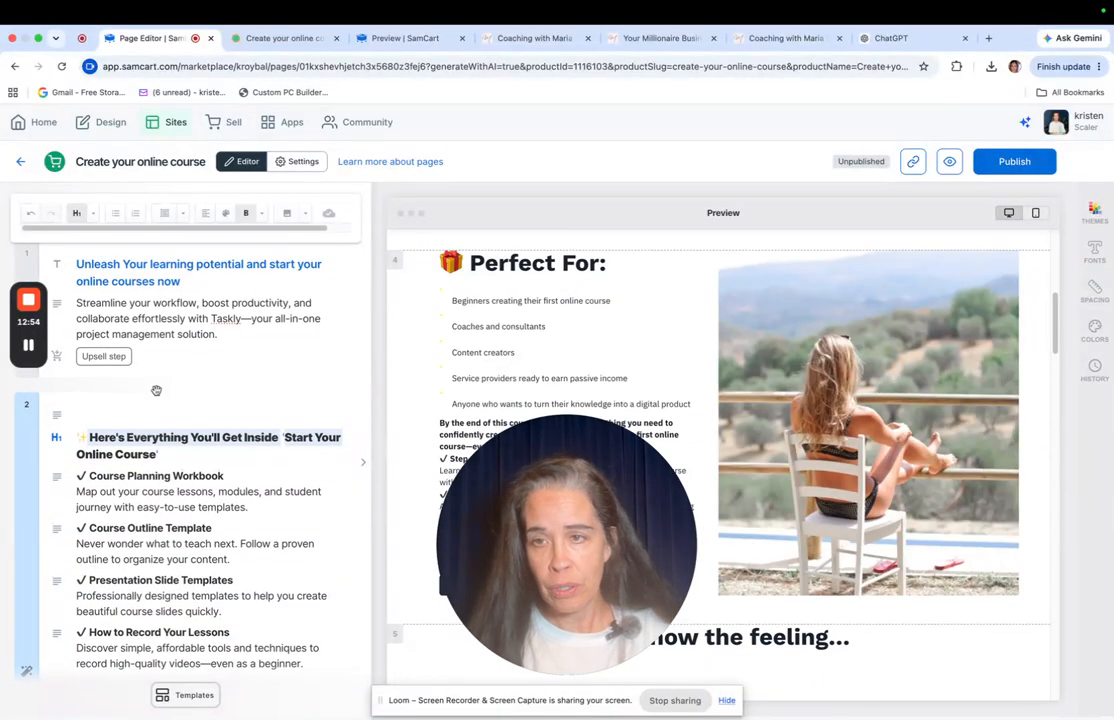
scroll(195, 392, "down", 5)
scroll(200, 393, "down", 10)
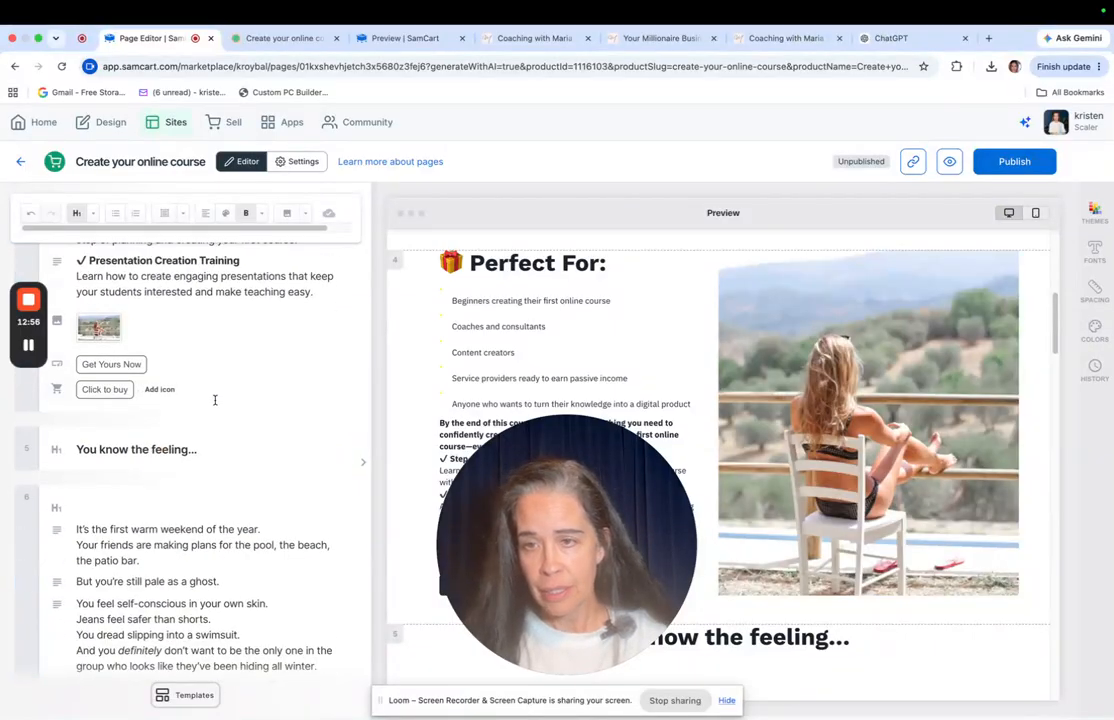
Replace section 4's poolside image with the Unsplash photo of a woman typing at a white desk, searching for "women on labtop"
scroll(220, 405, "up", 5)
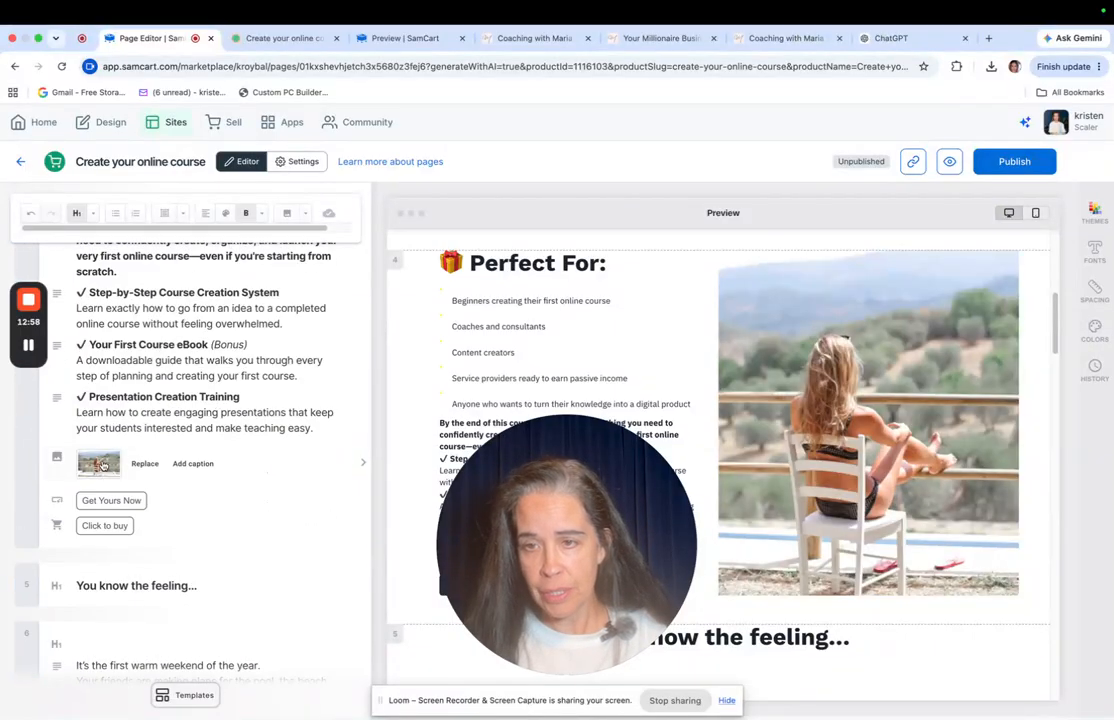
left_click(142, 463)
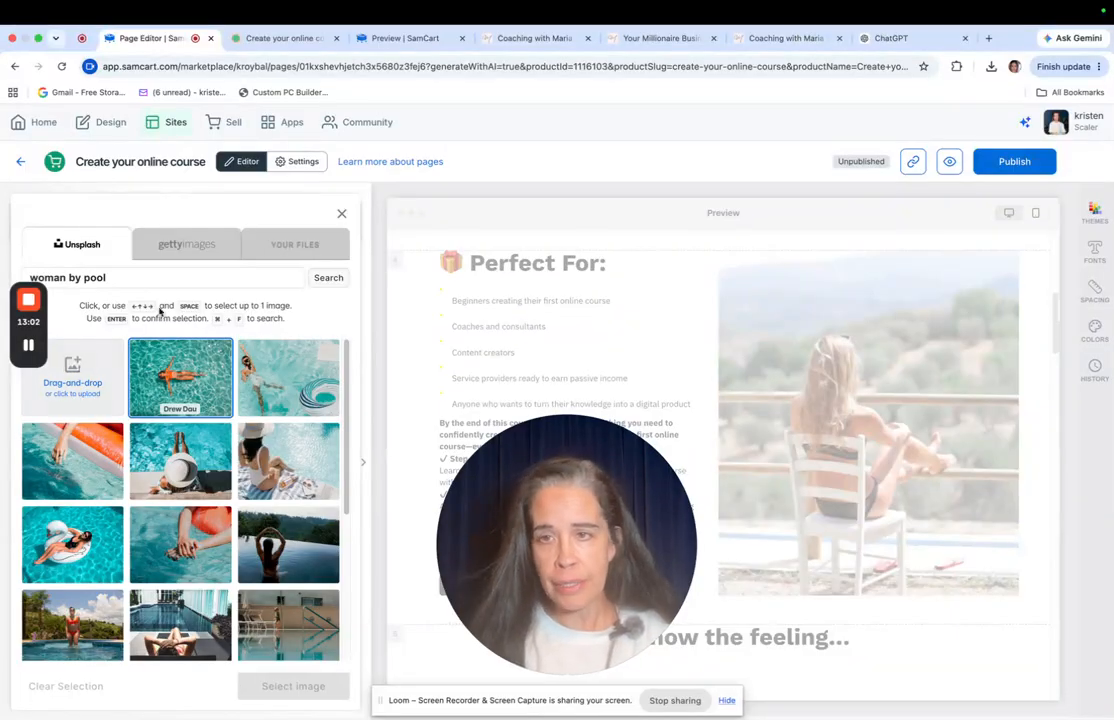
left_click_drag(128, 279, 26, 278)
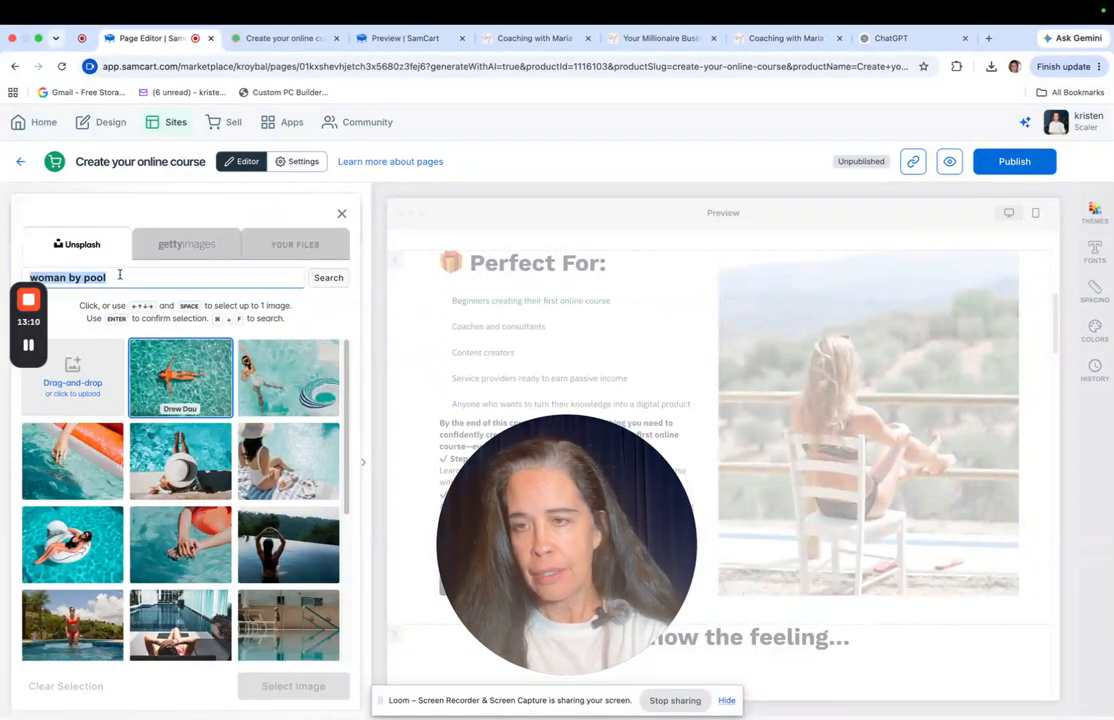
type("women on")
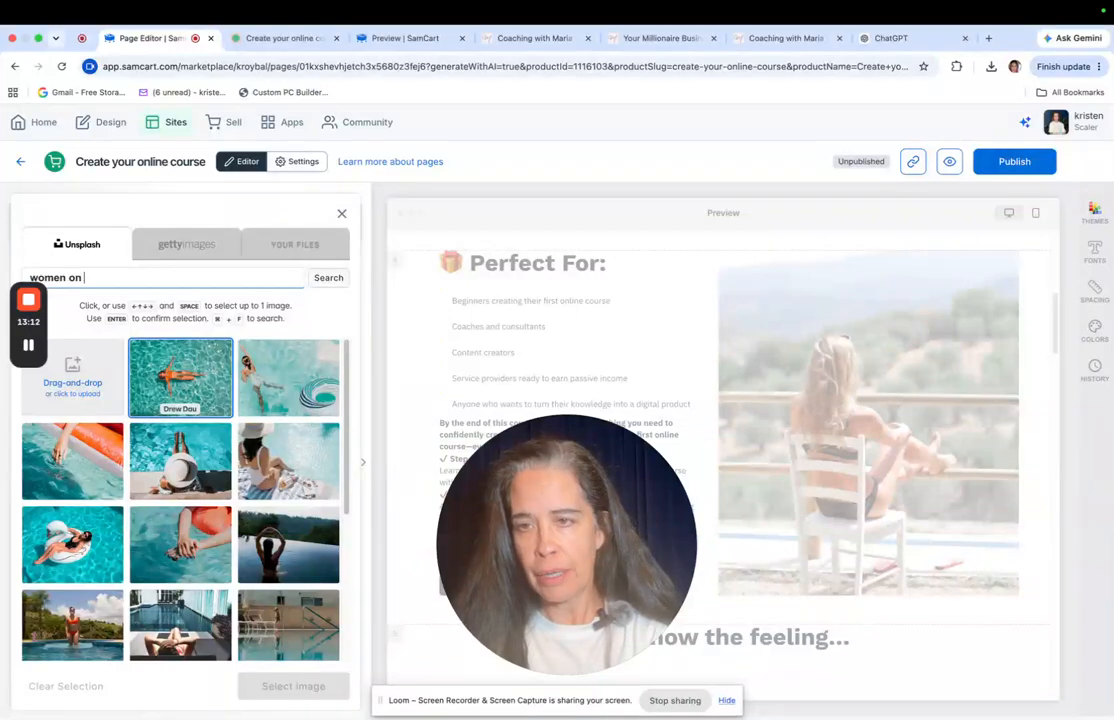
key("Return")
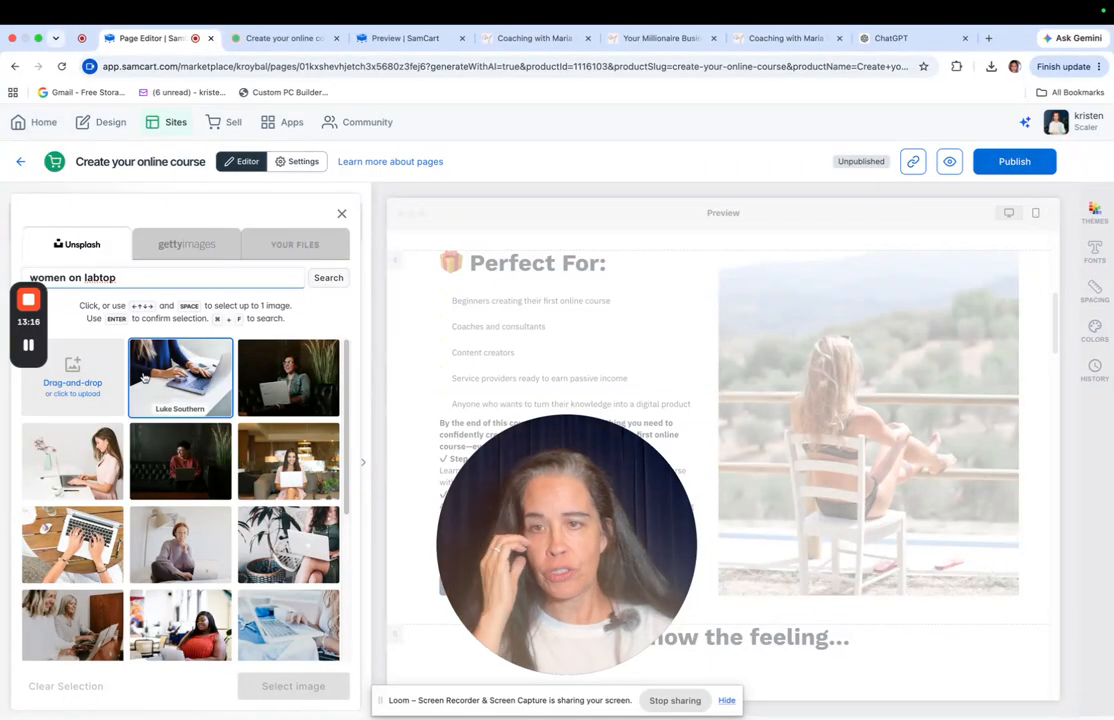
left_click(108, 428)
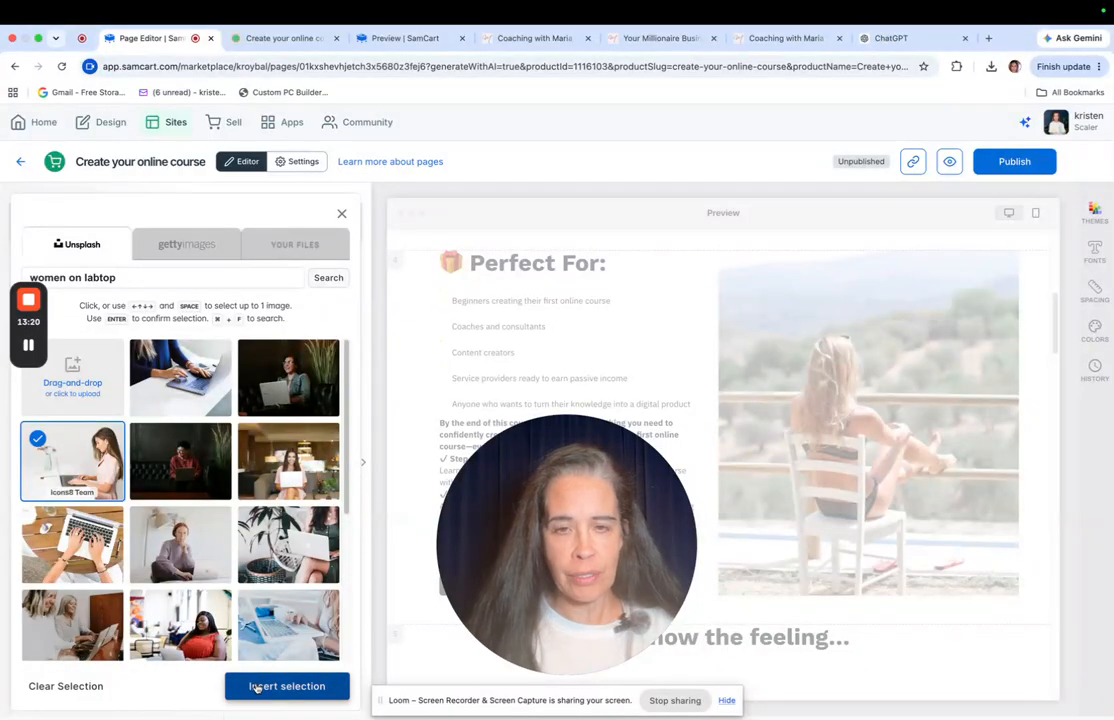
left_click(256, 688)
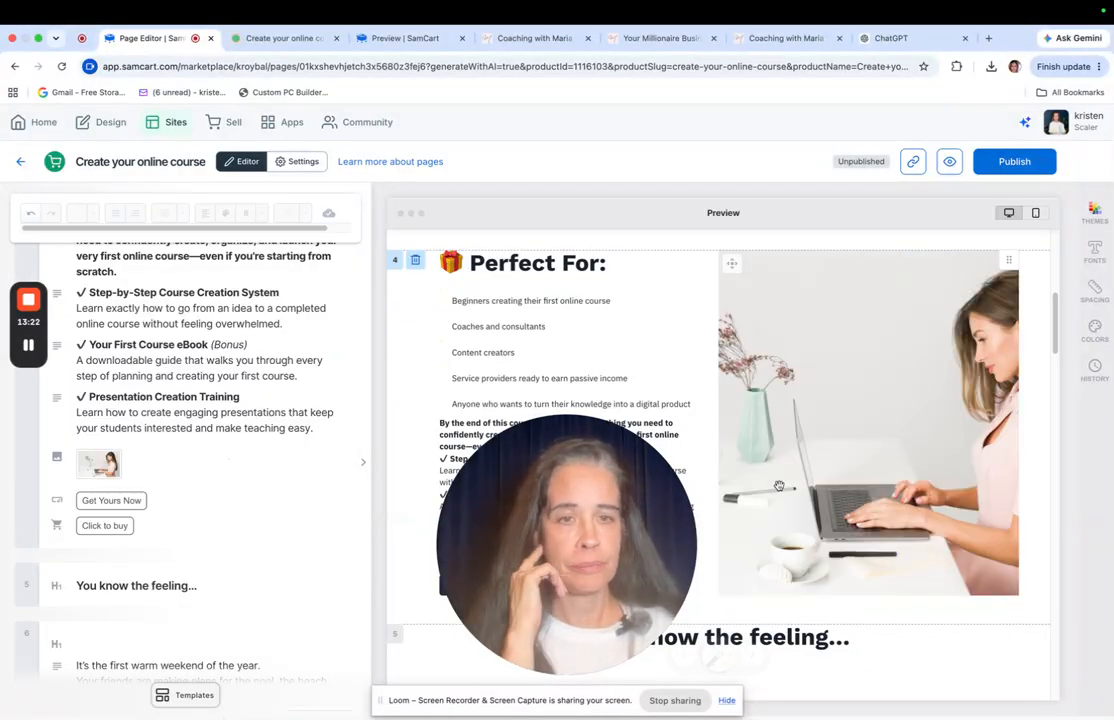
Cycle through section 4's layout variations and settle on the inset, rounded-corner image to the right of the "Perfect For:" text
left_click_drag(543, 517, 275, 500)
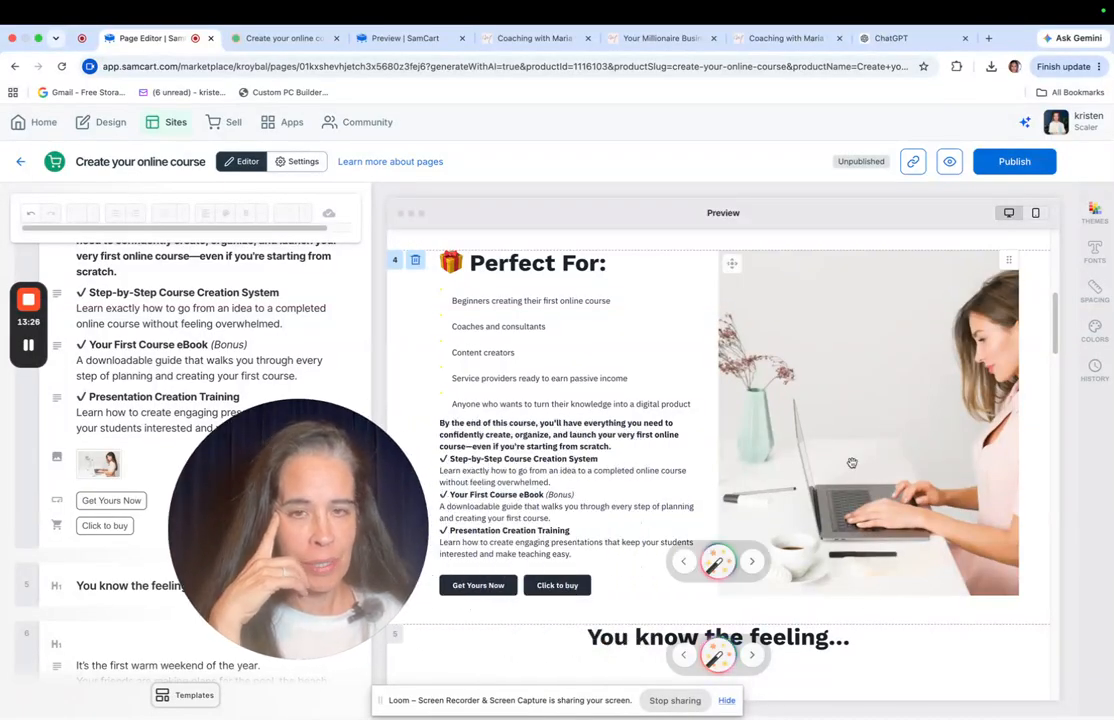
left_click_drag(751, 657, 753, 560)
left_click(753, 560)
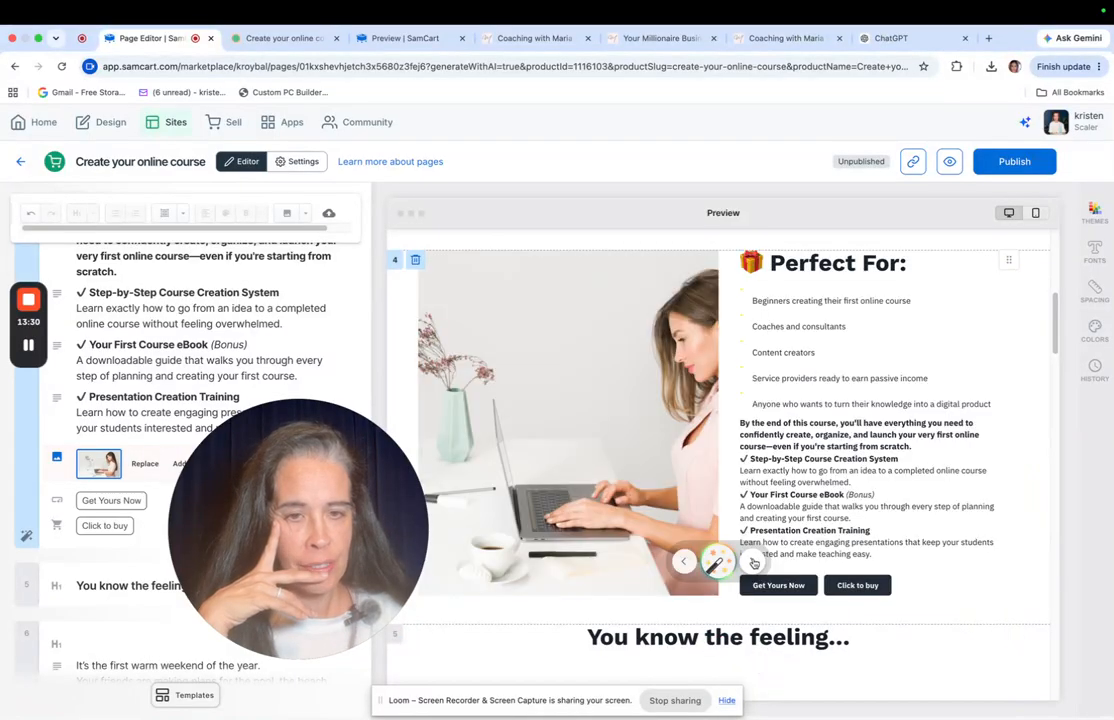
left_click(753, 561)
mouse_move(664, 560)
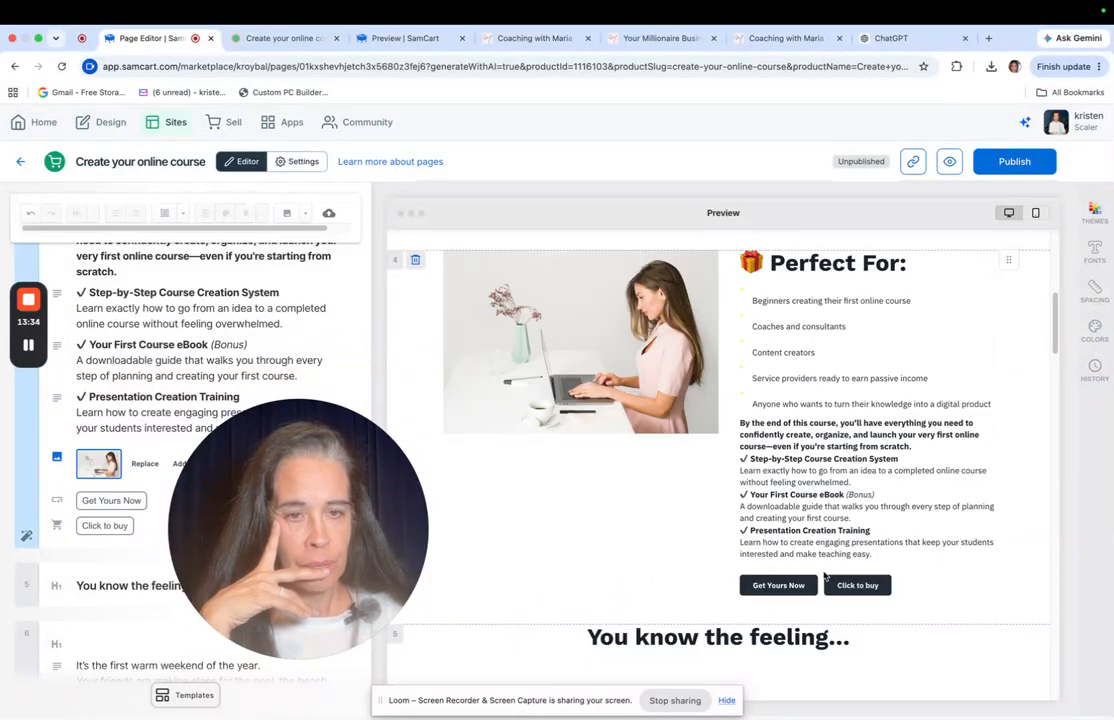
left_click(752, 564)
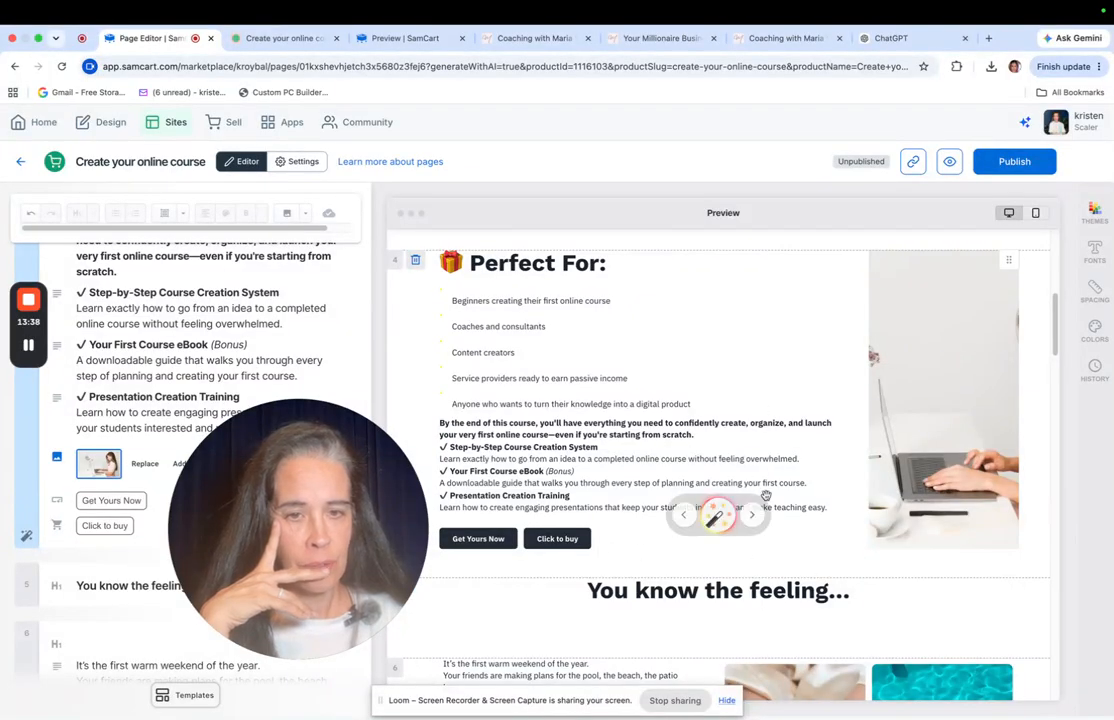
left_click(757, 516)
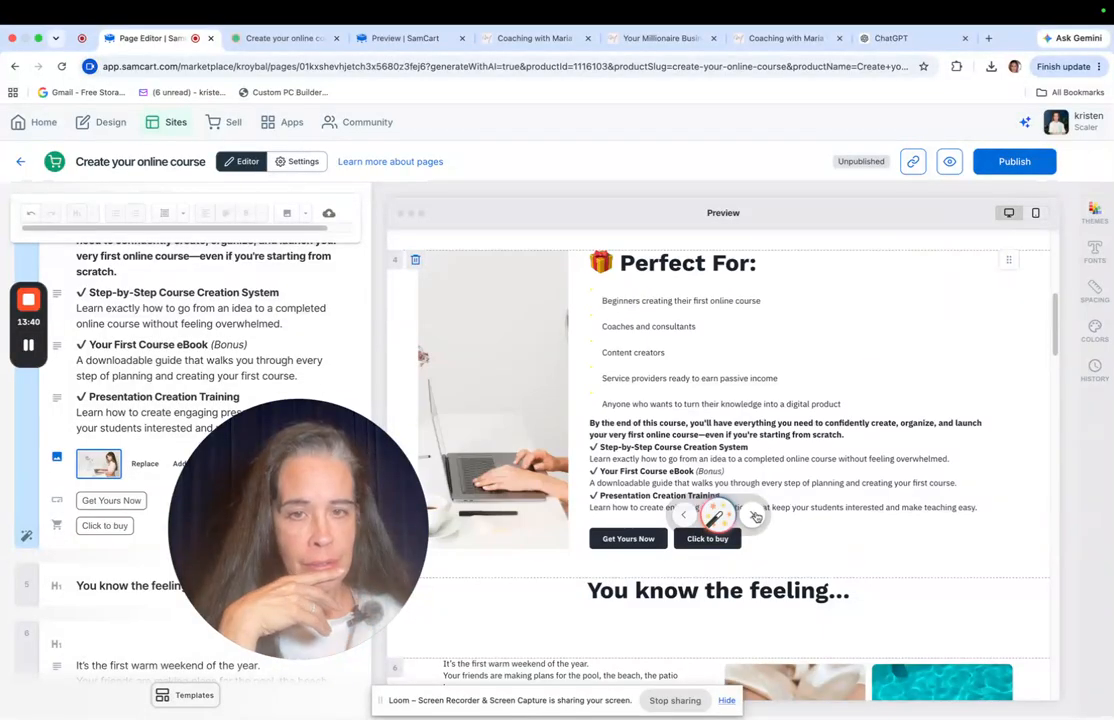
left_click(755, 516)
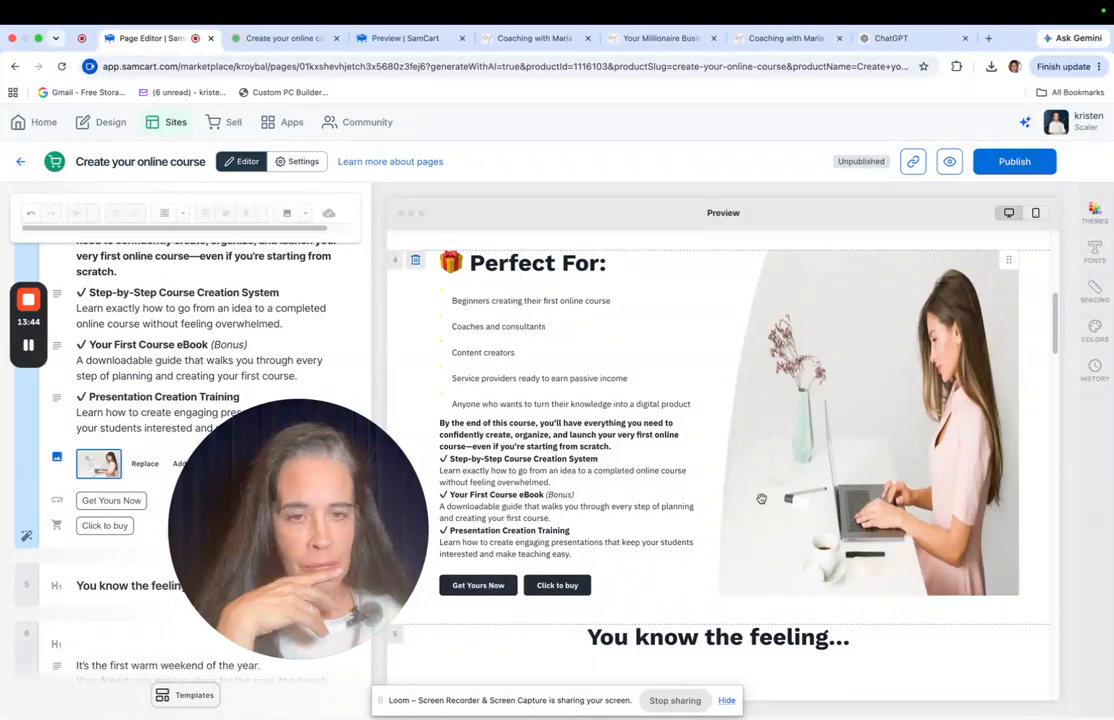
left_click(749, 564)
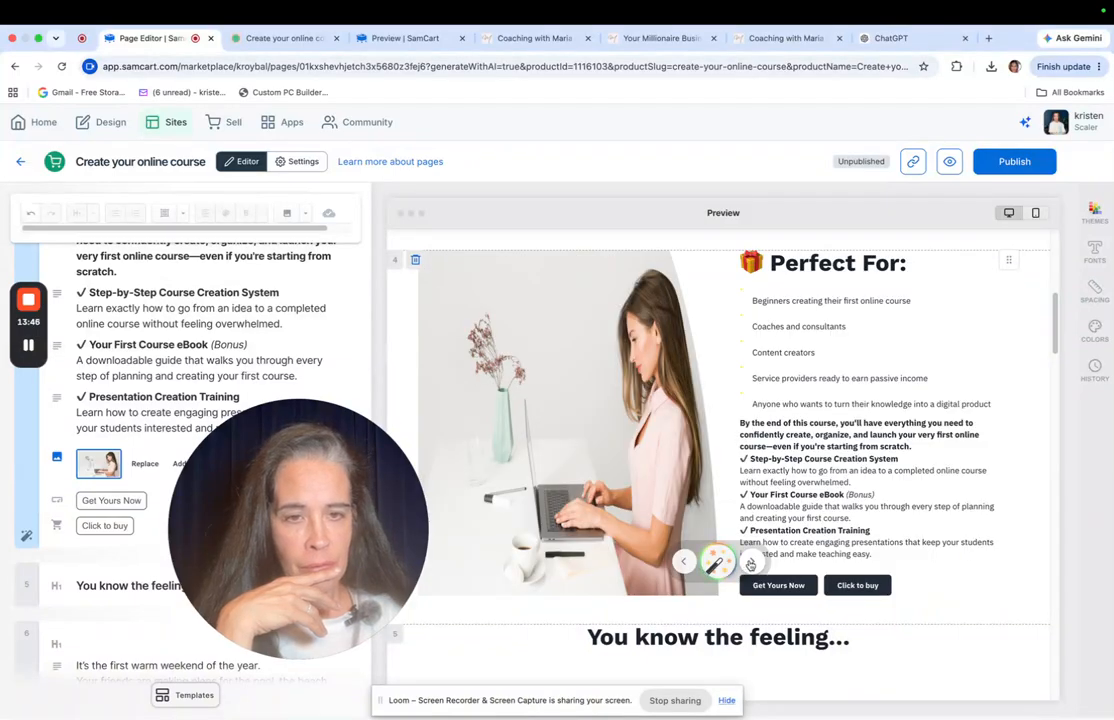
left_click(750, 564)
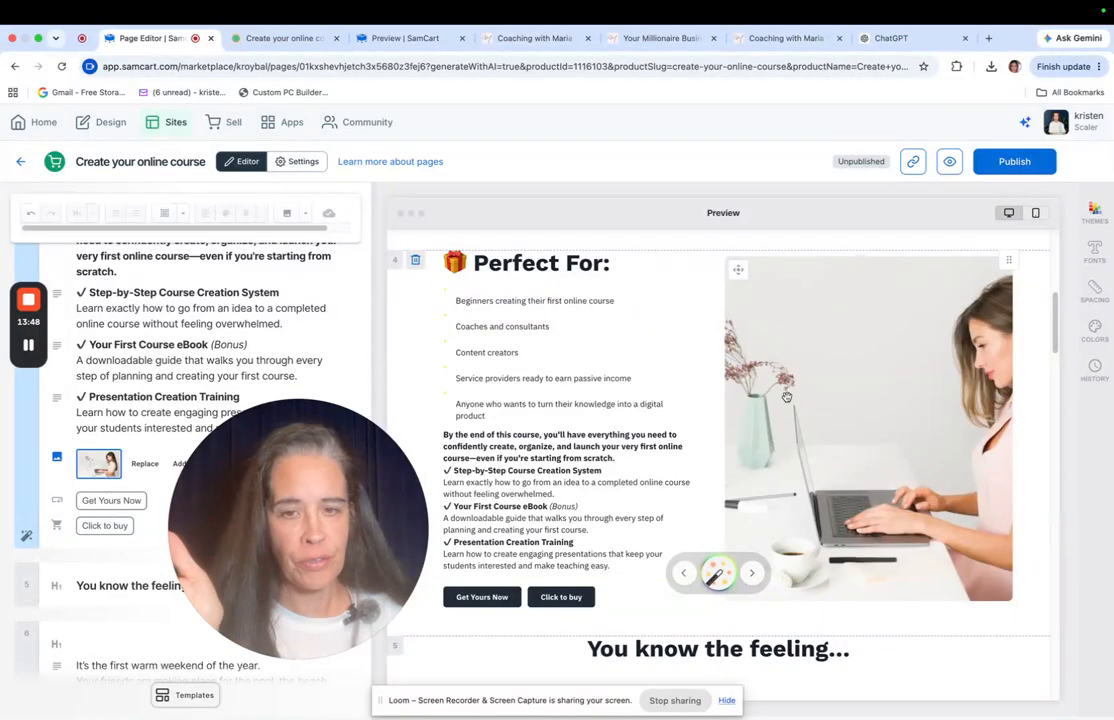
Examine the design options for the "You know the feeling..." heading in section 5, leaving its layout as is
scroll(788, 390, "down", 2)
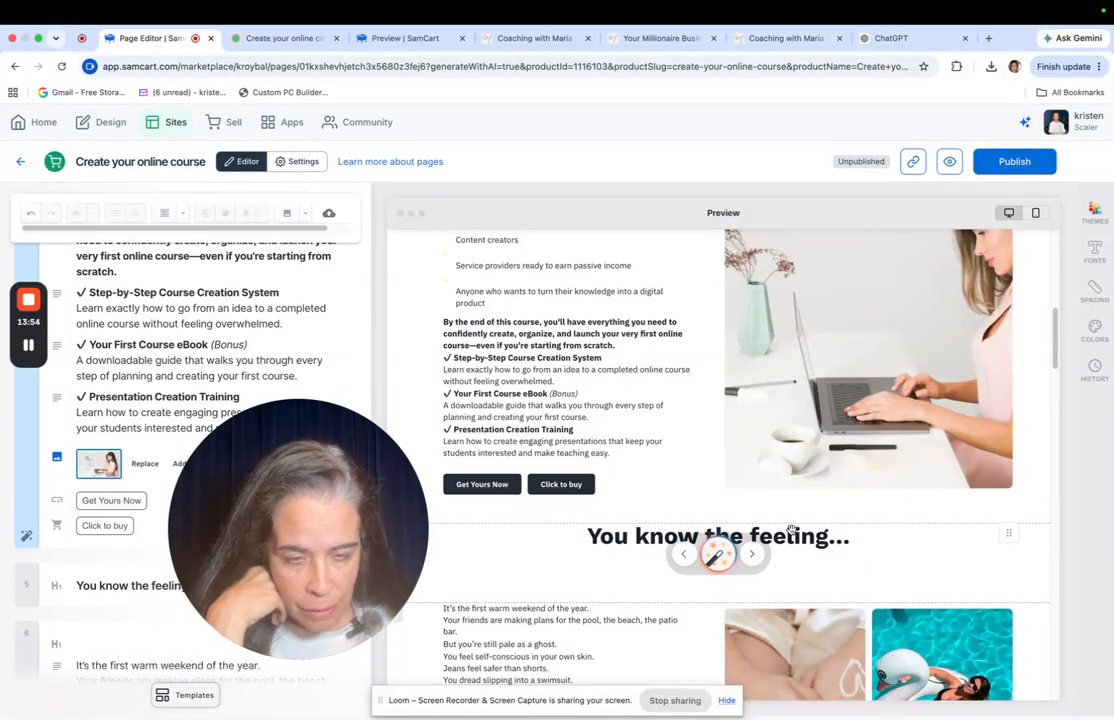
scroll(791, 530, "down", 2)
left_click(789, 449)
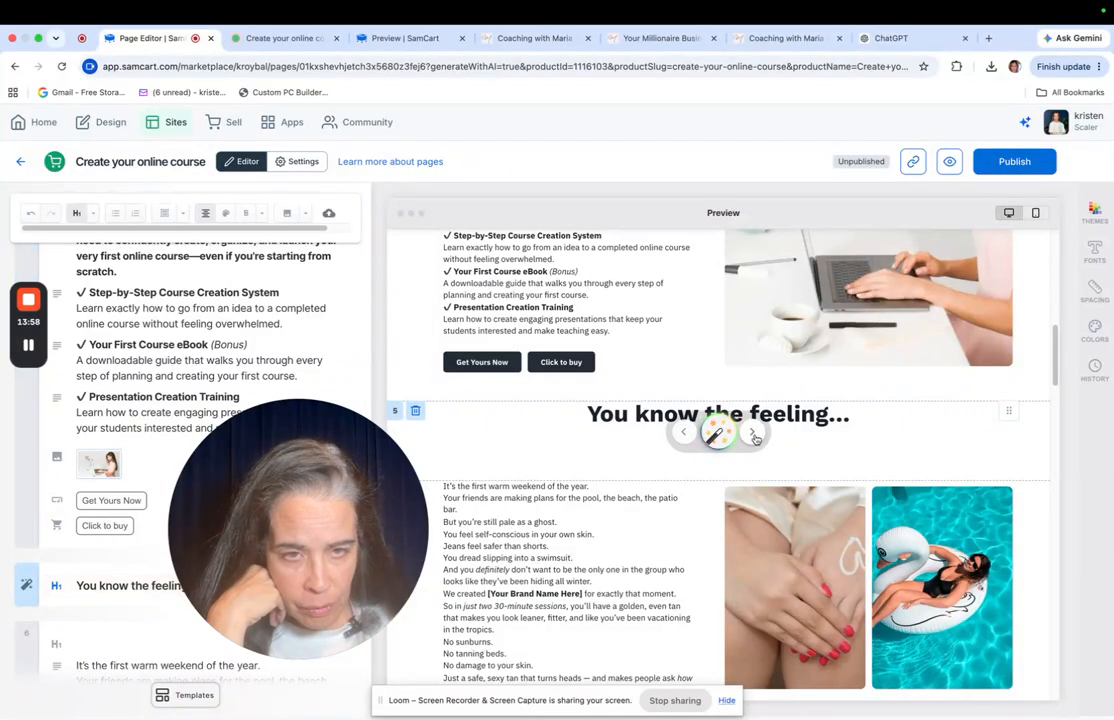
left_click(715, 436)
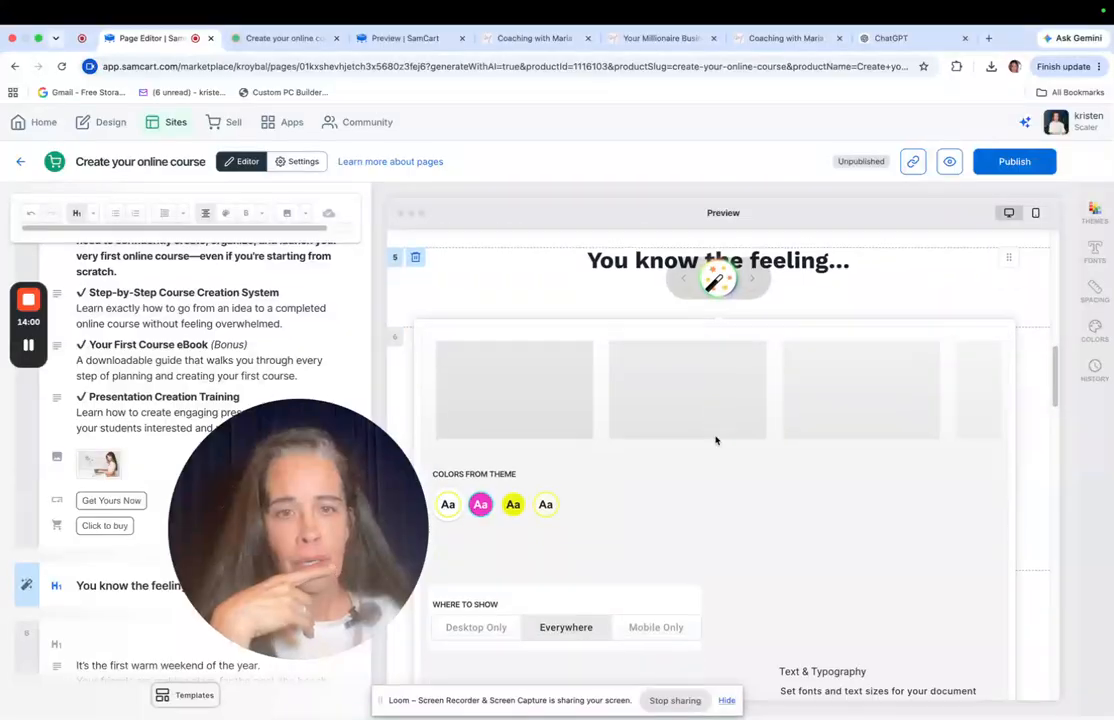
scroll(744, 287, "up", 1)
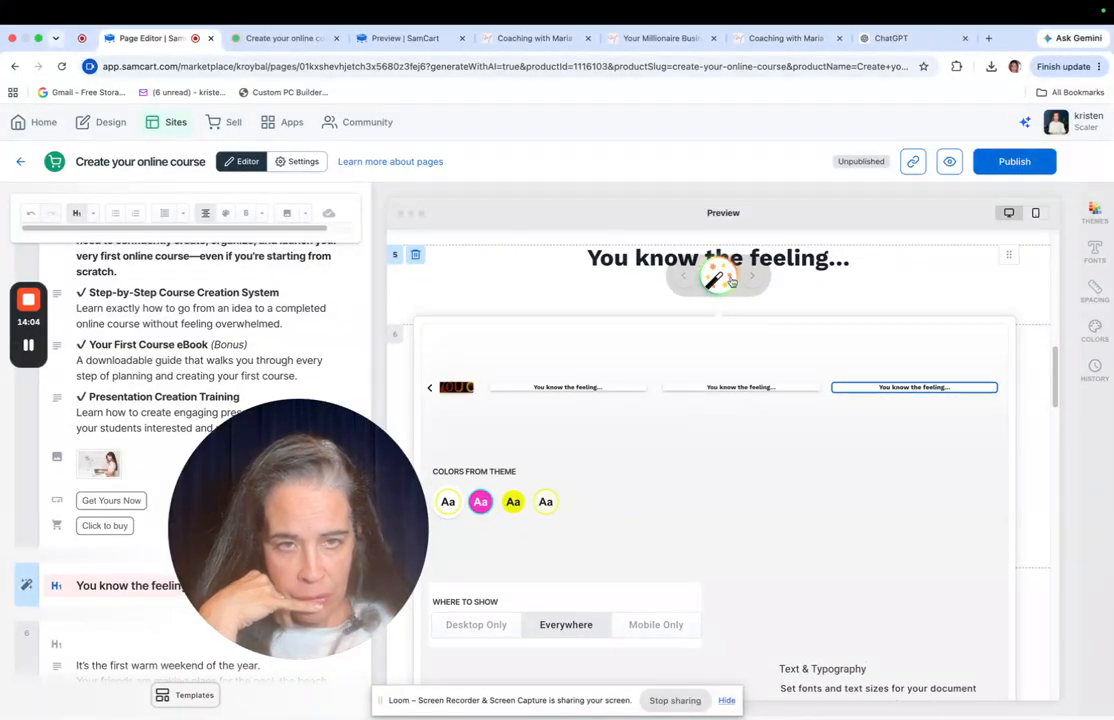
left_click(731, 281)
scroll(780, 340, "up", 5)
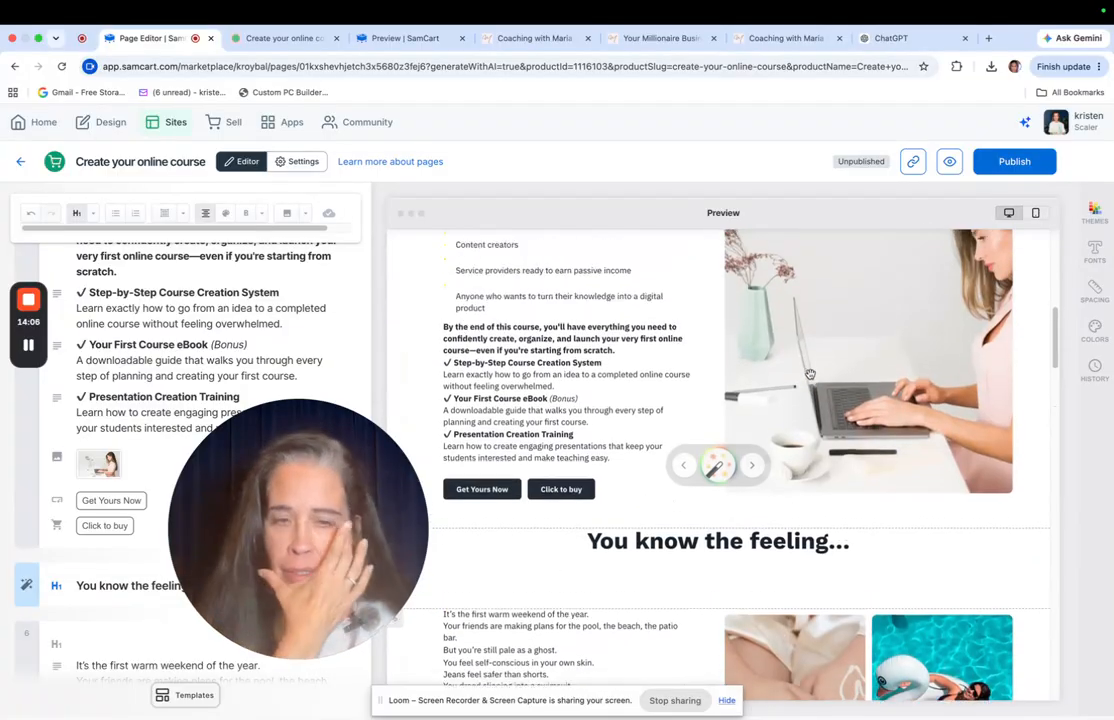
scroll(810, 374, "down", 3)
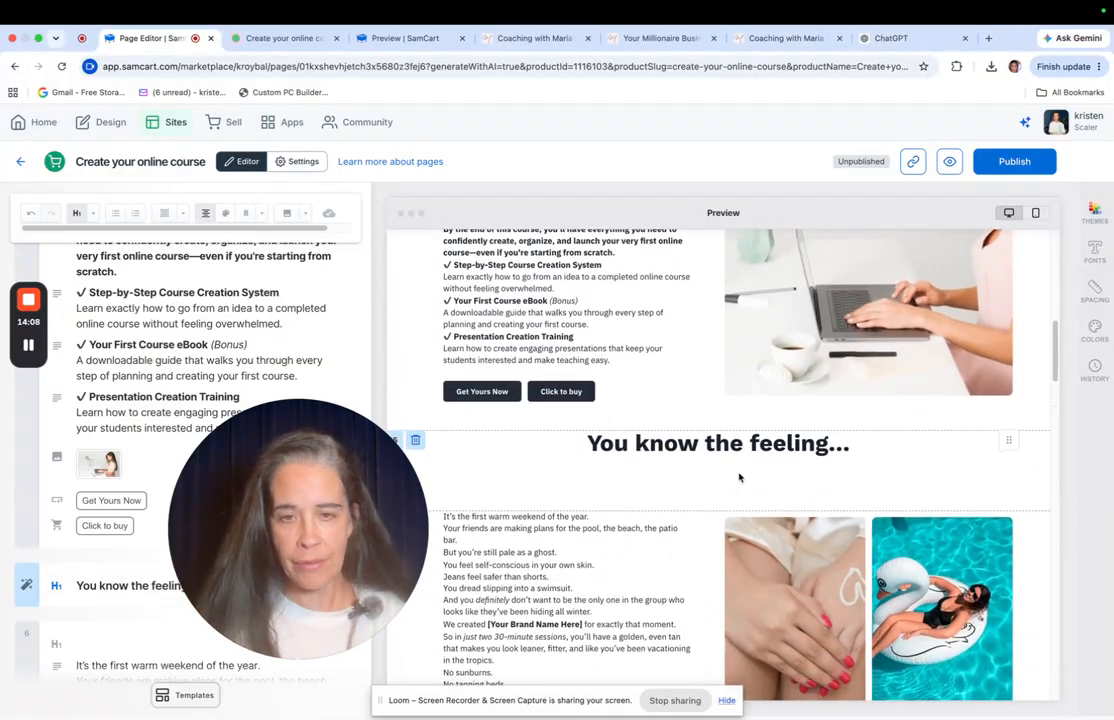
Replace section 6's first image, the crossed hands, with the Unsplash photo of a hand writing on a tablet, searching for "tablet paper"
scroll(700, 460, "down", 4)
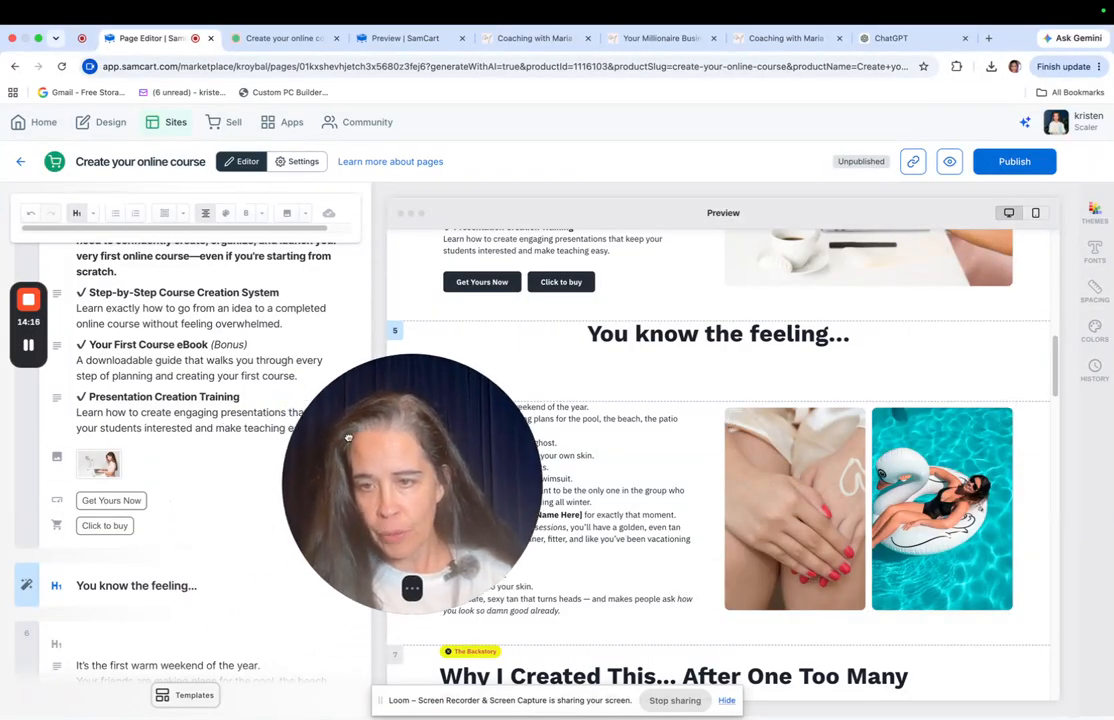
scroll(186, 472, "down", 5)
scroll(150, 487, "down", 5)
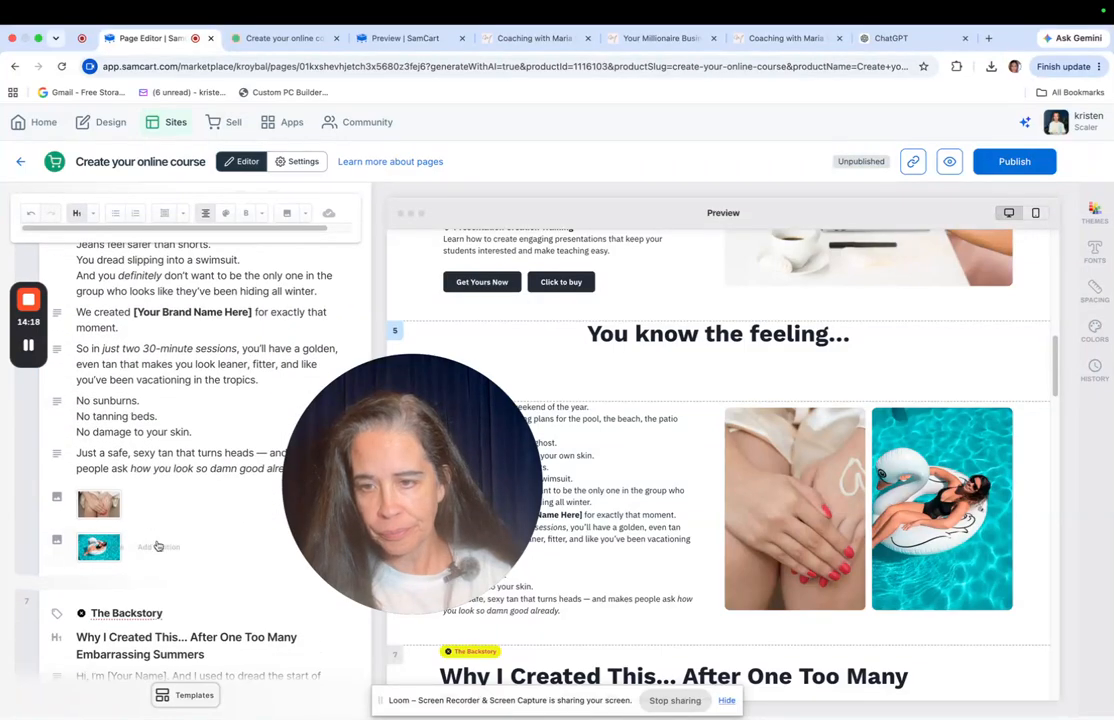
left_click(144, 485)
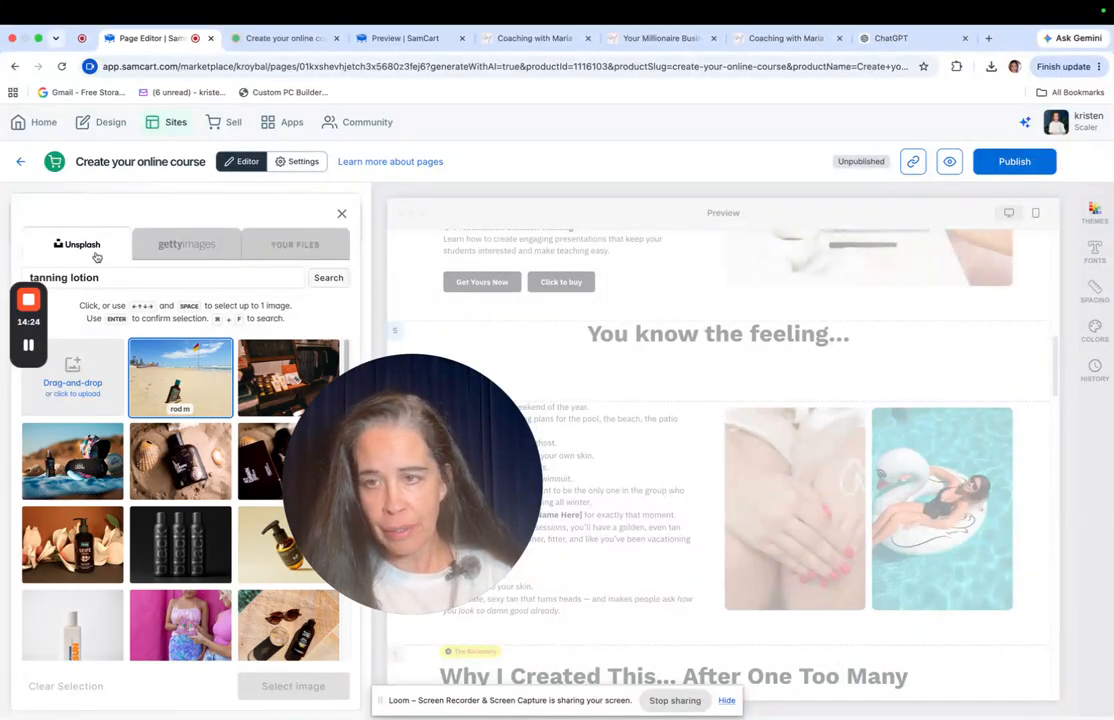
left_click_drag(105, 278, 3, 262)
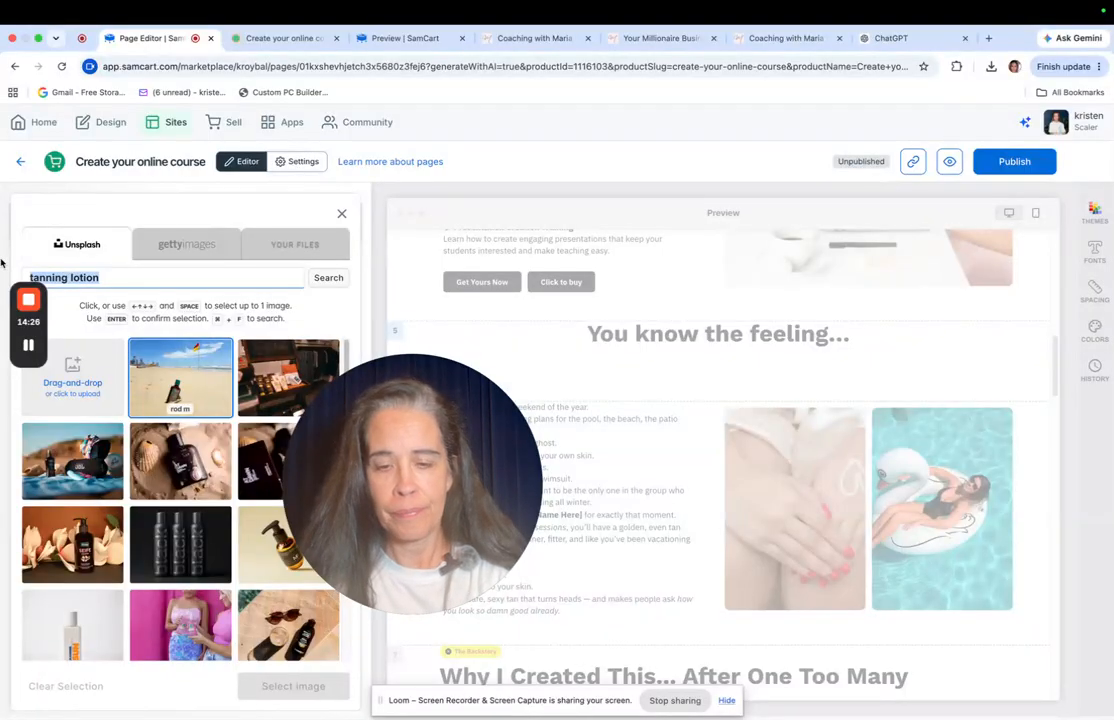
type("tablet paper")
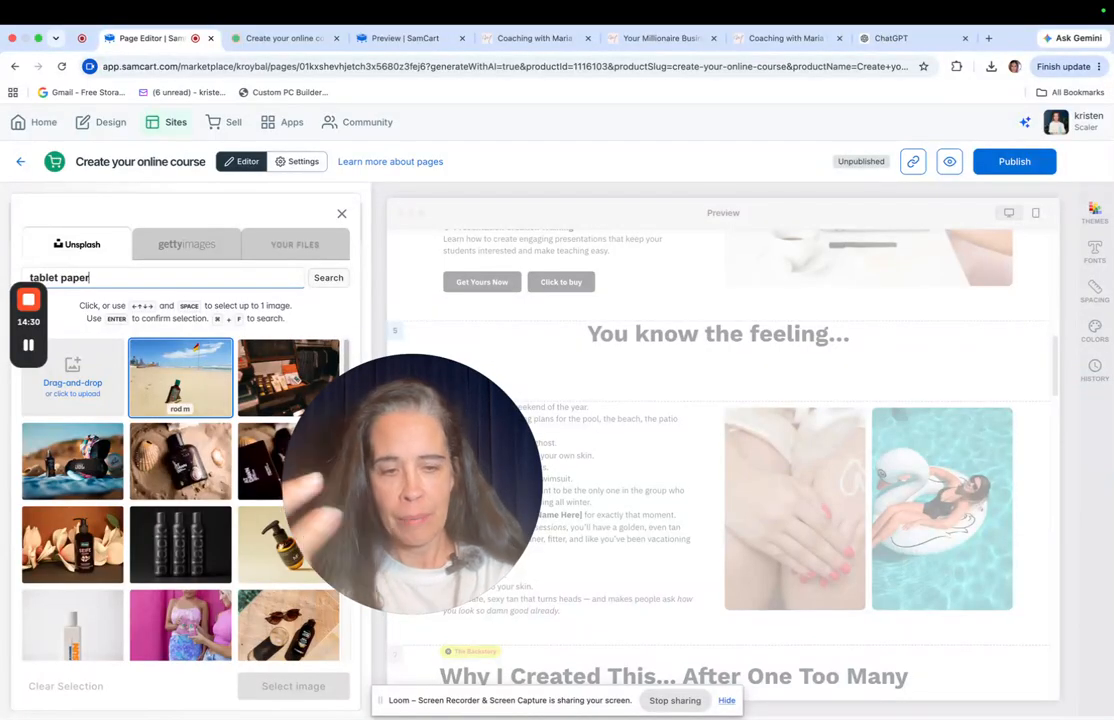
key("Return")
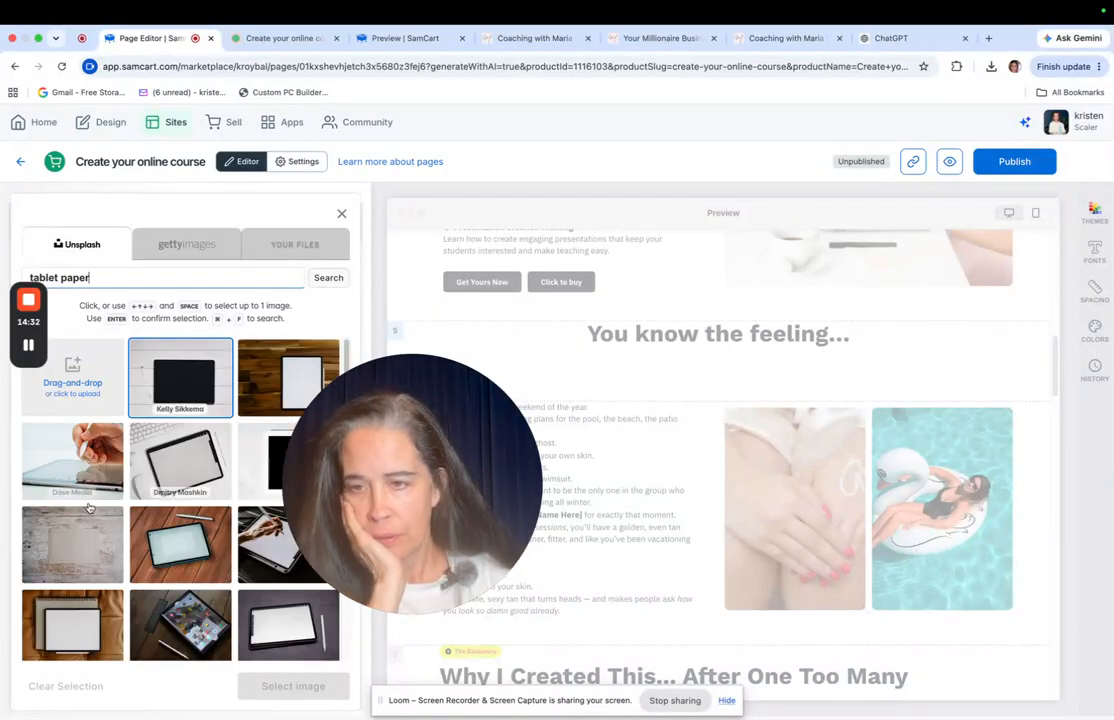
left_click(85, 481)
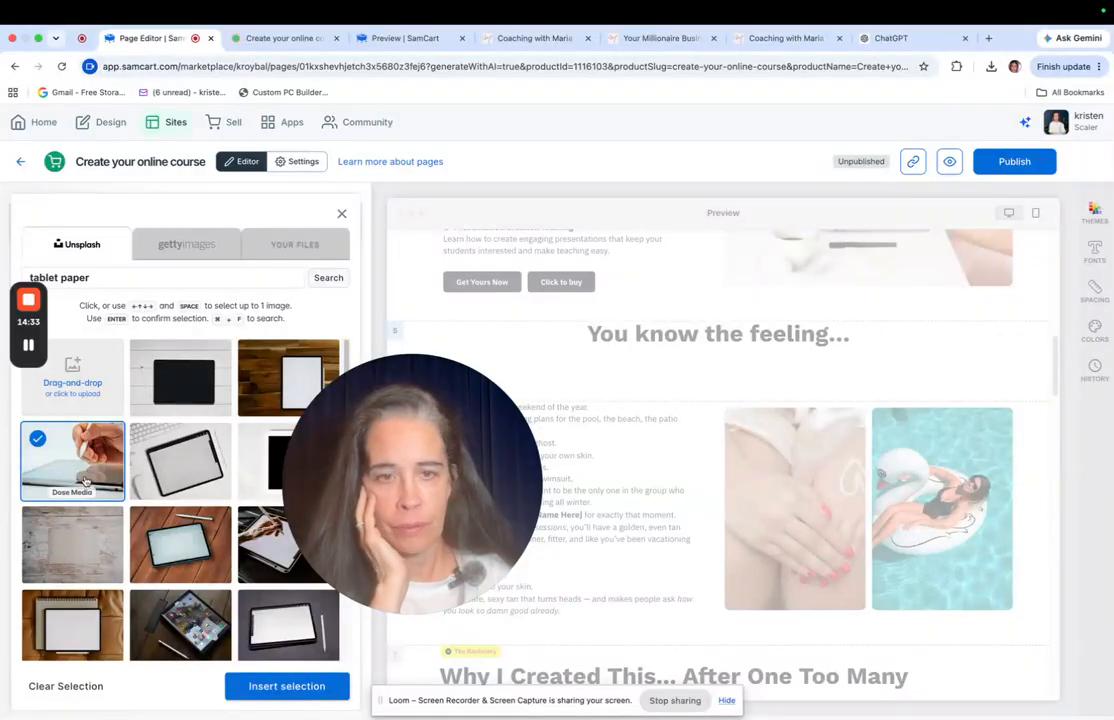
left_click(251, 690)
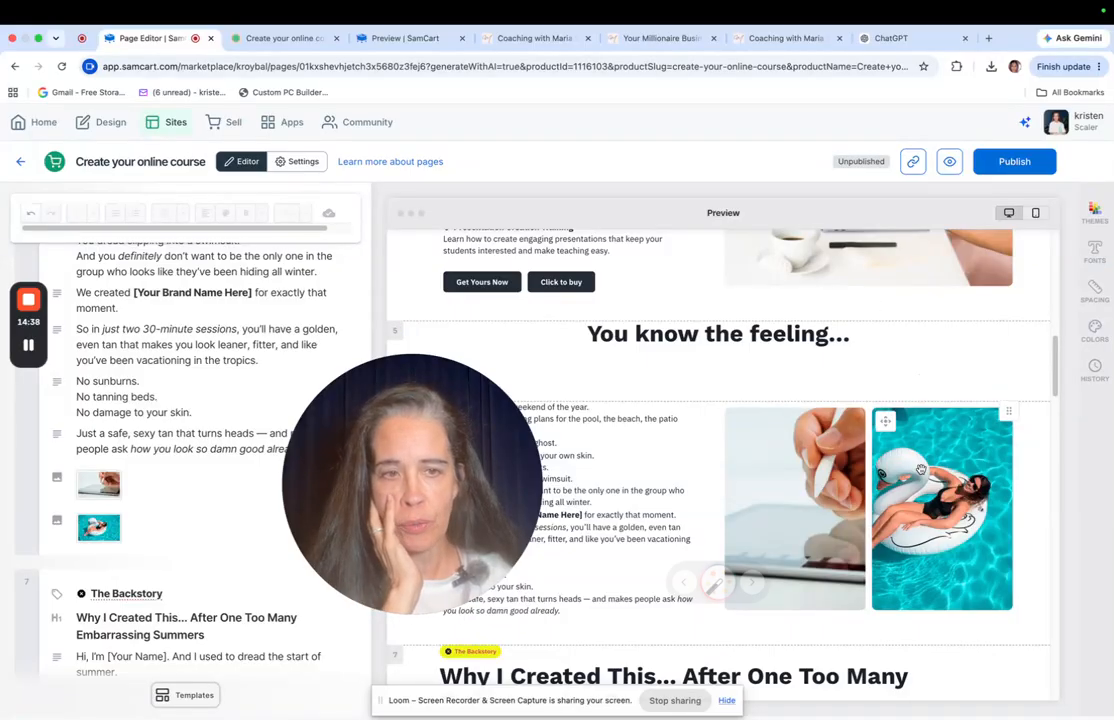
Replace section 6's pool float image with the Unsplash photo of a laptop, open notebook and mug, searching for "computer"
mouse_move(89, 541)
left_click(150, 527)
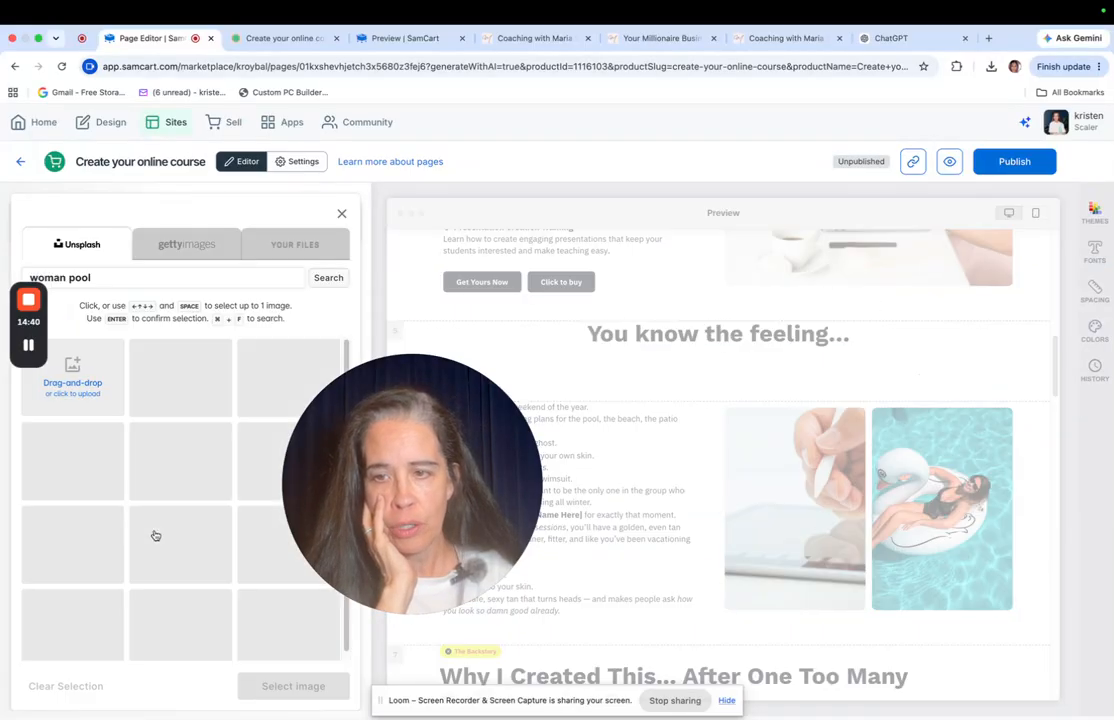
left_click_drag(99, 278, 5, 274)
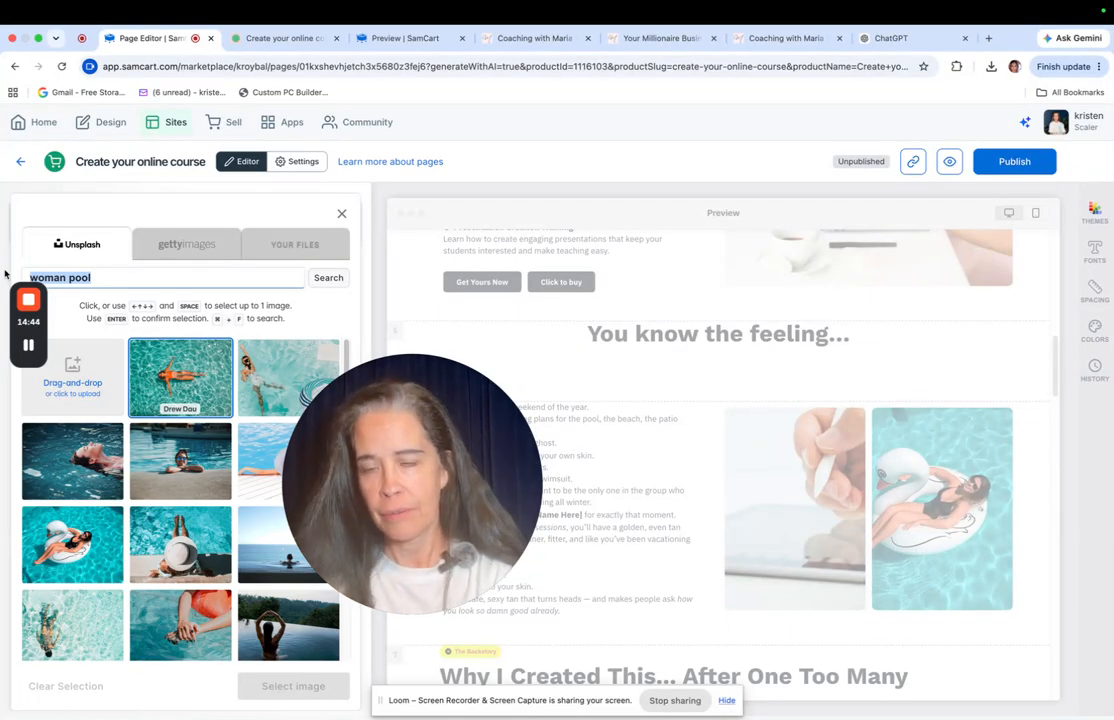
type("computer")
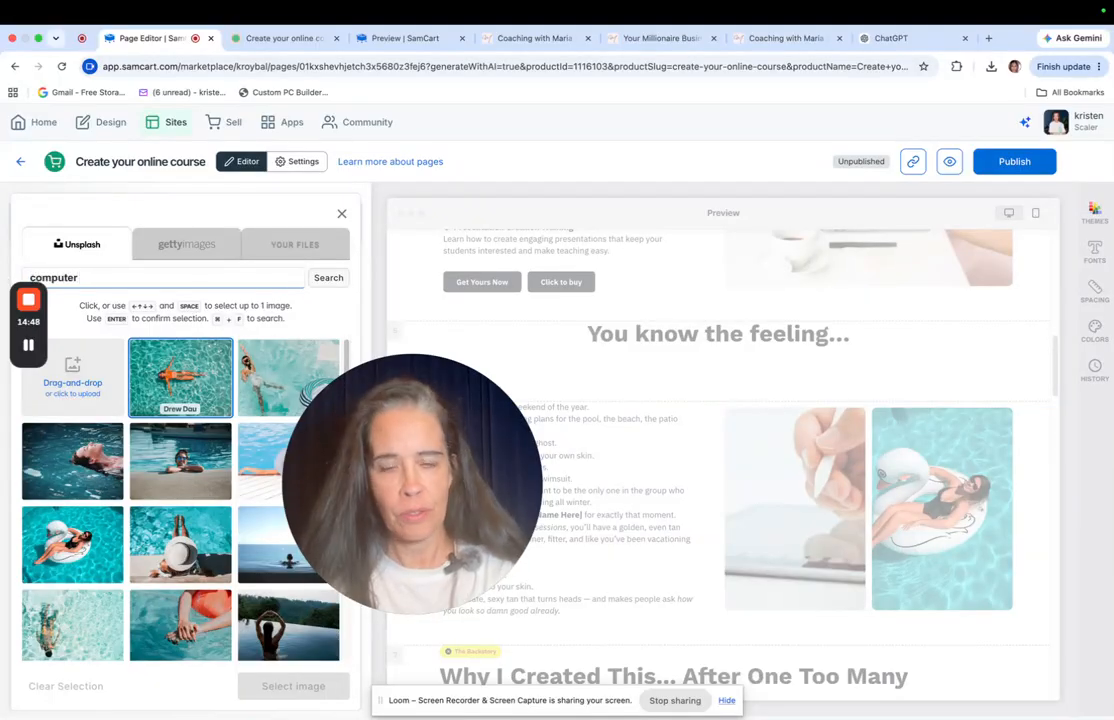
scroll(173, 492, "down", 3)
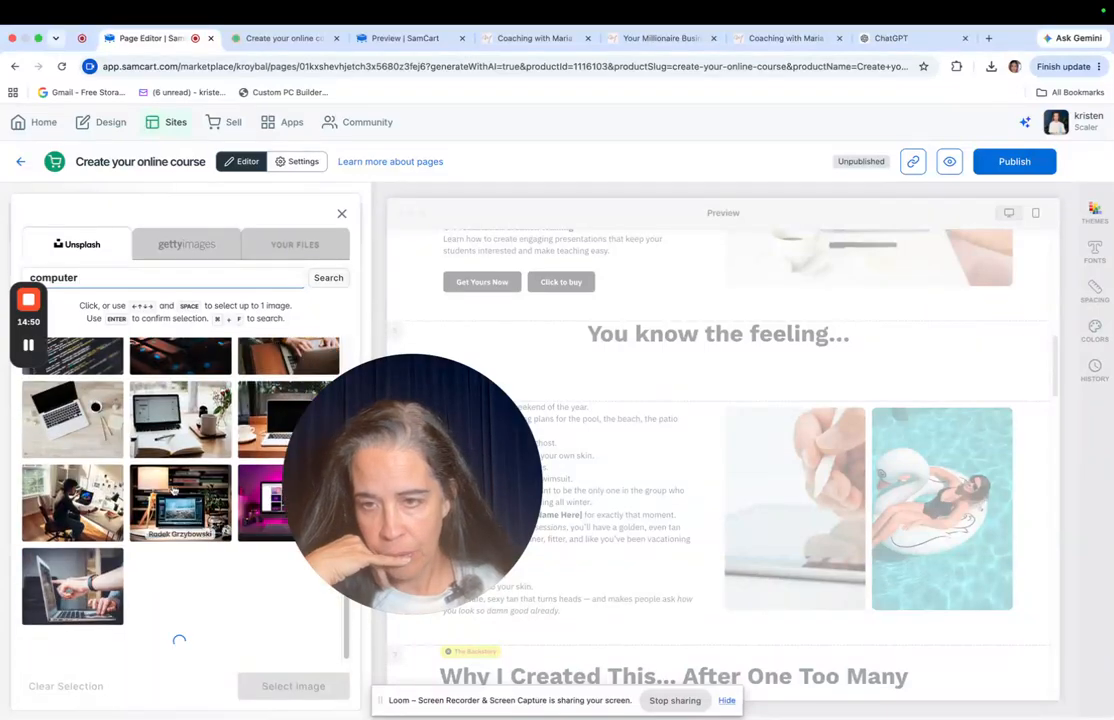
left_click(181, 443)
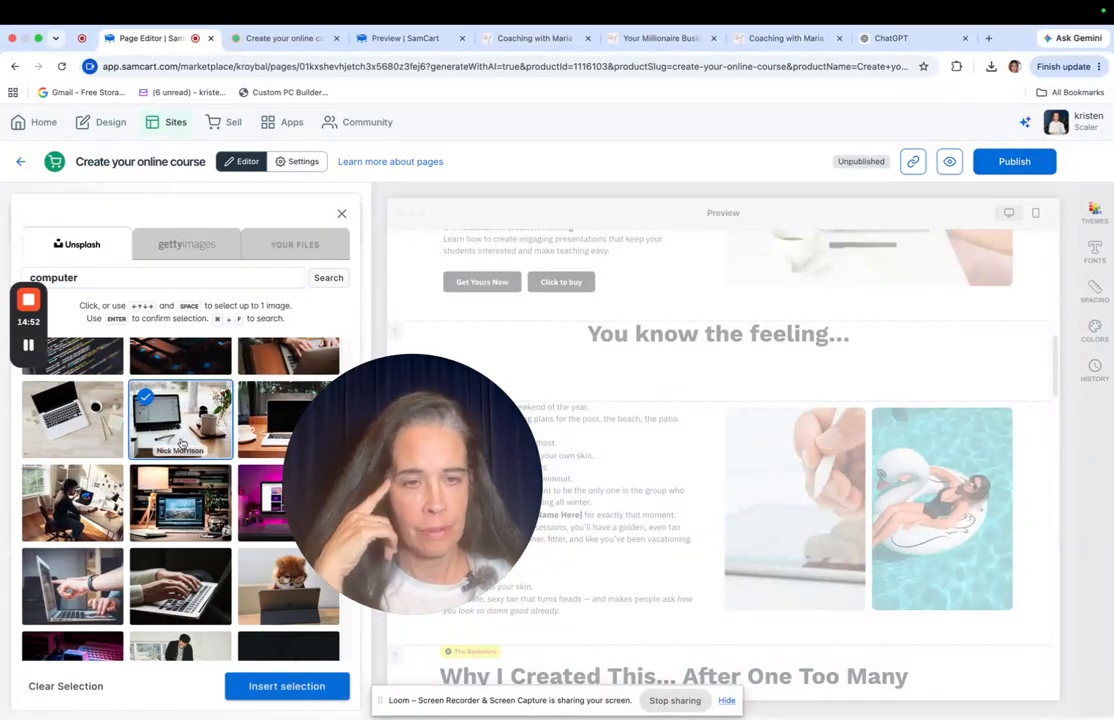
left_click(255, 686)
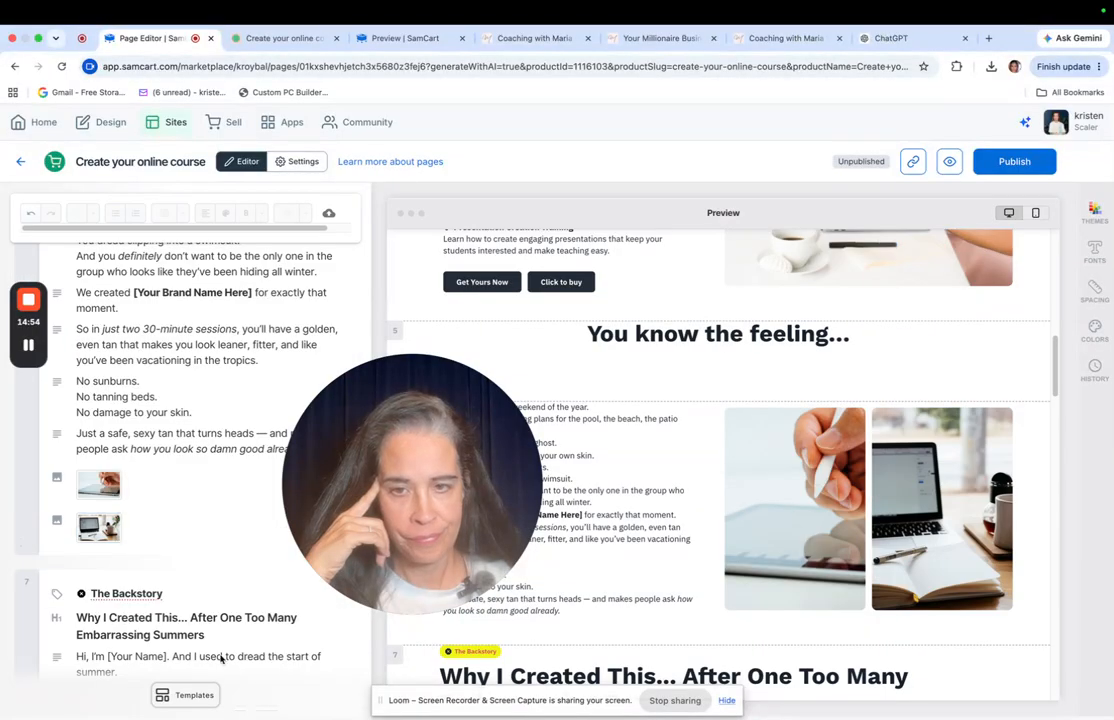
Review the page preview from the opening headline down through "Here's What Makes This Tan Different..." for leftover template content
scroll(495, 356, "down", 1)
left_click_drag(439, 440, 852, 298)
scroll(636, 457, "down", 1)
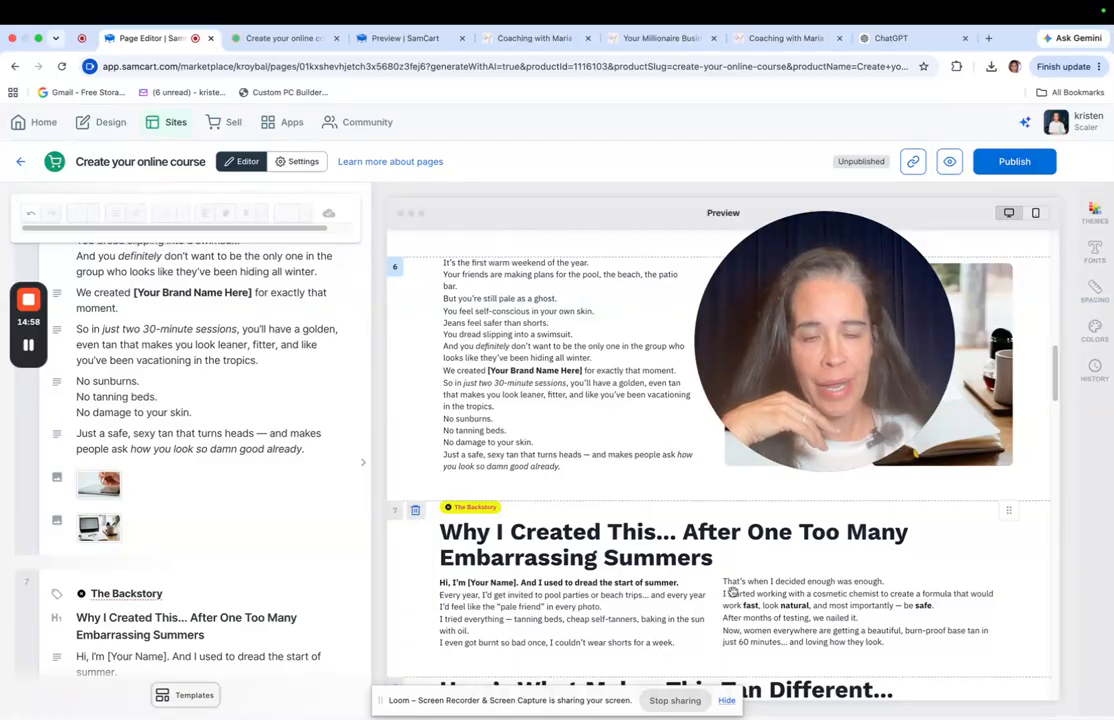
scroll(700, 530, "down", 2)
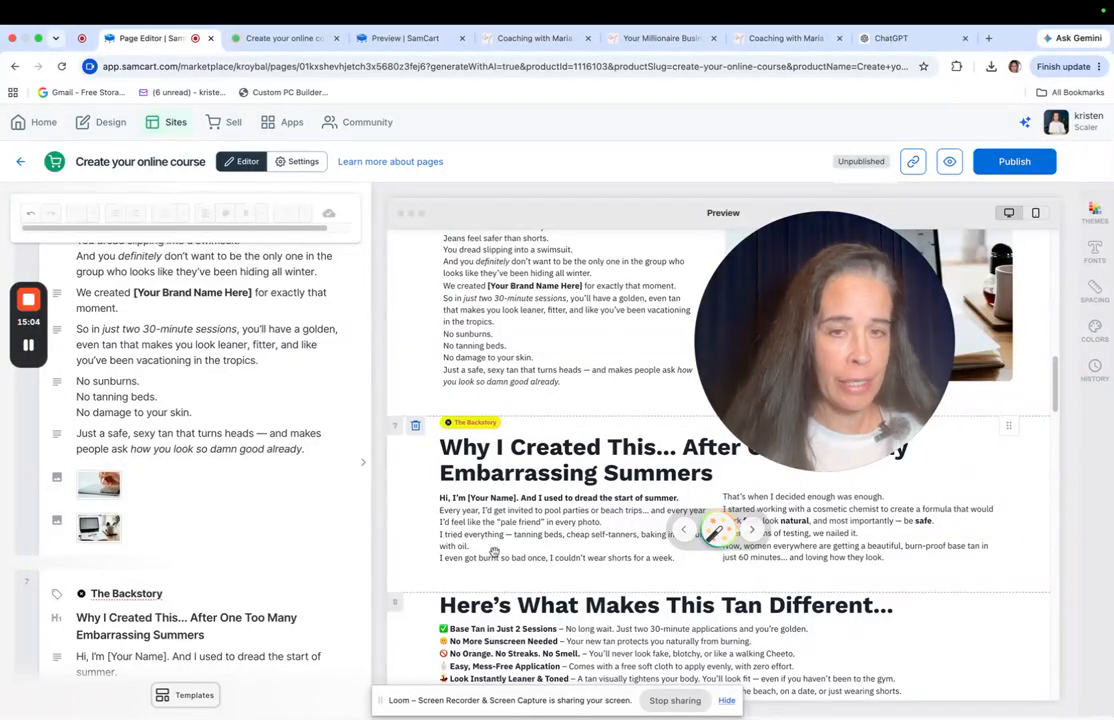
scroll(580, 515, "up", 10)
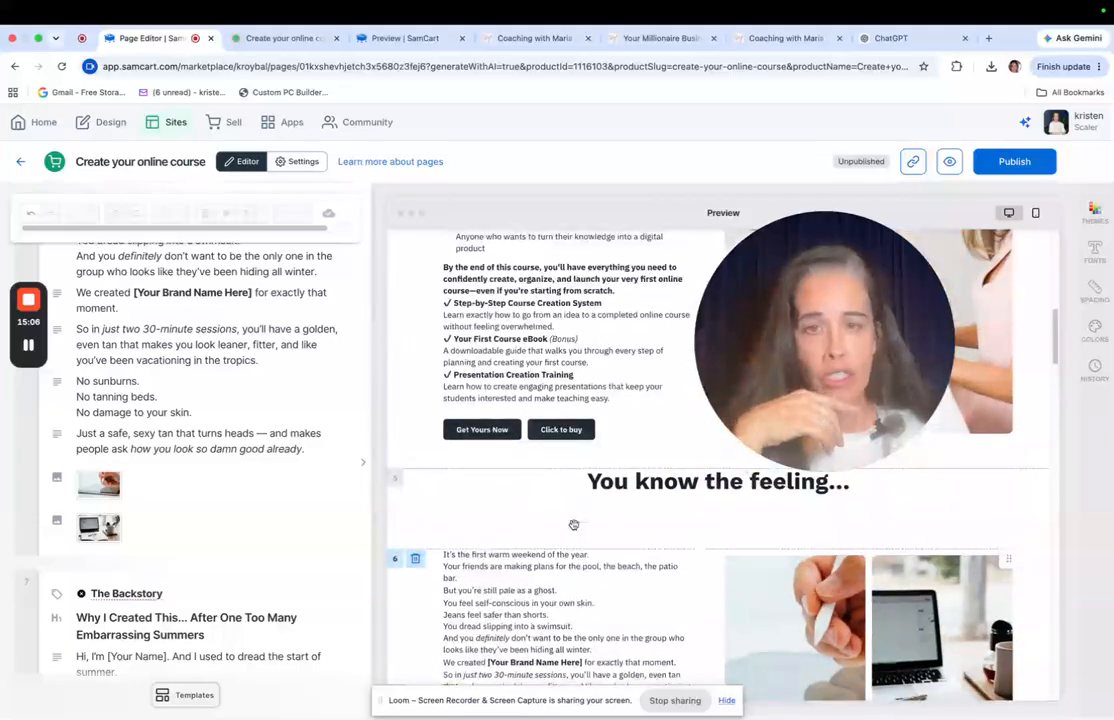
scroll(589, 498, "up", 5)
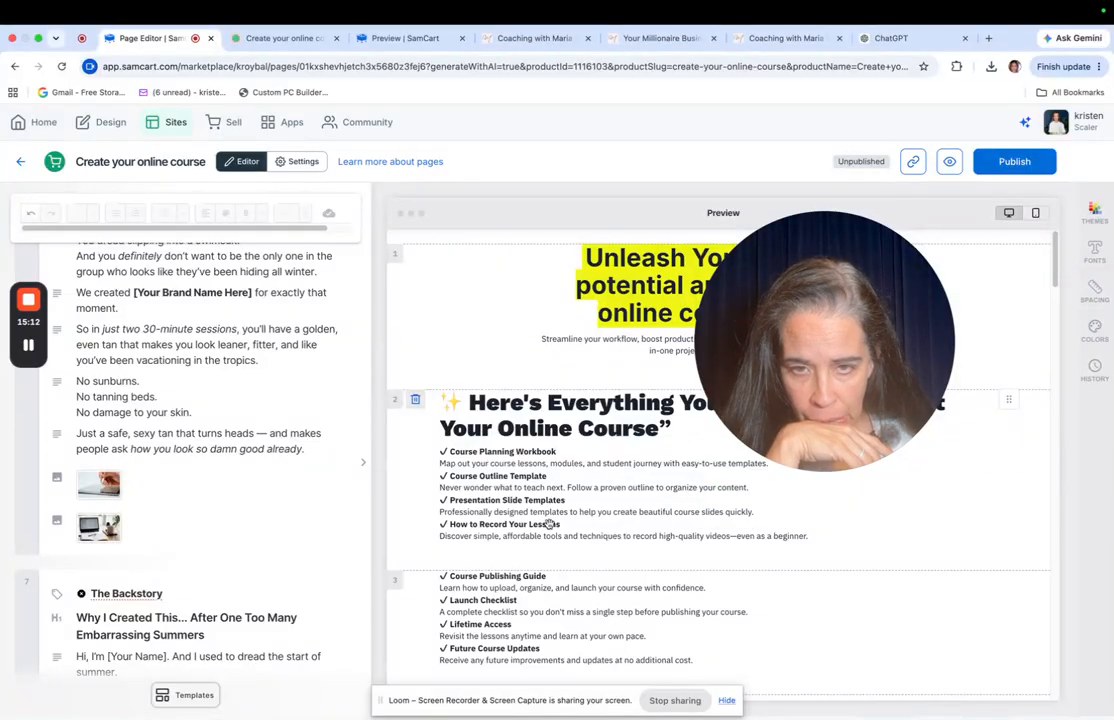
scroll(560, 512, "down", 2)
scroll(561, 511, "up", 2)
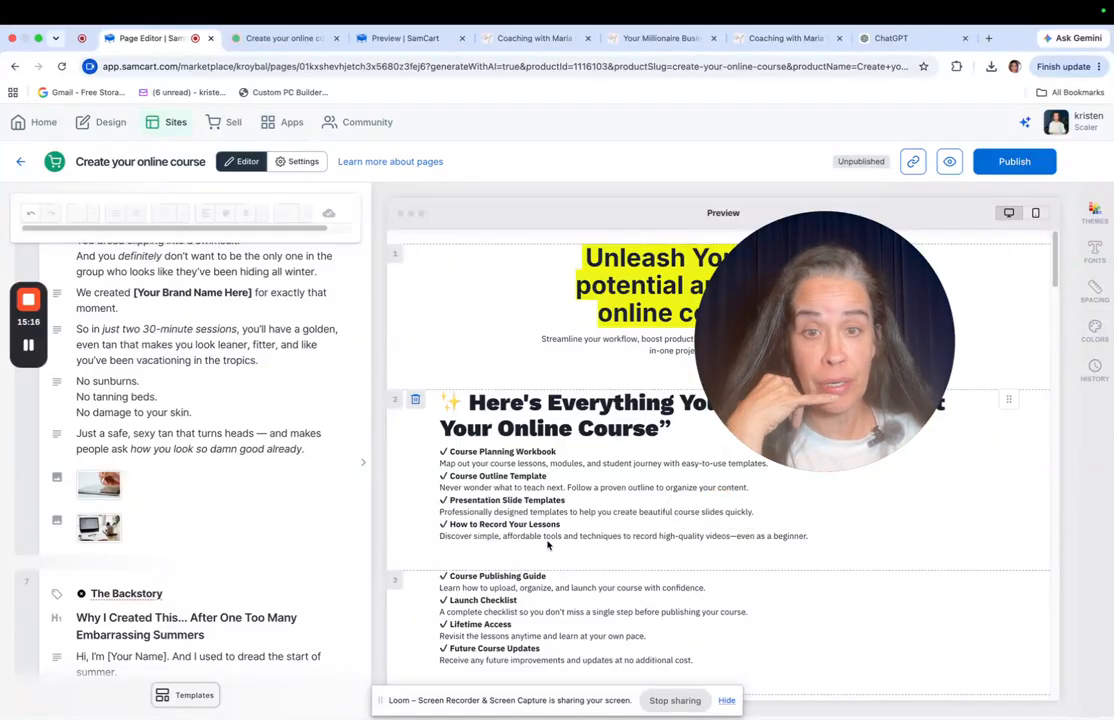
scroll(490, 464, "down", 4)
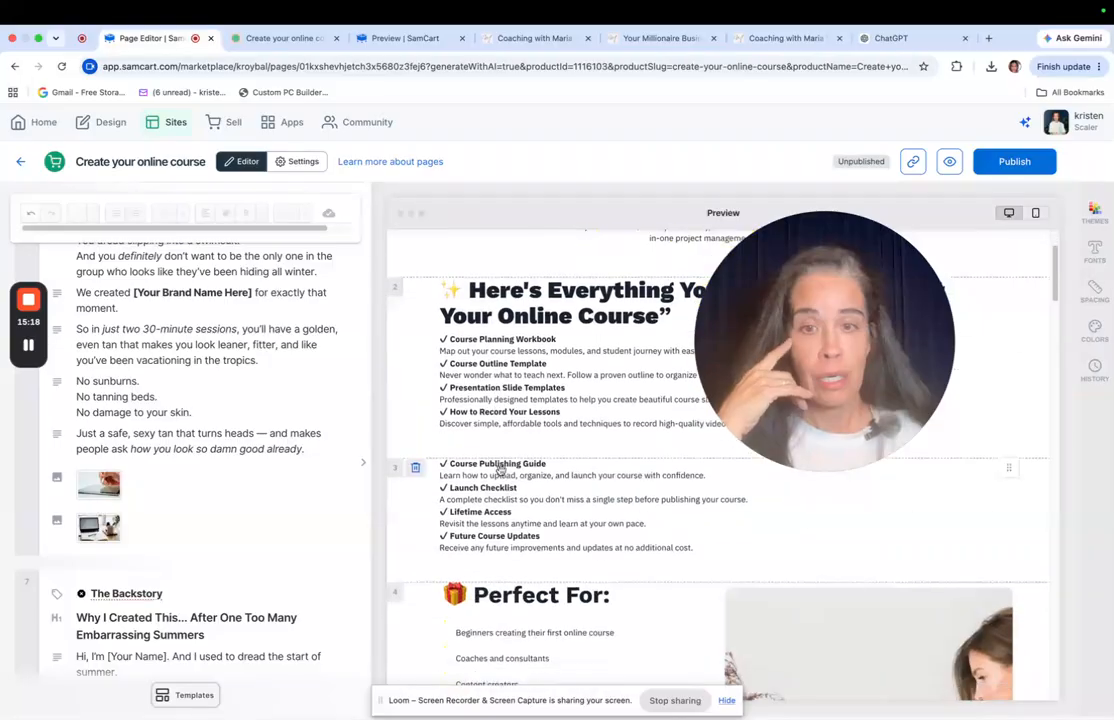
scroll(537, 649, "down", 8)
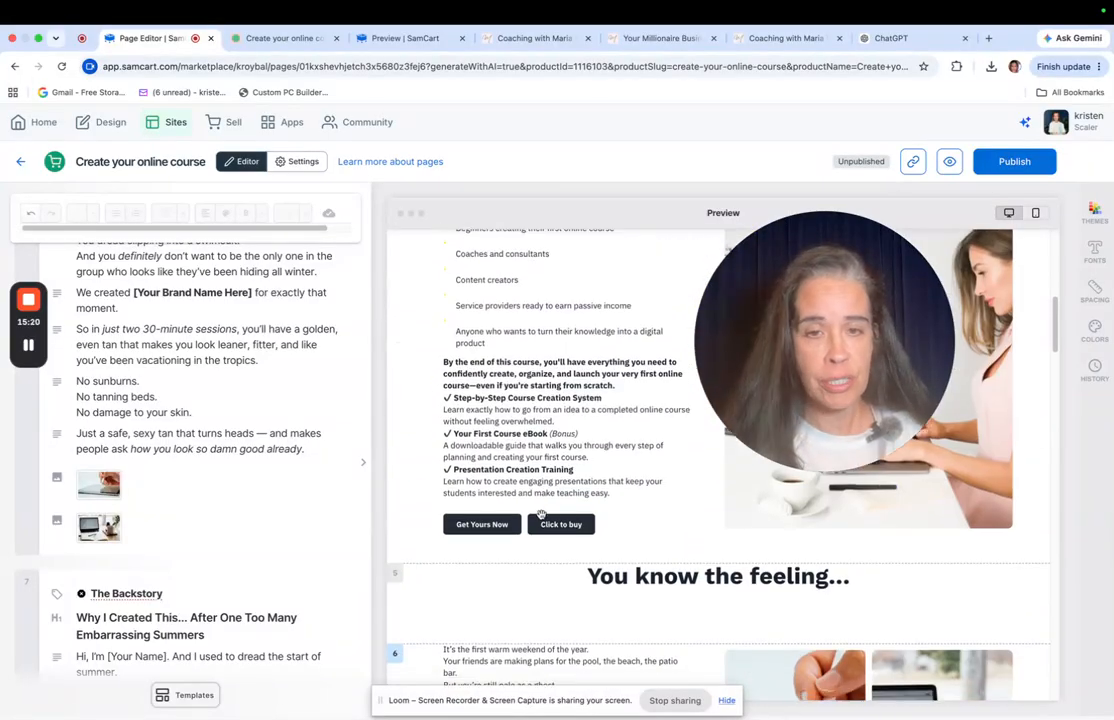
scroll(600, 452, "down", 10)
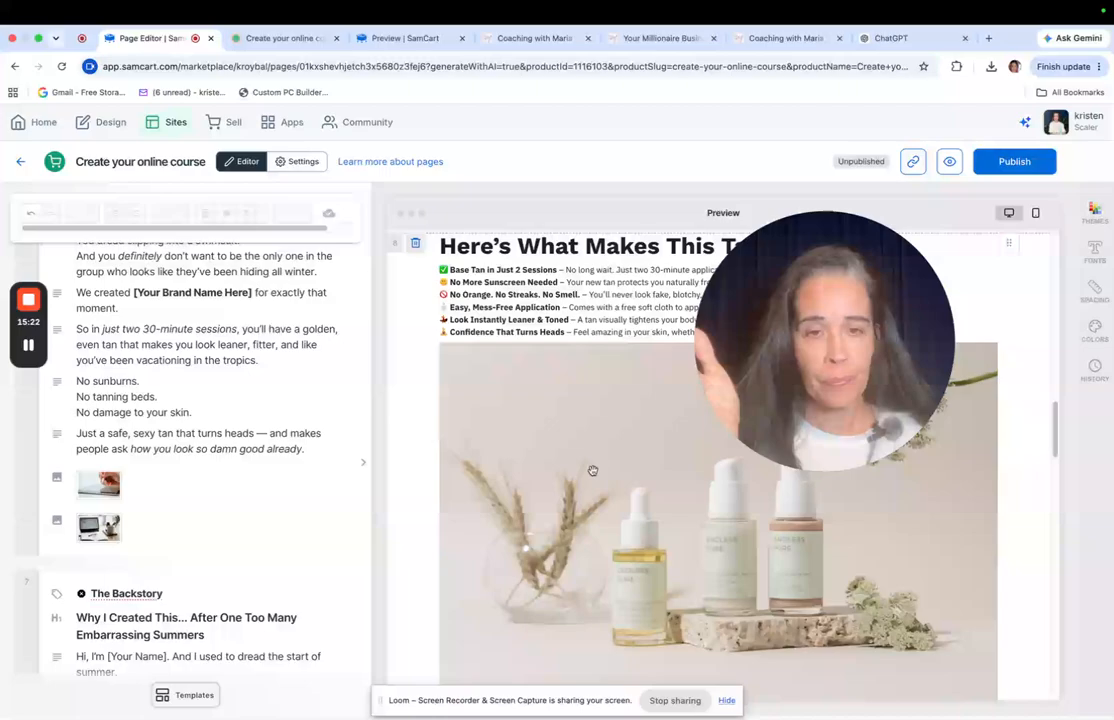
Delete section 6, the "first warm weekend of the year" text with the tablet and laptop images
scroll(610, 440, "up", 4)
scroll(565, 483, "up", 8)
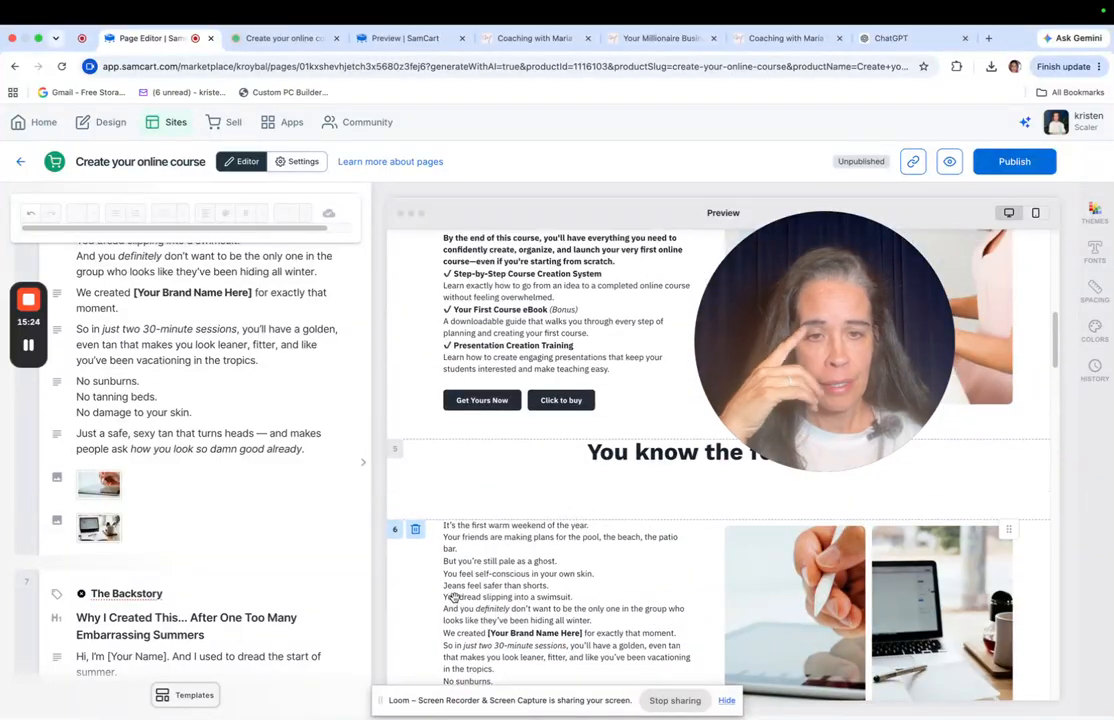
scroll(568, 515, "down", 2)
left_click(416, 402)
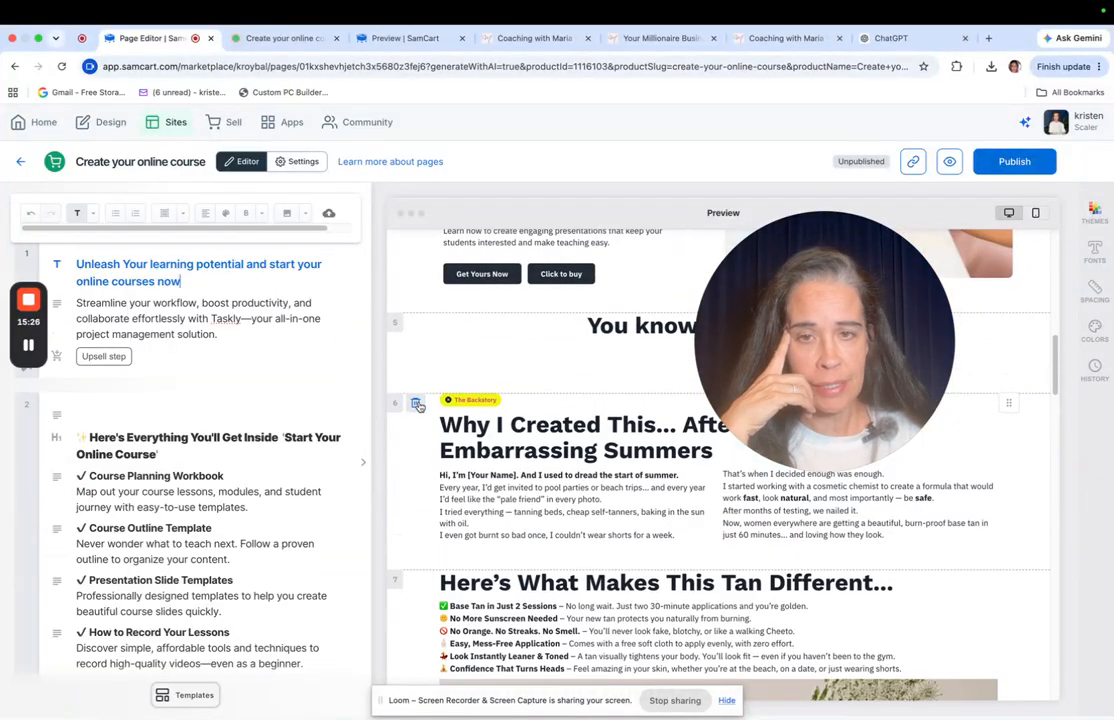
Delete the "Get Yours Now" button from section 4, "Perfect For:"
scroll(592, 531, "down", 7)
scroll(594, 528, "down", 10)
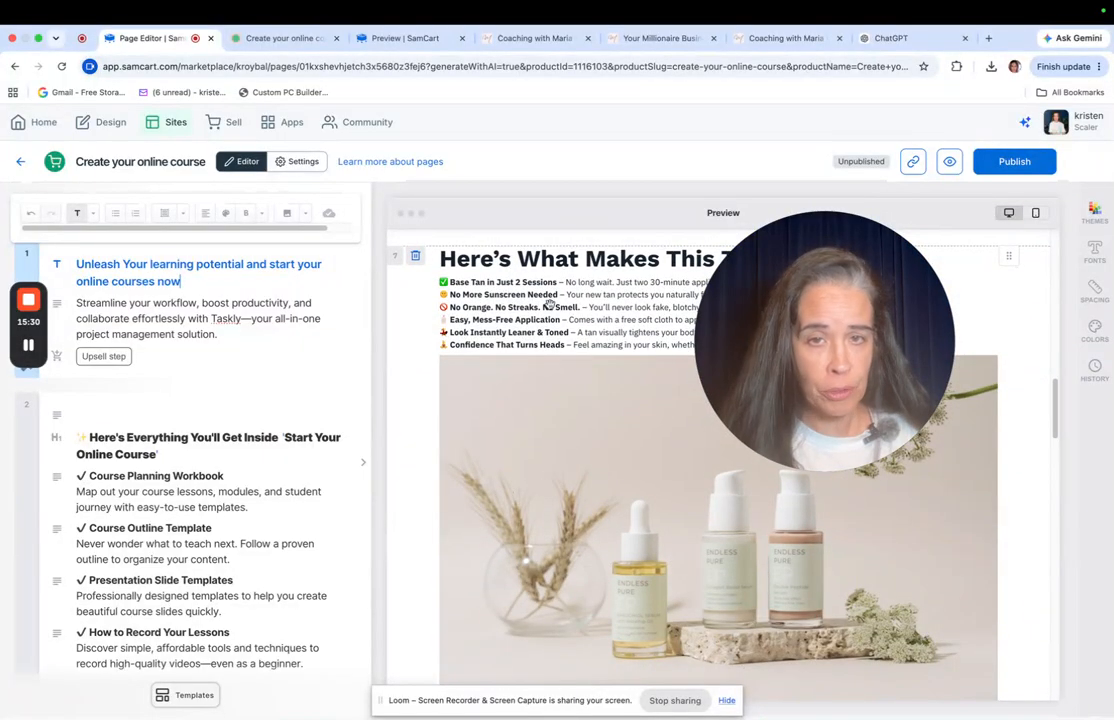
scroll(574, 490, "down", 4)
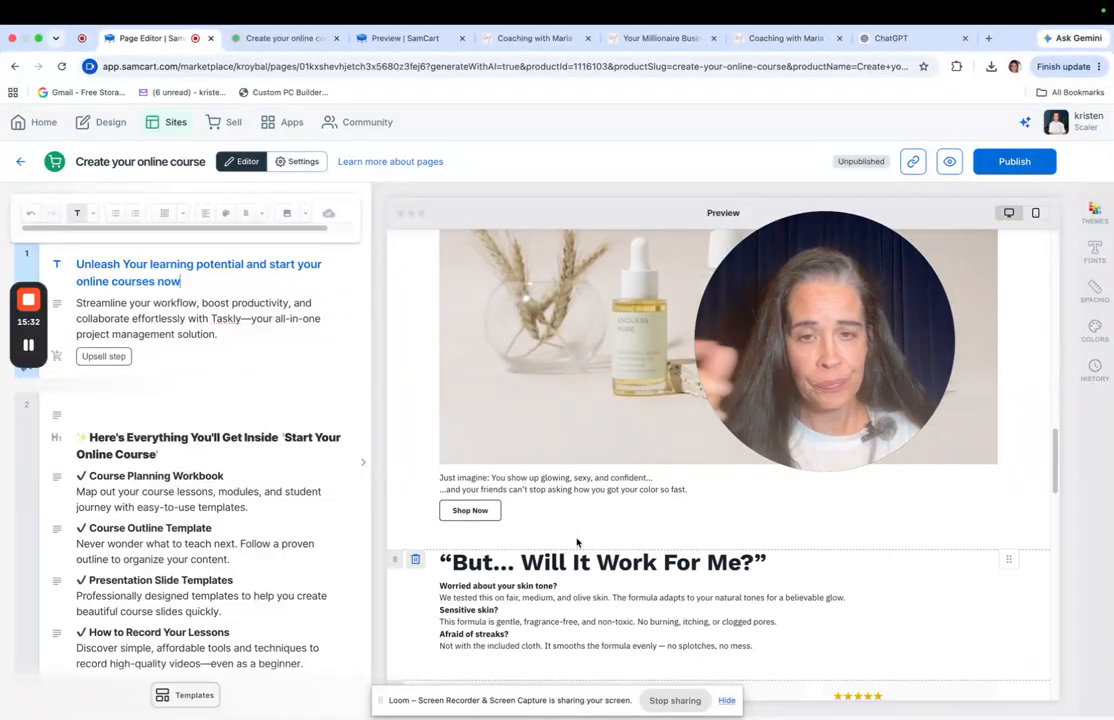
scroll(576, 536, "down", 5)
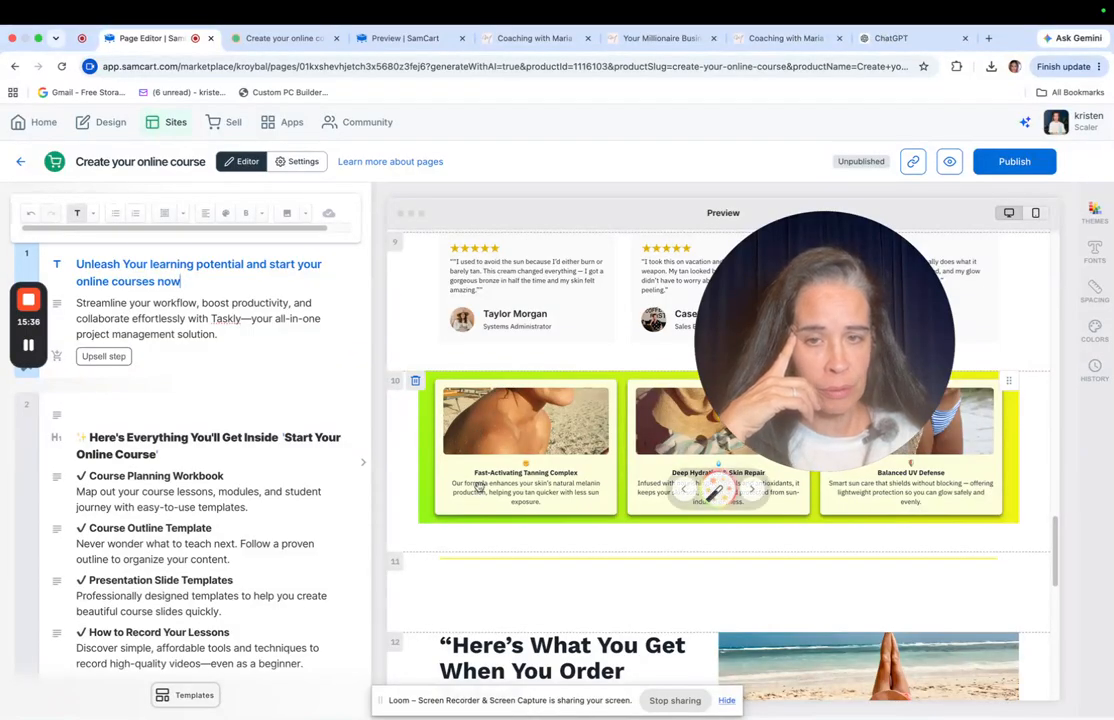
scroll(550, 432, "down", 3)
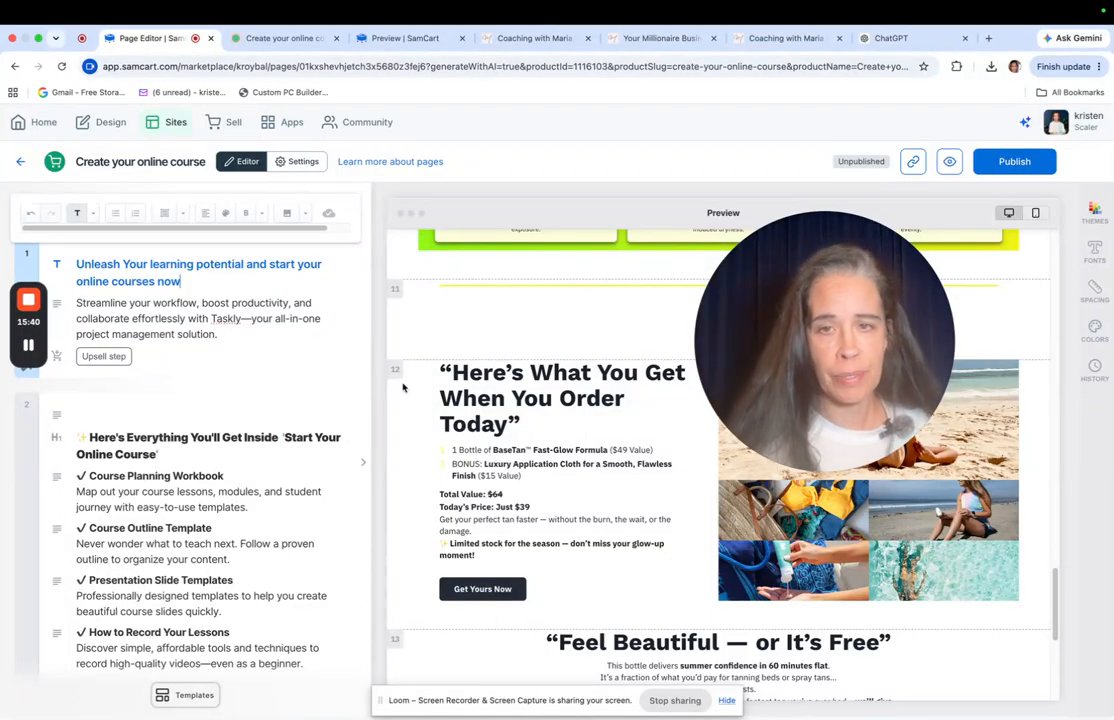
scroll(535, 423, "down", 2)
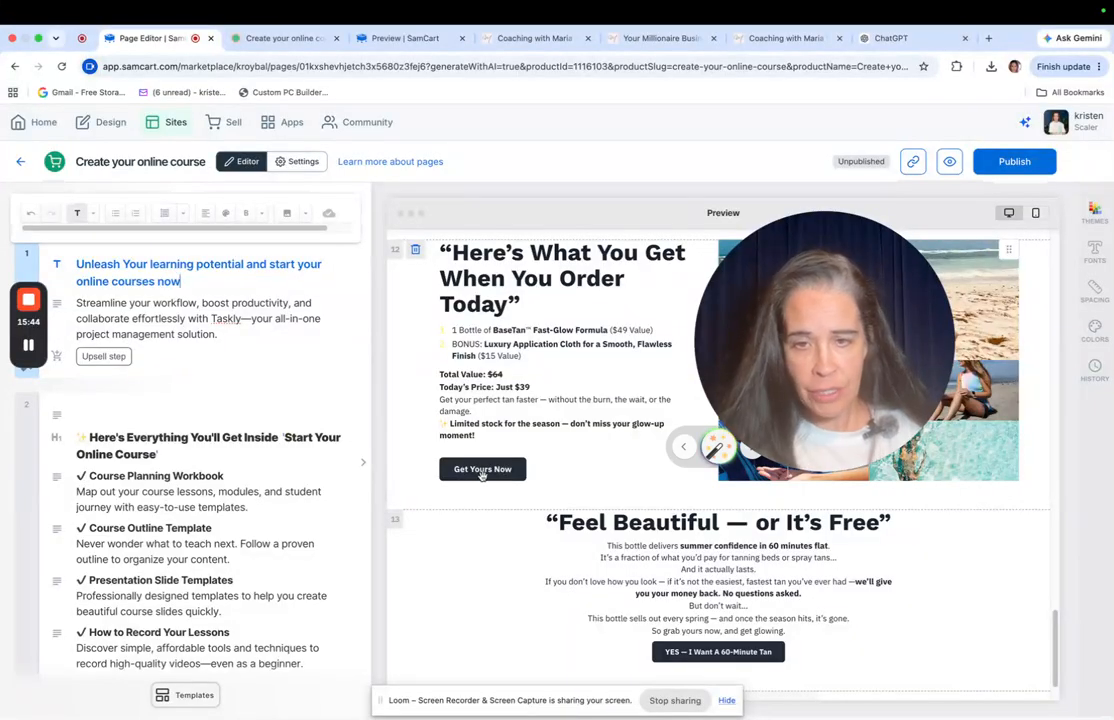
scroll(220, 478, "down", 15)
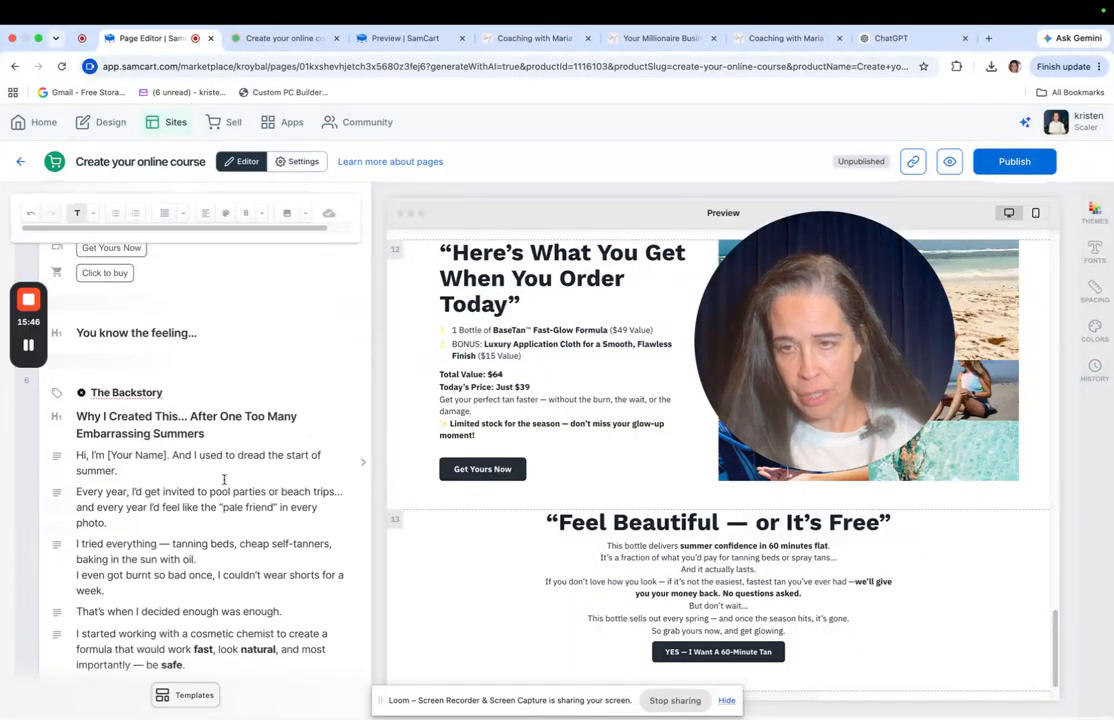
scroll(215, 440, "up", 5)
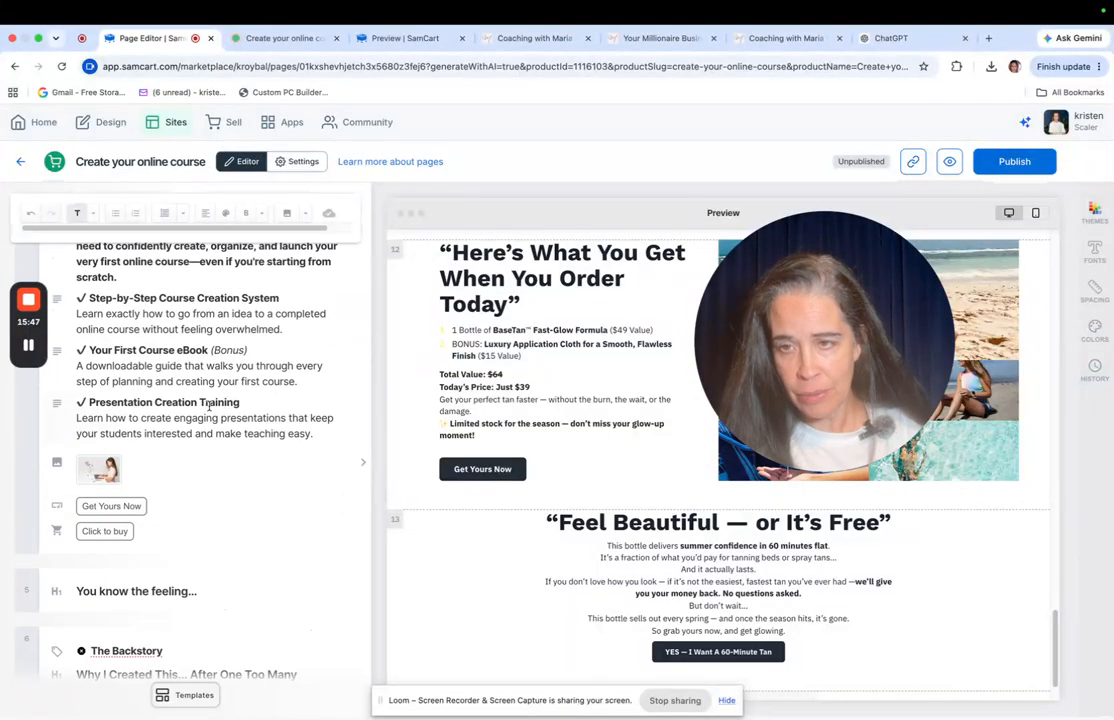
left_click(57, 507)
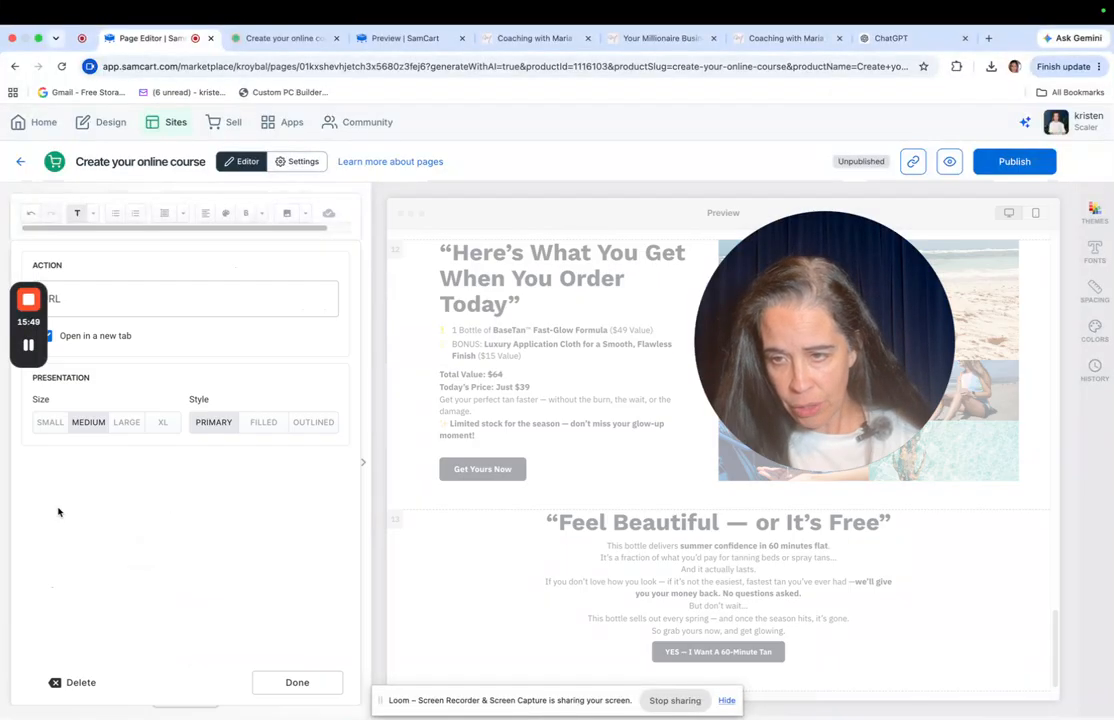
left_click(81, 683)
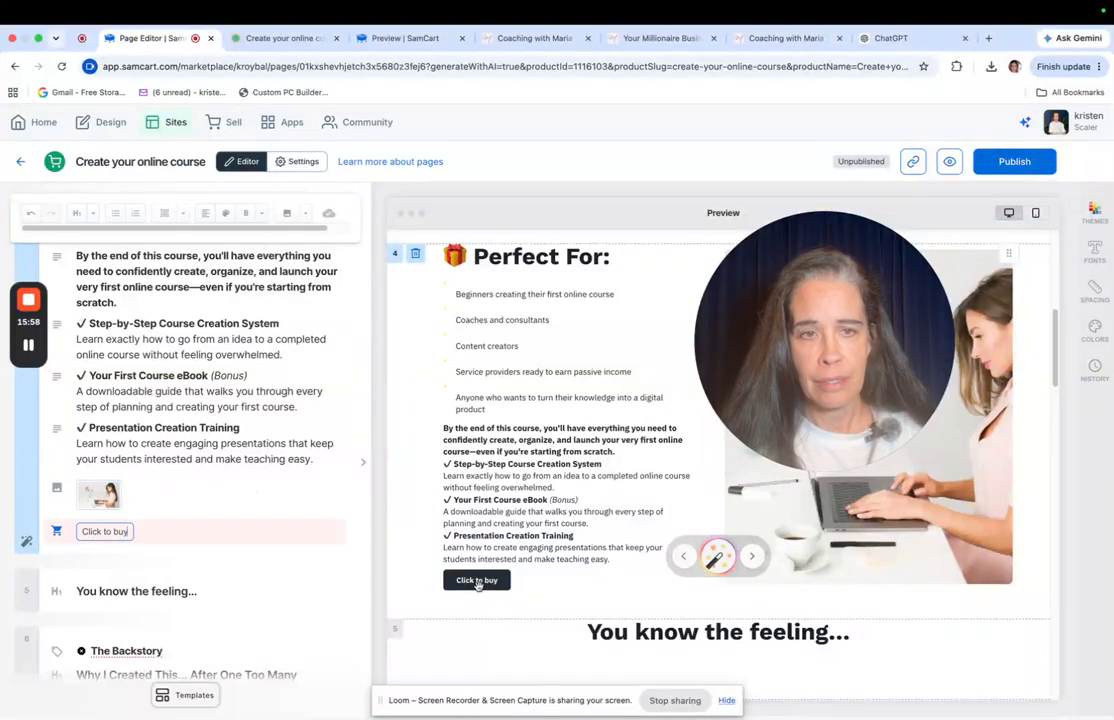
Preview the full page, test the "Click to buy" button's checkout, and return to the page editor
left_click(951, 163)
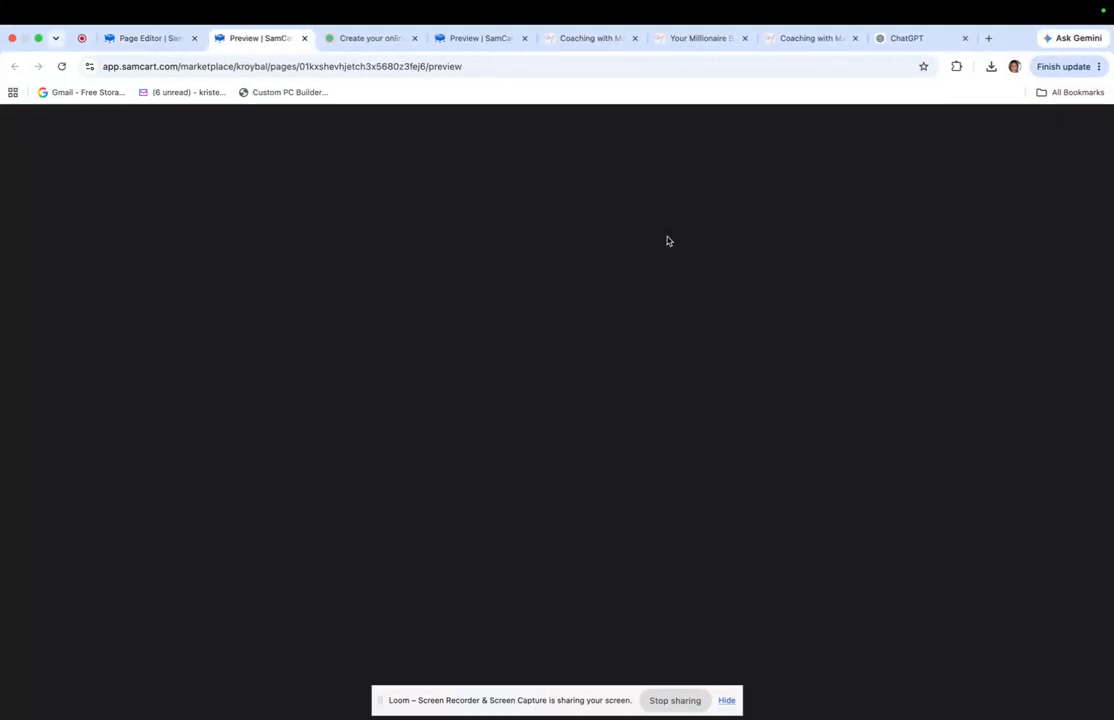
scroll(695, 375, "down", 10)
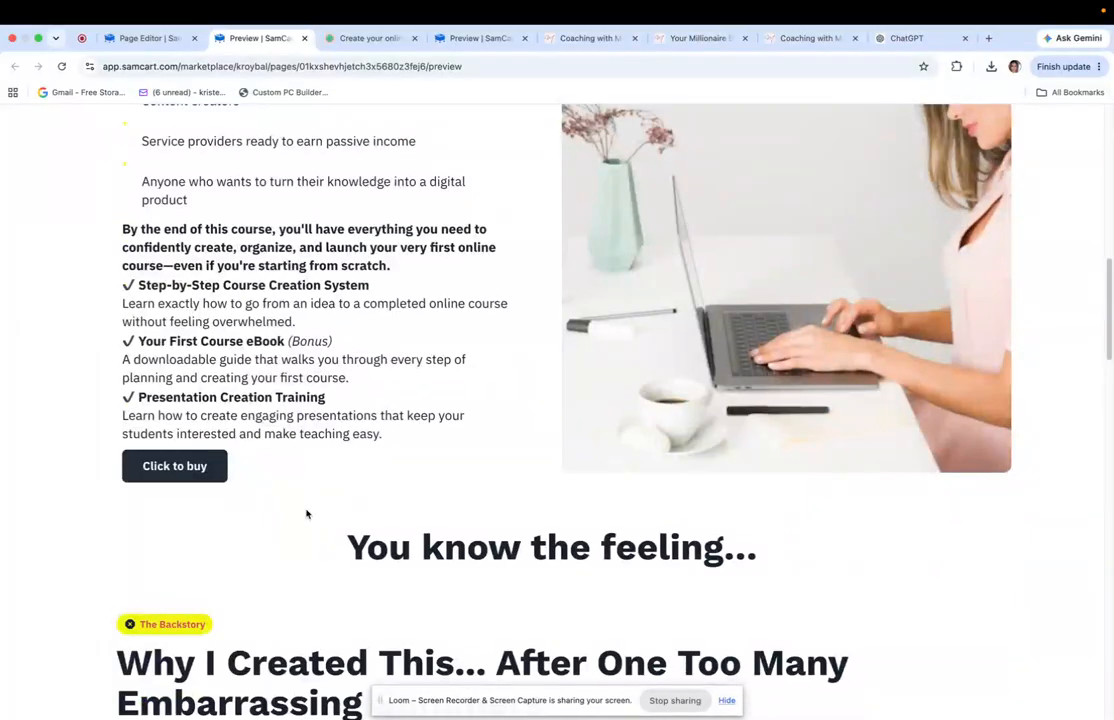
left_click(210, 470)
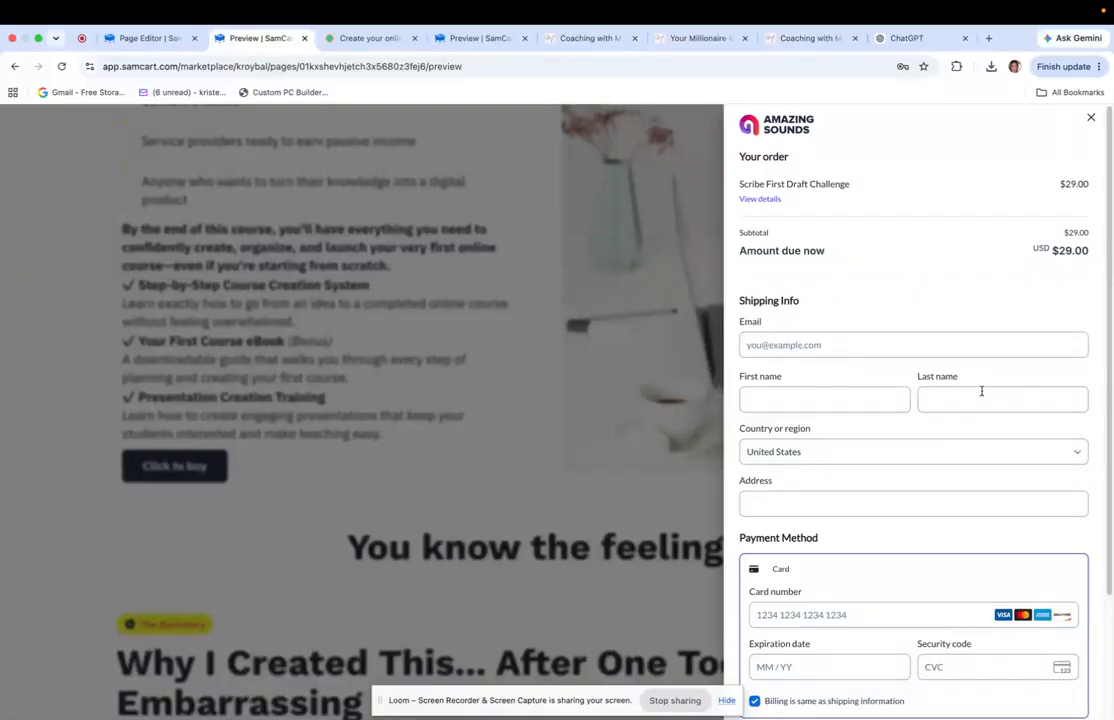
left_click(322, 476)
left_click(148, 40)
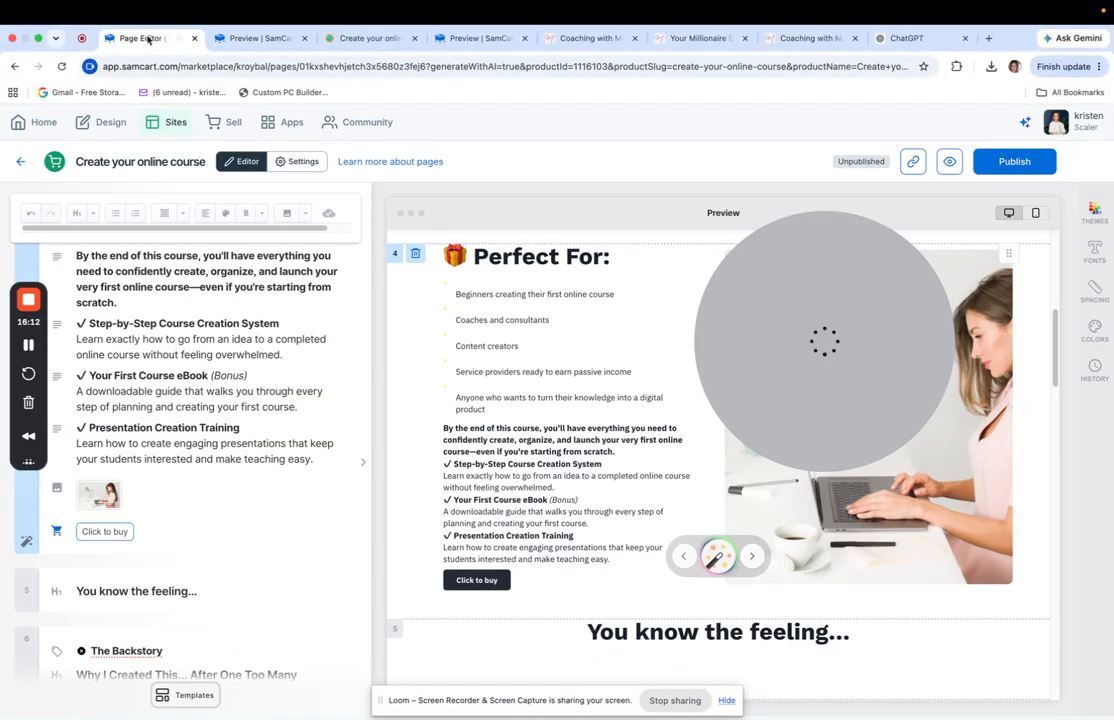
Delete the "Click to buy" checkout button from section 4
left_click(55, 533)
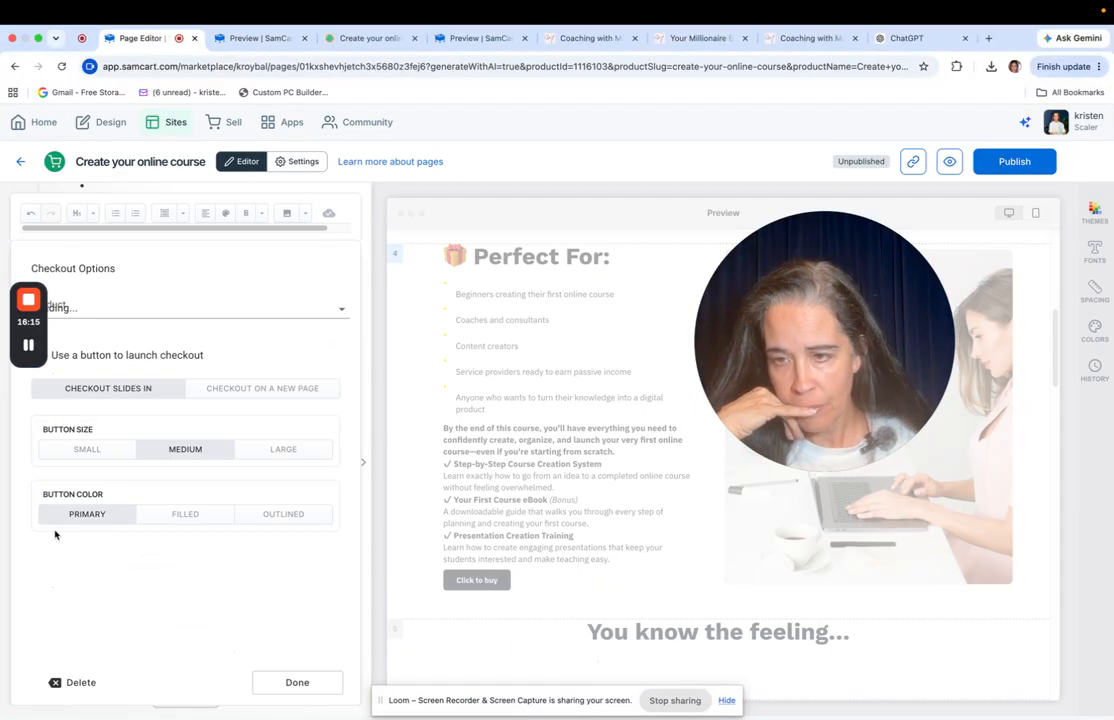
left_click(76, 682)
scroll(670, 497, "down", 15)
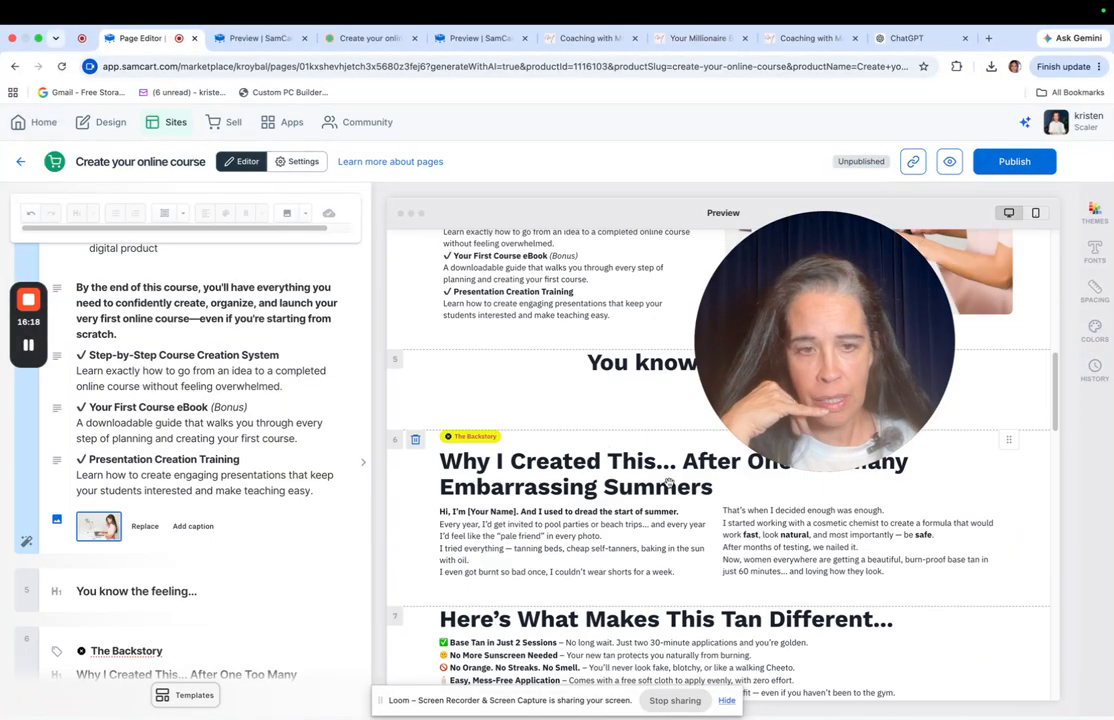
Delete the "YES — I Want A 60-Minute Tan" button from section 13, "Feel Beautiful — or It's Free"
scroll(670, 497, "down", 10)
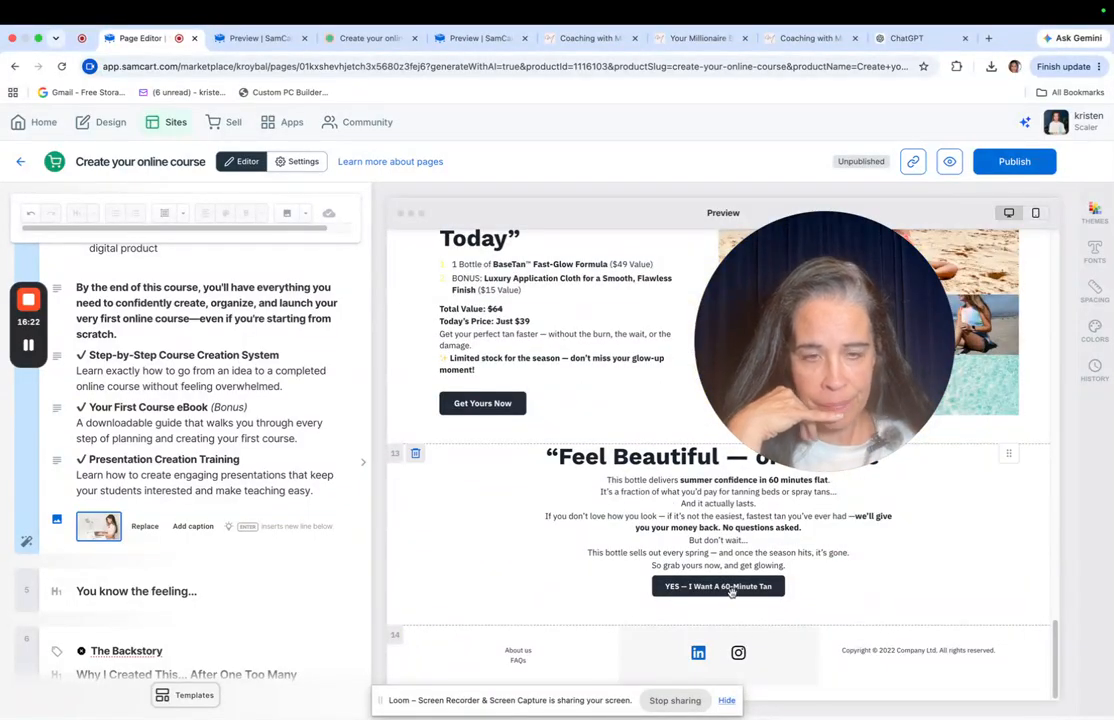
mouse_move(731, 592)
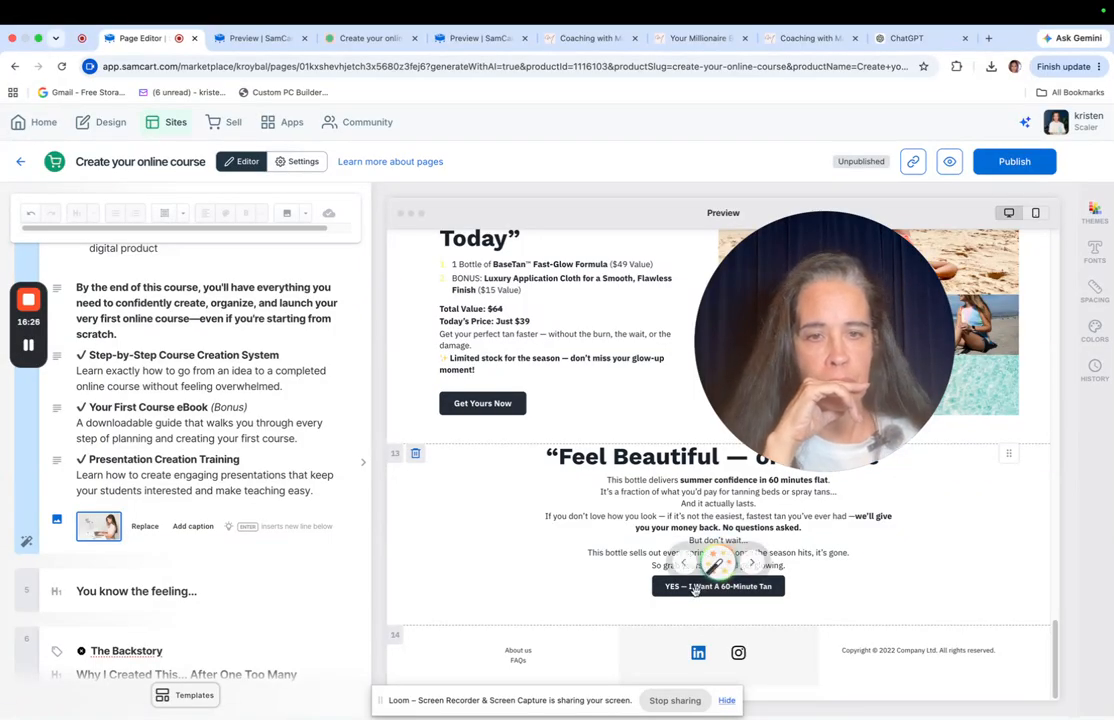
scroll(283, 550, "down", 5)
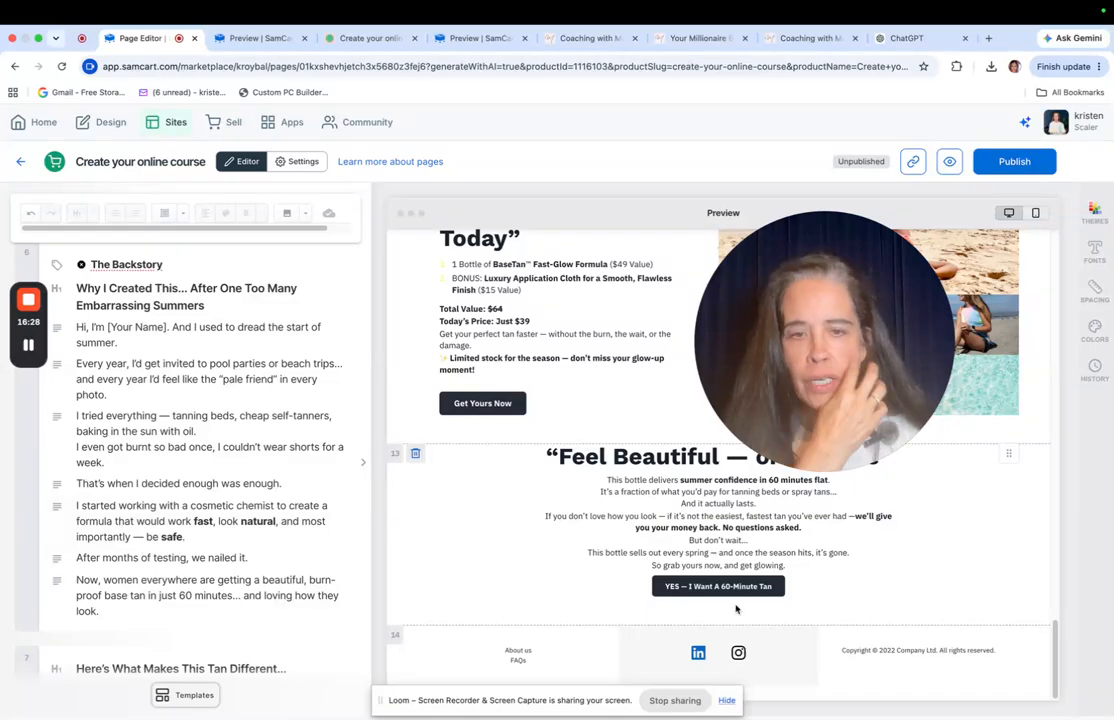
scroll(165, 440, "down", 10)
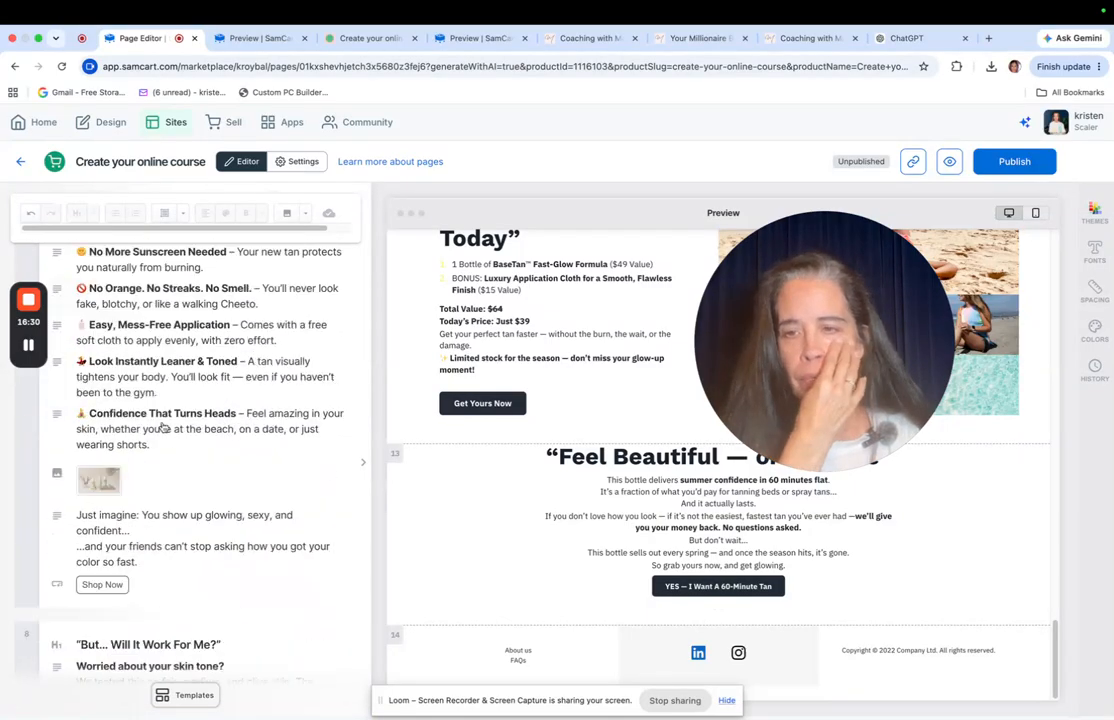
scroll(160, 462, "down", 15)
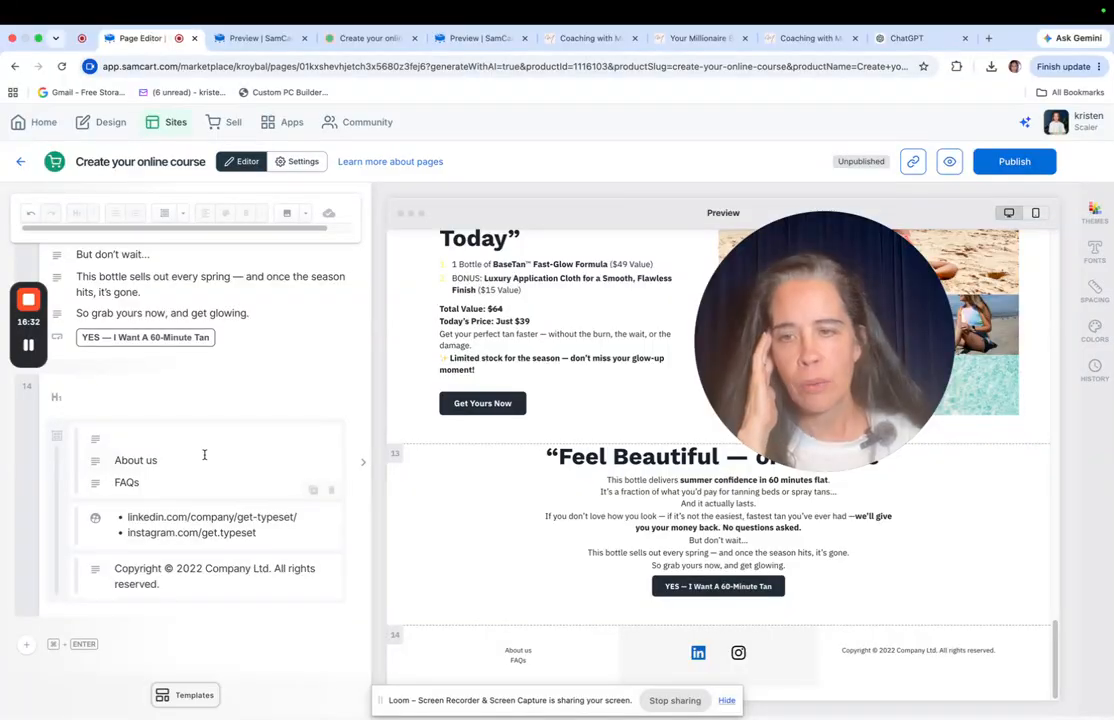
scroll(203, 520, "up", 2)
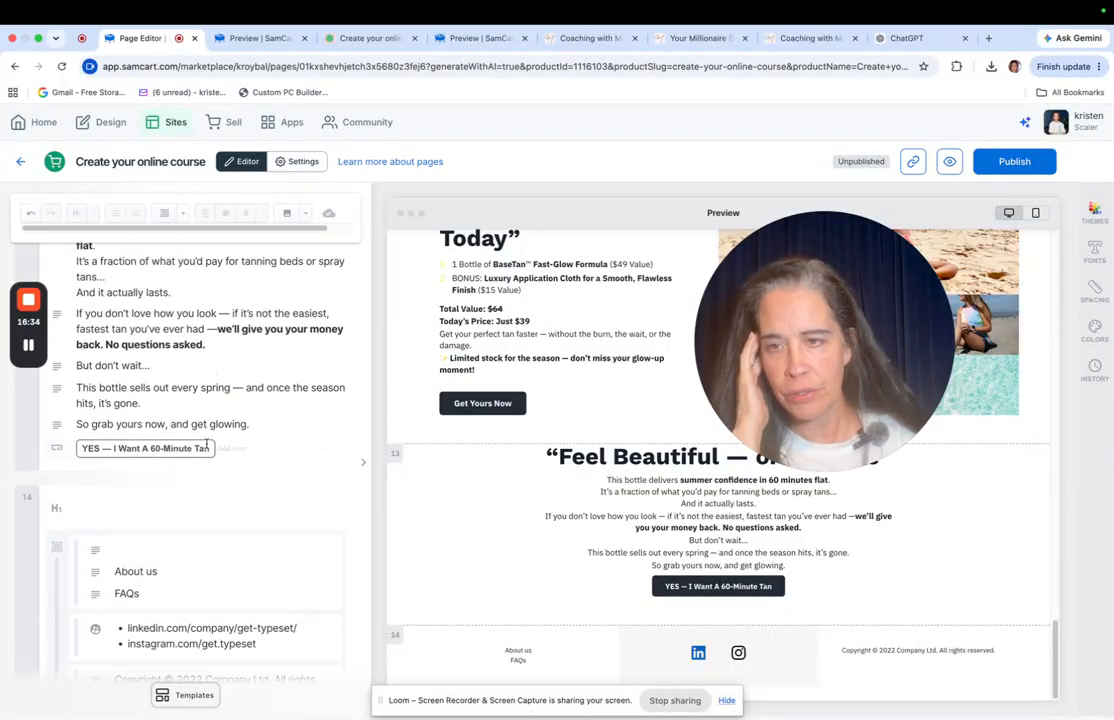
left_click(57, 450)
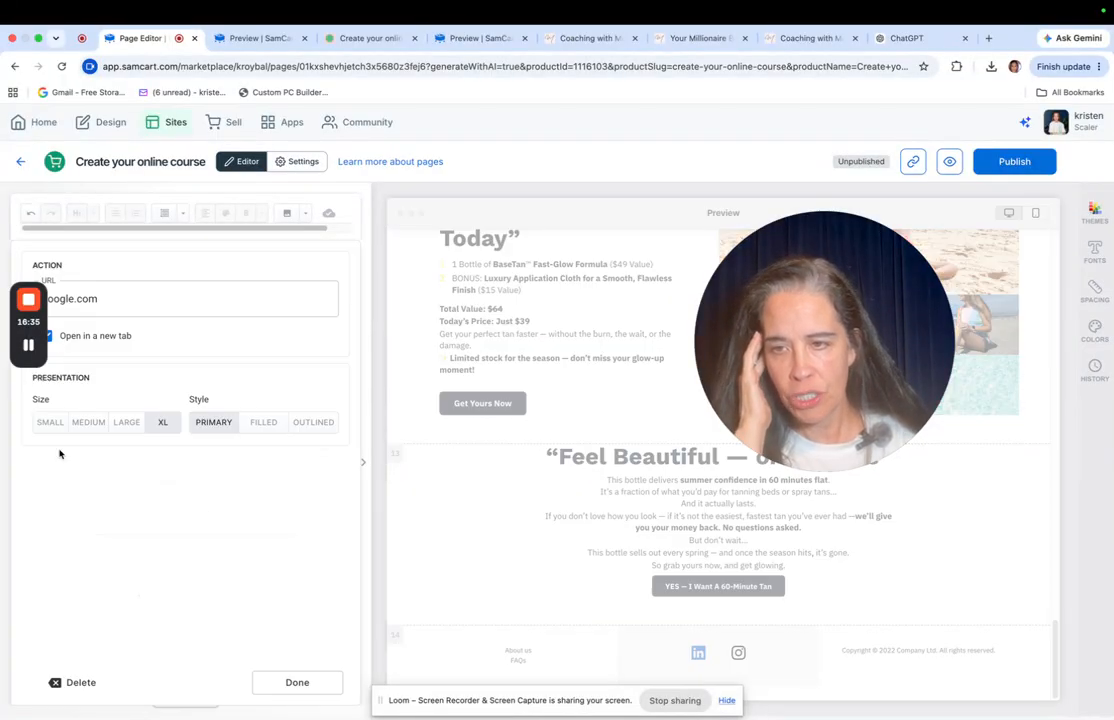
left_click(86, 684)
mouse_move(685, 515)
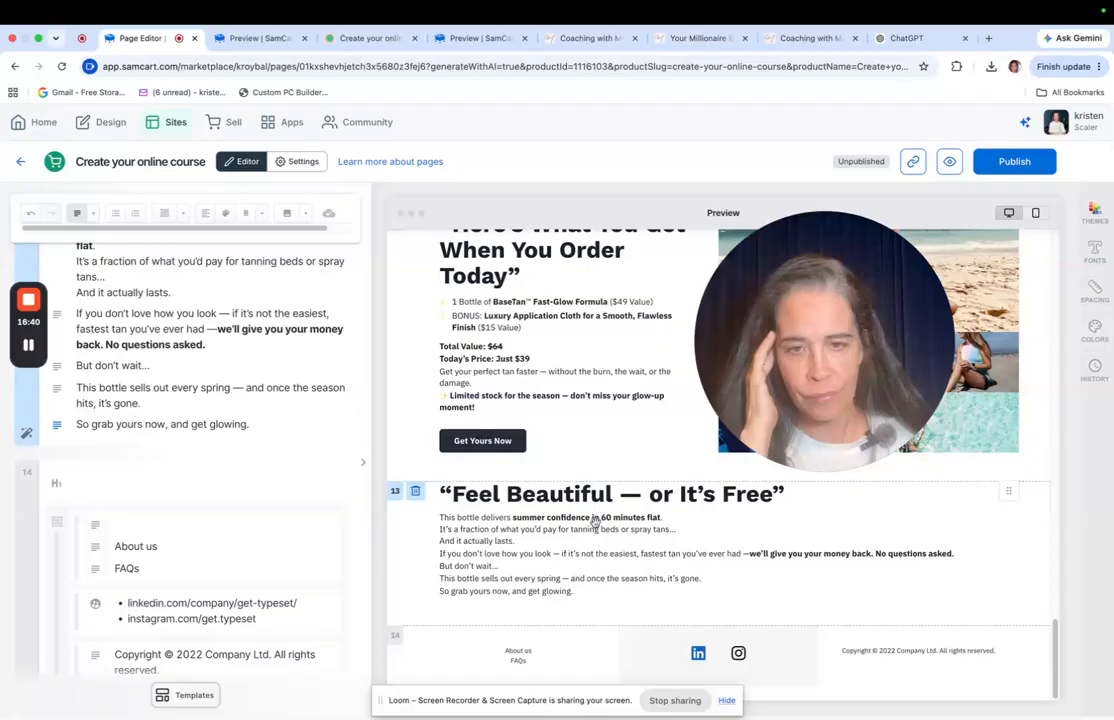
Add an embedded checkout for the "Create your online course" product in a new section below the footer, and delete footer section 14
scroll(208, 534, "down", 3)
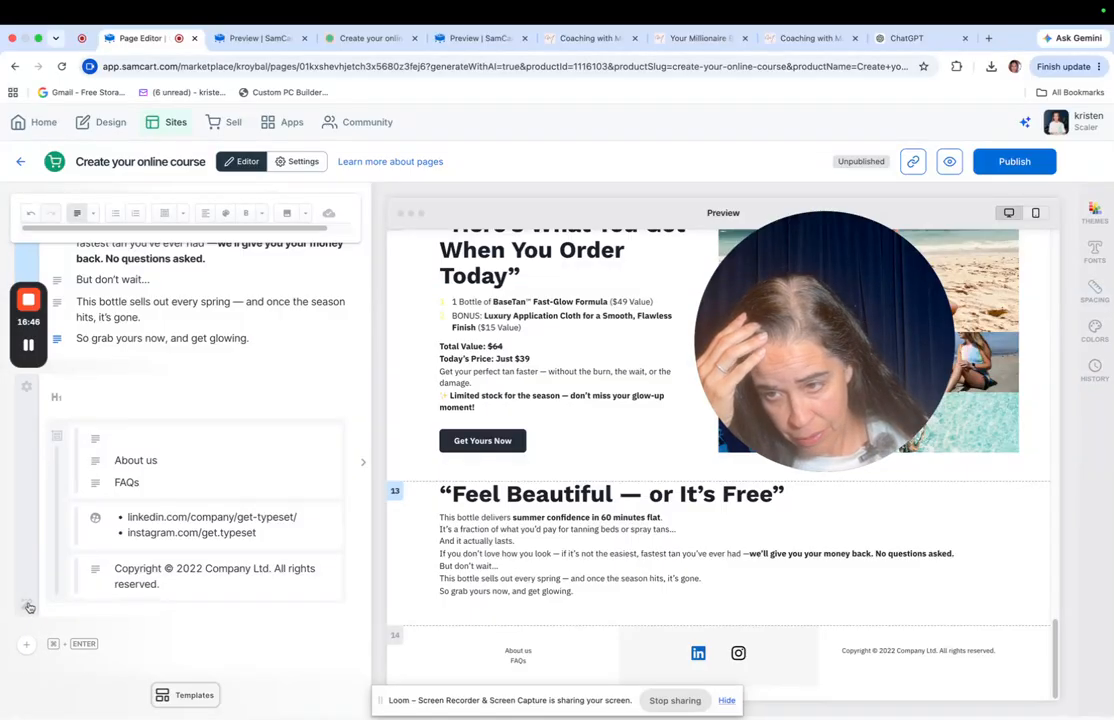
left_click(28, 608)
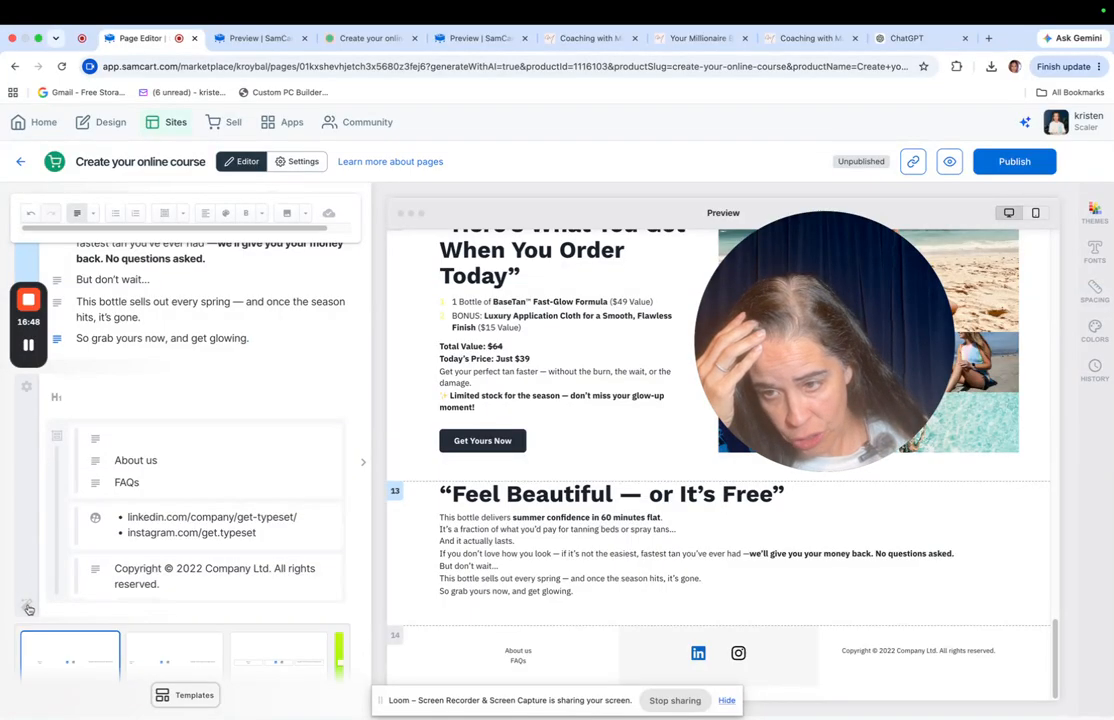
left_click(29, 609)
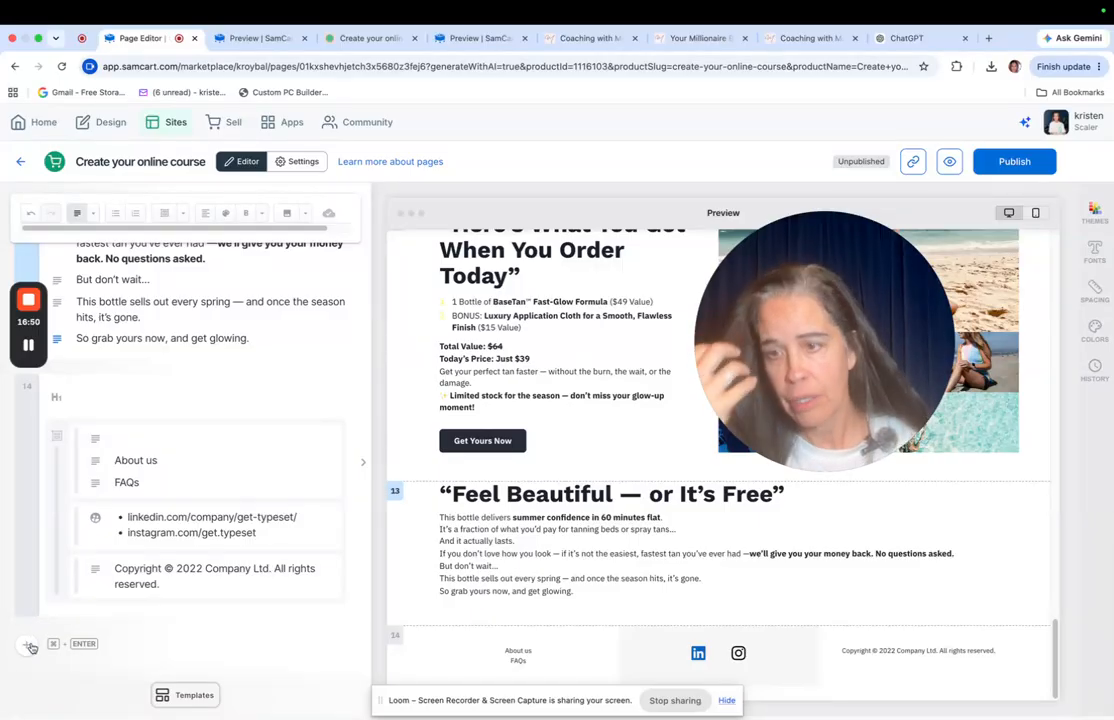
left_click(30, 646)
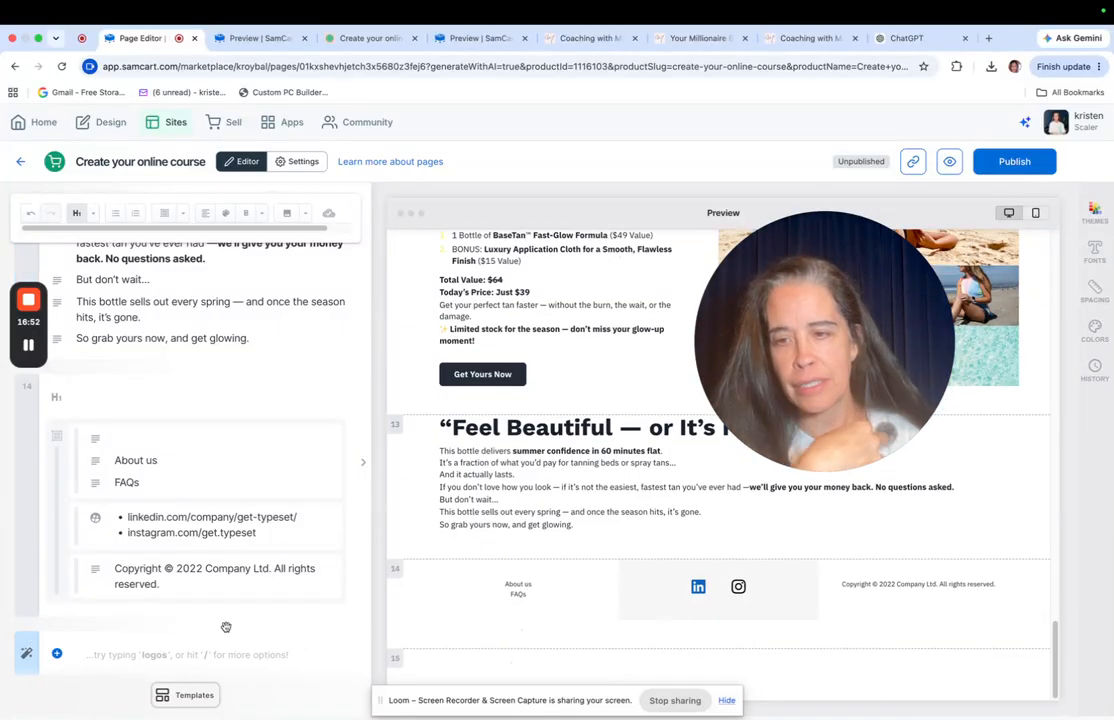
scroll(152, 485, "down", 5)
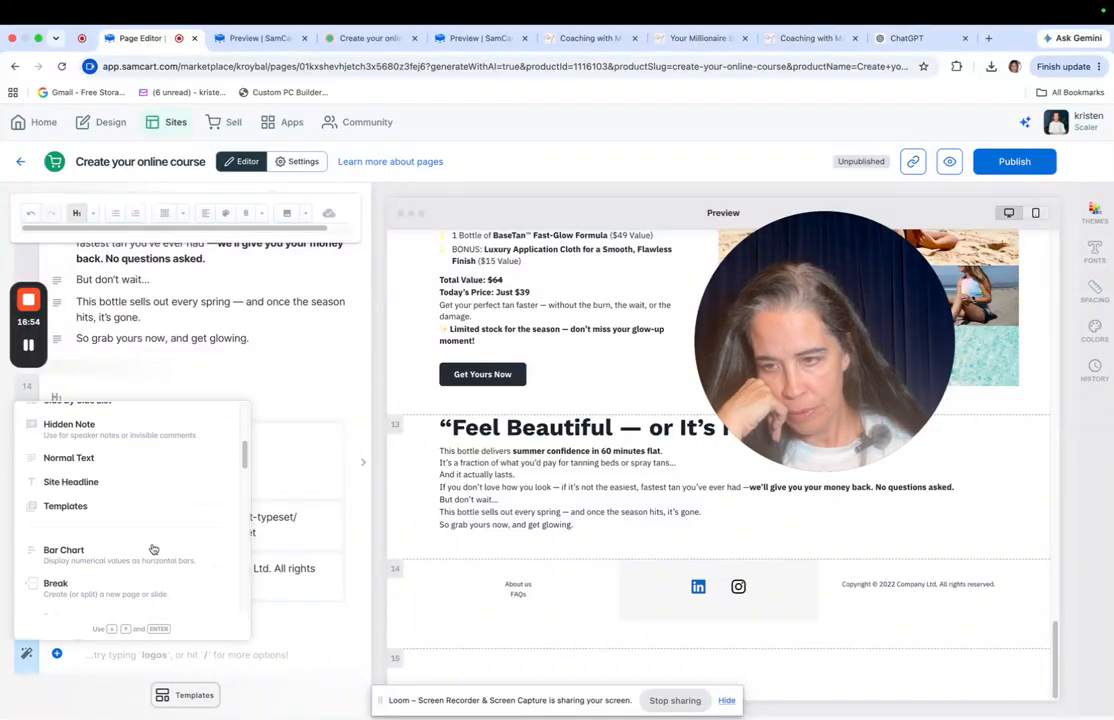
scroll(153, 500, "up", 5)
scroll(149, 507, "down", 5)
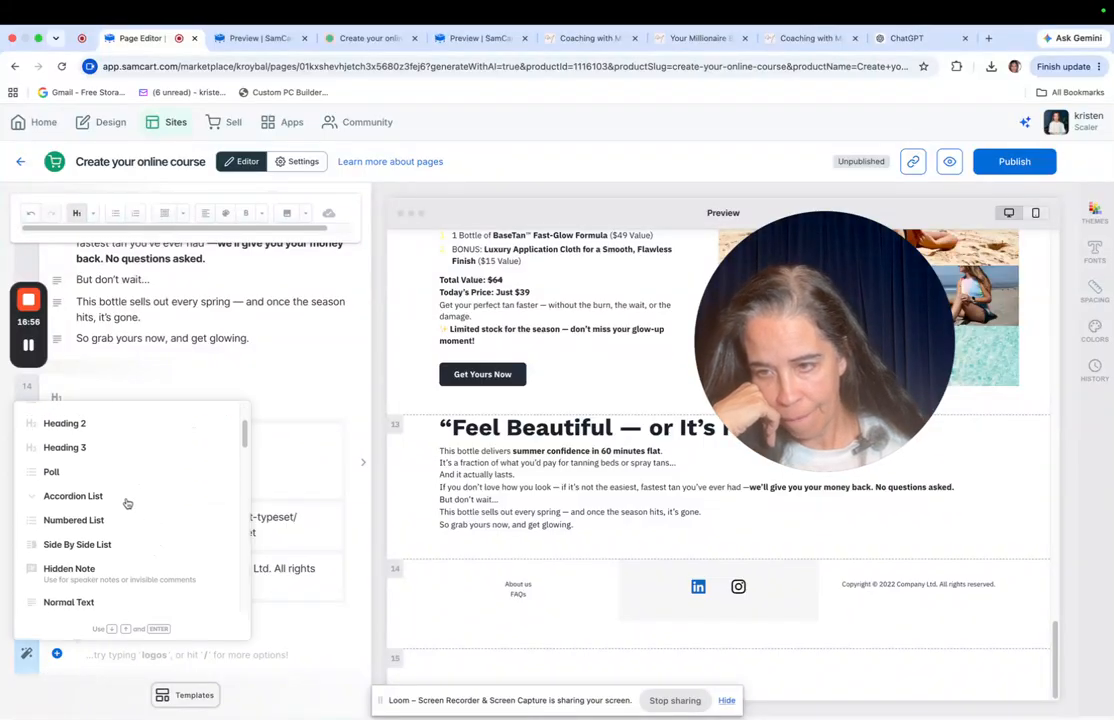
scroll(130, 503, "down", 3)
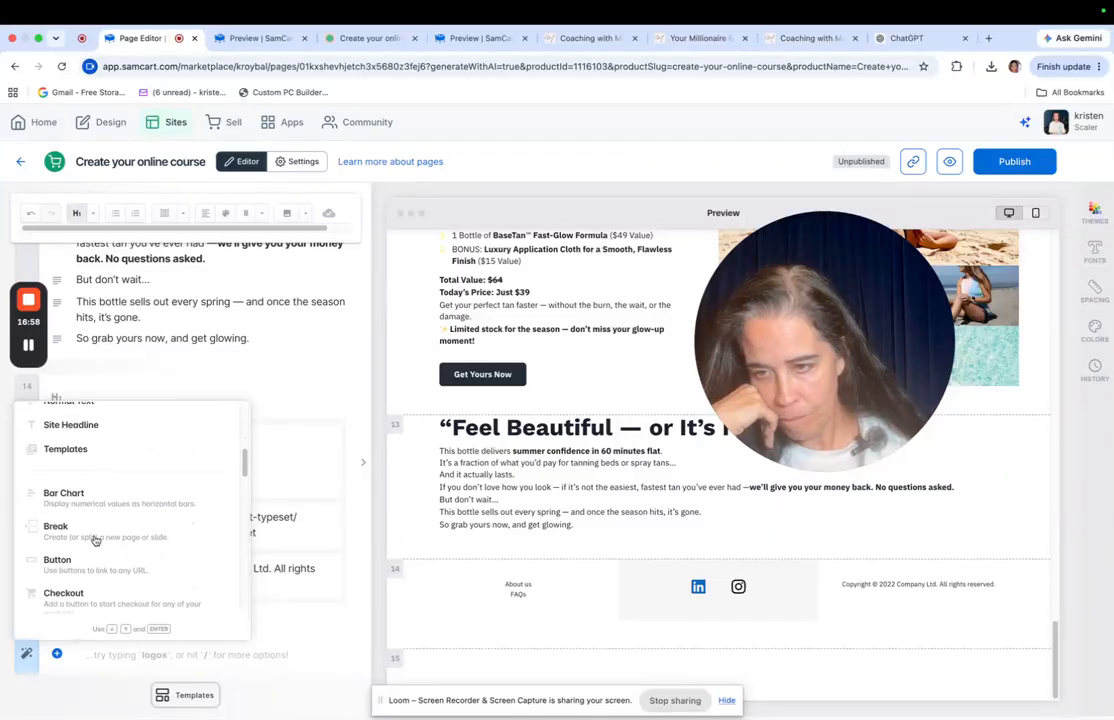
left_click(88, 527)
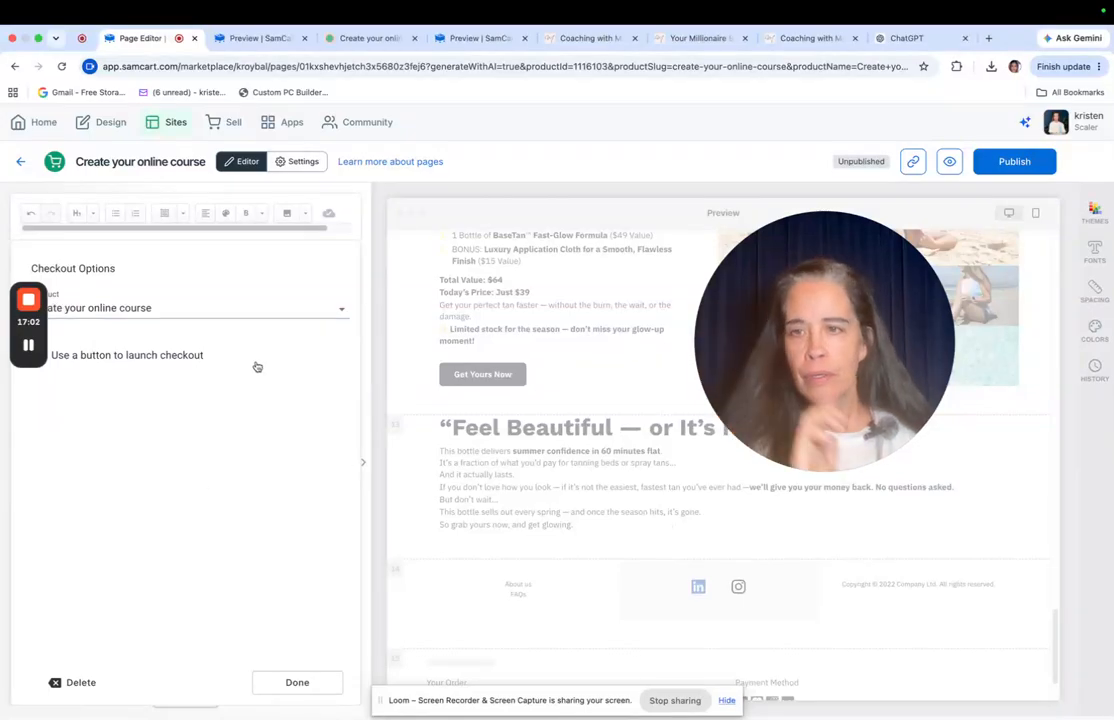
left_click(297, 683)
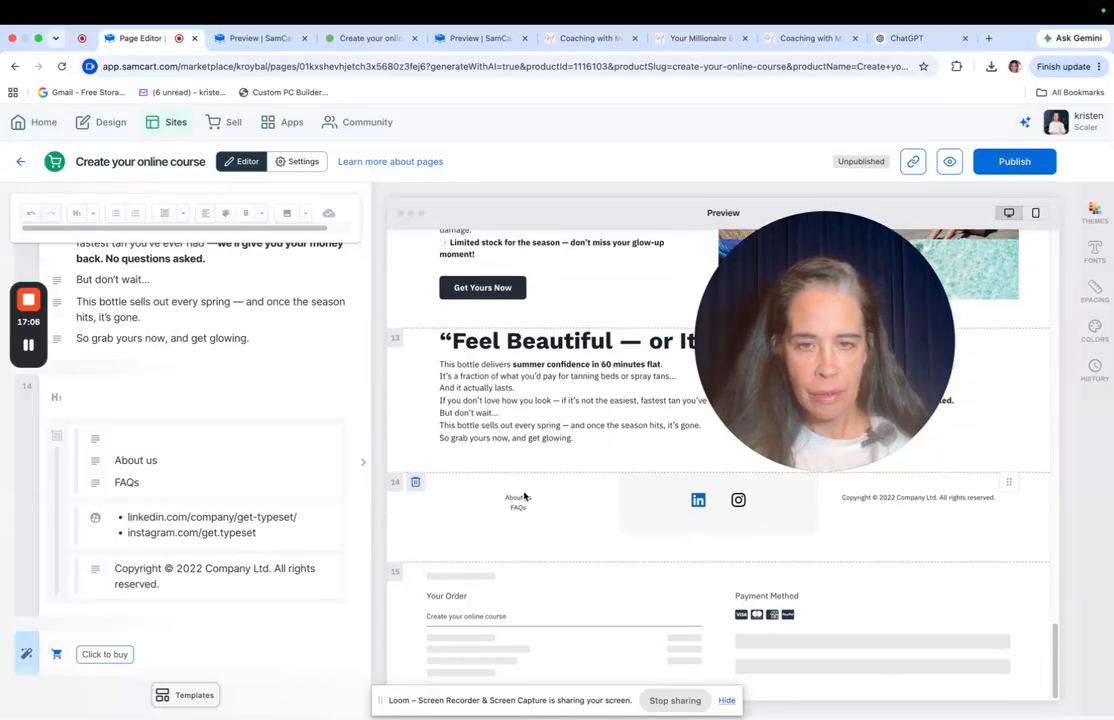
left_click(416, 485)
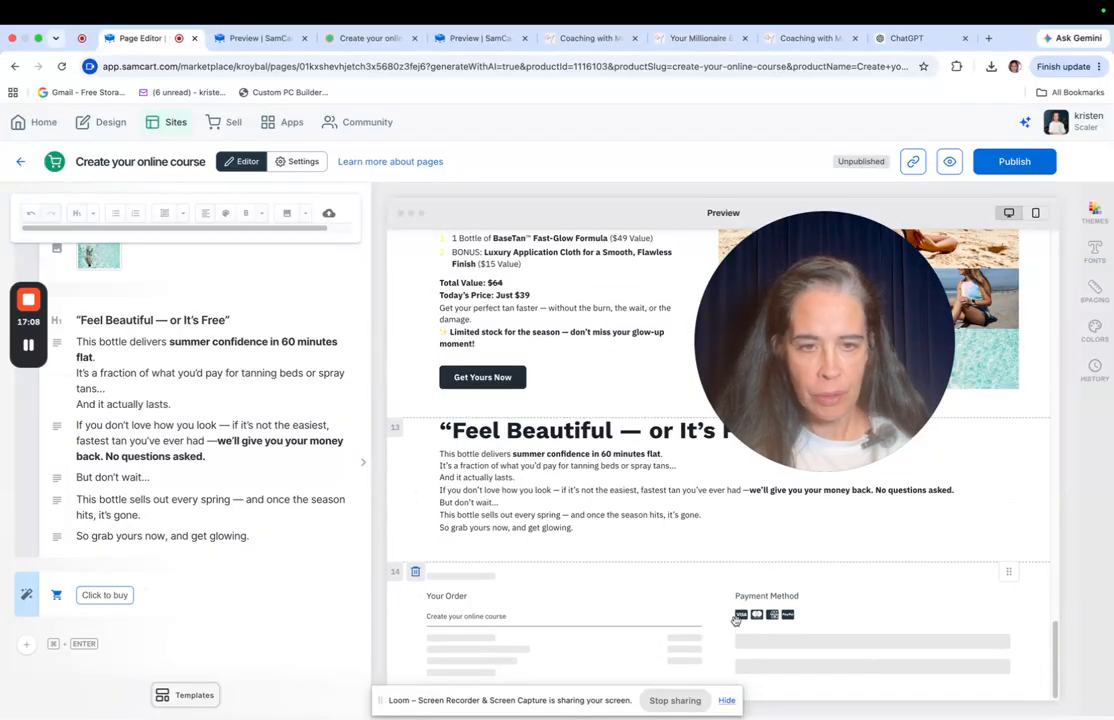
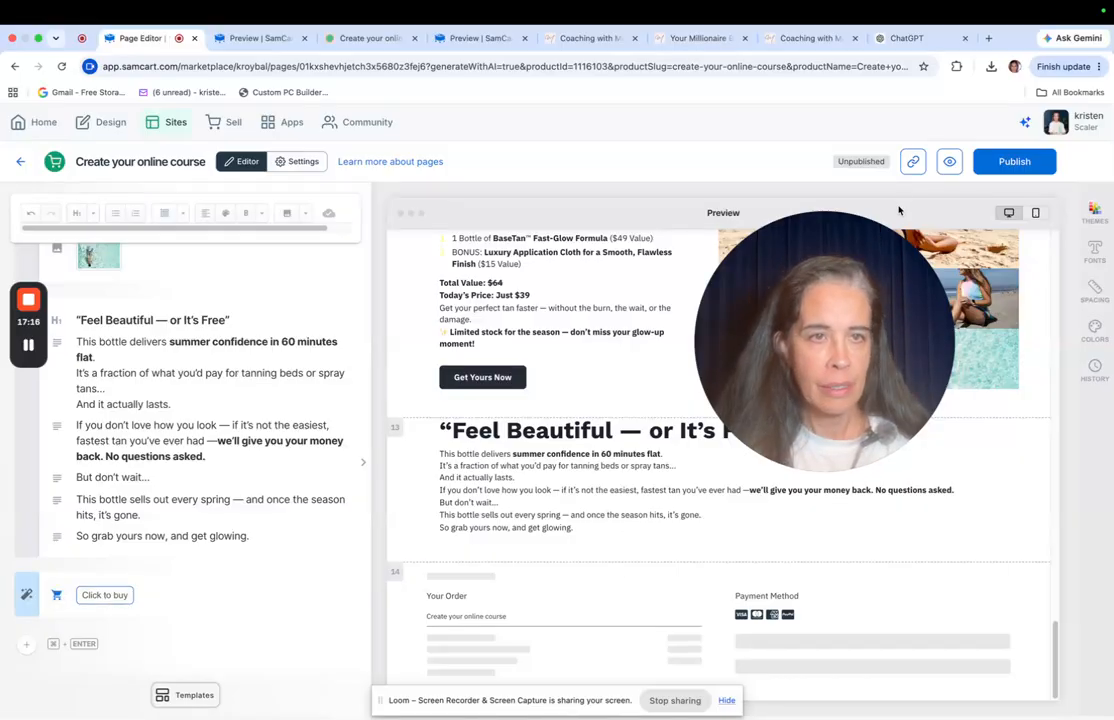
Preview the full page, review its content sections and the embedded checkout form, and return to the page editor
left_click(947, 161)
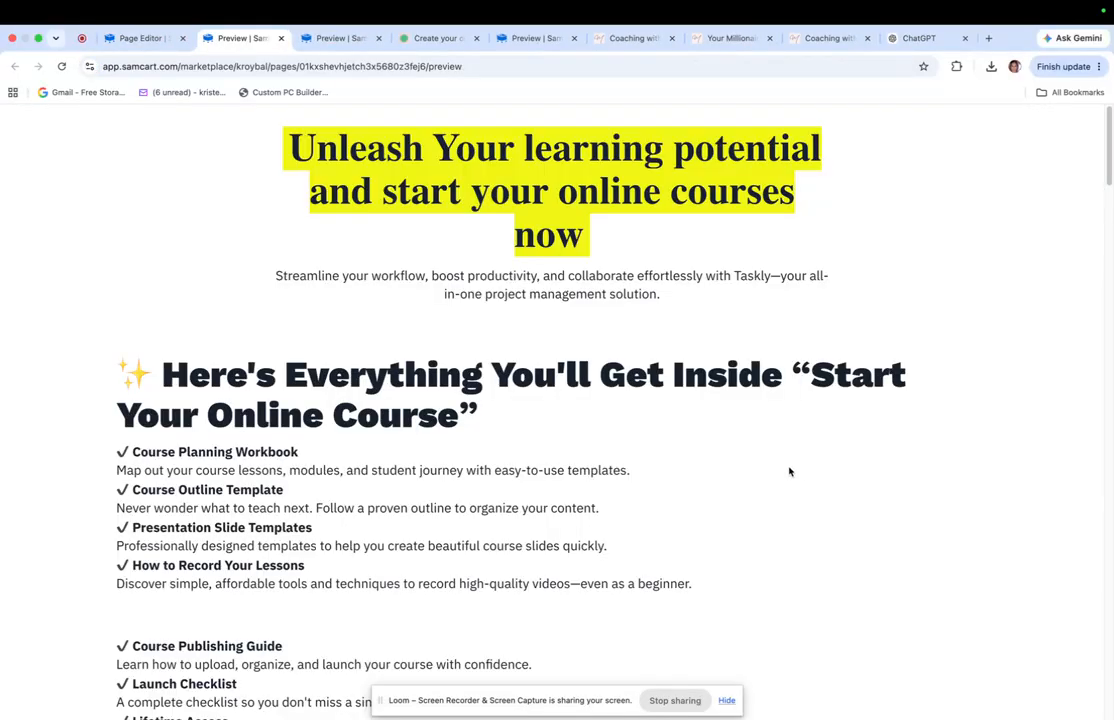
scroll(783, 468, "down", 5)
scroll(704, 487, "down", 20)
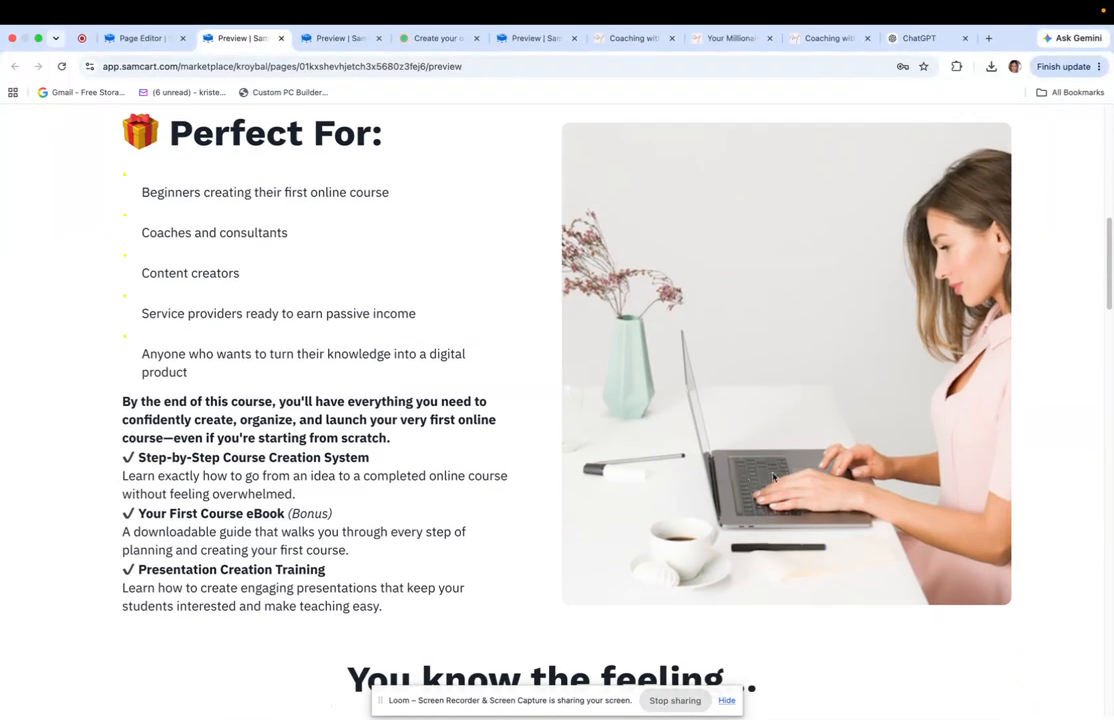
scroll(785, 478, "down", 20)
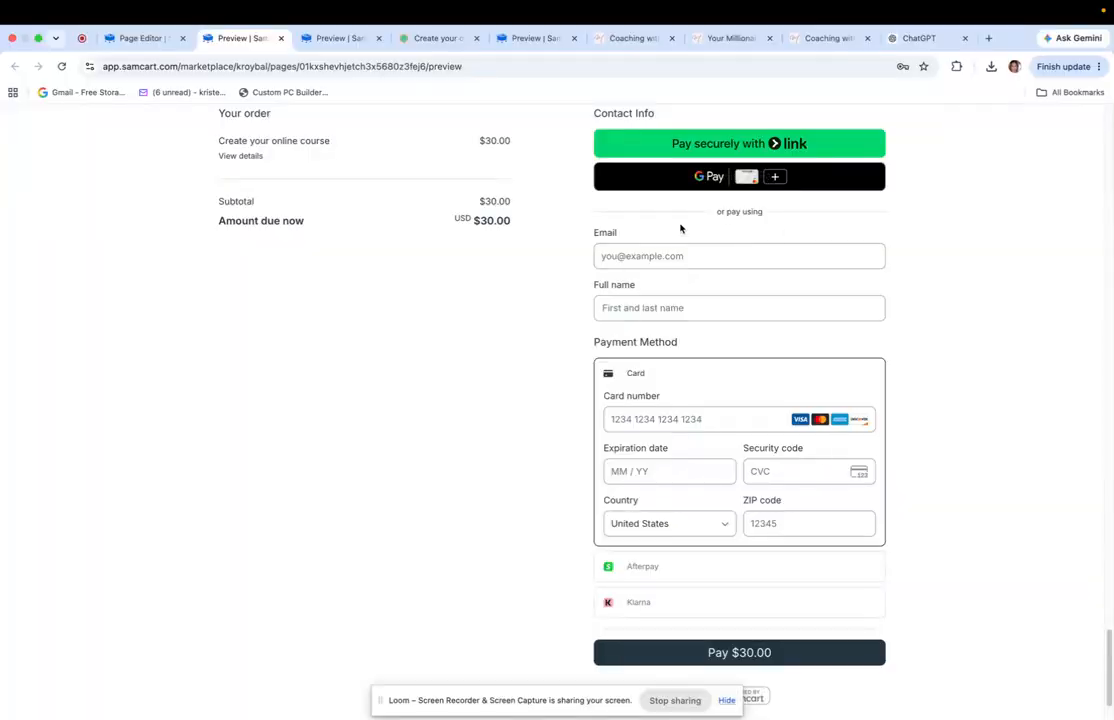
scroll(791, 455, "down", 2)
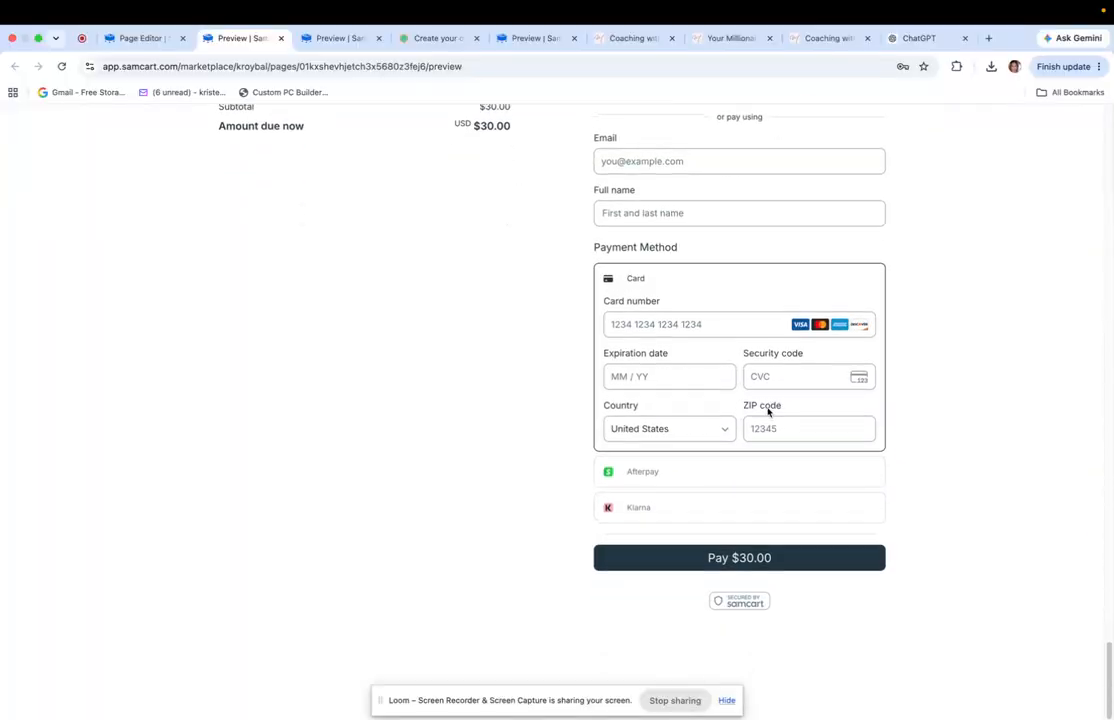
scroll(768, 413, "up", 8)
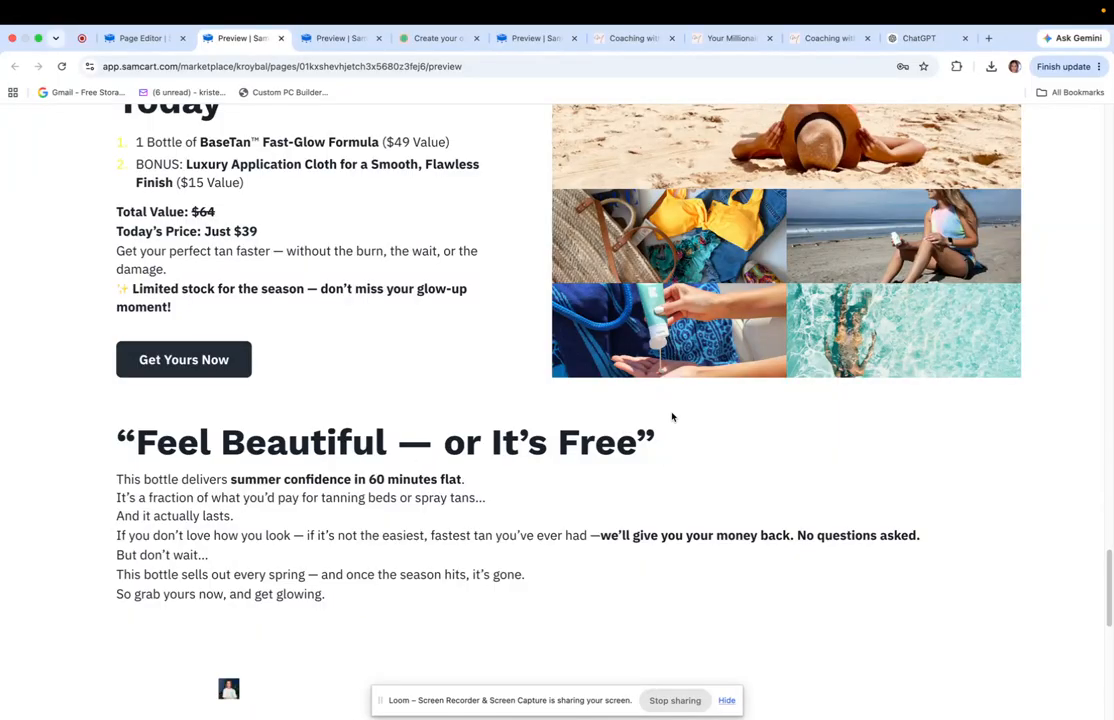
scroll(672, 416, "up", 15)
scroll(676, 414, "up", 5)
scroll(678, 415, "down", 10)
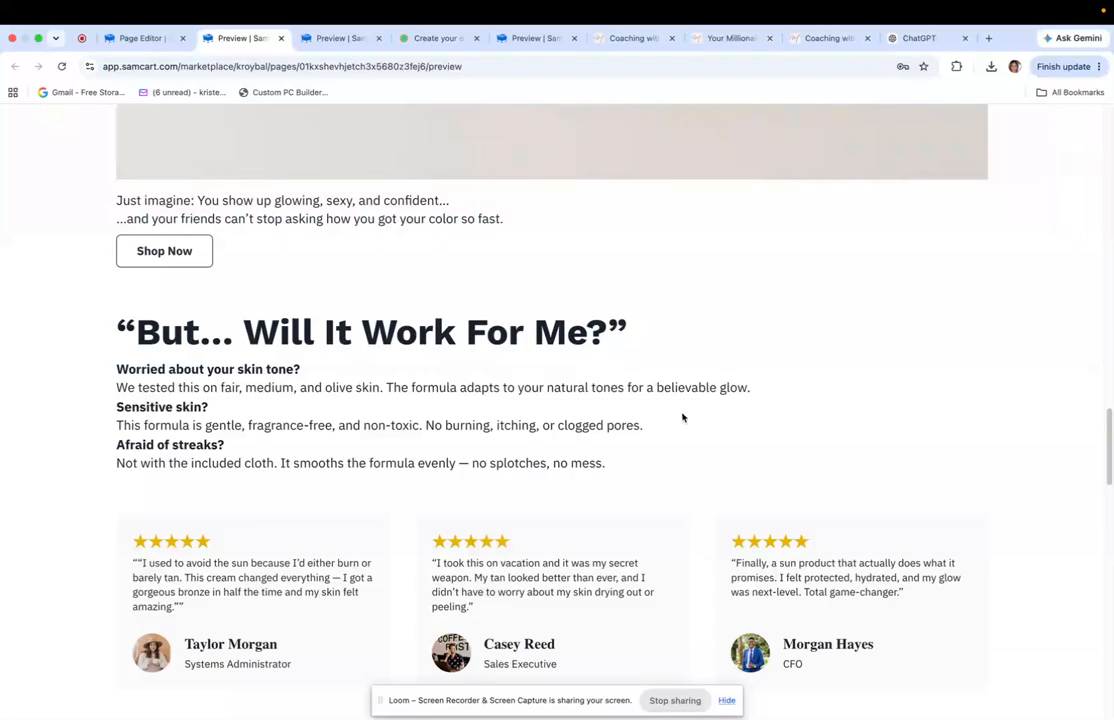
scroll(683, 417, "down", 3)
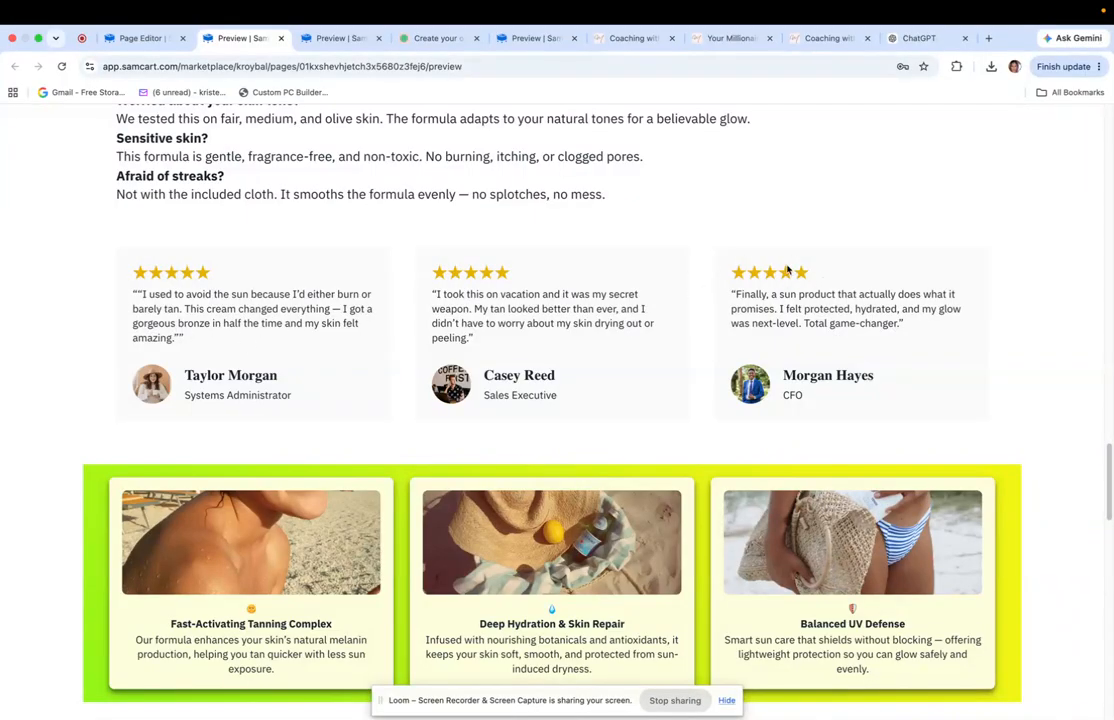
left_click(135, 42)
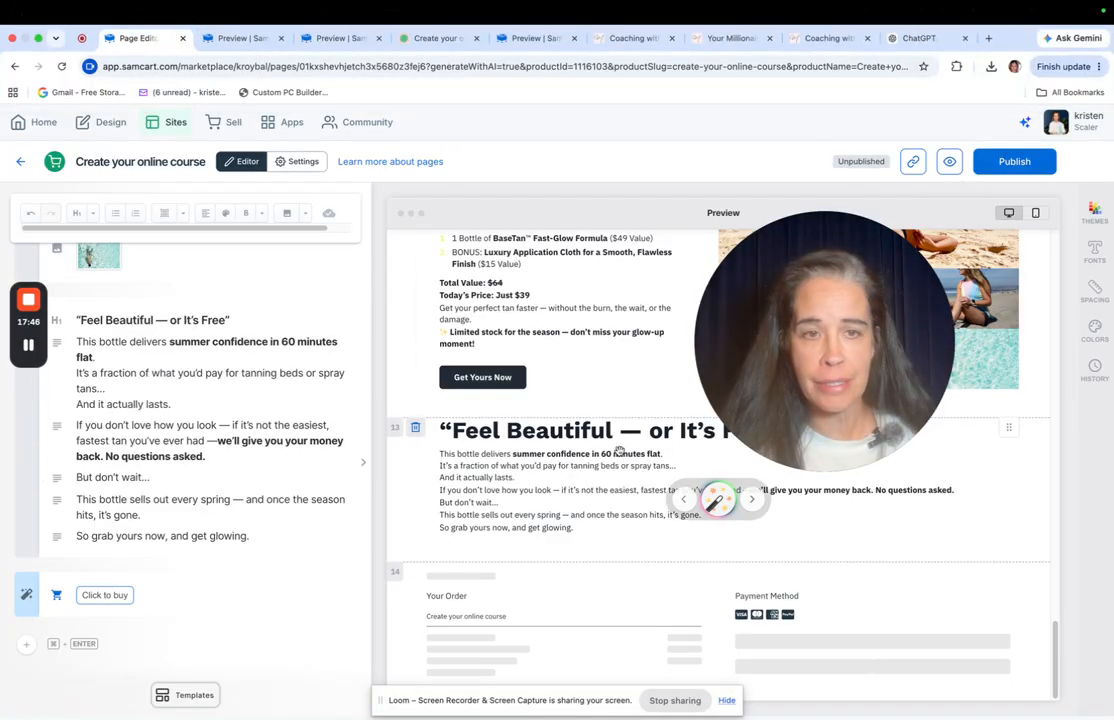
left_click_drag(913, 381, 606, 534)
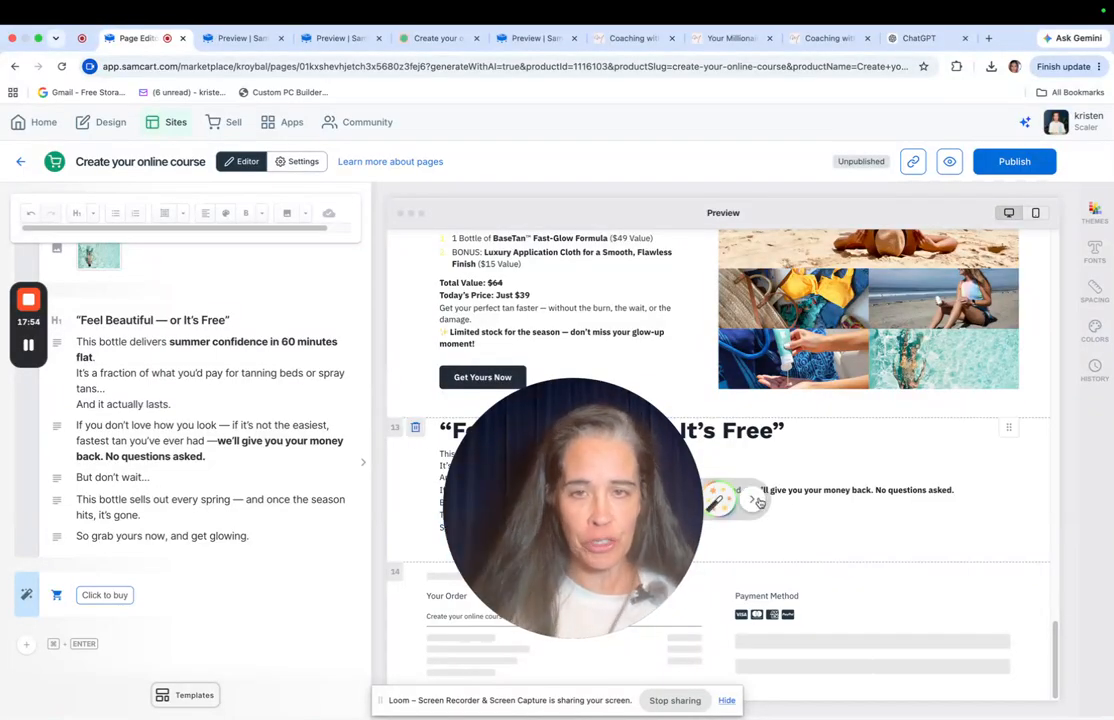
left_click_drag(607, 511, 354, 537)
scroll(878, 358, "down", 10)
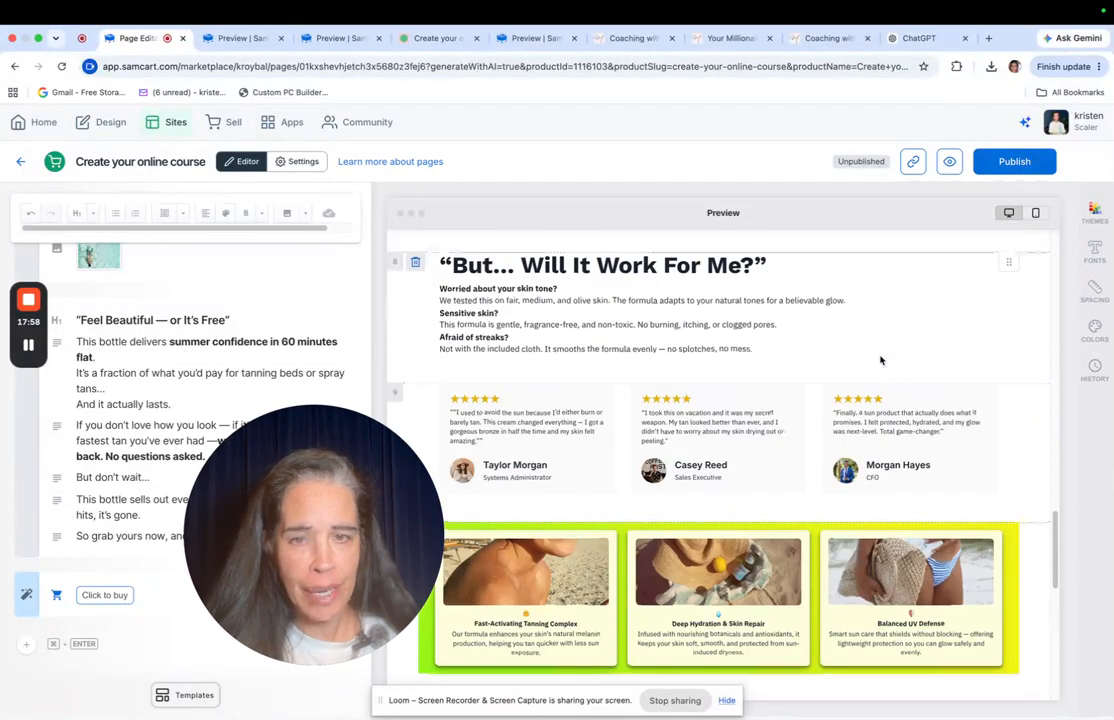
scroll(878, 357, "up", 3)
scroll(878, 357, "up", 15)
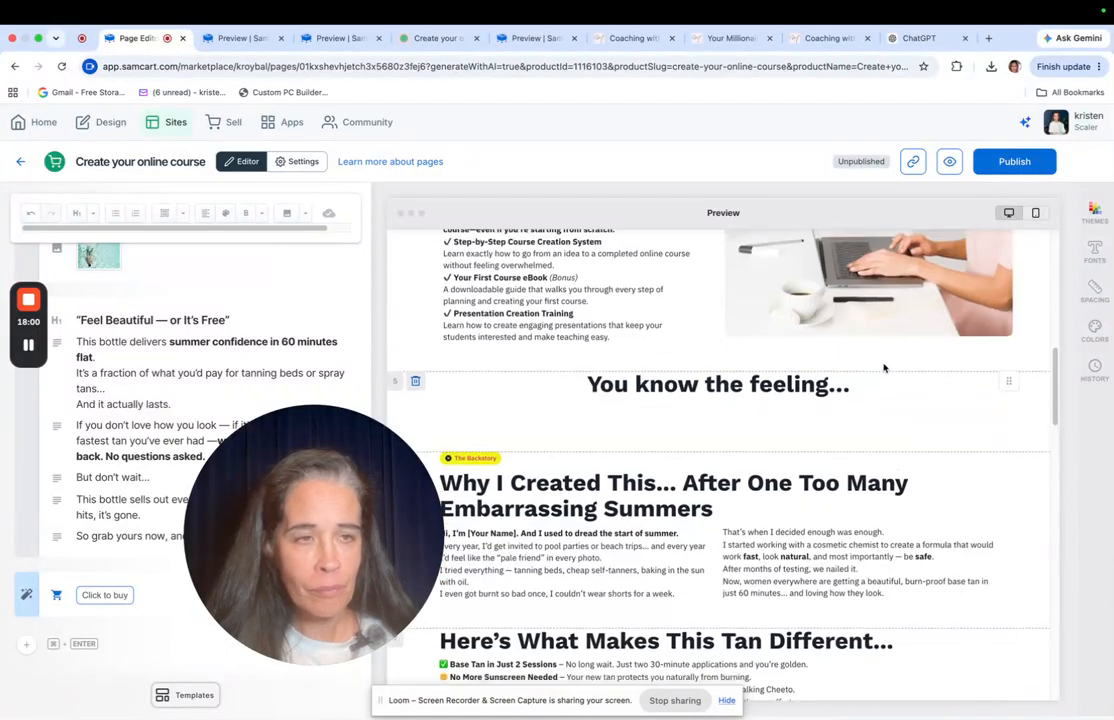
scroll(913, 312, "up", 2)
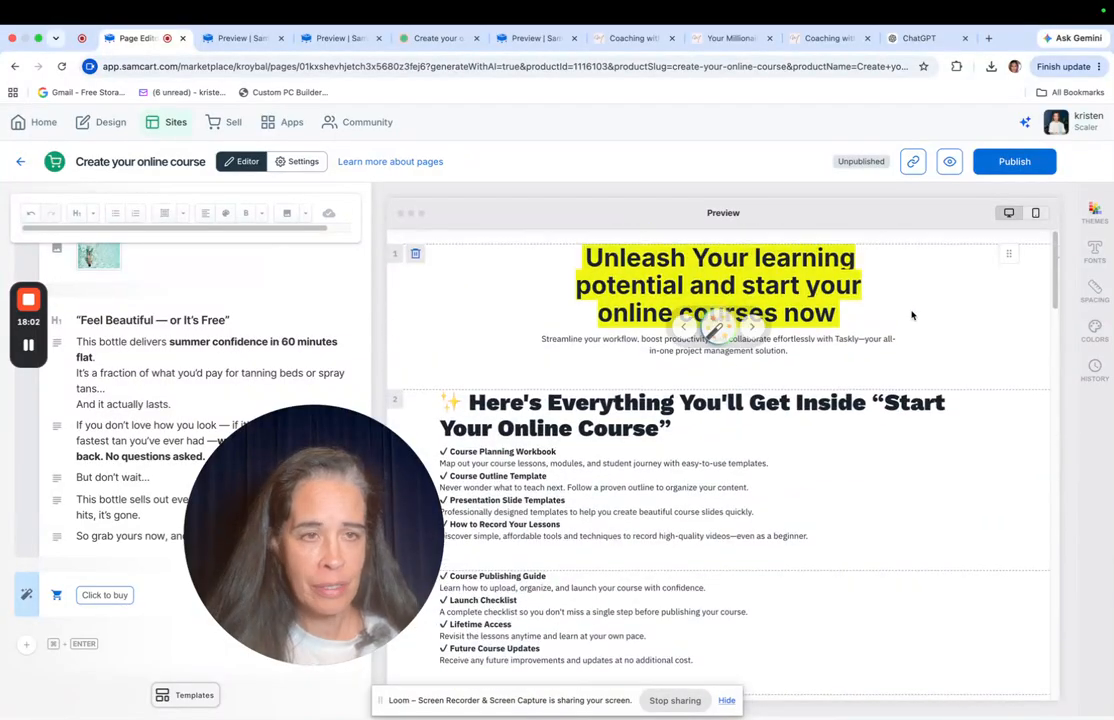
Try the saved themes "Copy of Pulse W..." and "Copy of Simple", and apply the pink "Copy of CMYK" theme to the whole page
left_click(1096, 213)
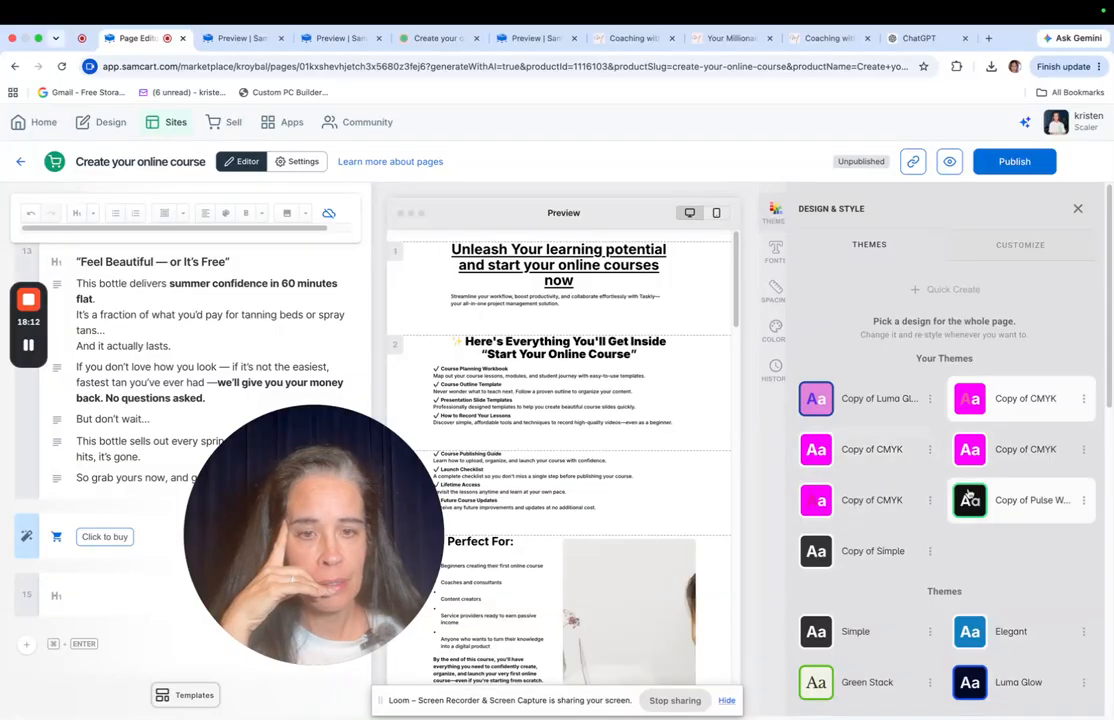
left_click(968, 496)
scroll(650, 424, "down", 5)
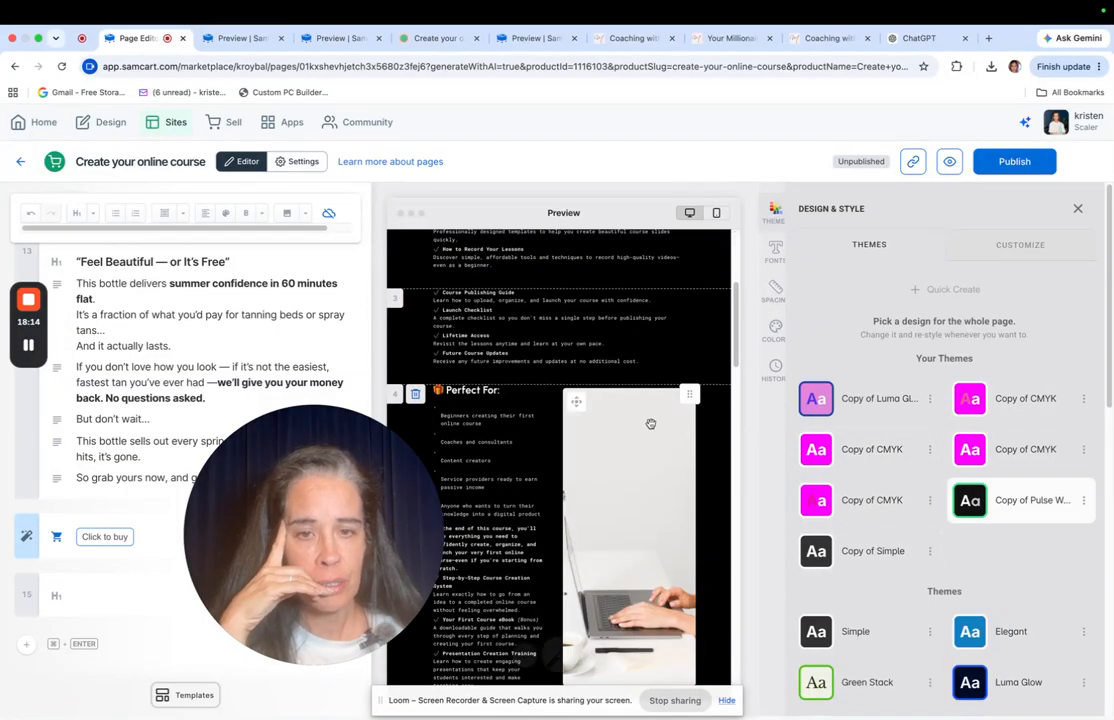
scroll(640, 480, "down", 1)
left_click(855, 551)
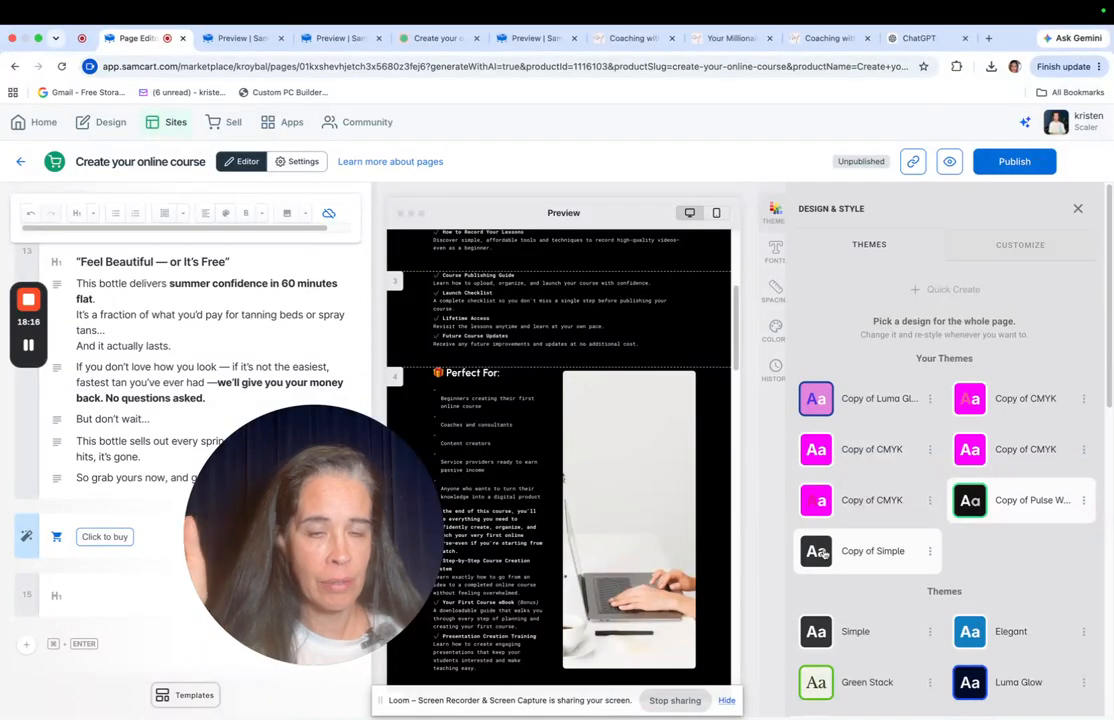
left_click(847, 450)
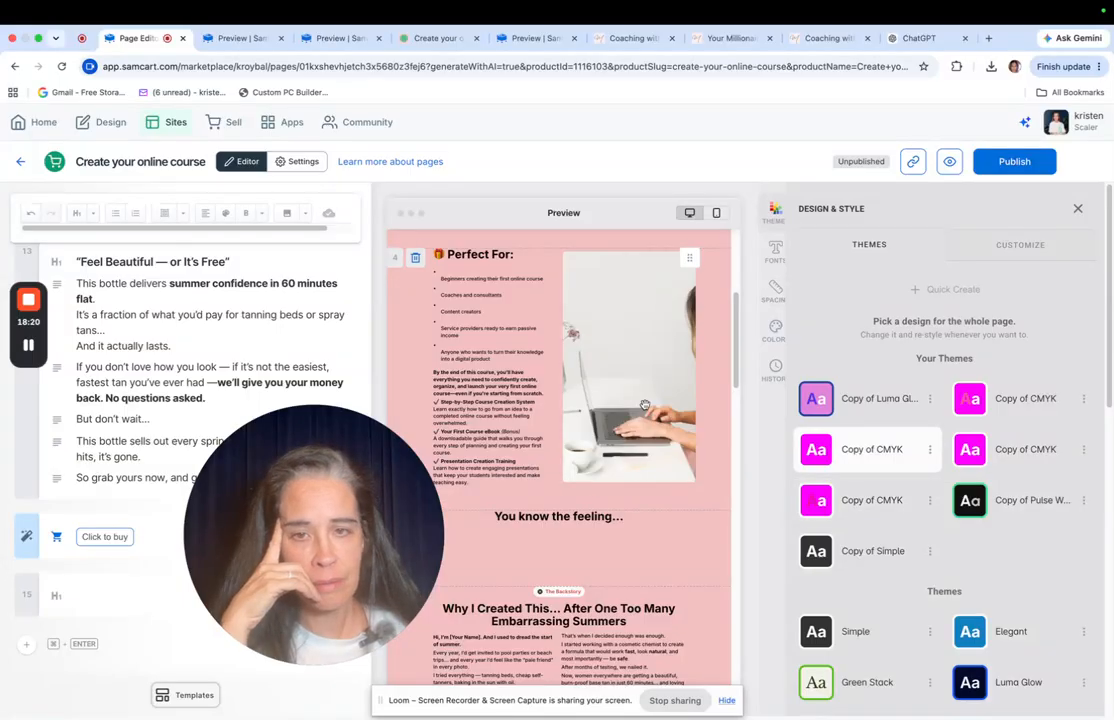
scroll(637, 577, "down", 10)
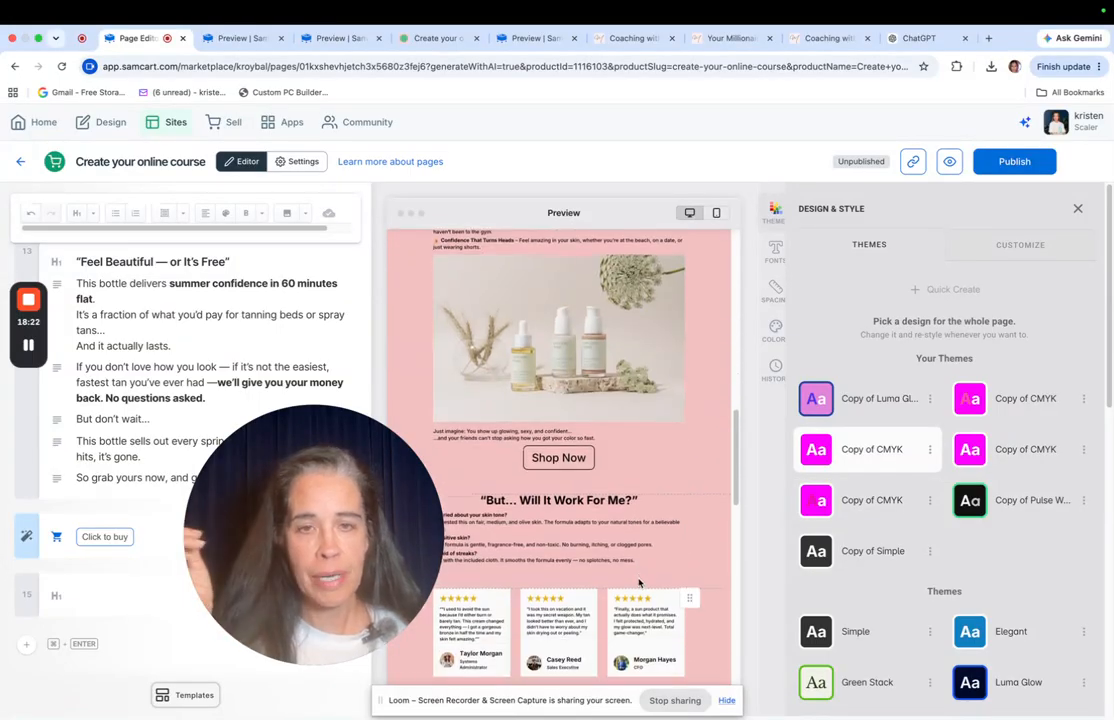
scroll(637, 577, "down", 10)
scroll(640, 589, "down", 3)
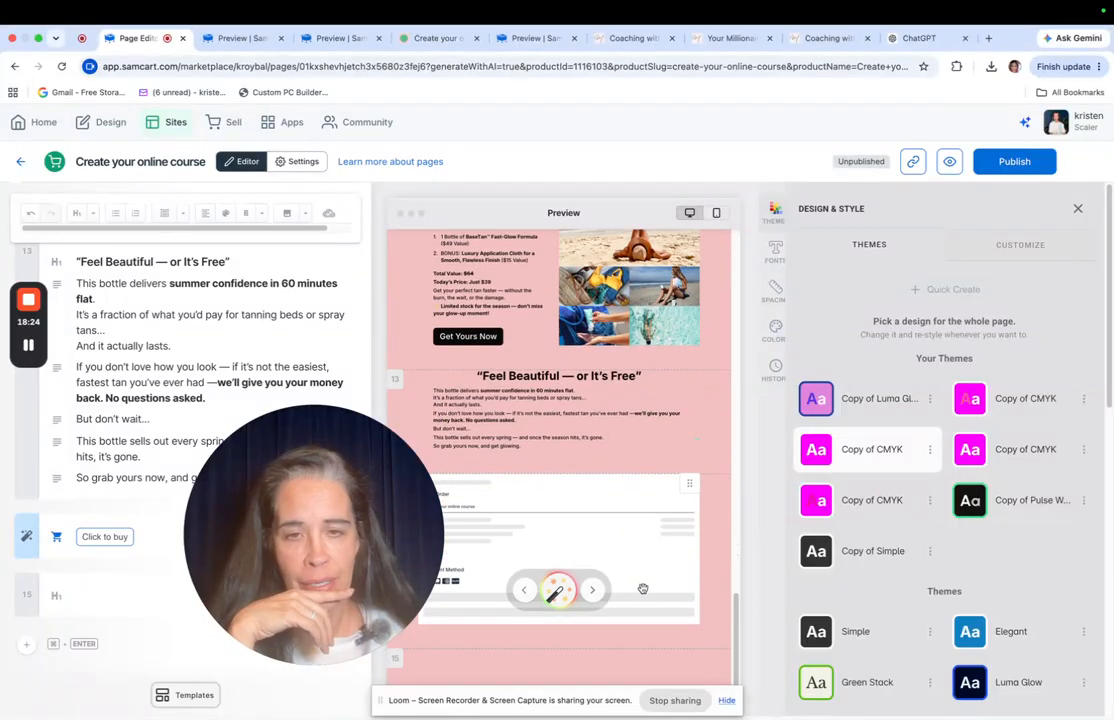
scroll(600, 392, "up", 20)
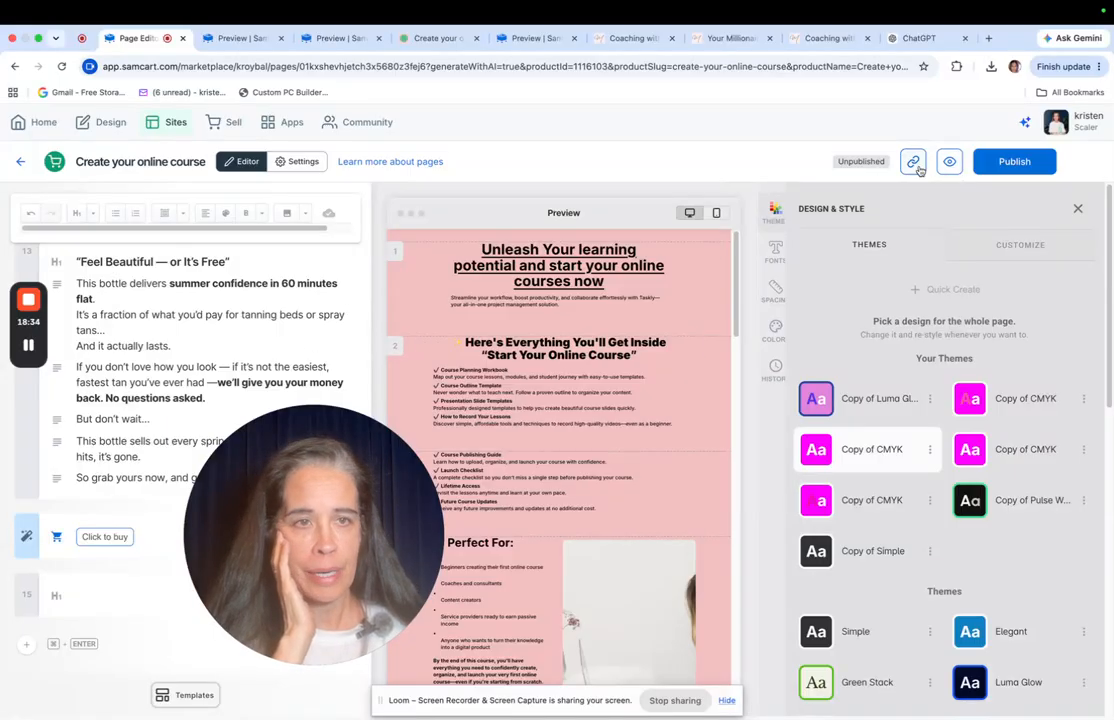
left_click(432, 240)
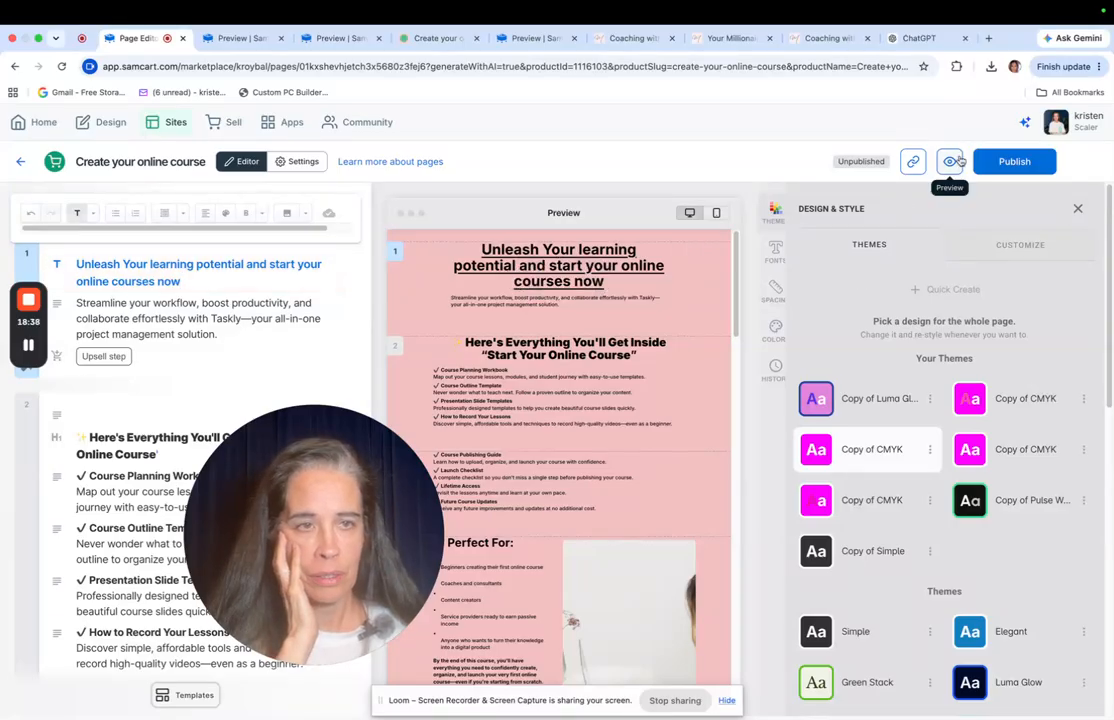
left_click(1078, 209)
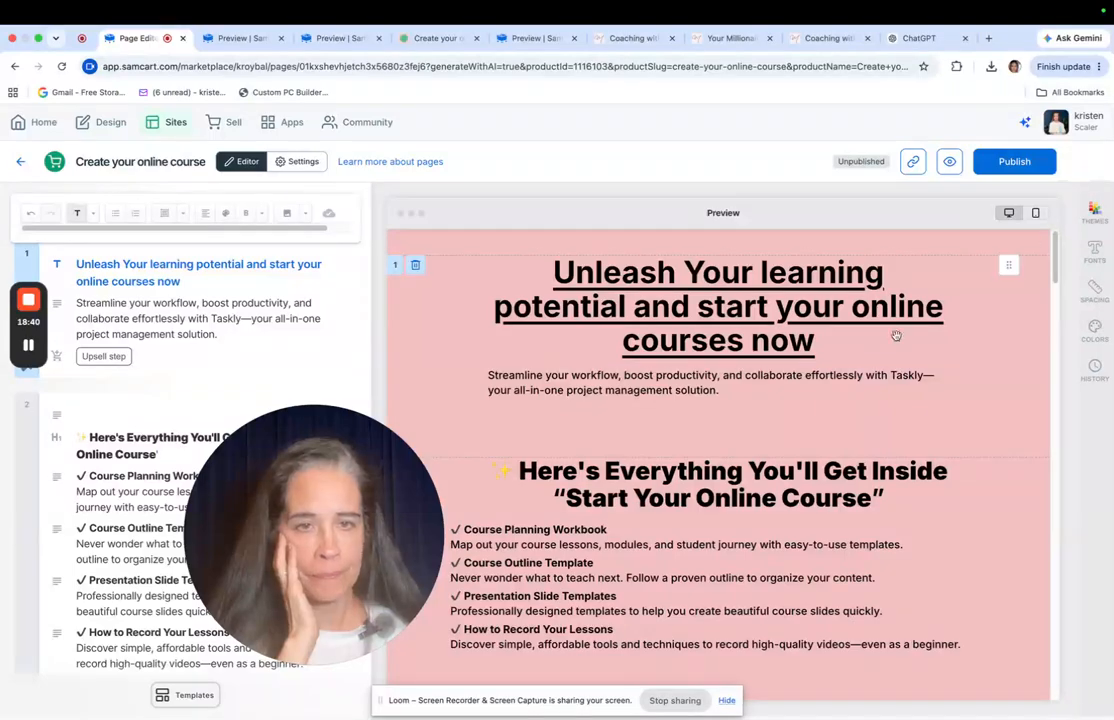
scroll(852, 380, "down", 2)
scroll(856, 384, "up", 2)
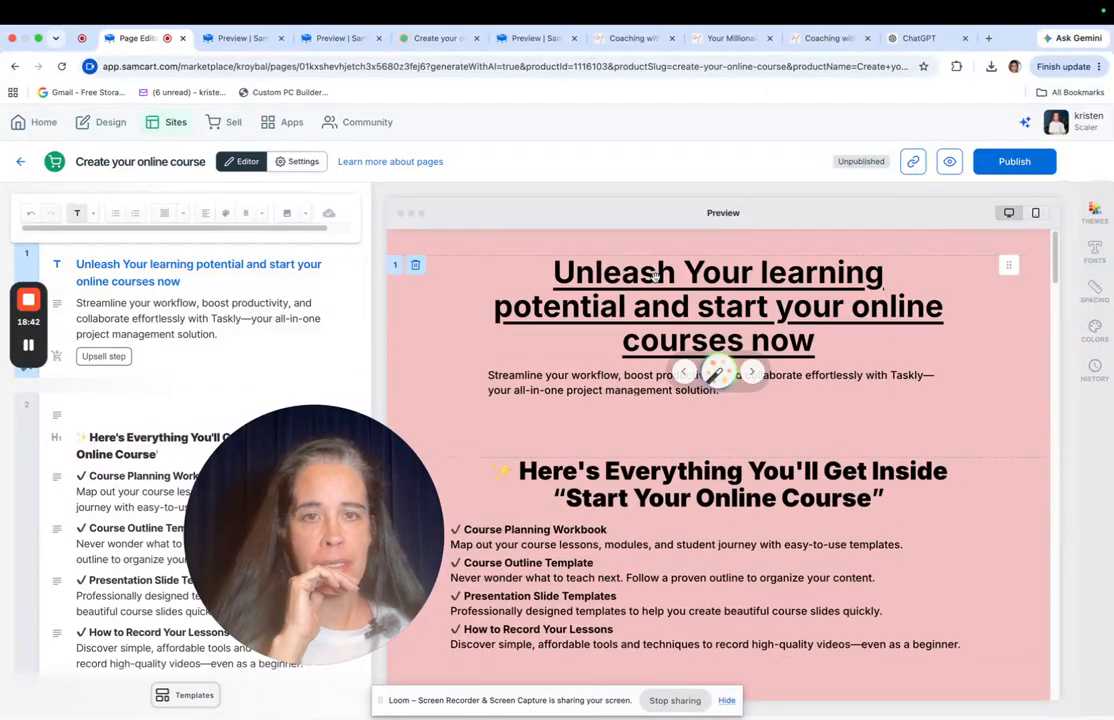
scroll(724, 328, "down", 8)
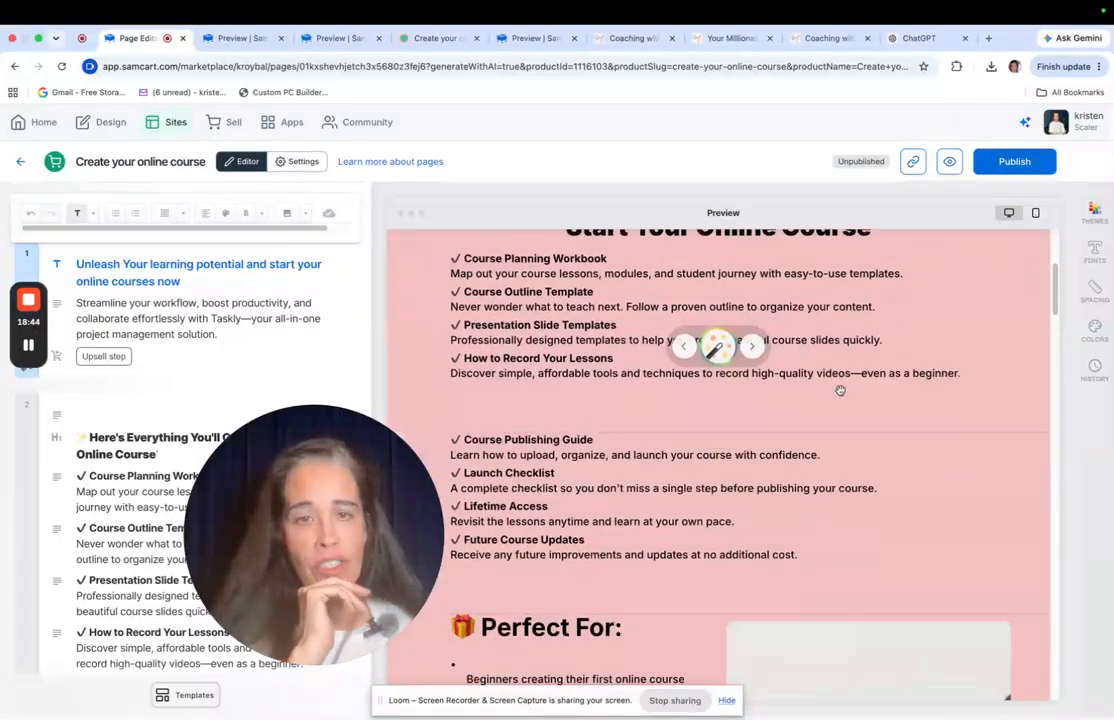
scroll(853, 393, "down", 2)
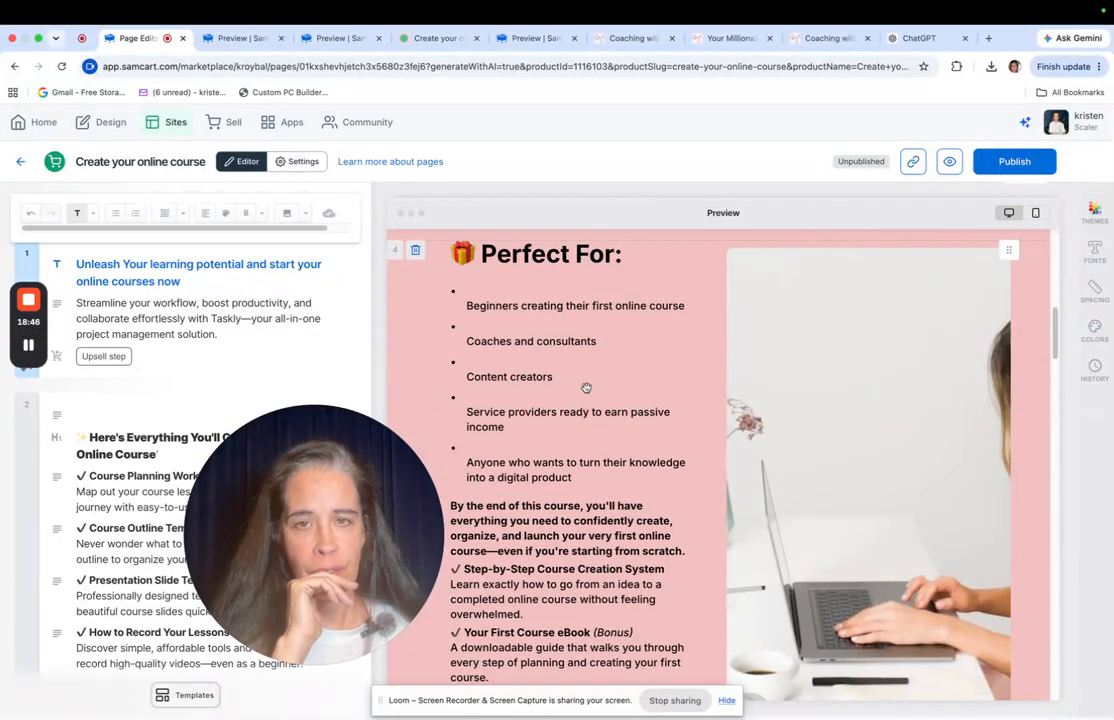
Change the layout of section 4, "Perfect For:", to a single text column with the large laptop photo below it
scroll(640, 388, "down", 2)
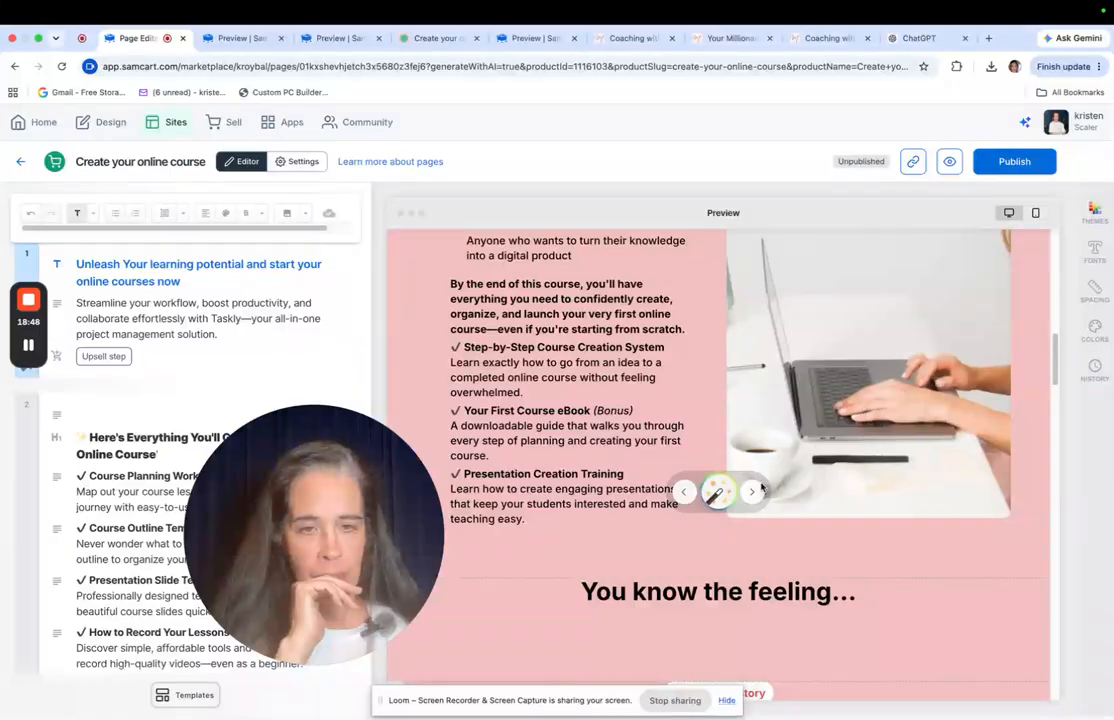
scroll(753, 495, "down", 2)
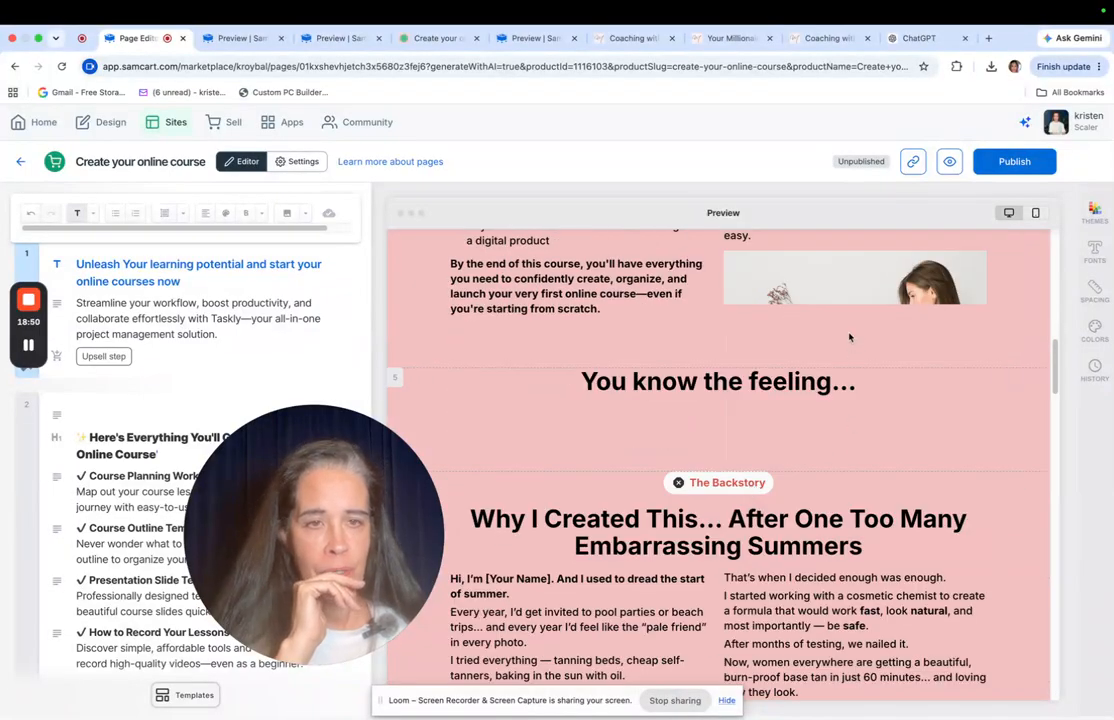
left_click(789, 319)
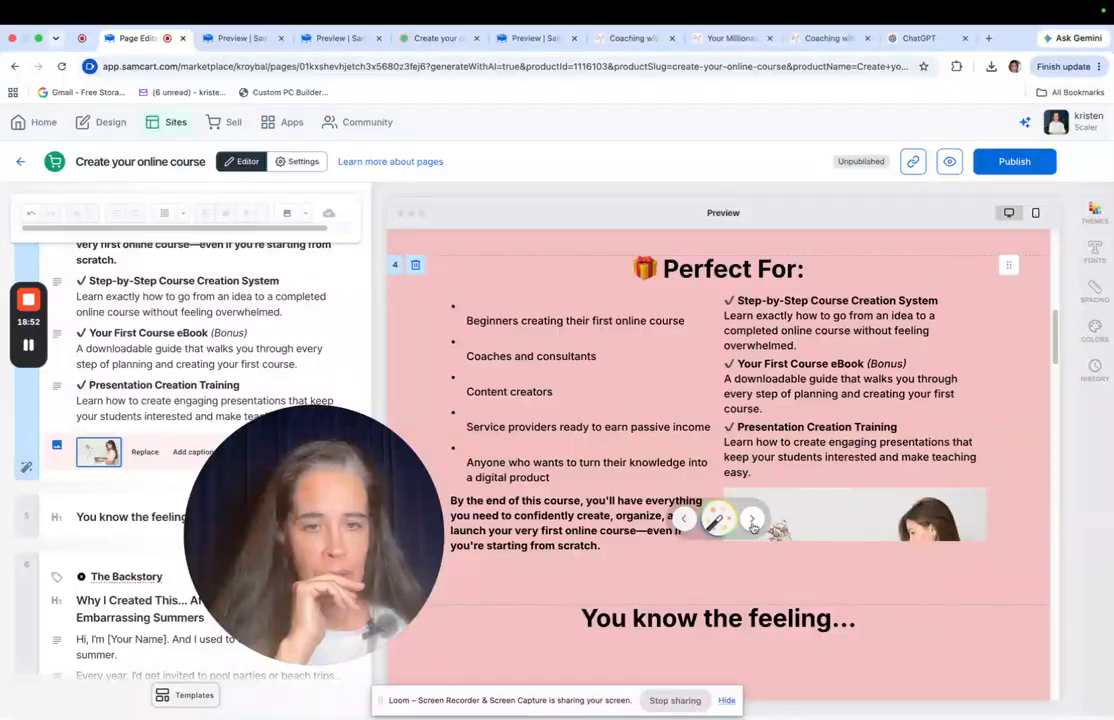
left_click(755, 528)
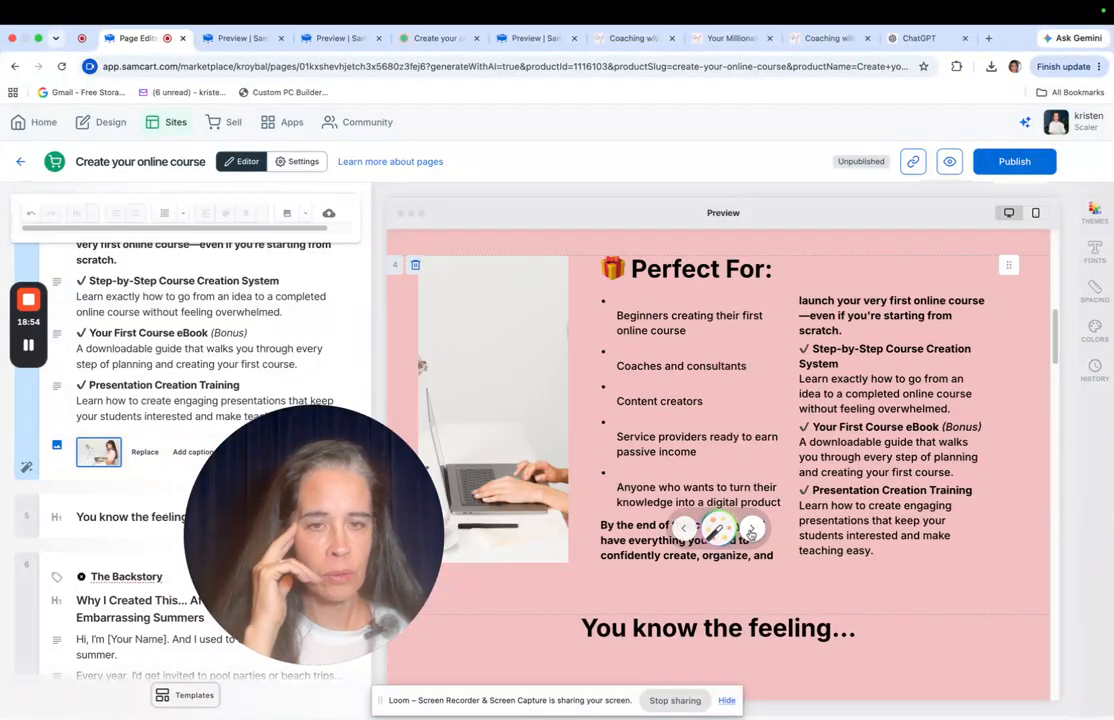
left_click(752, 529)
scroll(828, 500, "down", 5)
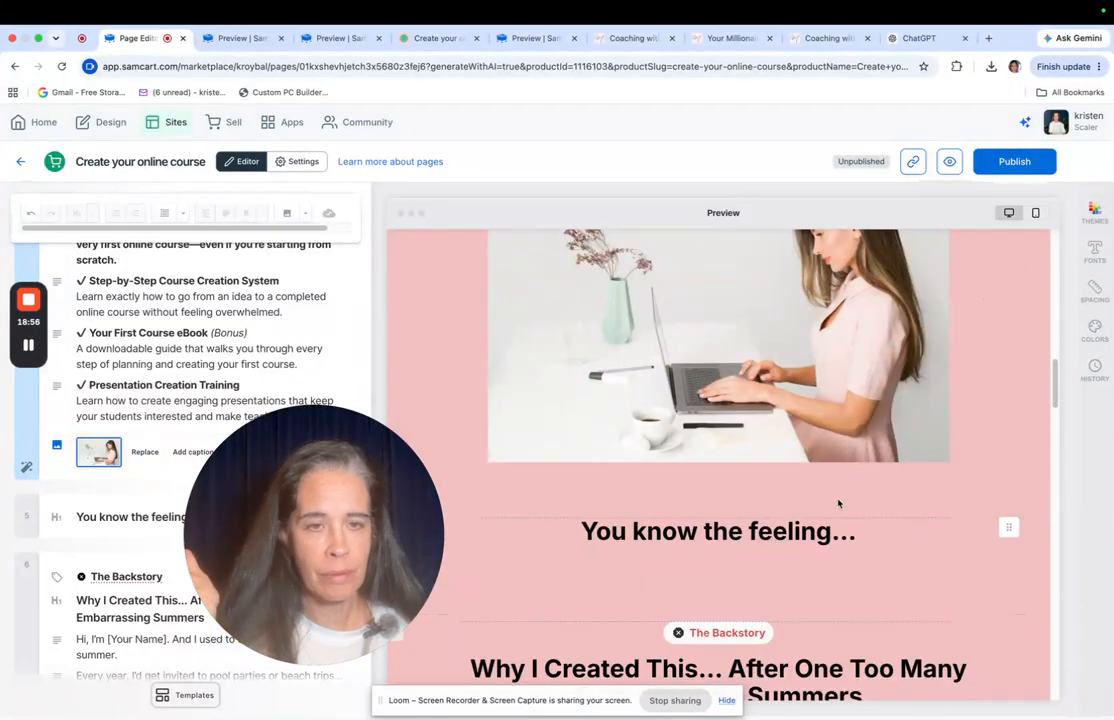
scroll(825, 486, "up", 4)
Delete the "Shop Now" button from section 7, "Here's What Makes This Tan Different..."
scroll(825, 486, "down", 10)
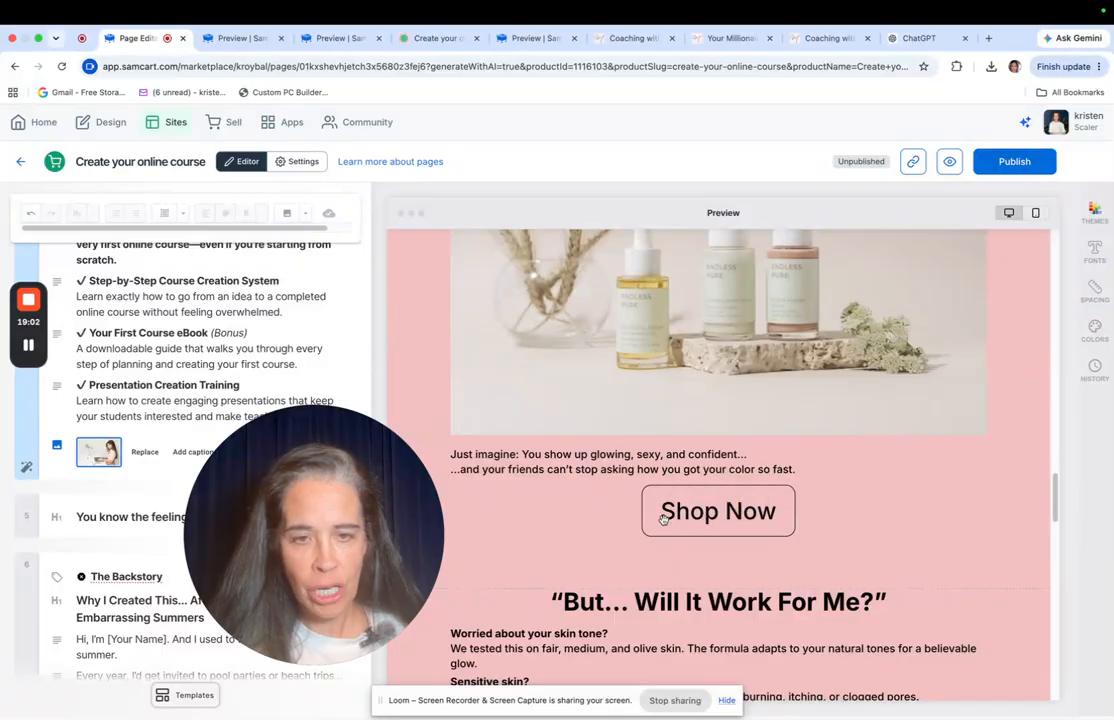
left_click_drag(285, 505, 436, 423)
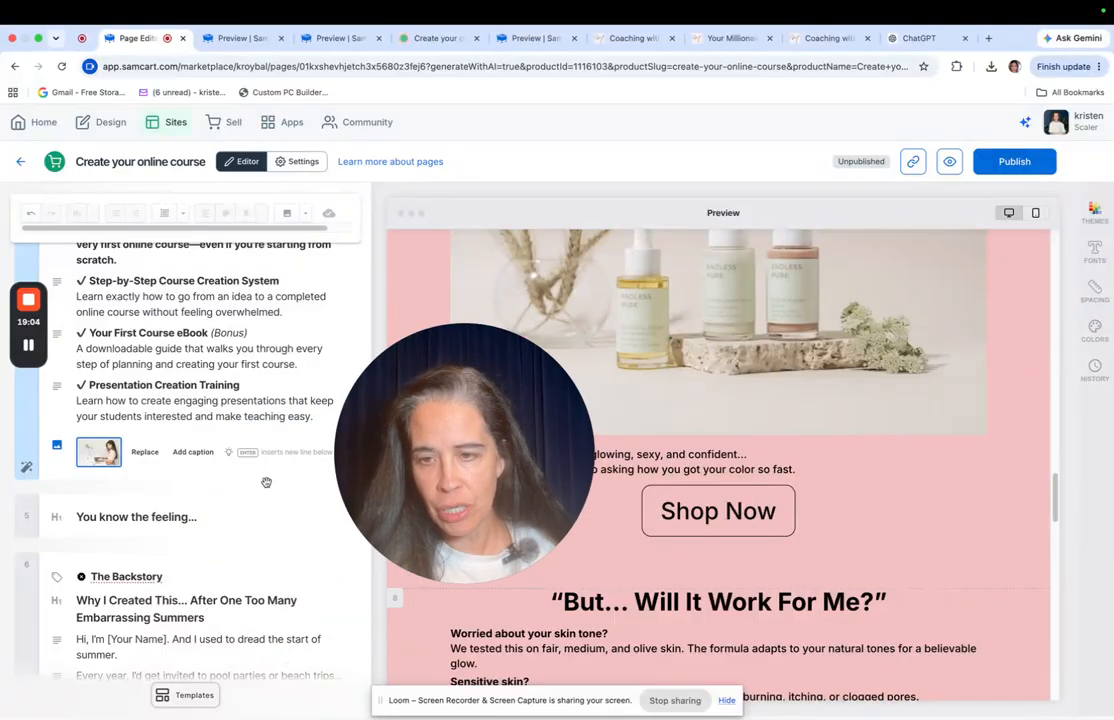
scroll(193, 418, "down", 5)
scroll(204, 428, "up", 2)
scroll(214, 453, "down", 7)
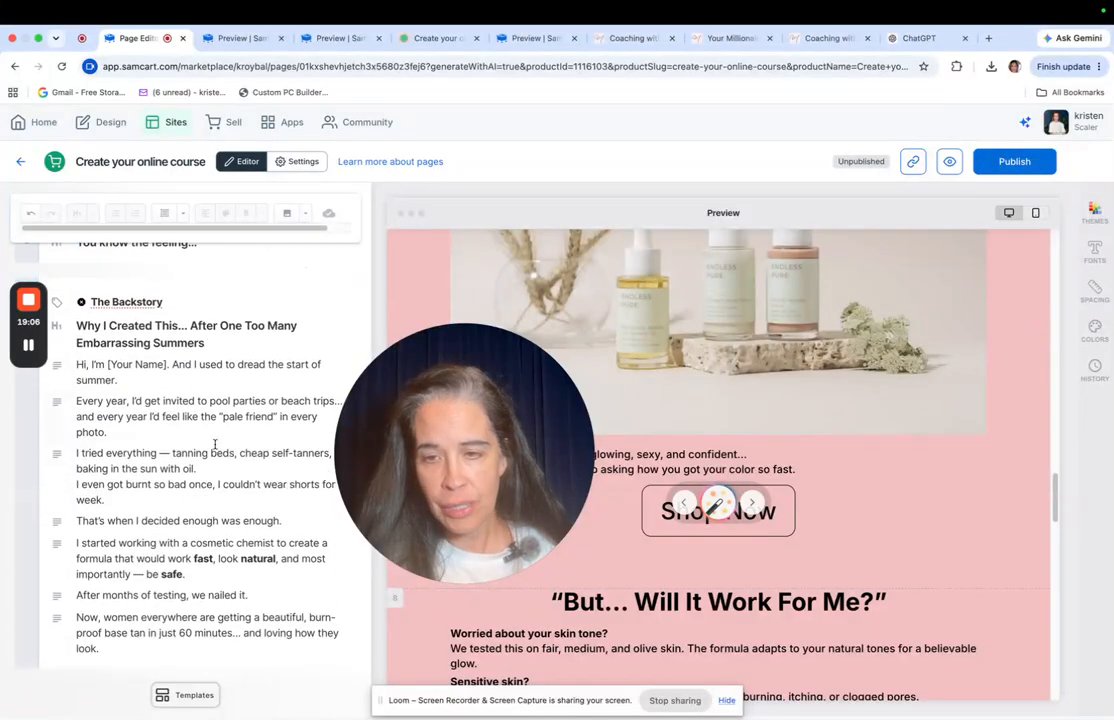
scroll(217, 528, "down", 5)
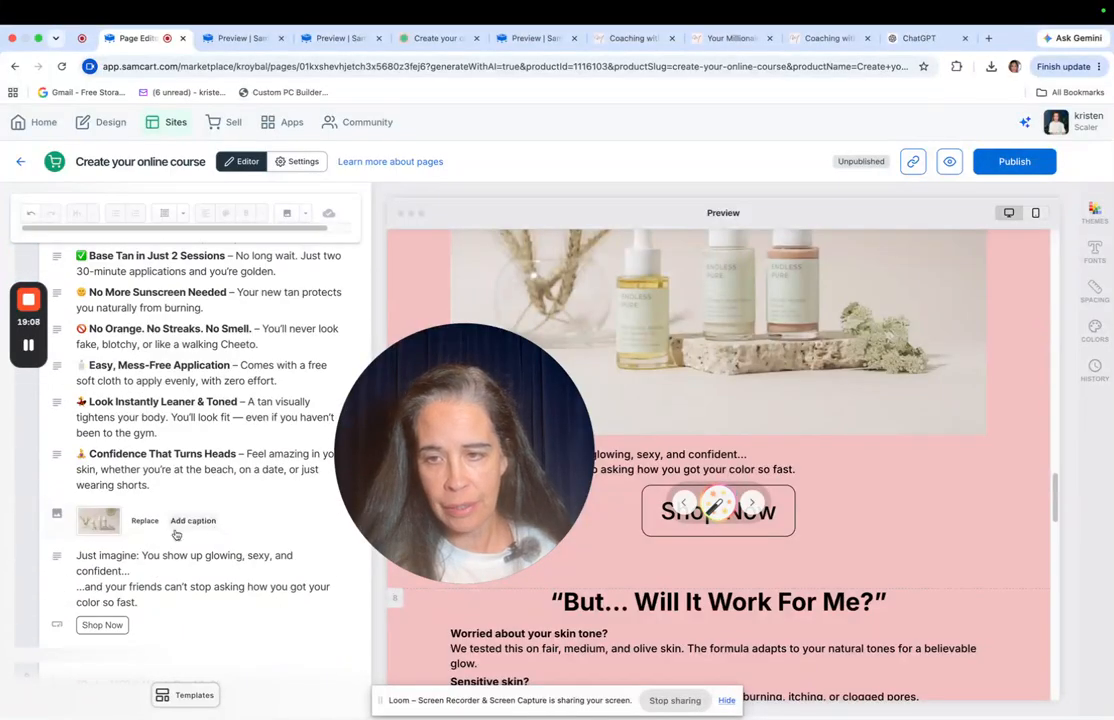
scroll(175, 535, "down", 3)
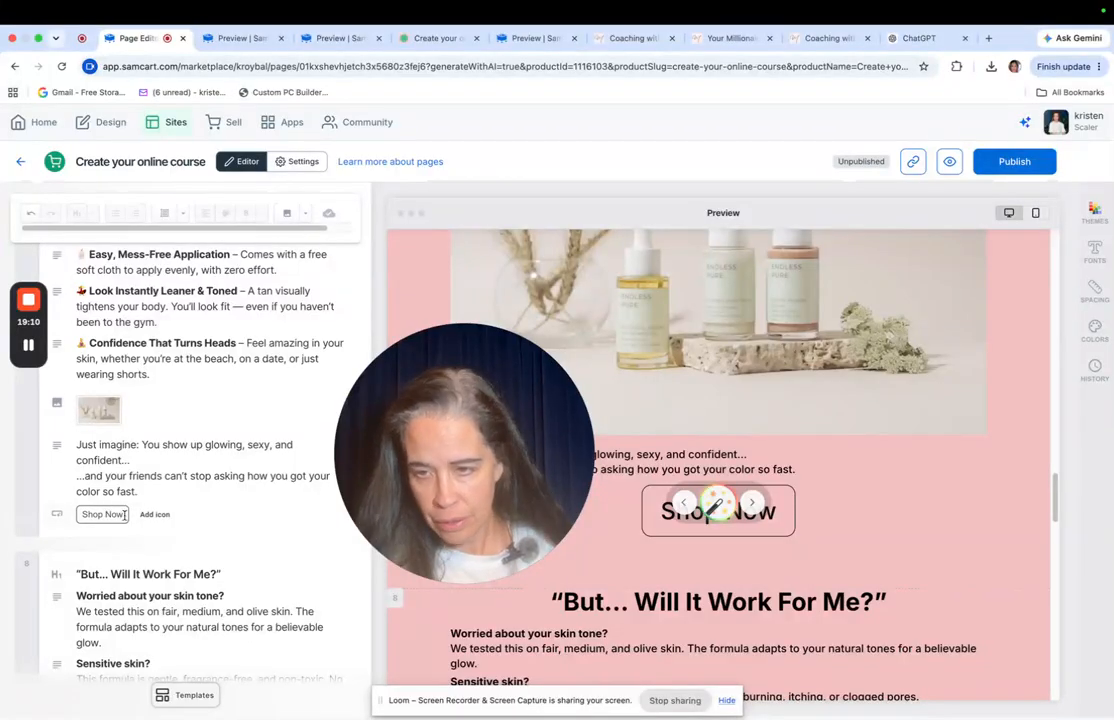
left_click(58, 516)
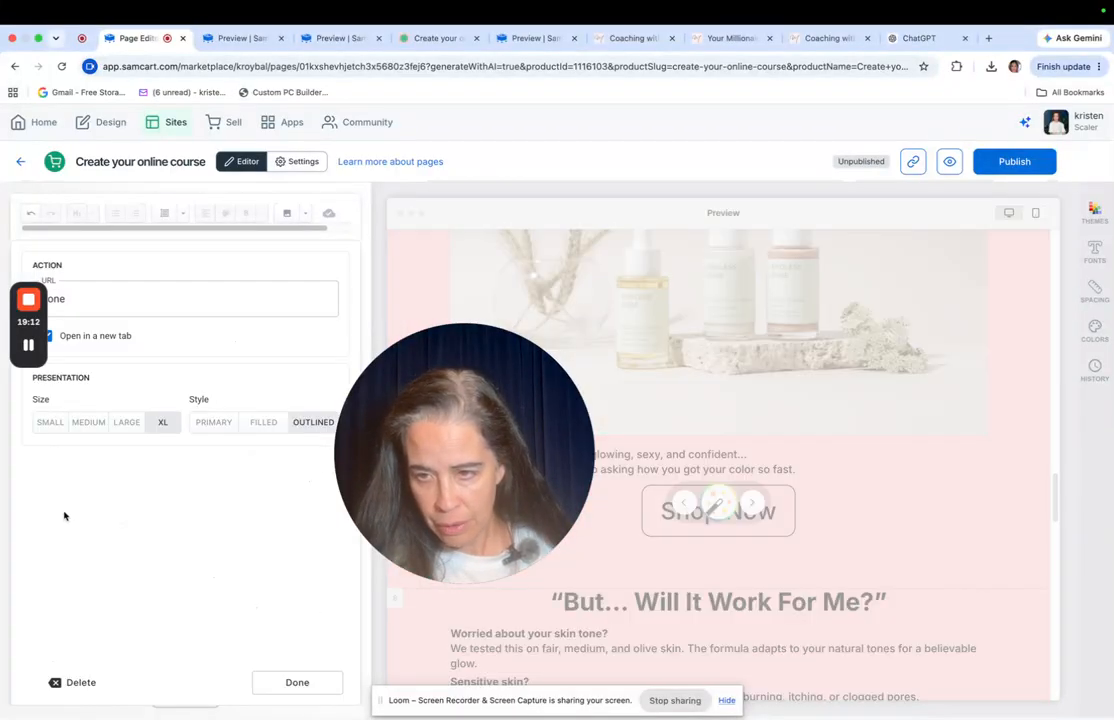
left_click(80, 683)
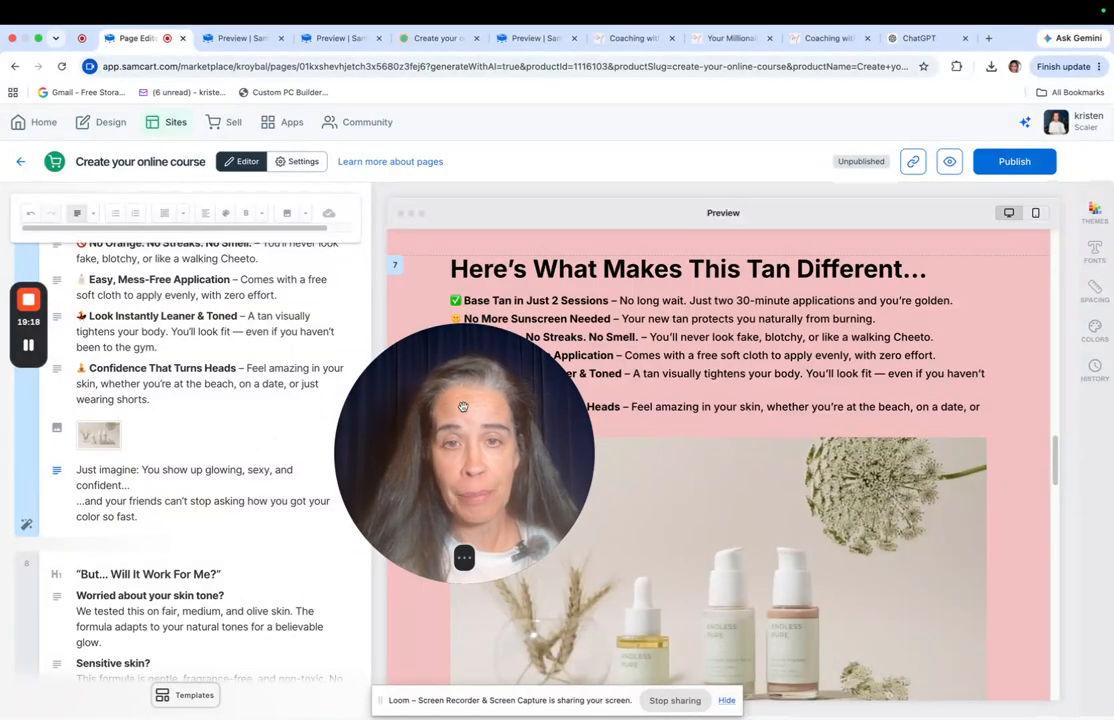
Replace section 7's skincare bottle image with the Unsplash "lady learning" photo of a woman biting a pencil at her laptop
scroll(654, 418, "down", 5)
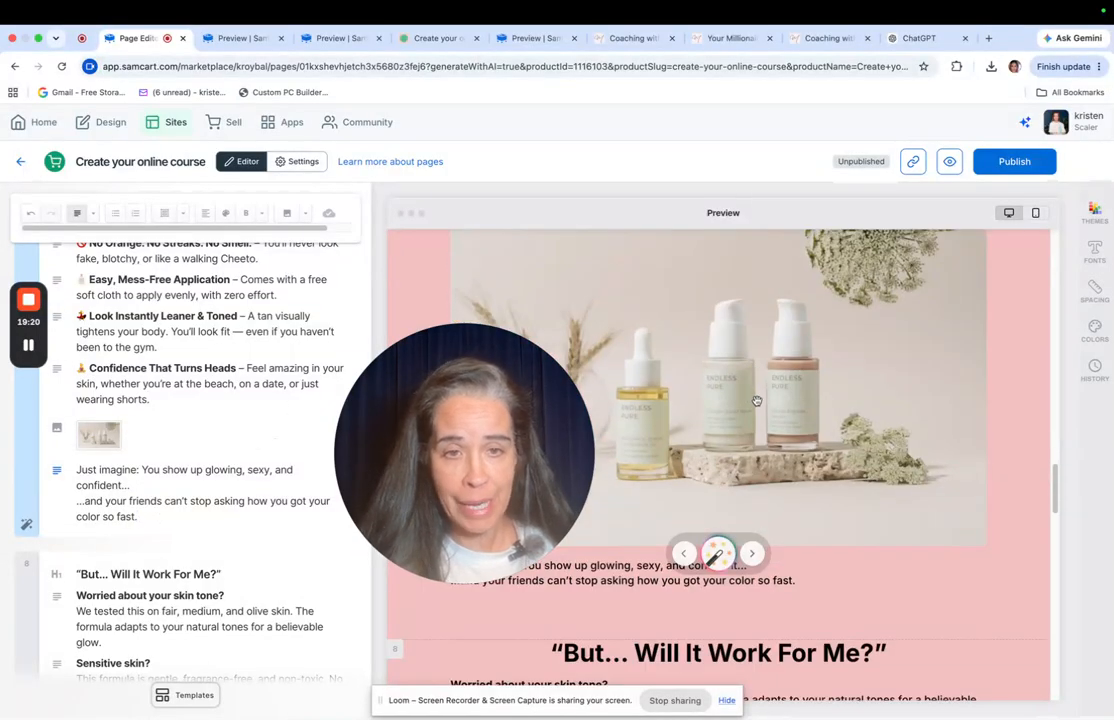
mouse_move(143, 434)
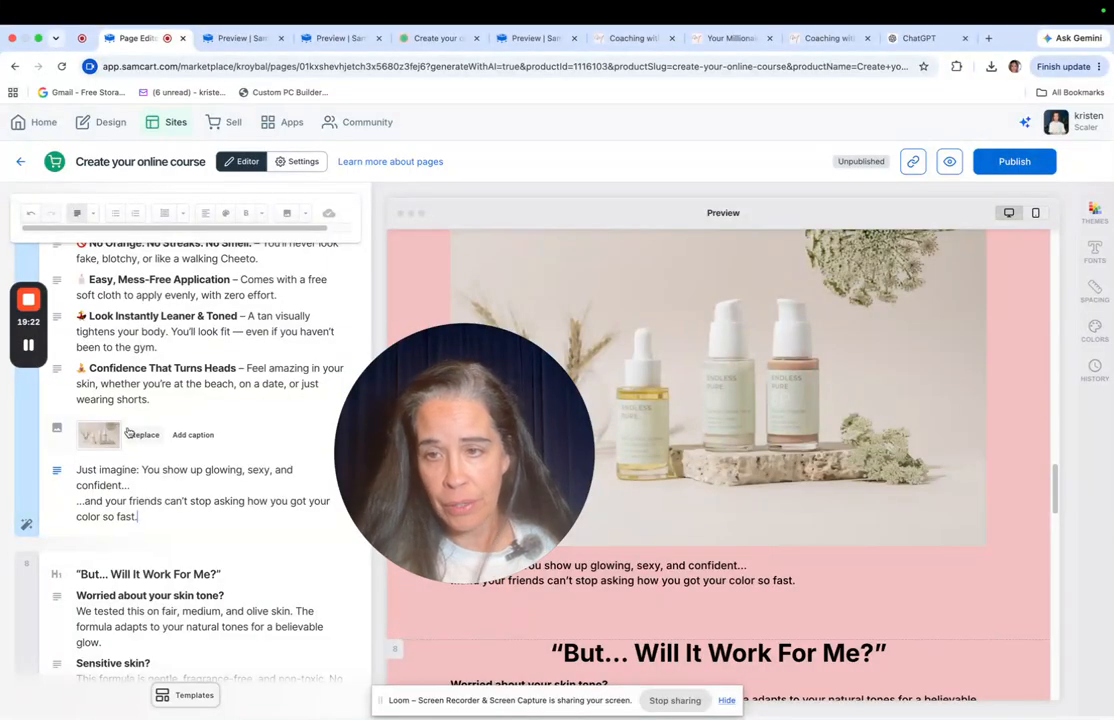
left_click(144, 435)
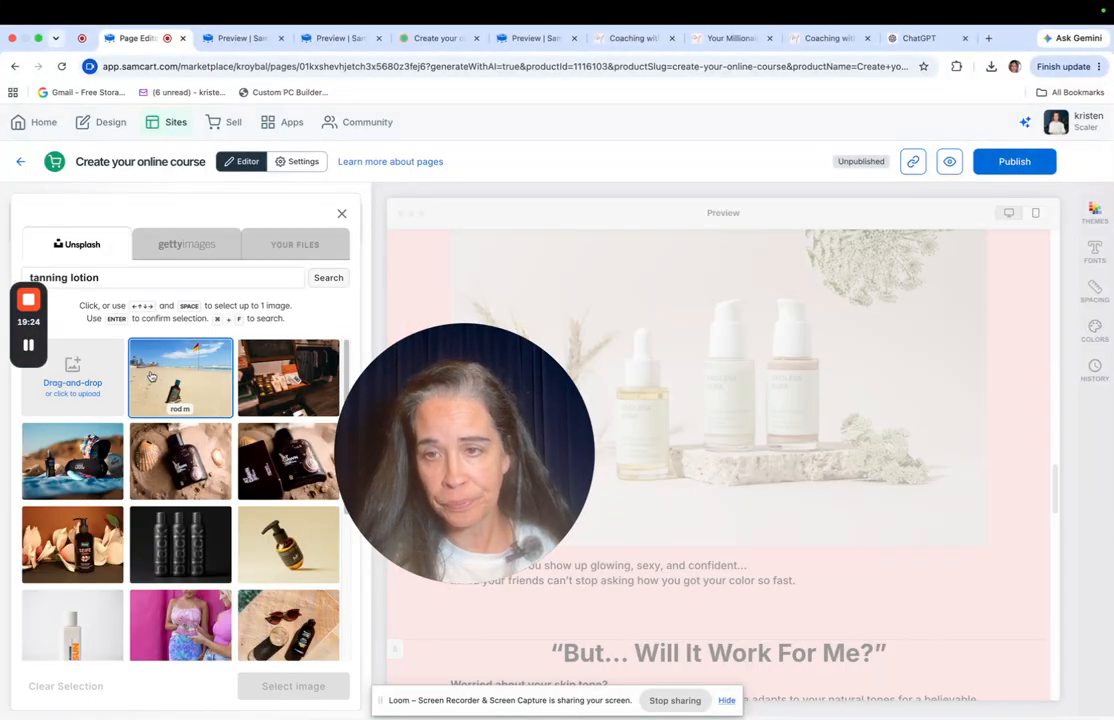
left_click_drag(100, 279, 10, 273)
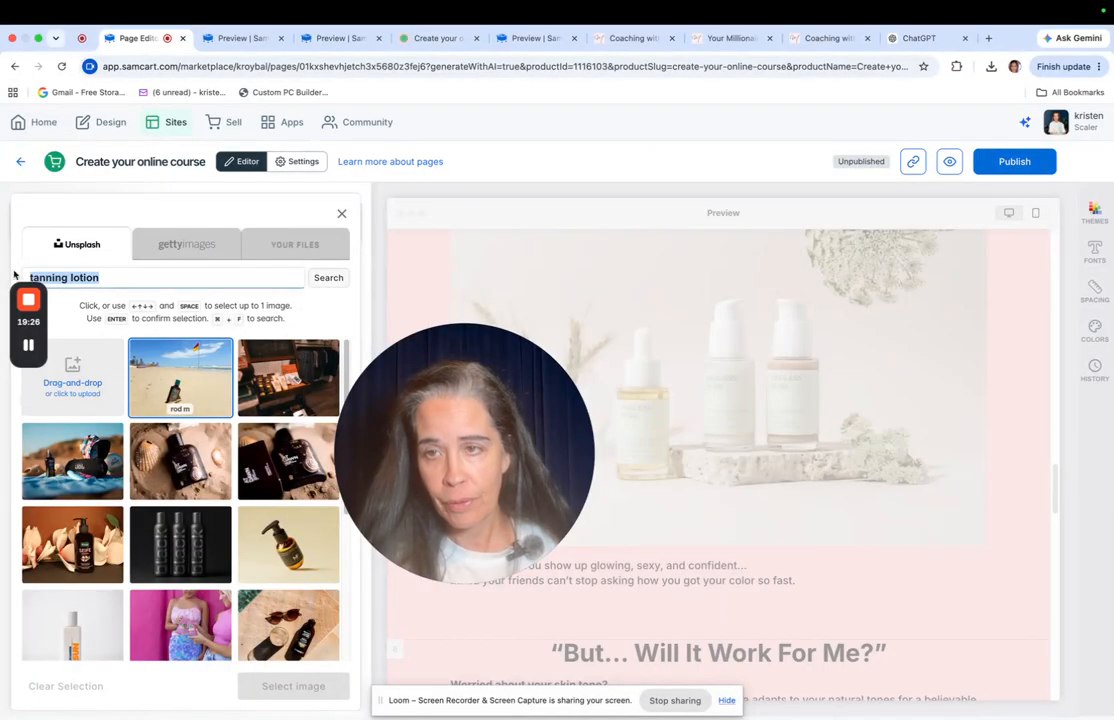
key("BackSpace")
type("lady learning")
key("Return")
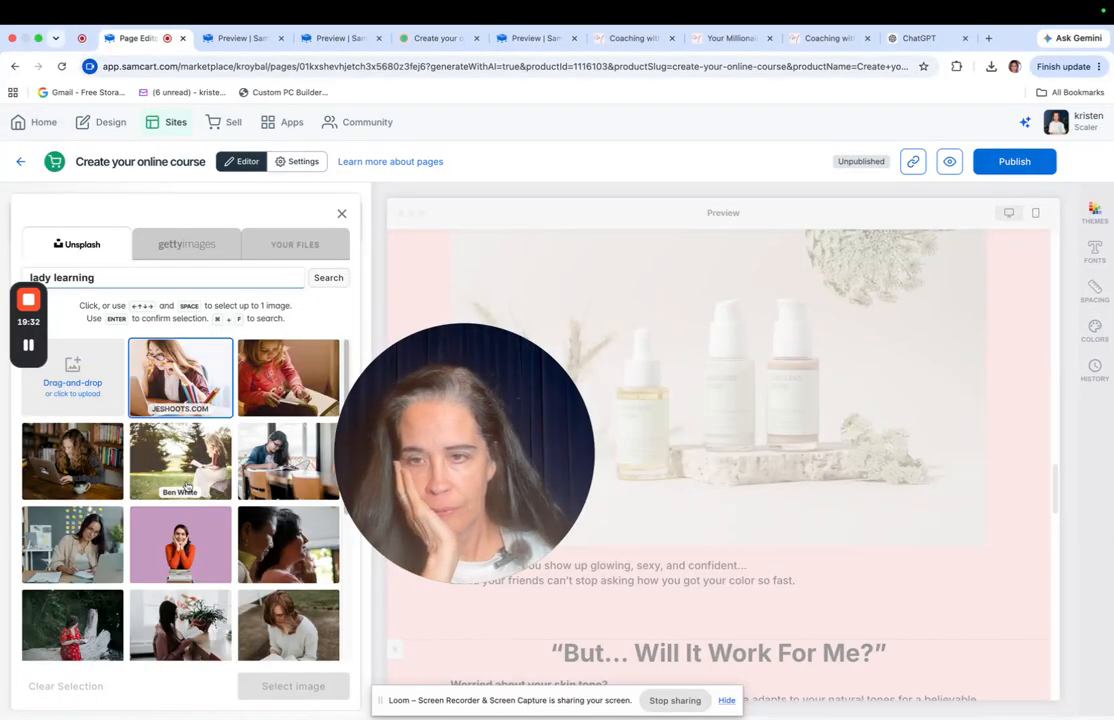
left_click(171, 380)
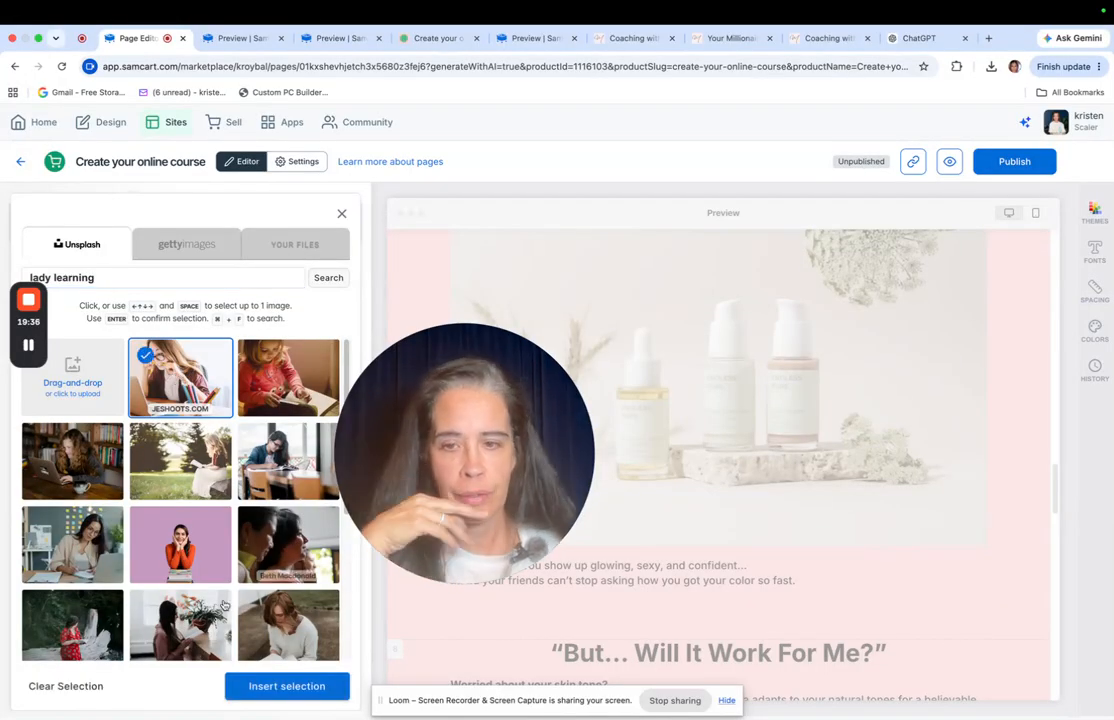
left_click(287, 686)
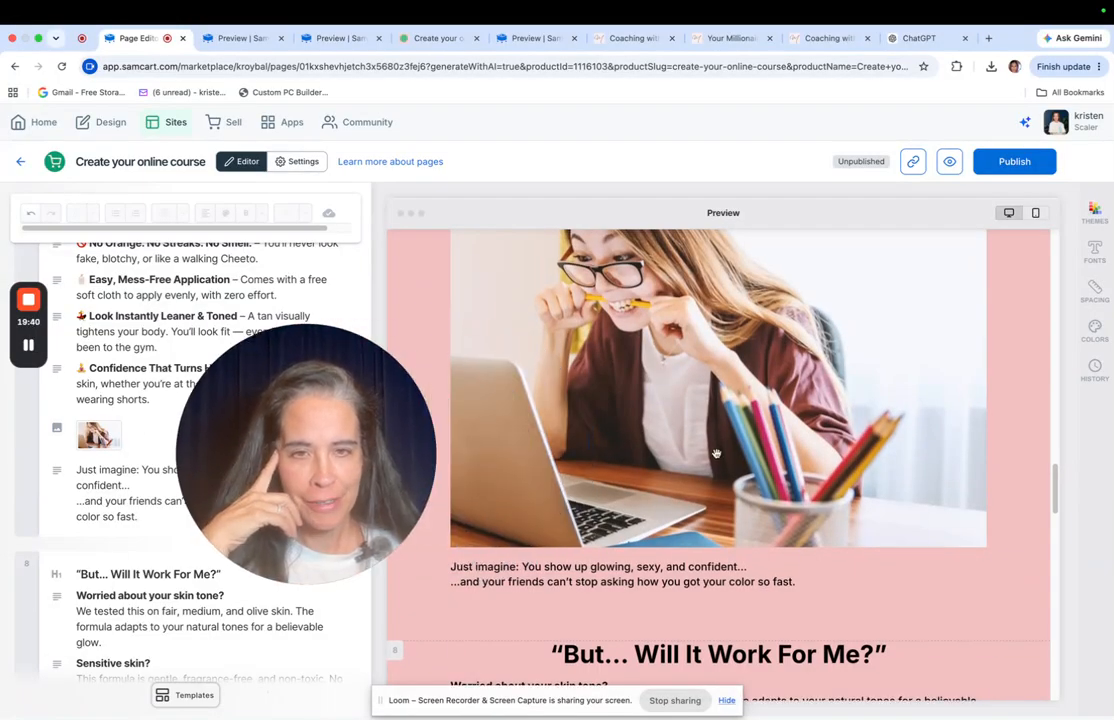
Delete the whole section 7, "Here's What Makes This Tan Different..."
scroll(560, 490, "up", 5)
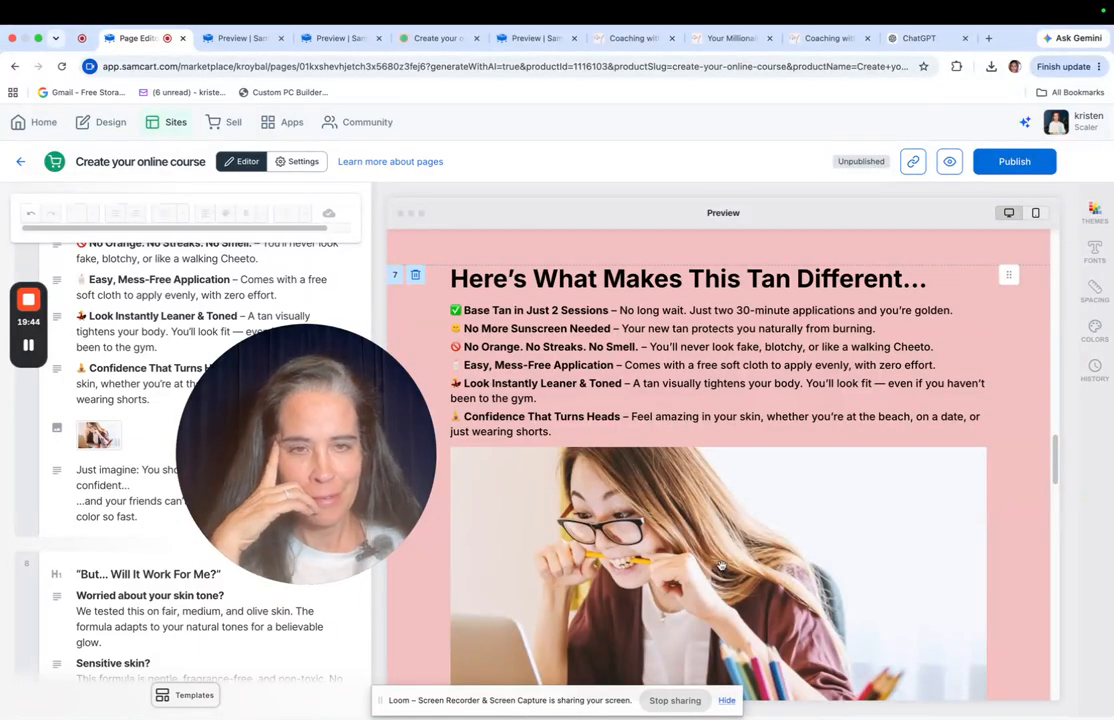
left_click(417, 277)
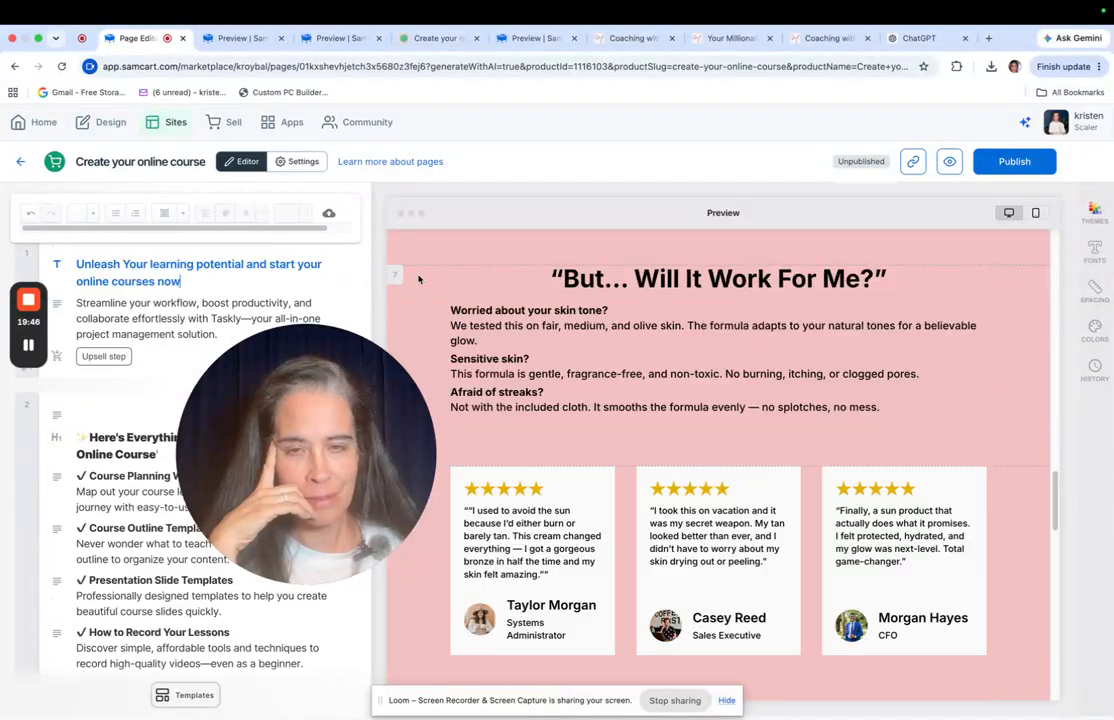
Review the page's remaining sections, from the opening headline through the testimonials and feature cards to the embedded checkout
scroll(738, 445, "down", 15)
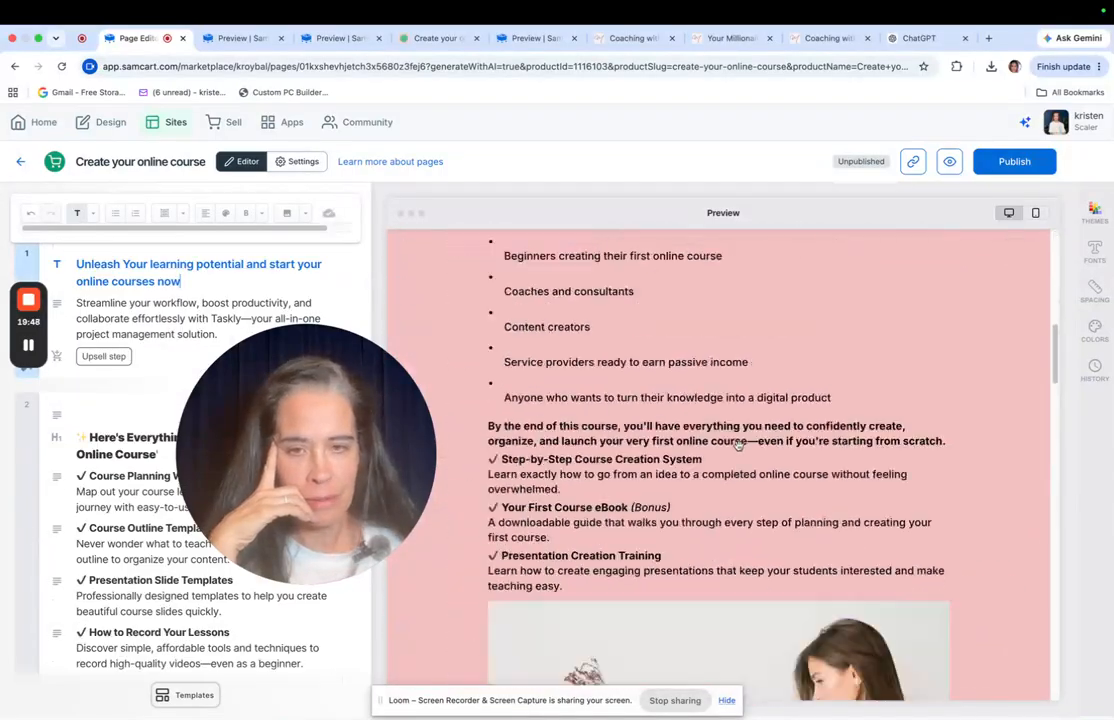
scroll(745, 449, "down", 20)
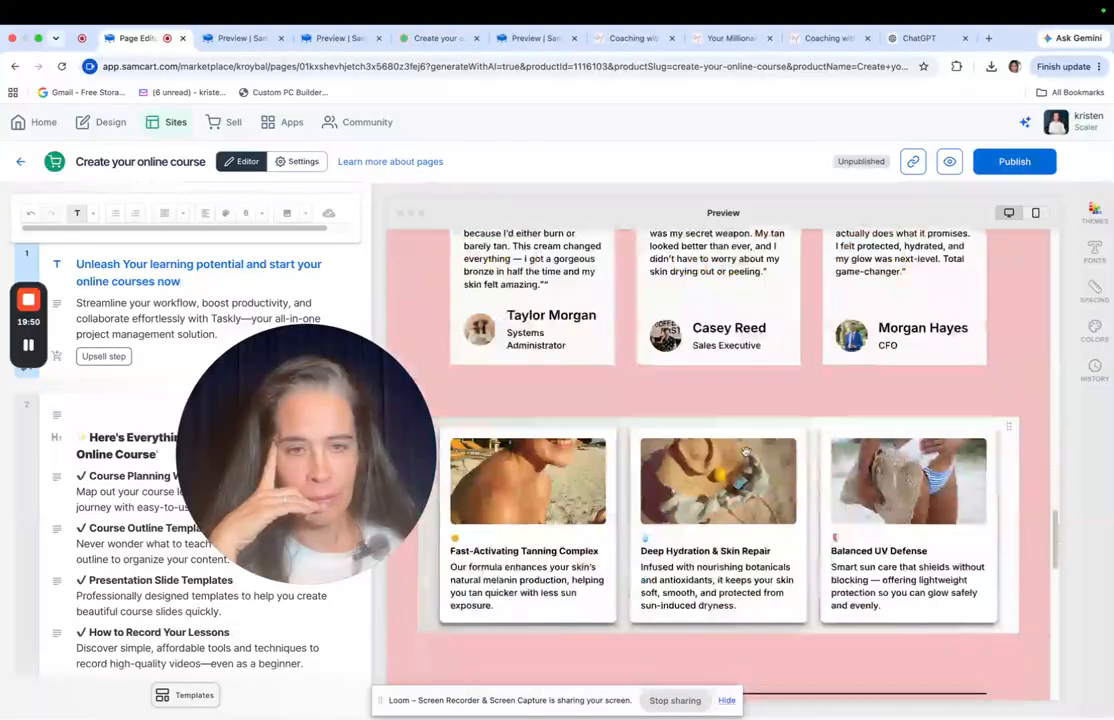
scroll(741, 457, "down", 2)
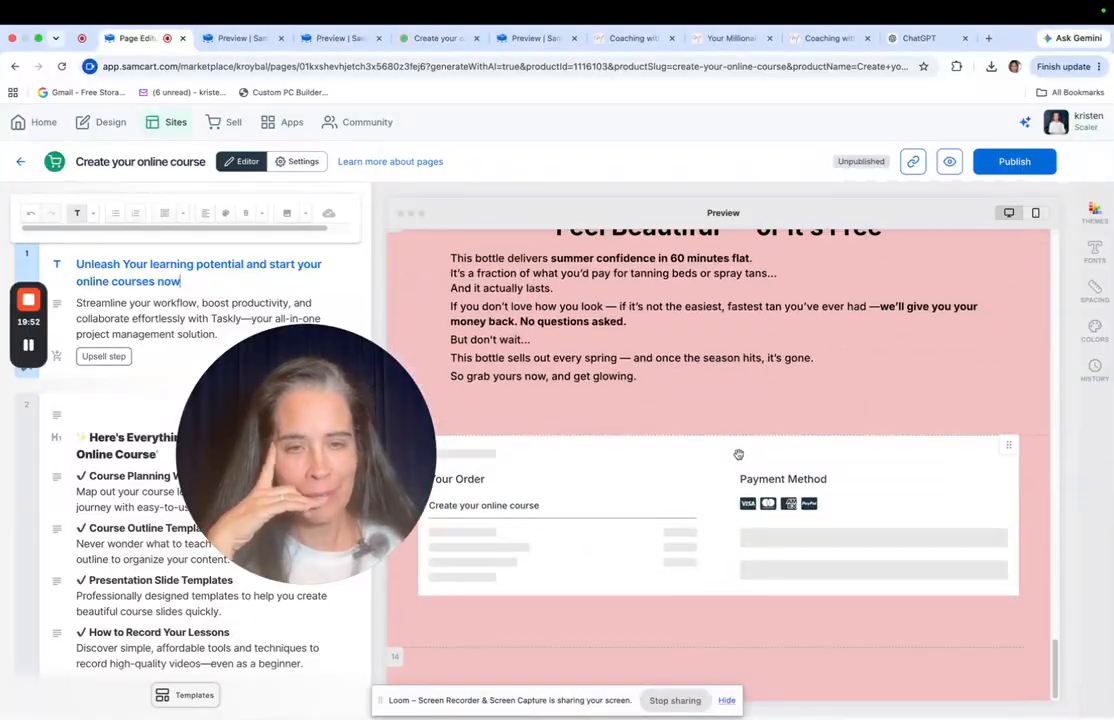
scroll(600, 440, "up", 8)
scroll(434, 259, "down", 3)
scroll(500, 320, "up", 1)
scroll(560, 350, "down", 3)
scroll(570, 378, "up", 6)
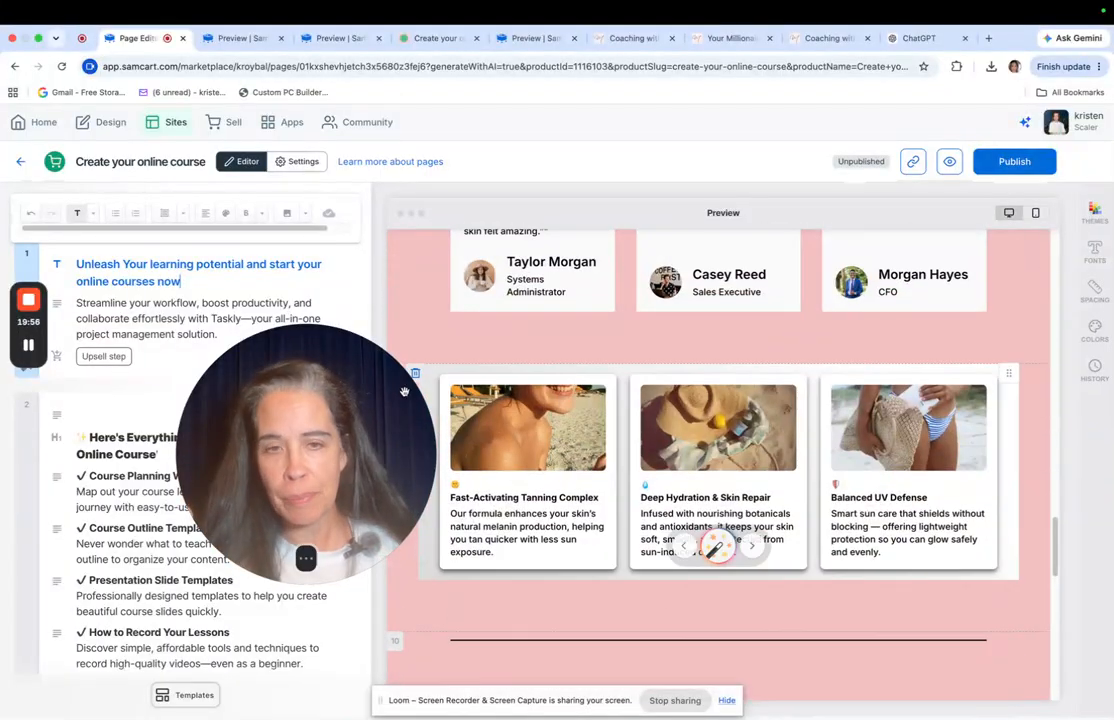
scroll(570, 378, "up", 5)
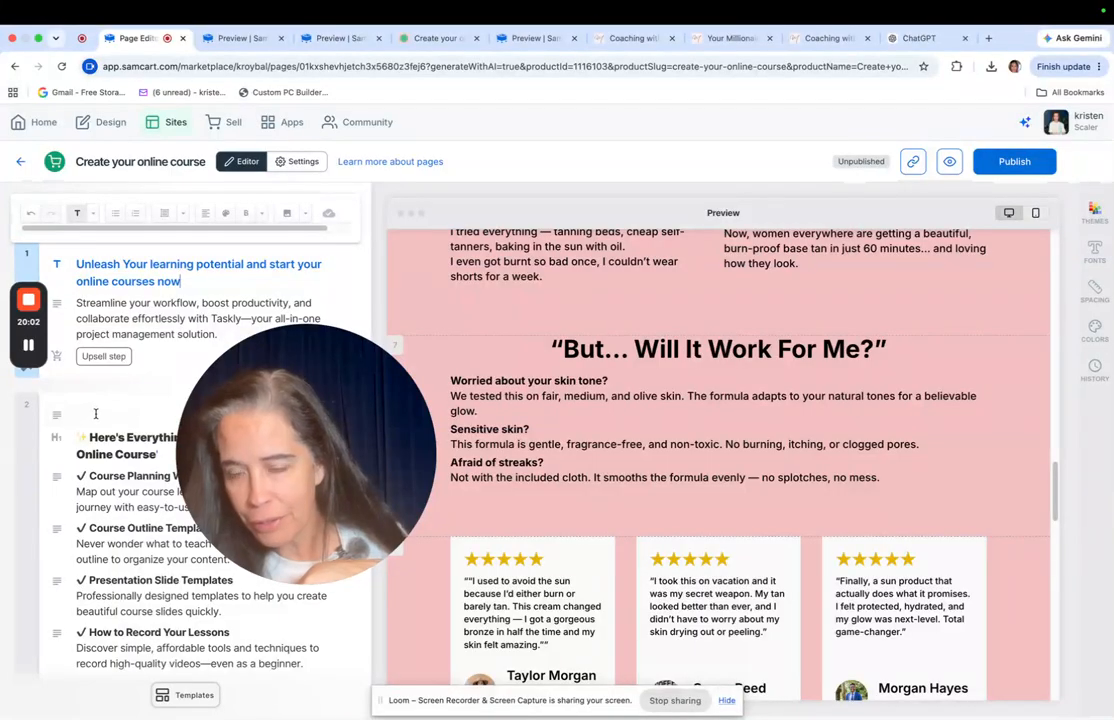
scroll(100, 412, "down", 4)
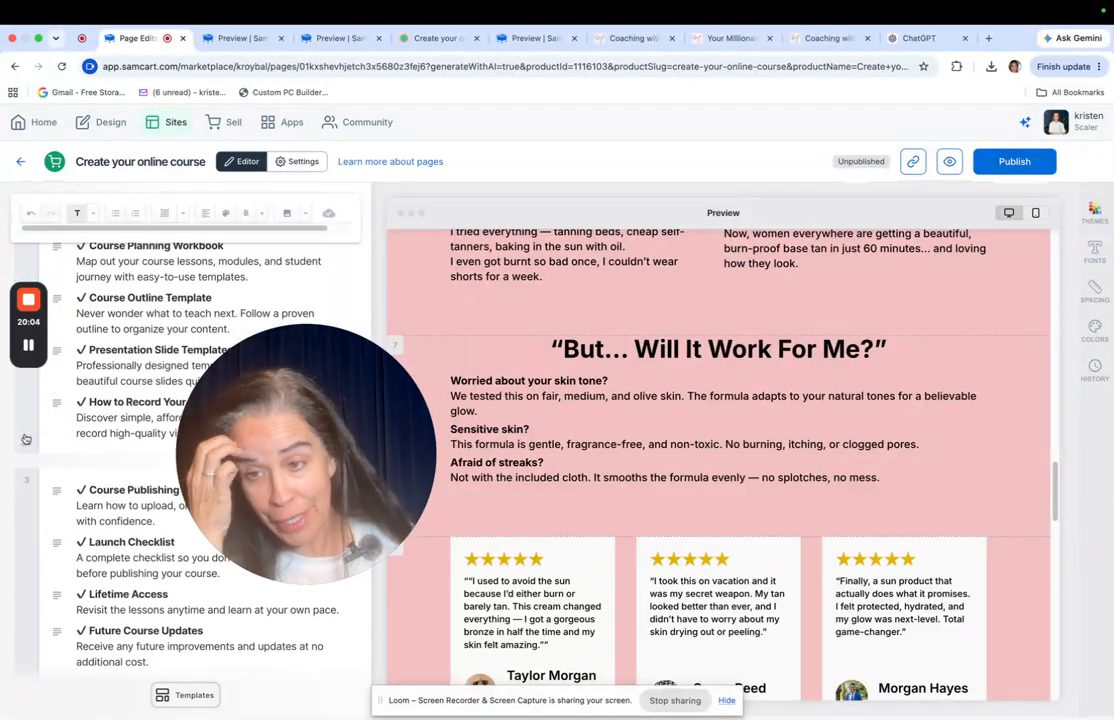
scroll(109, 430, "up", 1)
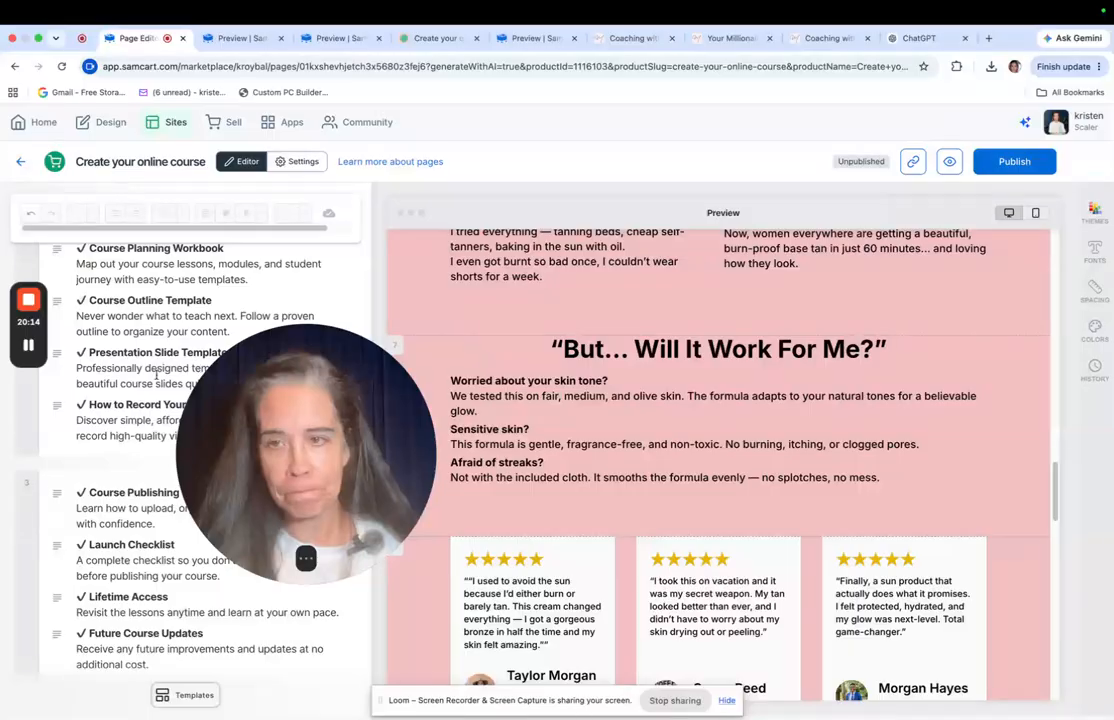
scroll(155, 374, "up", 5)
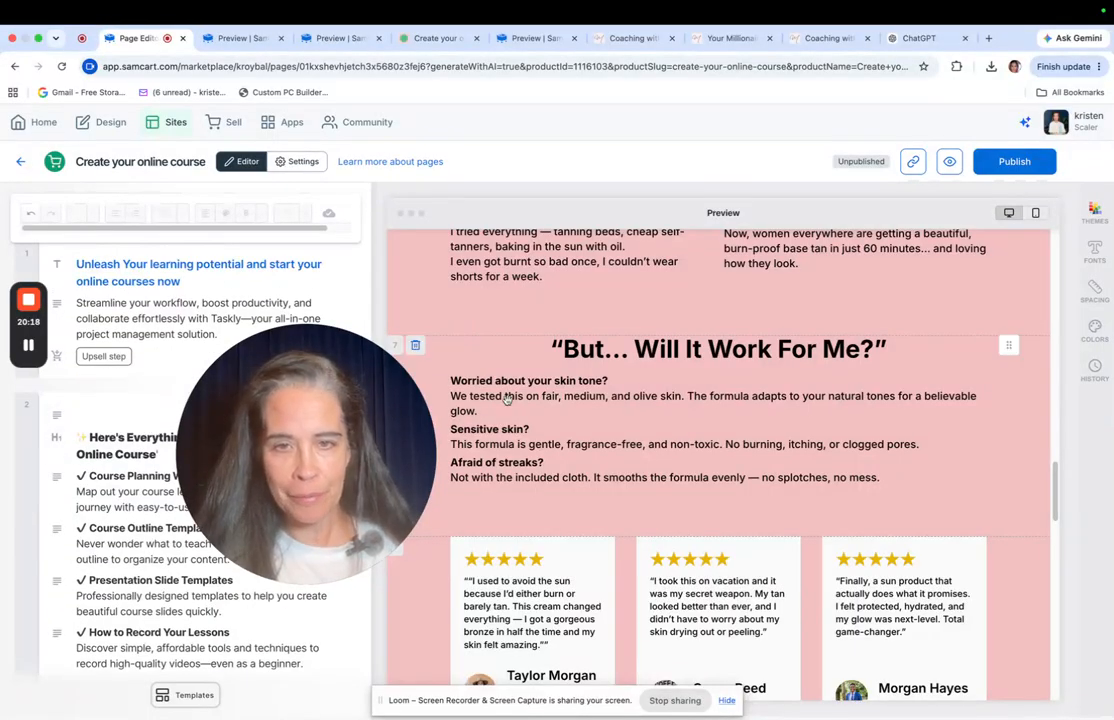
scroll(564, 383, "up", 5)
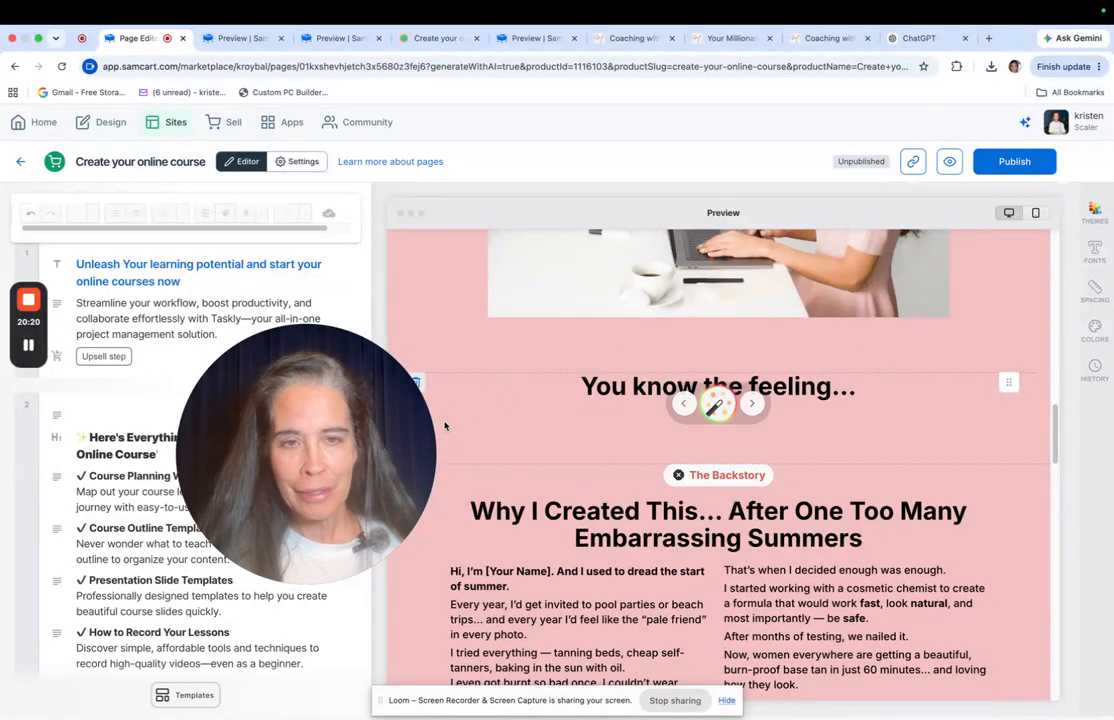
scroll(614, 393, "down", 10)
scroll(653, 385, "up", 5)
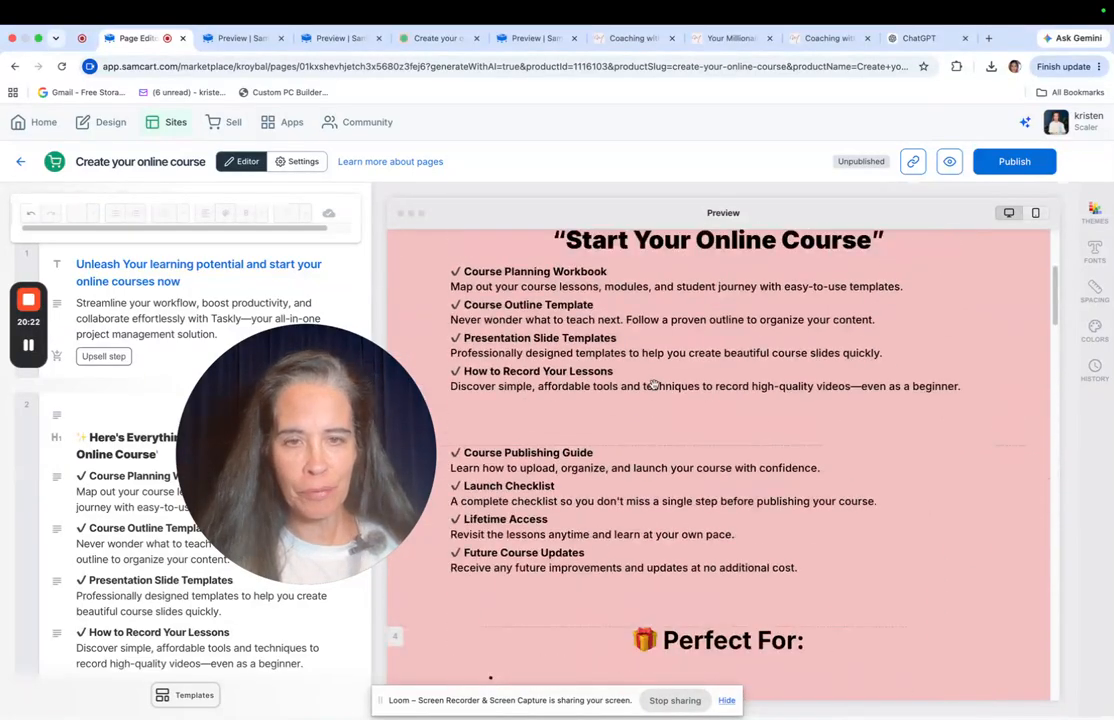
scroll(653, 385, "up", 3)
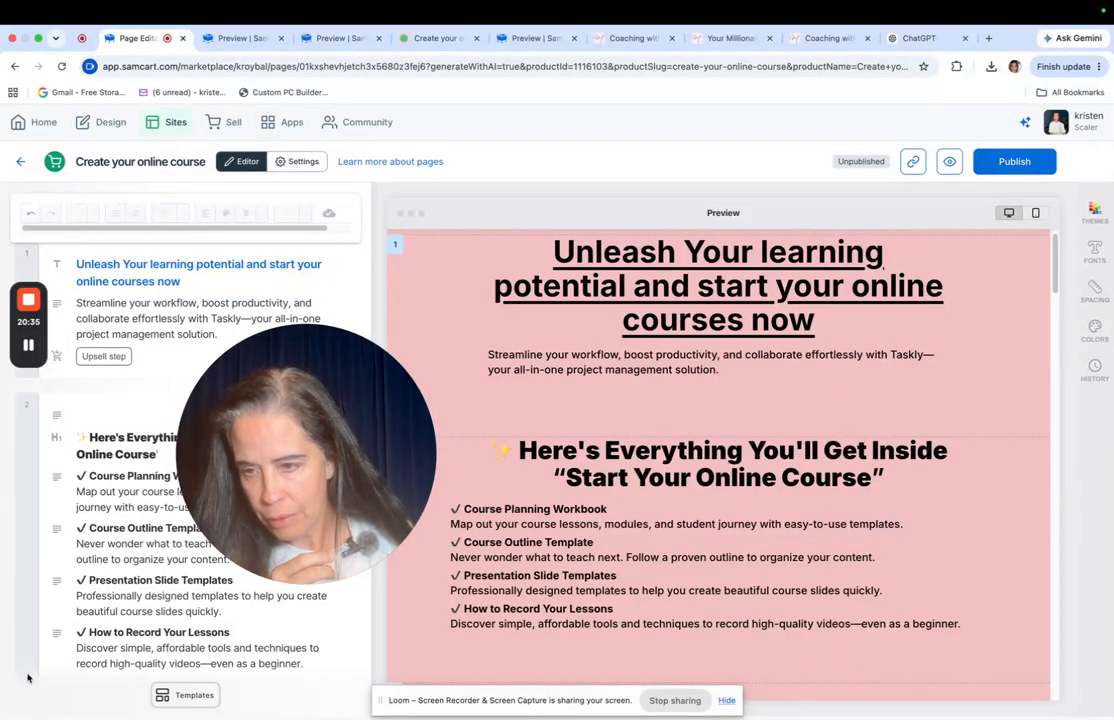
left_click(57, 416)
left_click(119, 404)
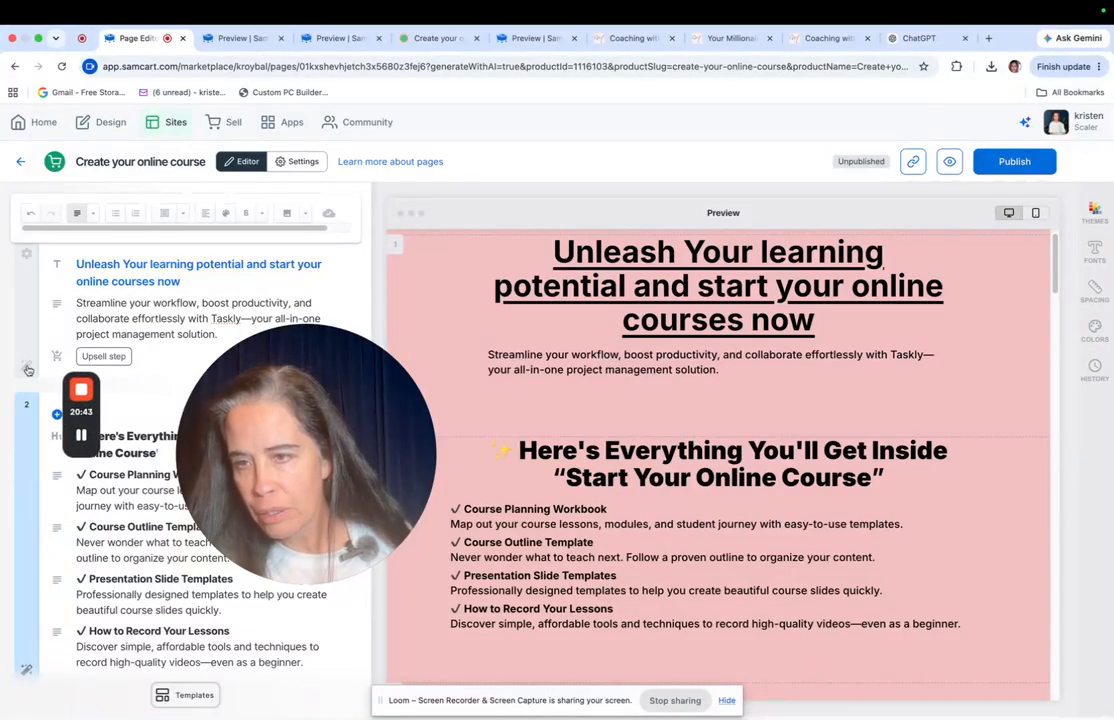
left_click(28, 370)
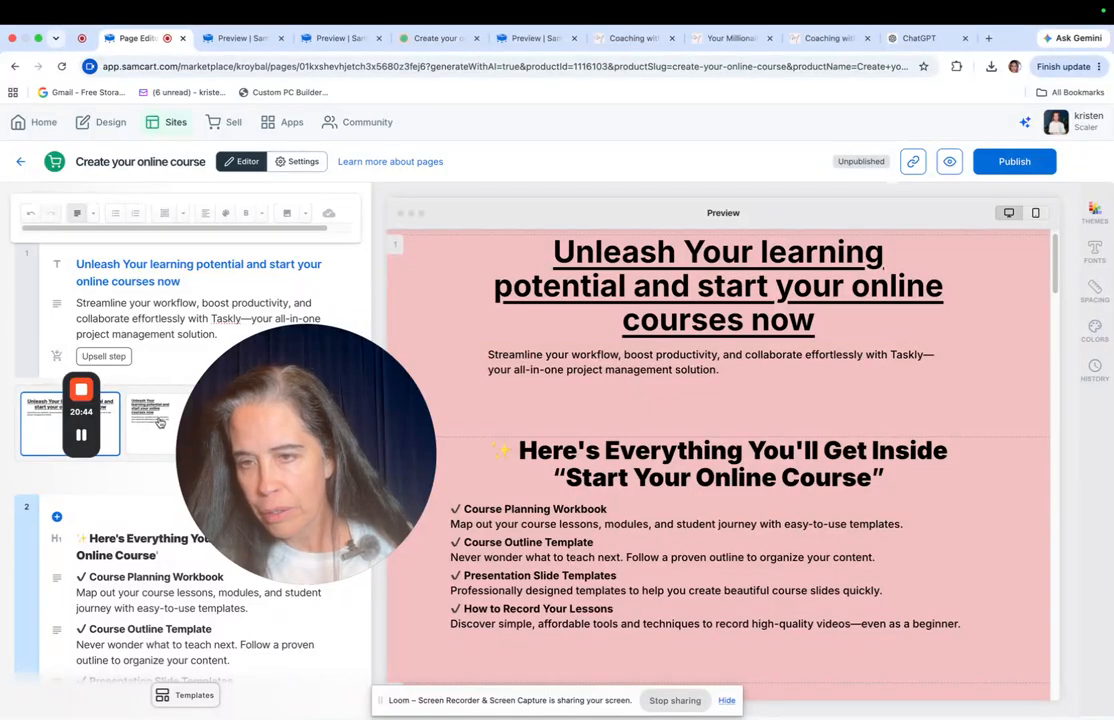
left_click(38, 331)
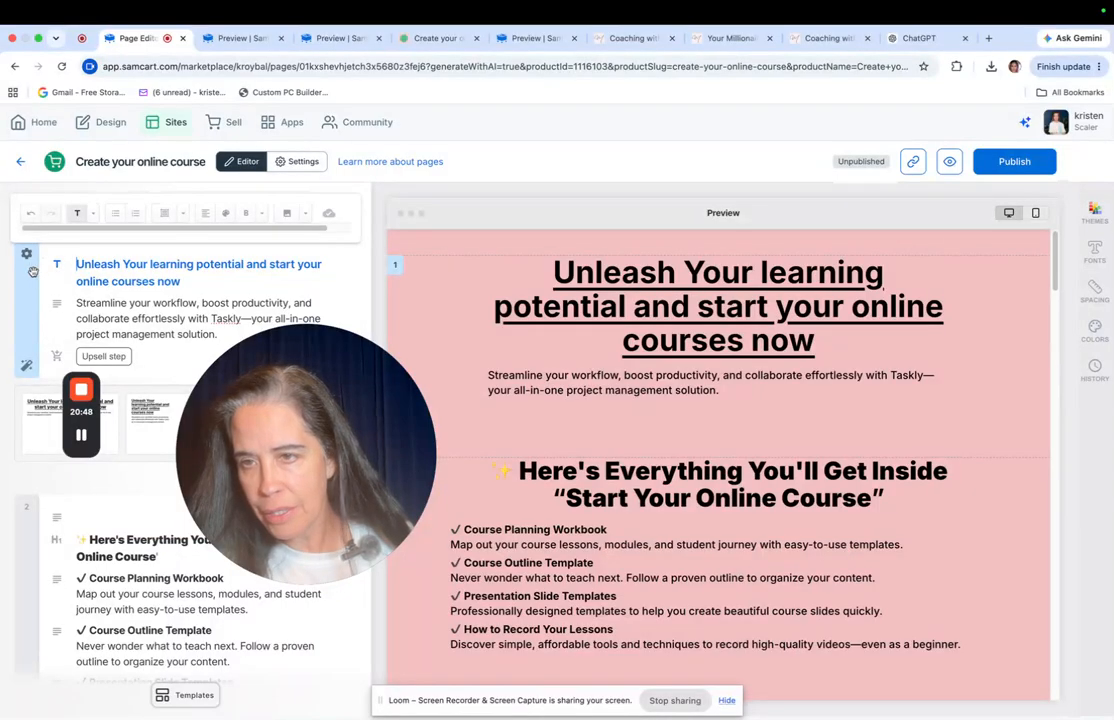
left_click(27, 257)
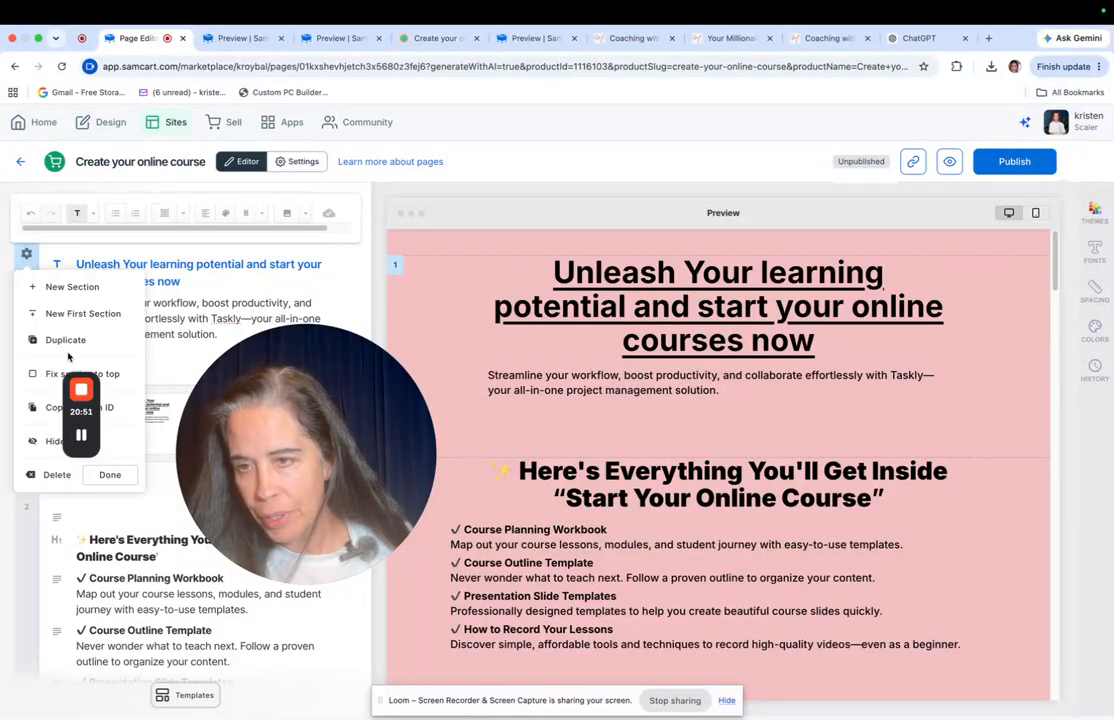
mouse_move(84, 413)
left_click_drag(84, 413, 281, 605)
mouse_move(283, 632)
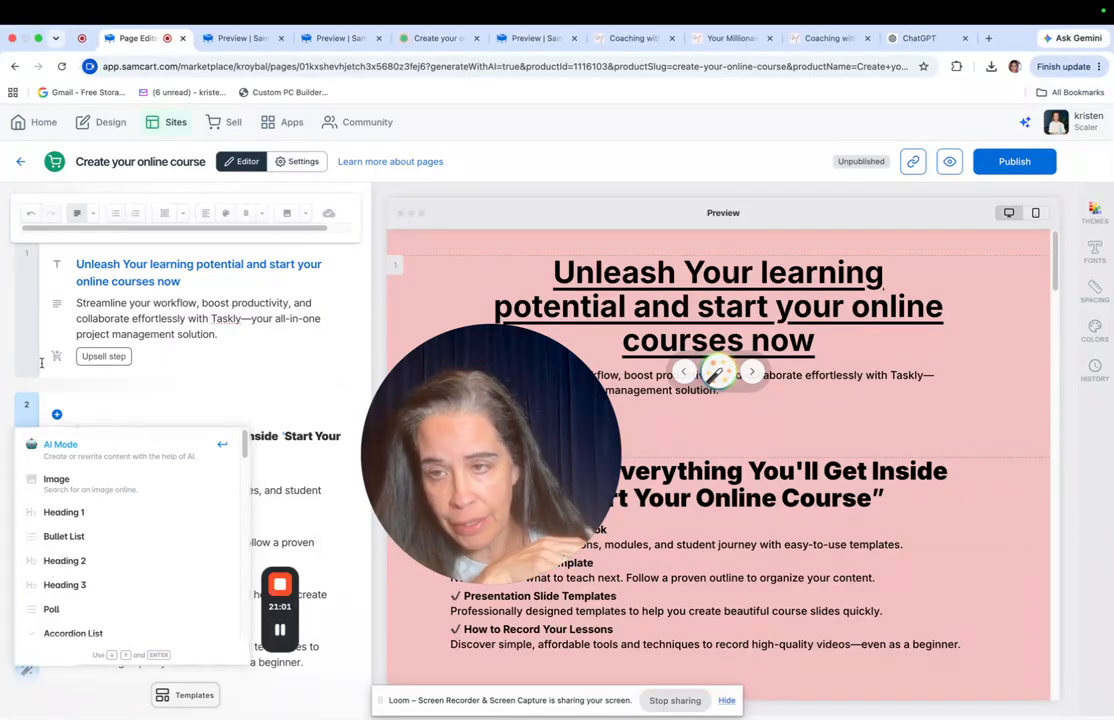
Browse the content block types available for section 2's empty first line, from AI Mode through charts and embeds to Video
scroll(115, 552, "down", 2)
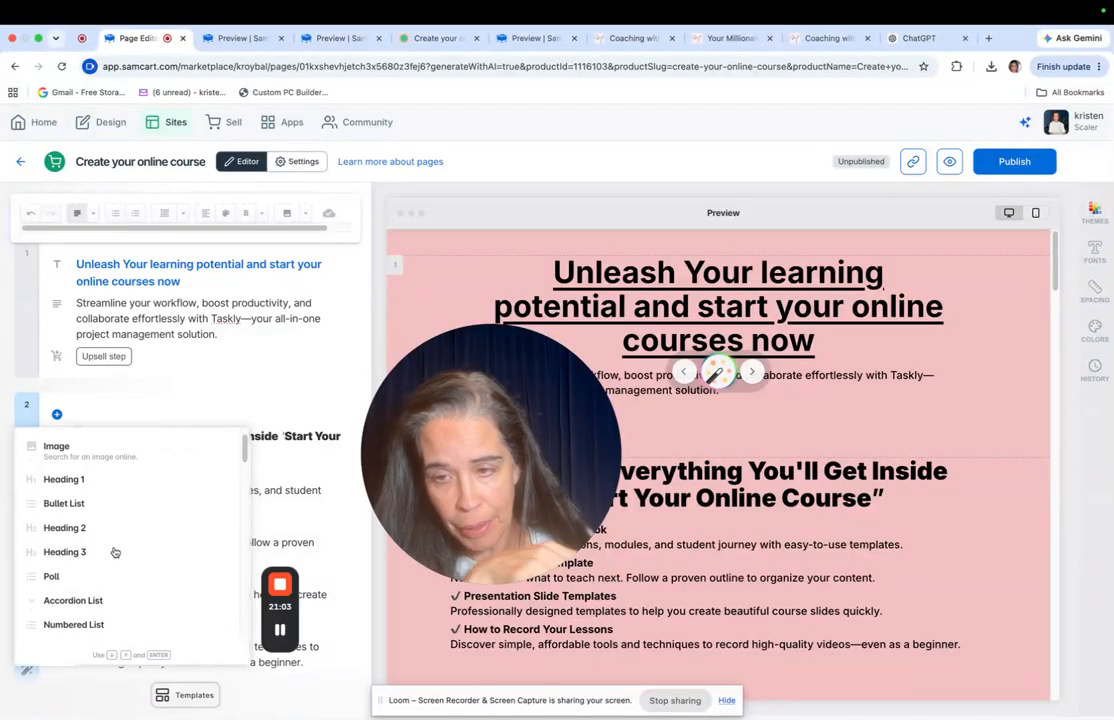
scroll(115, 552, "down", 5)
scroll(145, 567, "down", 10)
scroll(142, 566, "down", 1)
scroll(142, 566, "down", 5)
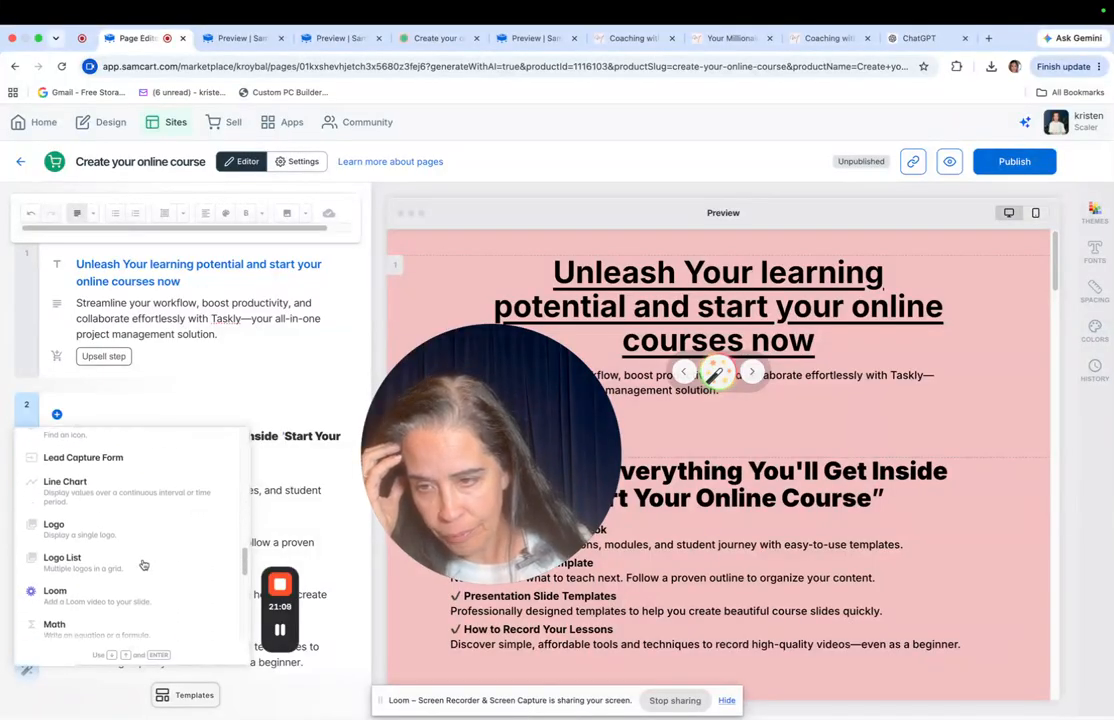
scroll(142, 564, "down", 8)
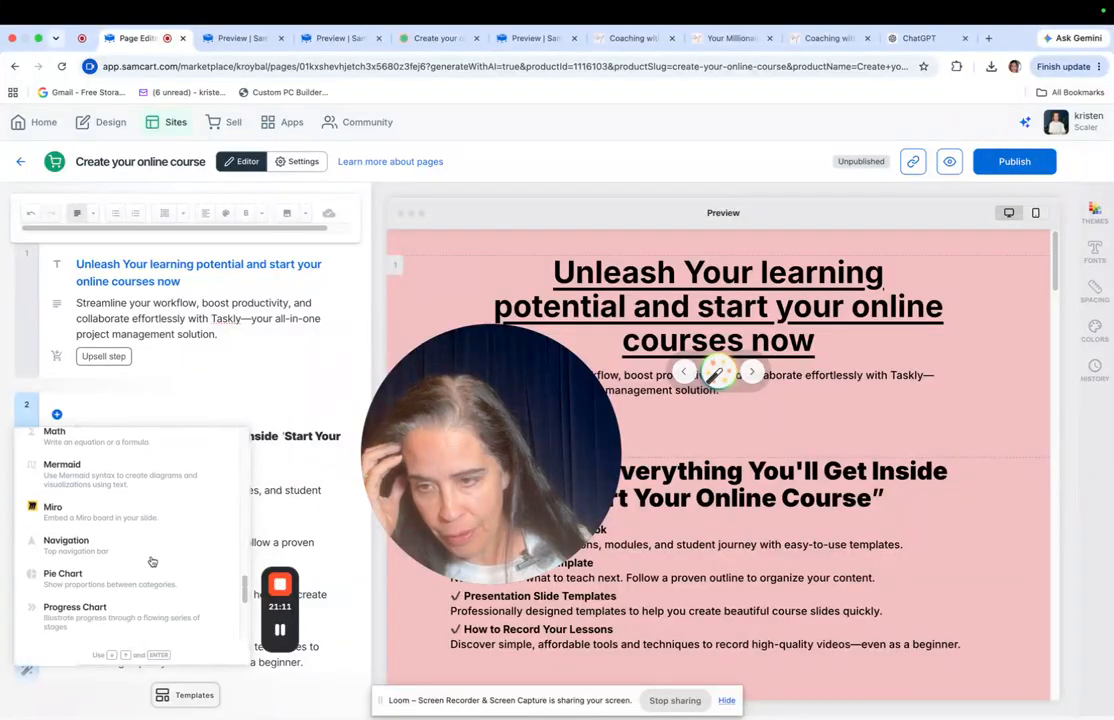
scroll(152, 561, "down", 4)
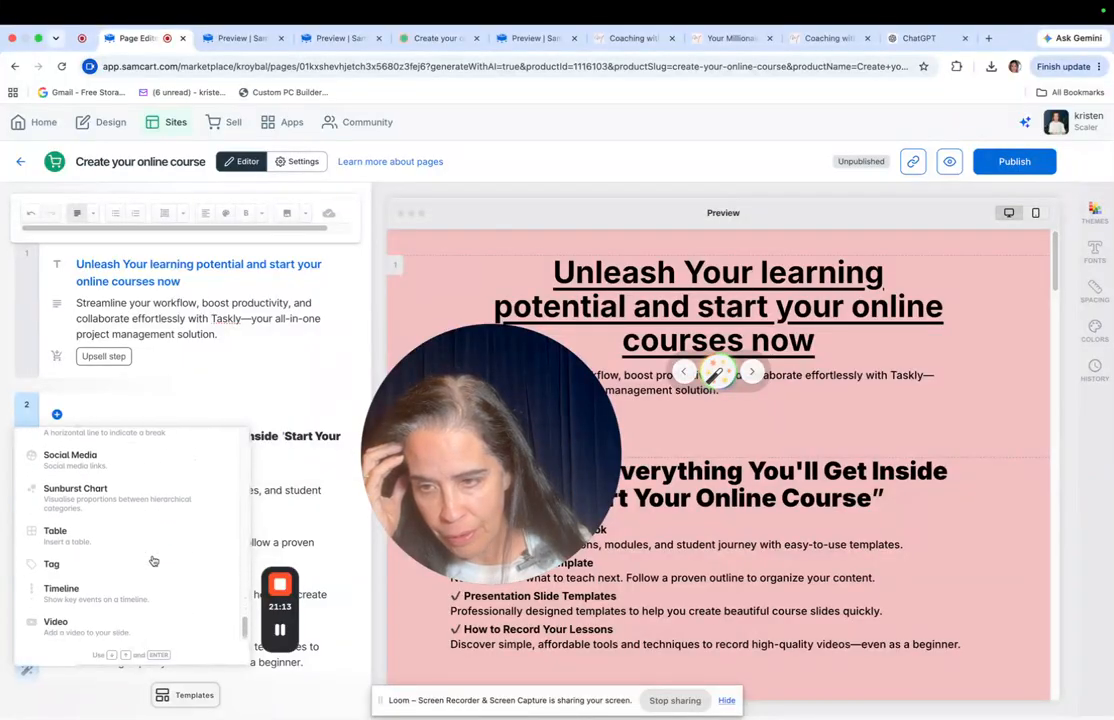
scroll(152, 561, "up", 10)
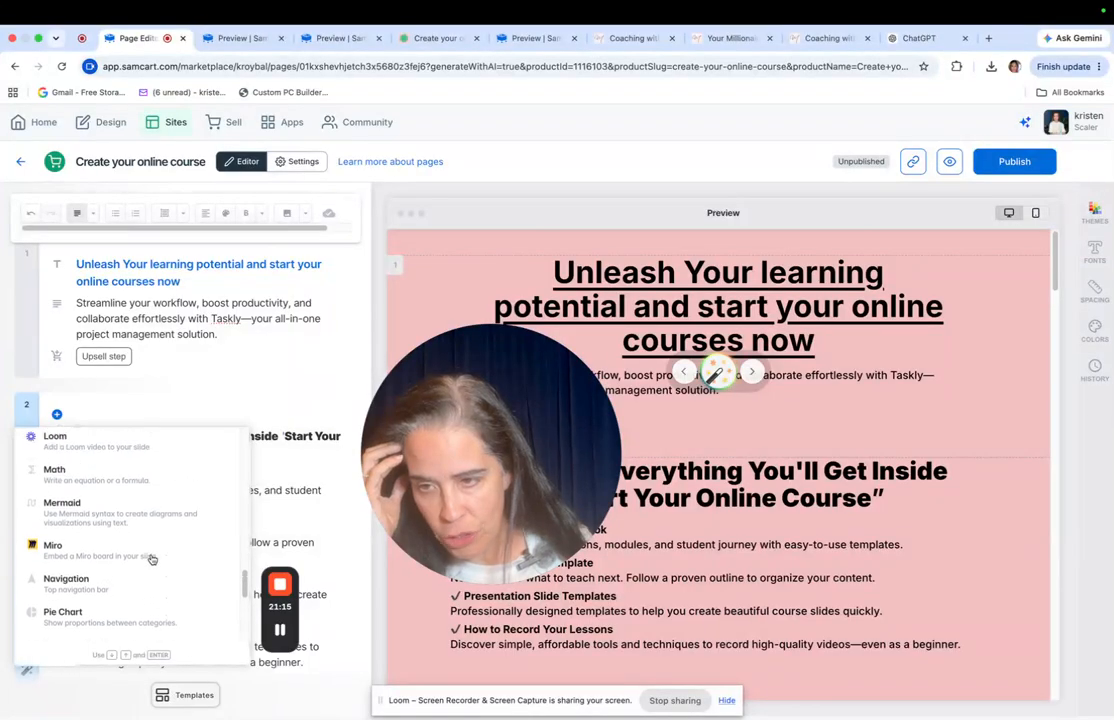
scroll(152, 559, "up", 6)
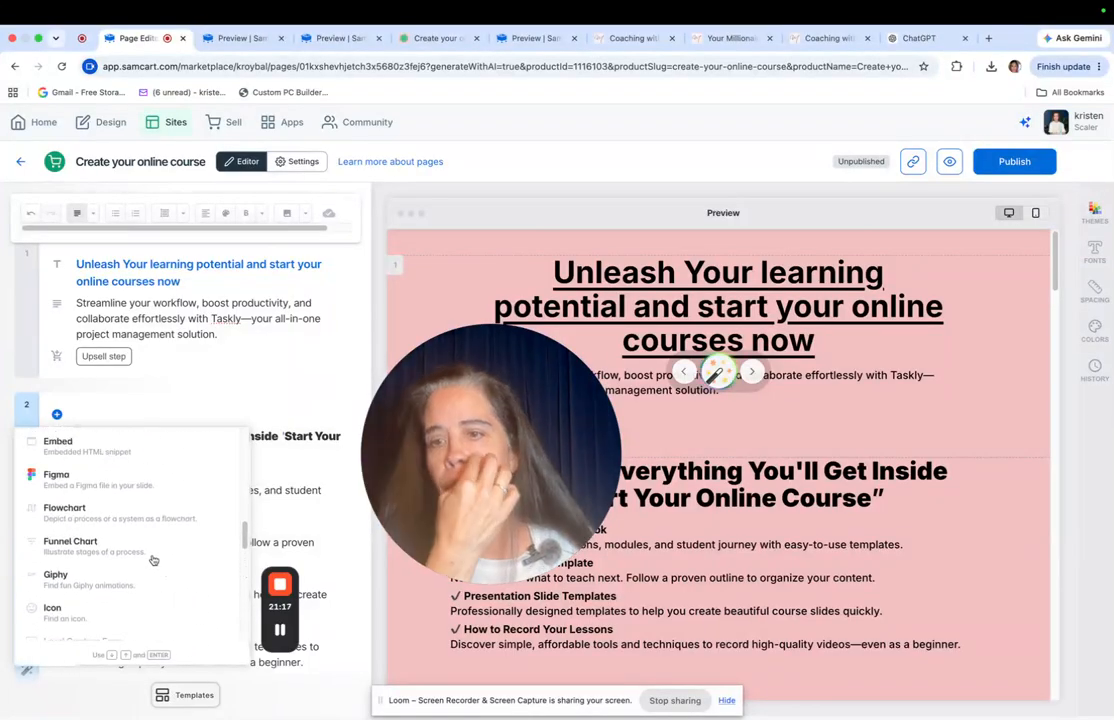
scroll(152, 559, "up", 6)
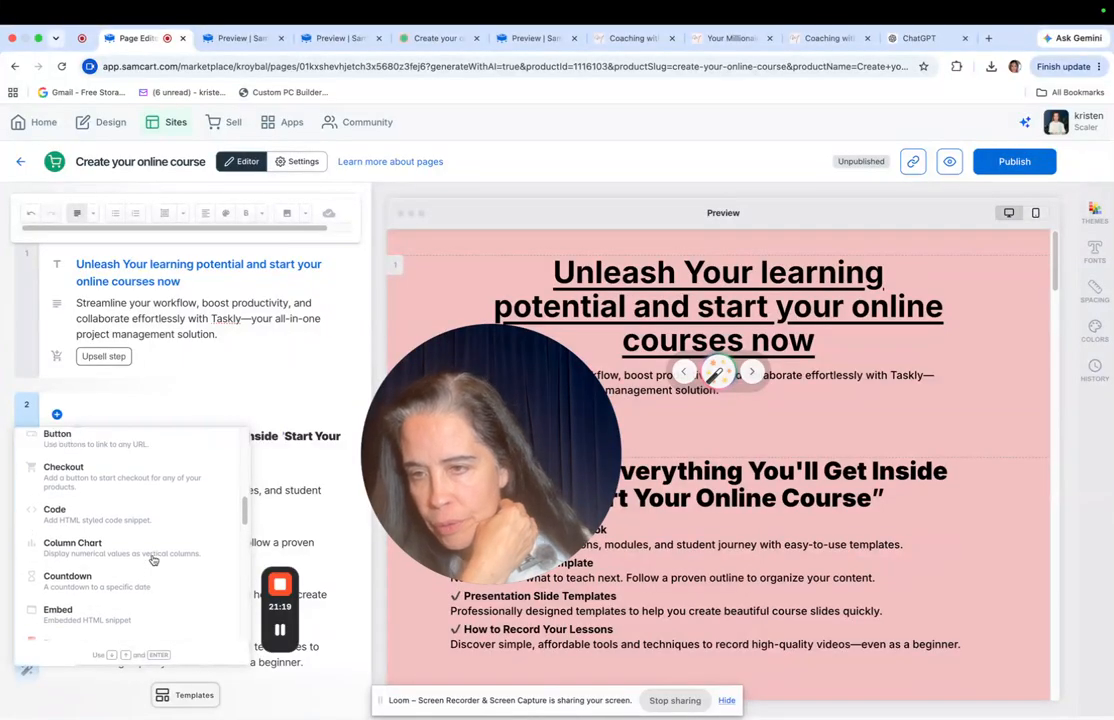
scroll(152, 559, "up", 6)
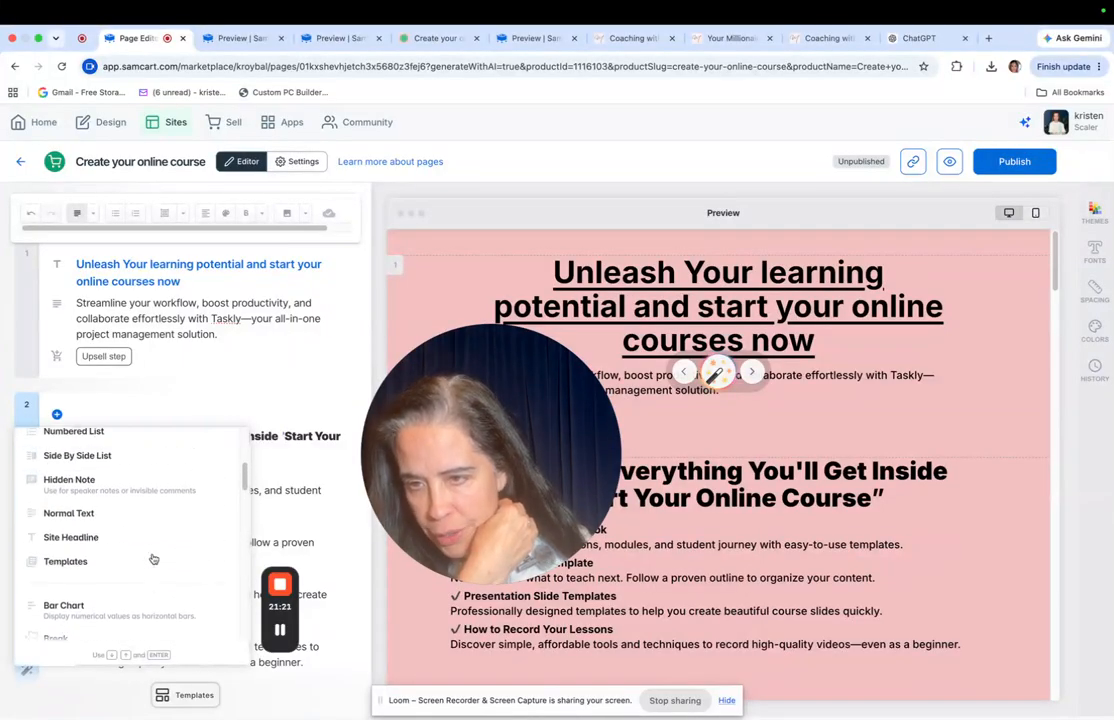
scroll(153, 558, "up", 5)
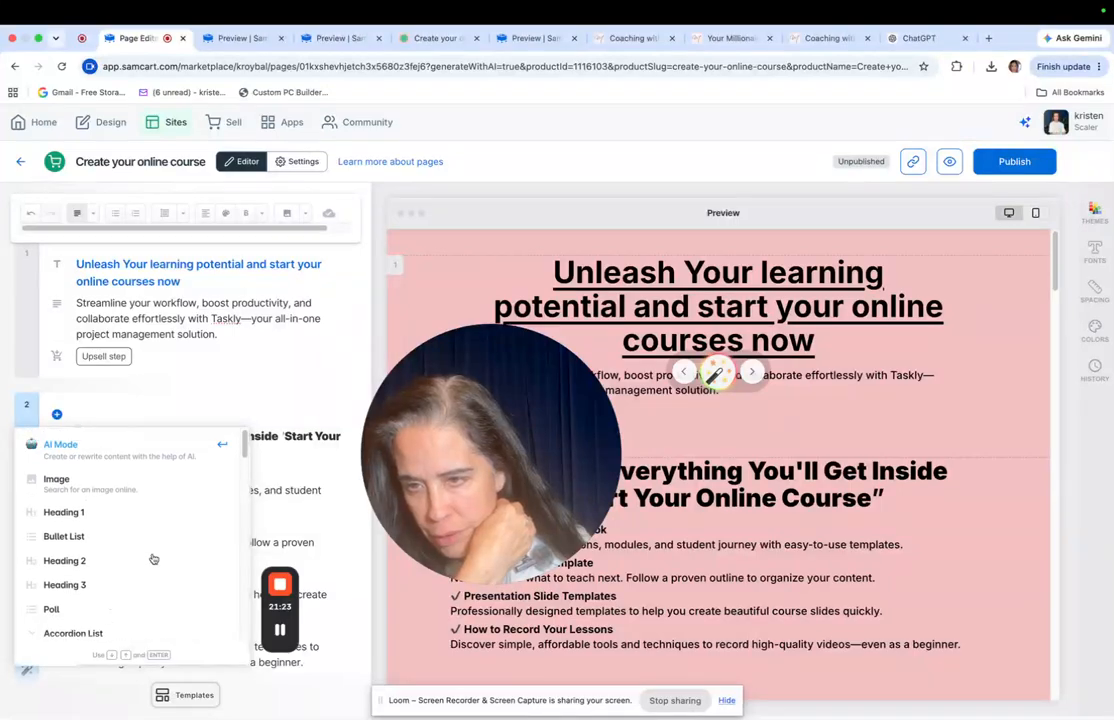
Insert the Unsplash "course" photo of people with laptops around a conference table at the start of section 2
left_click(78, 483)
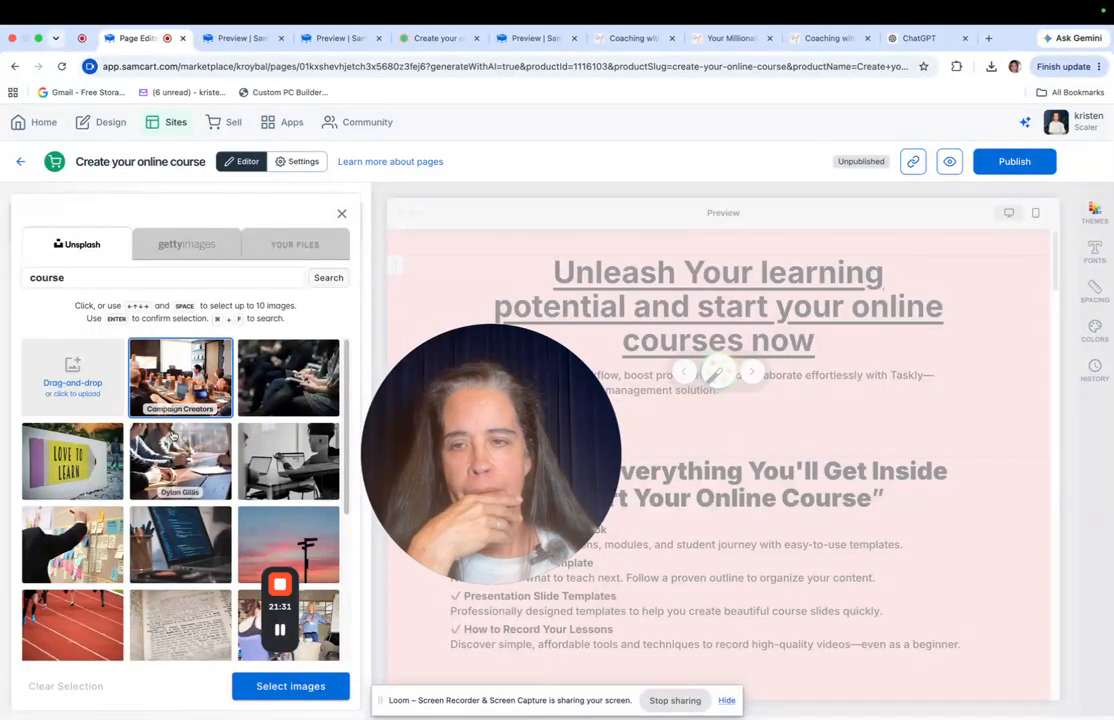
left_click(181, 388)
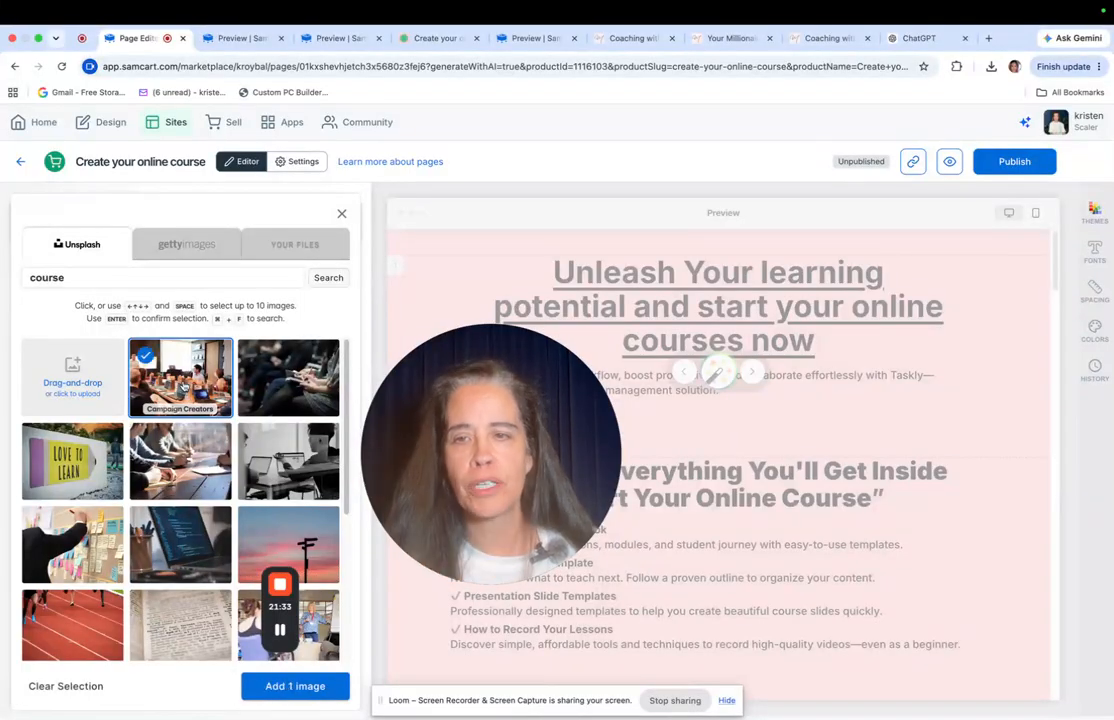
left_click(298, 686)
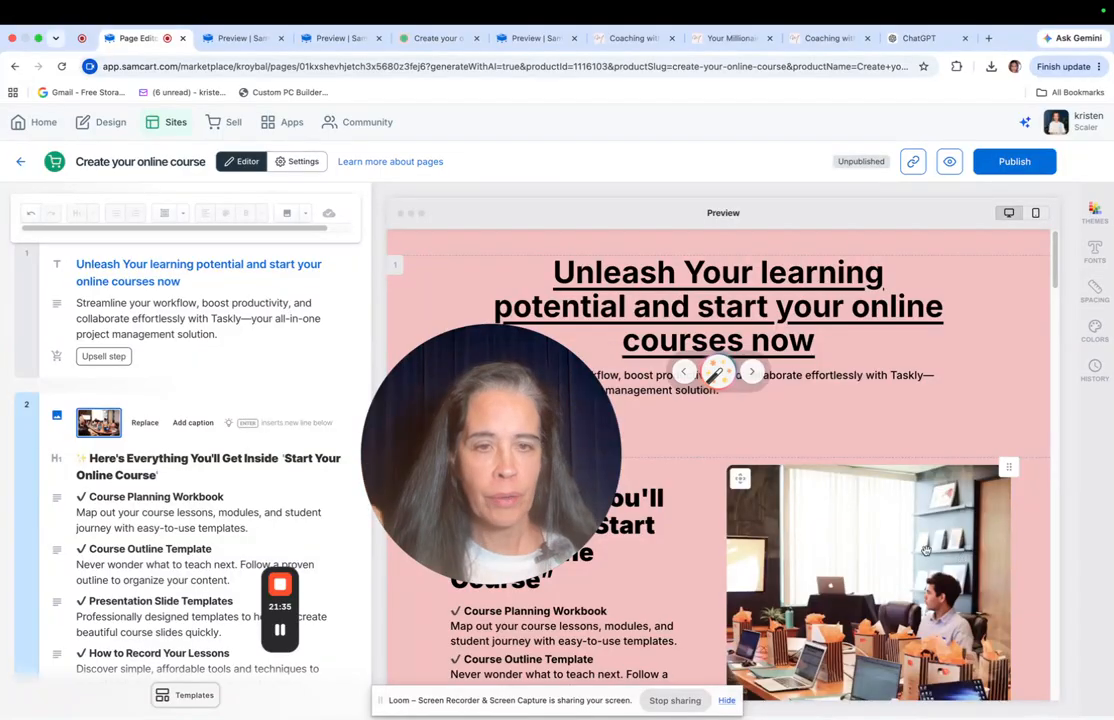
scroll(894, 571, "down", 8)
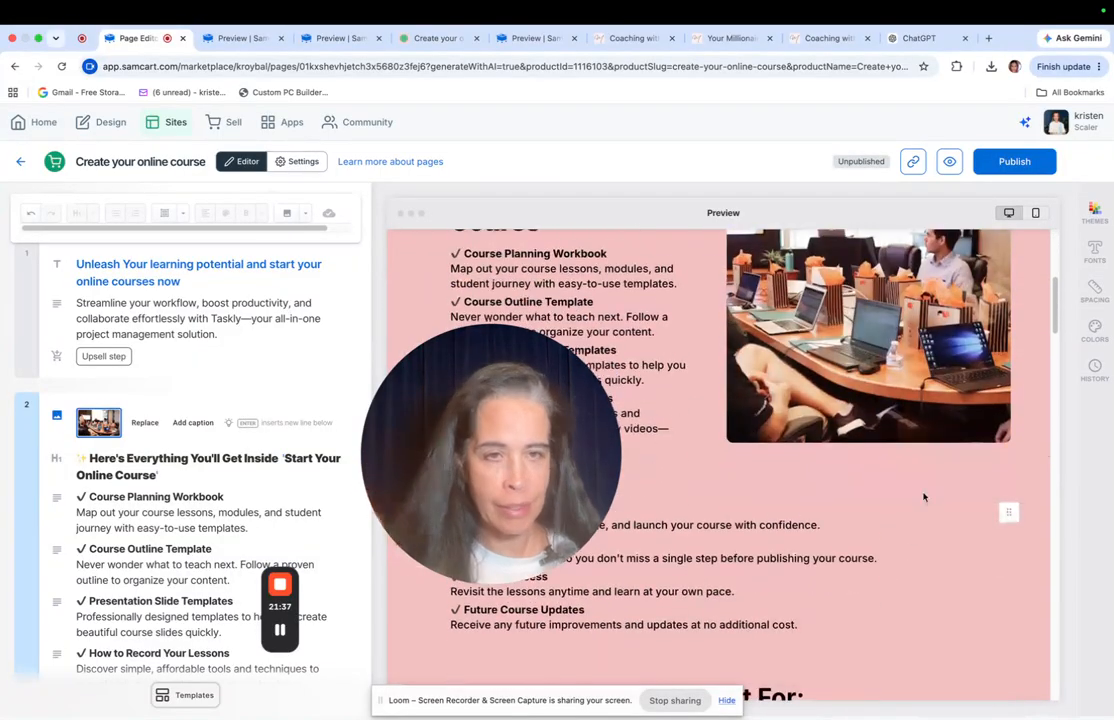
scroll(817, 432, "up", 4)
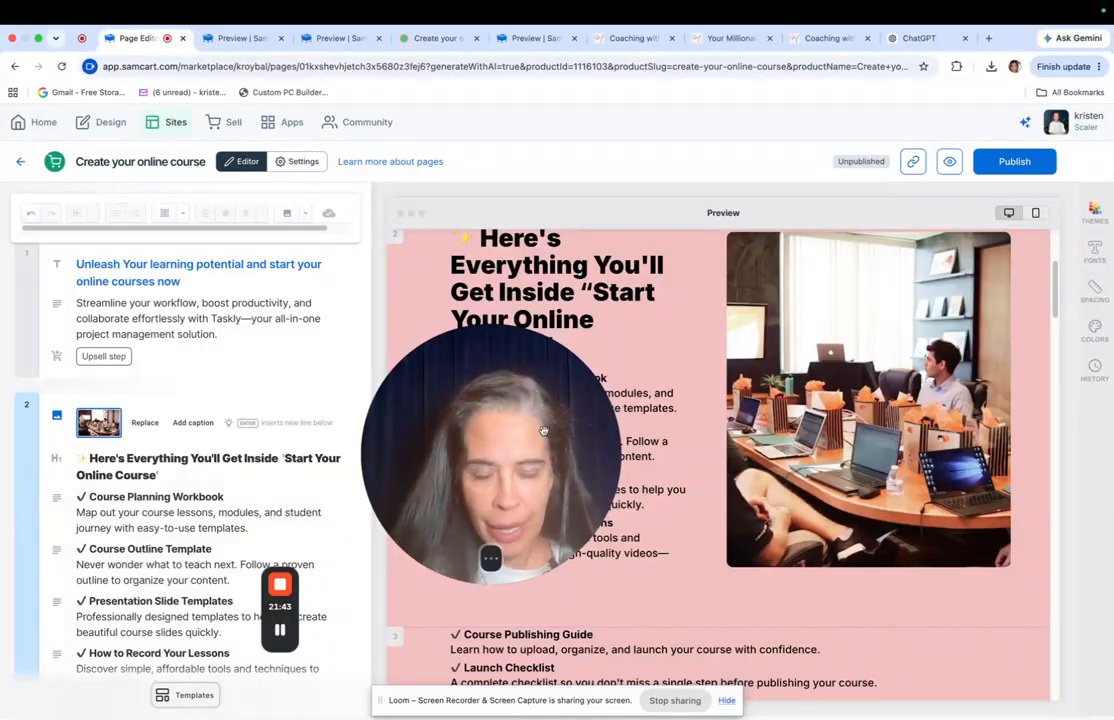
left_click_drag(538, 435, 384, 440)
Delete section 8 with the three five-star customer testimonial cards
scroll(771, 399, "down", 10)
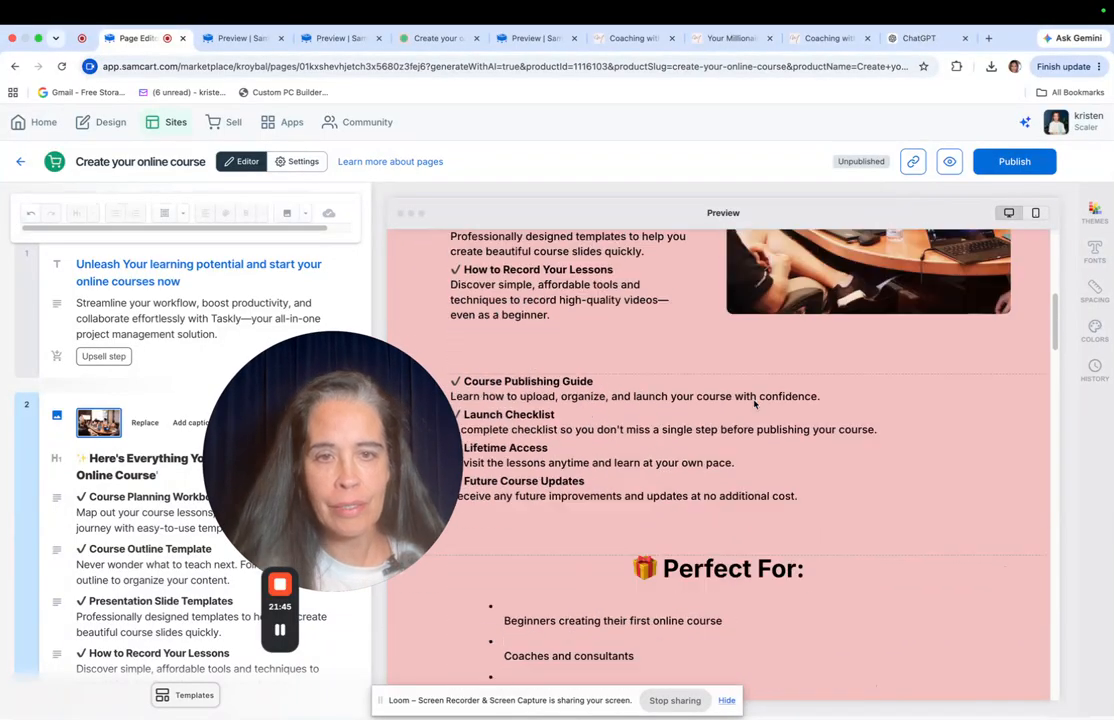
scroll(771, 399, "down", 15)
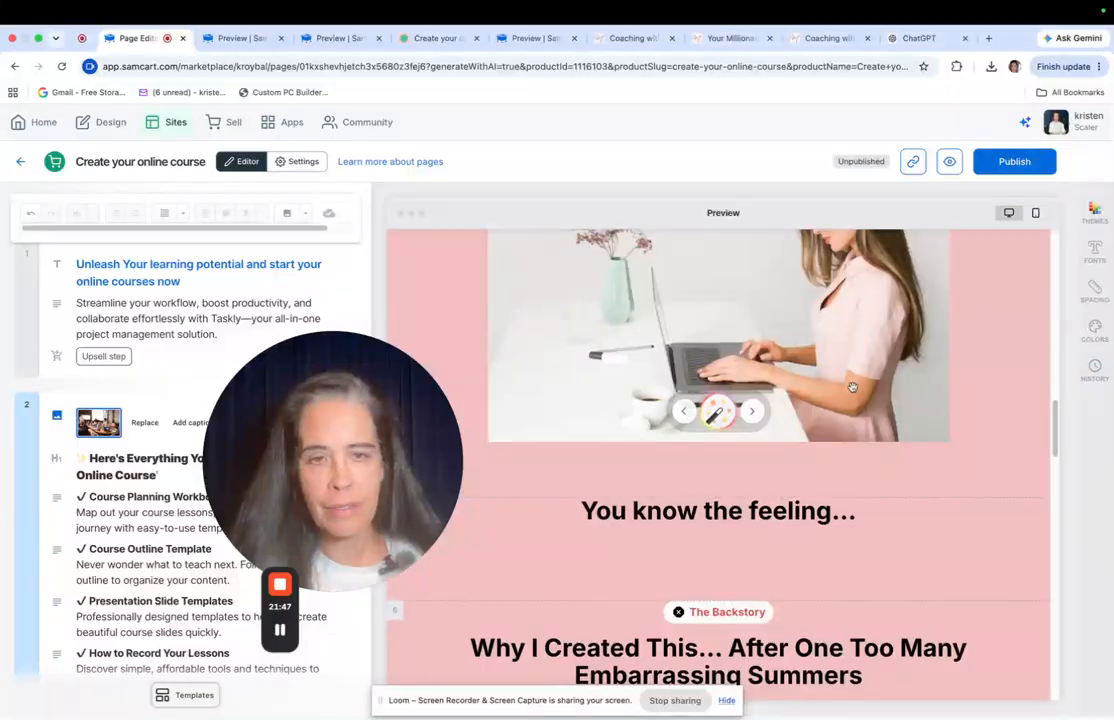
scroll(852, 393, "down", 8)
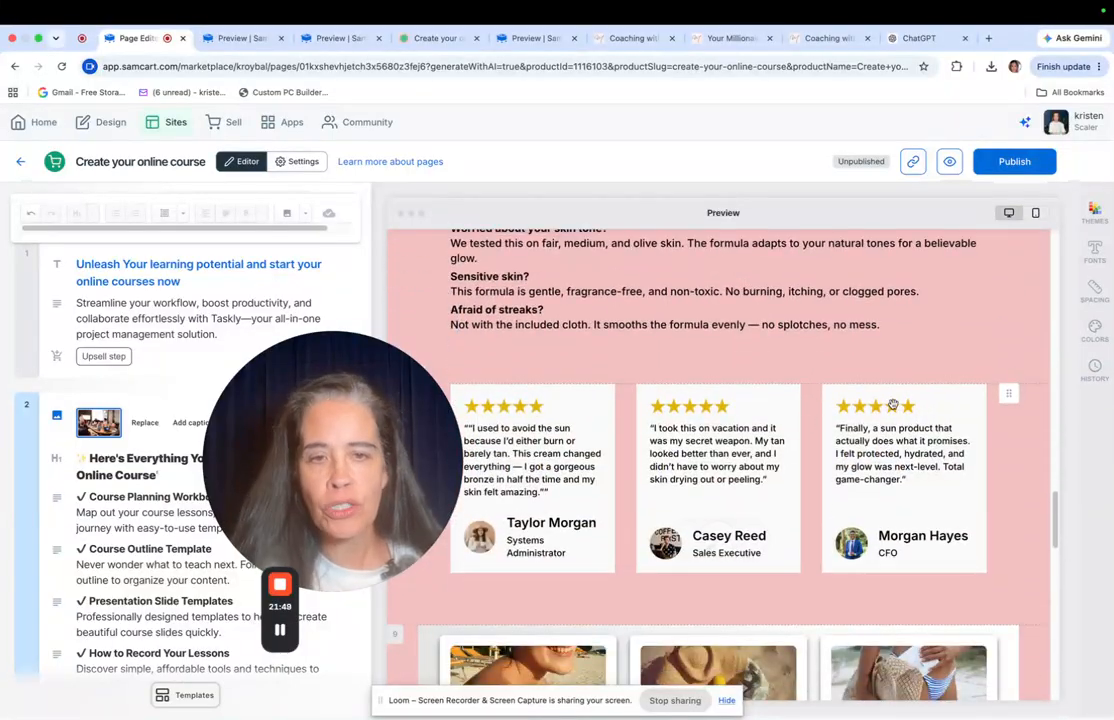
scroll(893, 405, "down", 3)
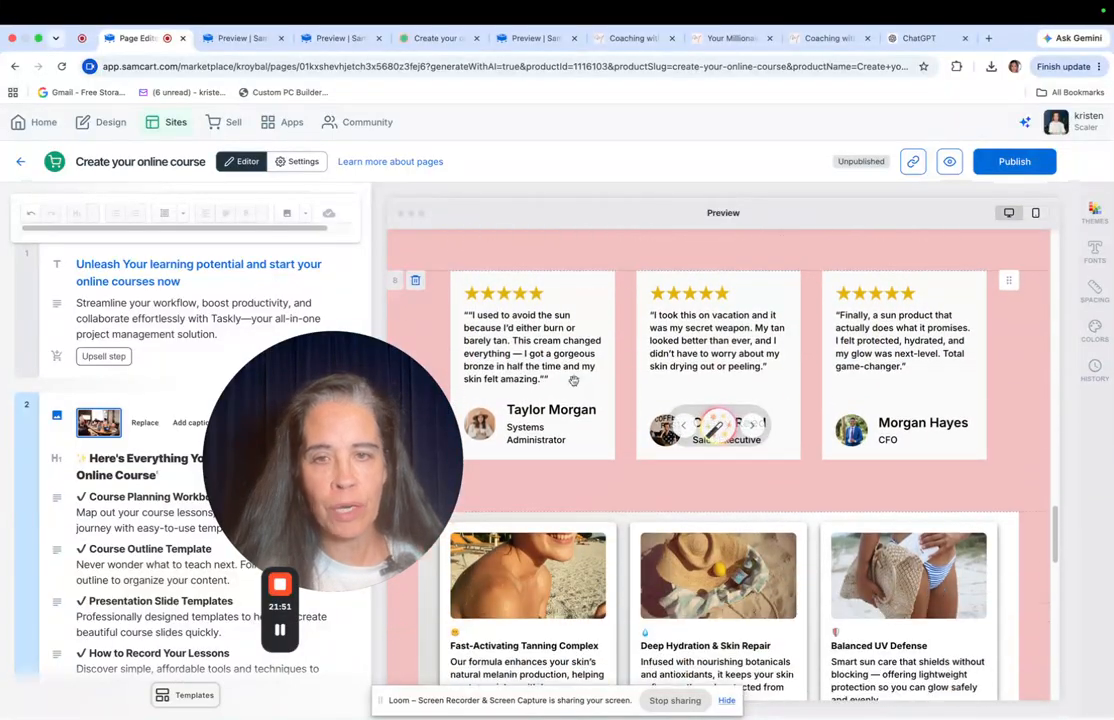
left_click(416, 284)
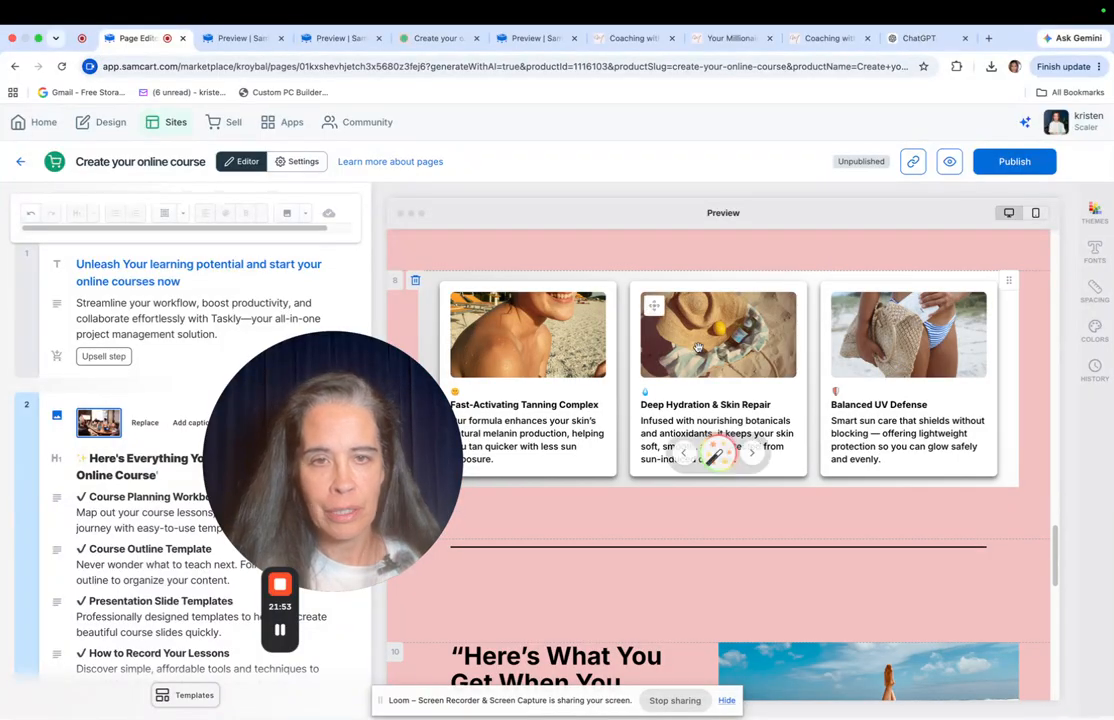
Review the leftover tanning sections from the feature cards to the embedded checkout, and return to the opening headline
scroll(699, 353, "down", 3)
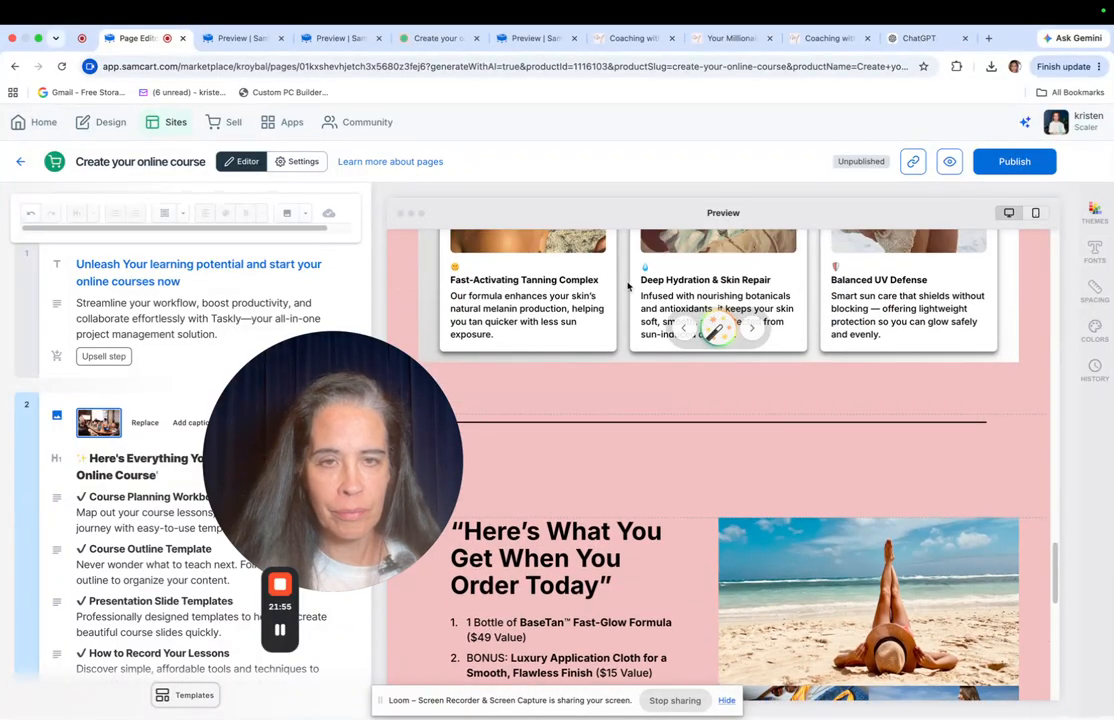
scroll(546, 273, "up", 2)
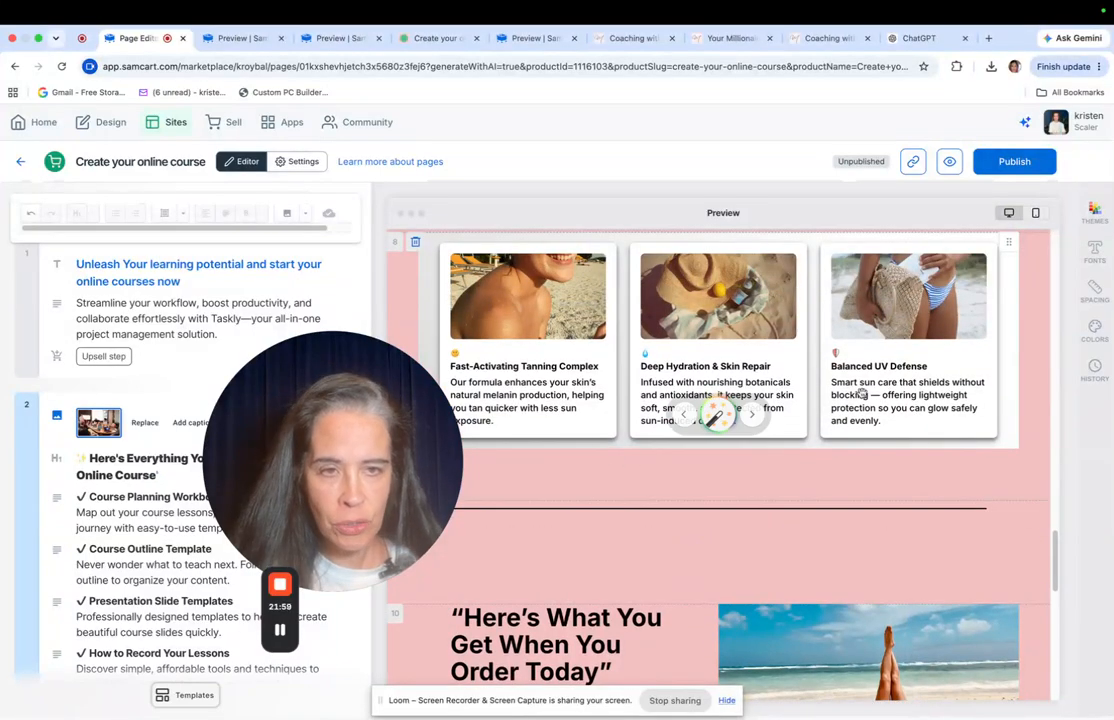
scroll(855, 410, "down", 1)
scroll(855, 415, "down", 10)
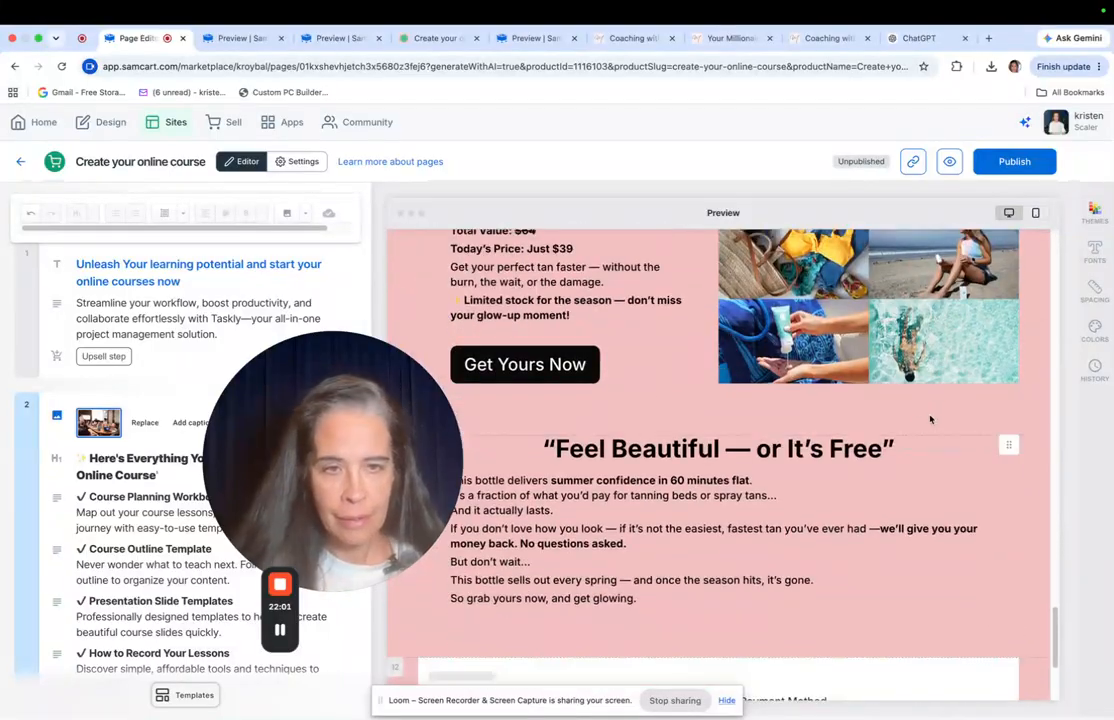
scroll(905, 440, "down", 2)
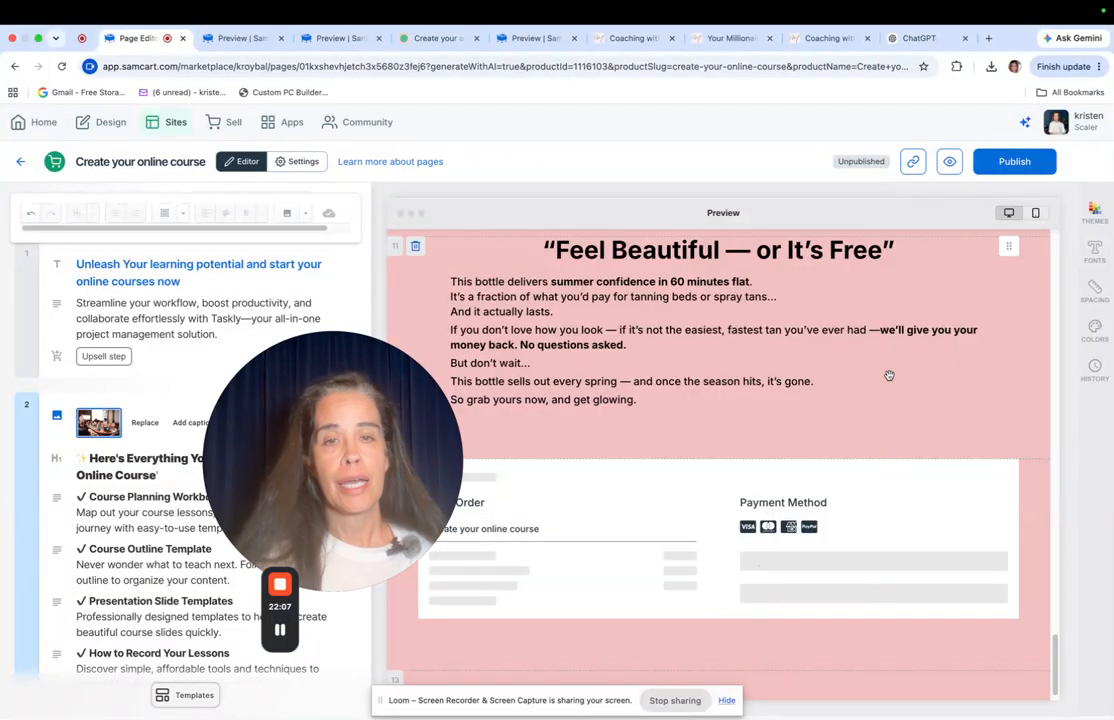
scroll(881, 381, "up", 20)
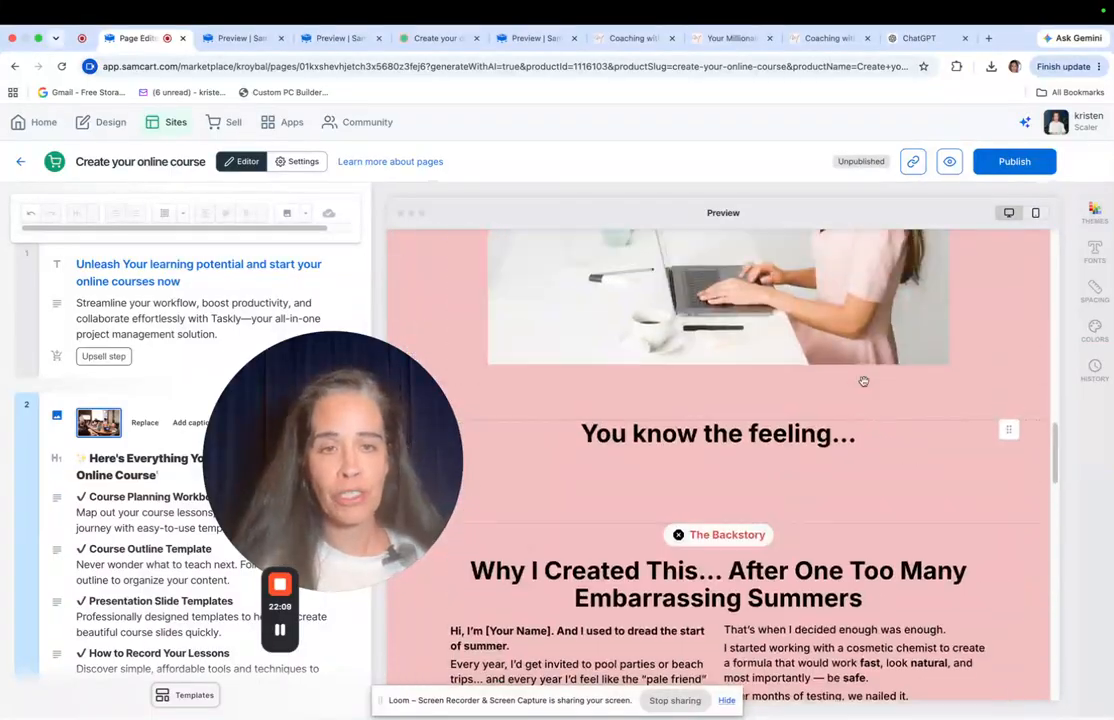
scroll(864, 385, "up", 20)
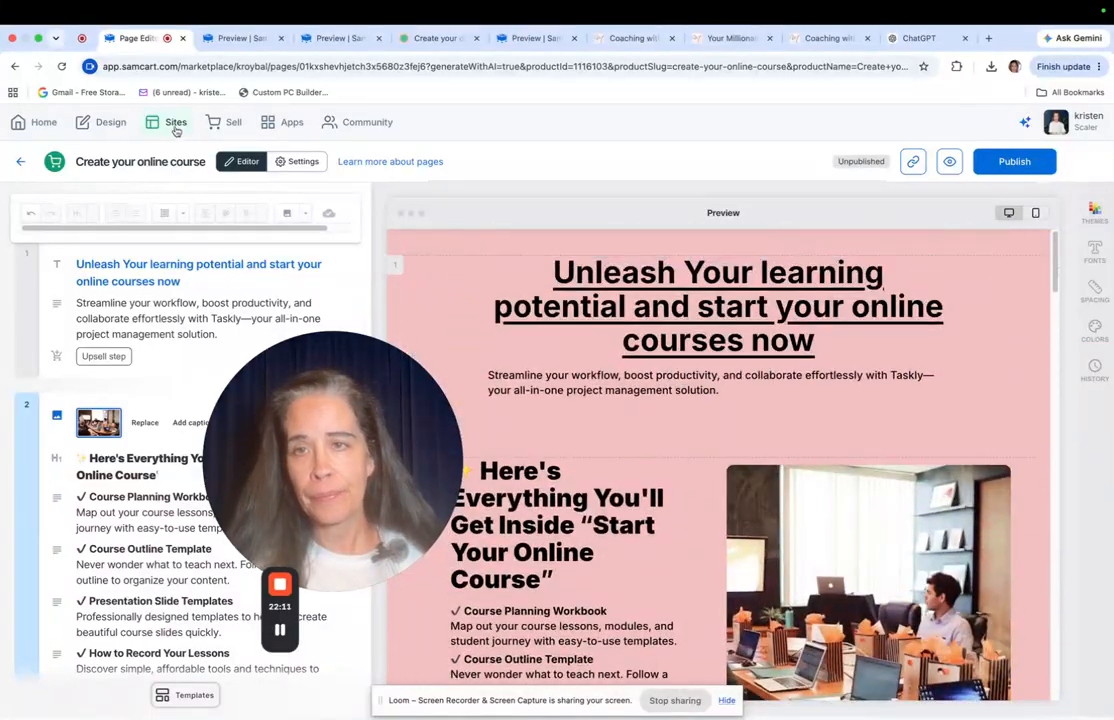
Open the existing product "From Bra Strap to Waist Length Fast" from the product list
left_click(229, 123)
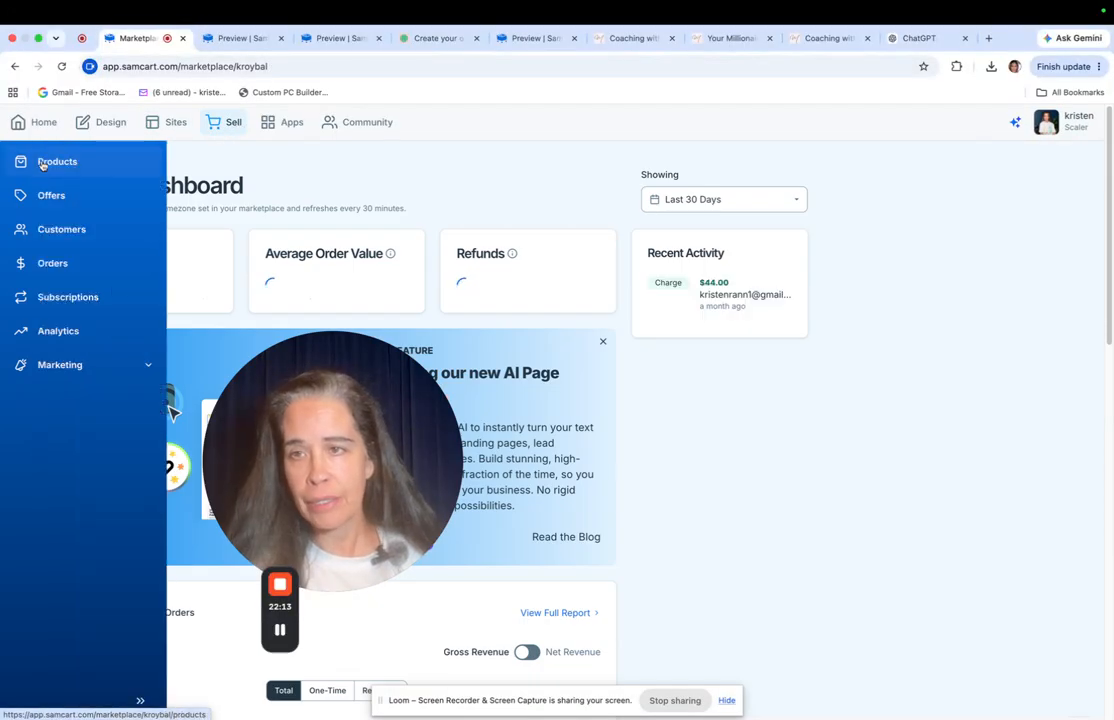
left_click(42, 165)
left_click_drag(355, 402, 642, 400)
left_click(231, 557)
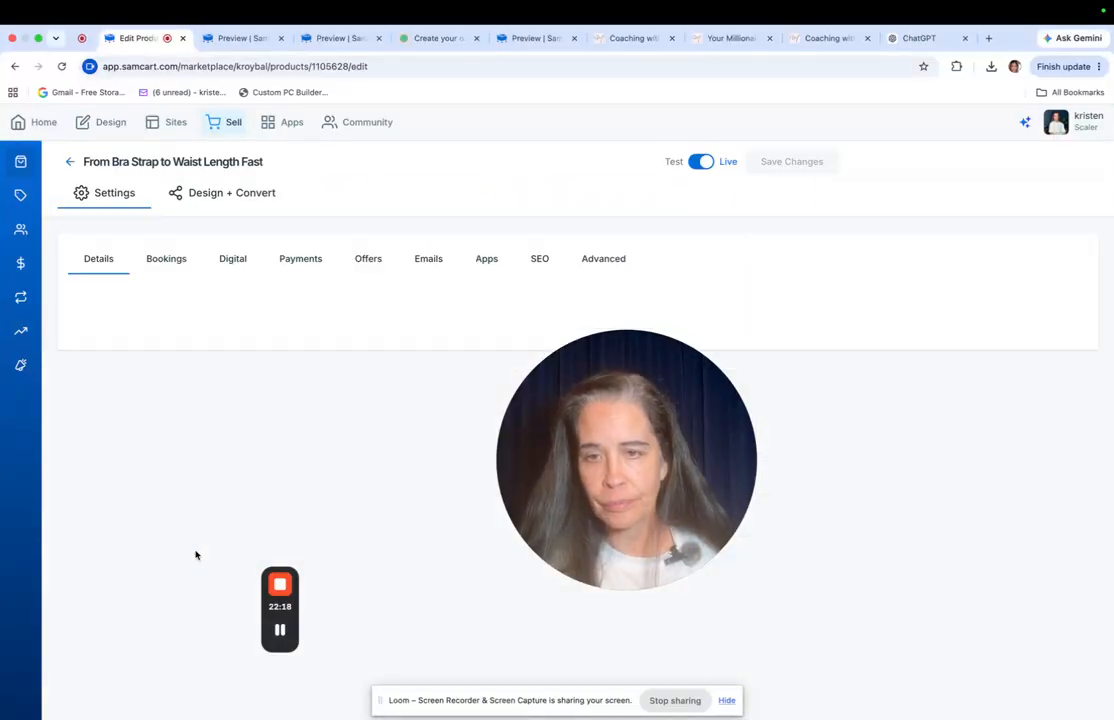
Find the Pages AI pages attached to this product and preview the first one as a finished example
left_click(196, 193)
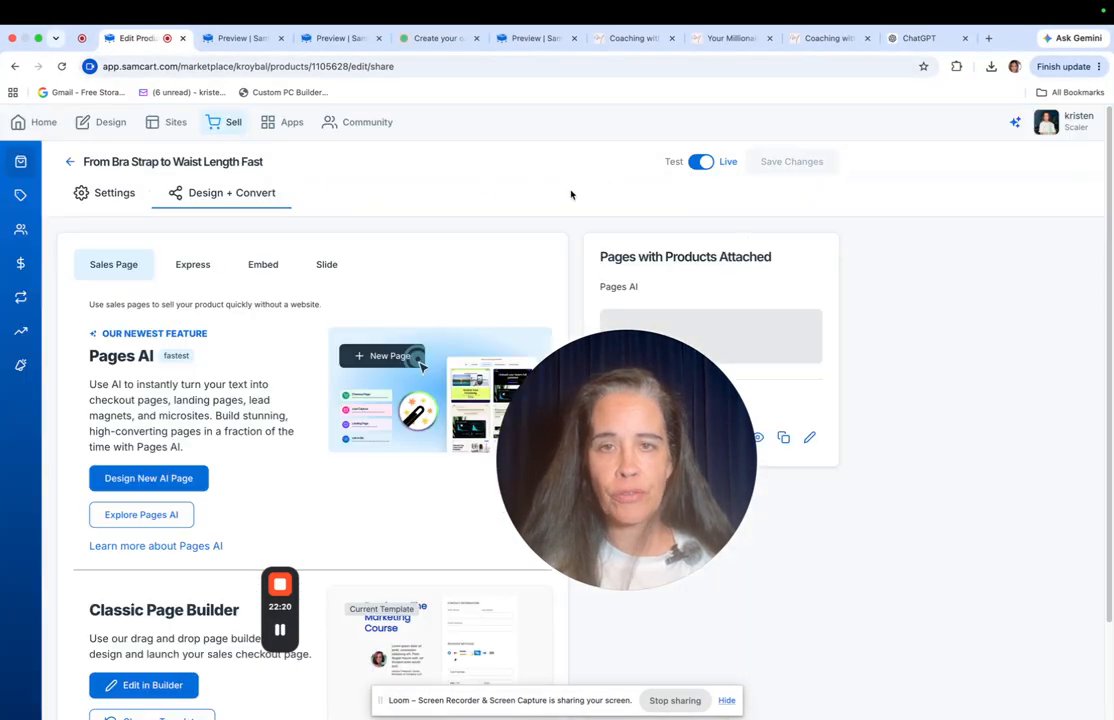
left_click_drag(624, 555, 517, 550)
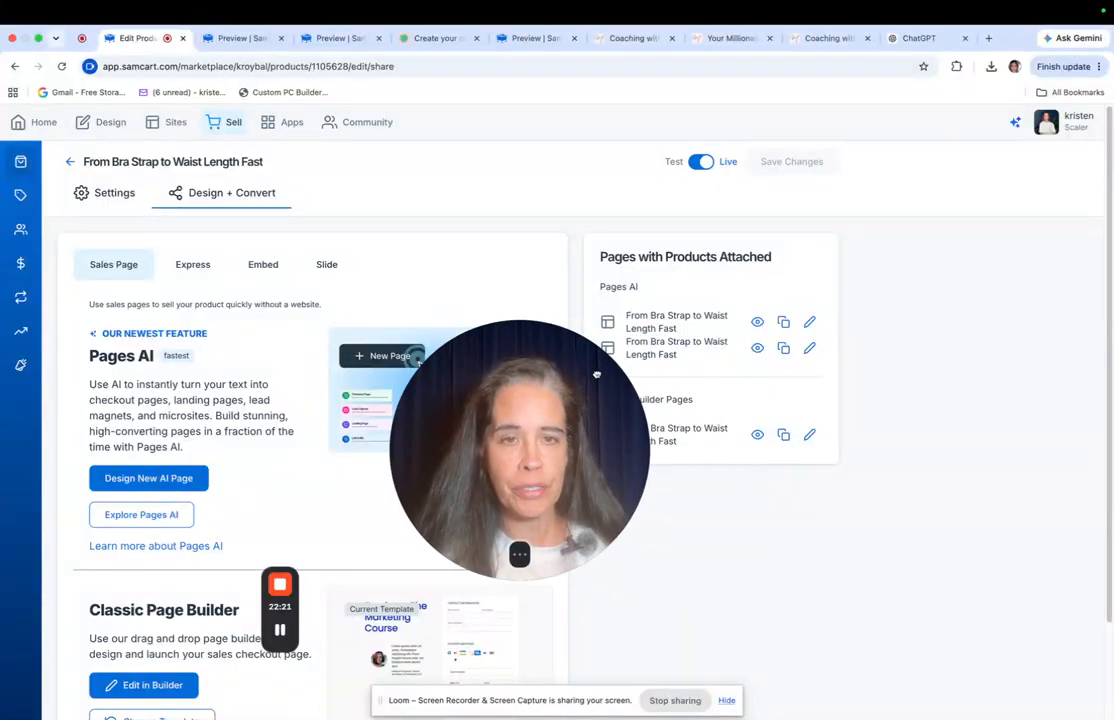
left_click(758, 323)
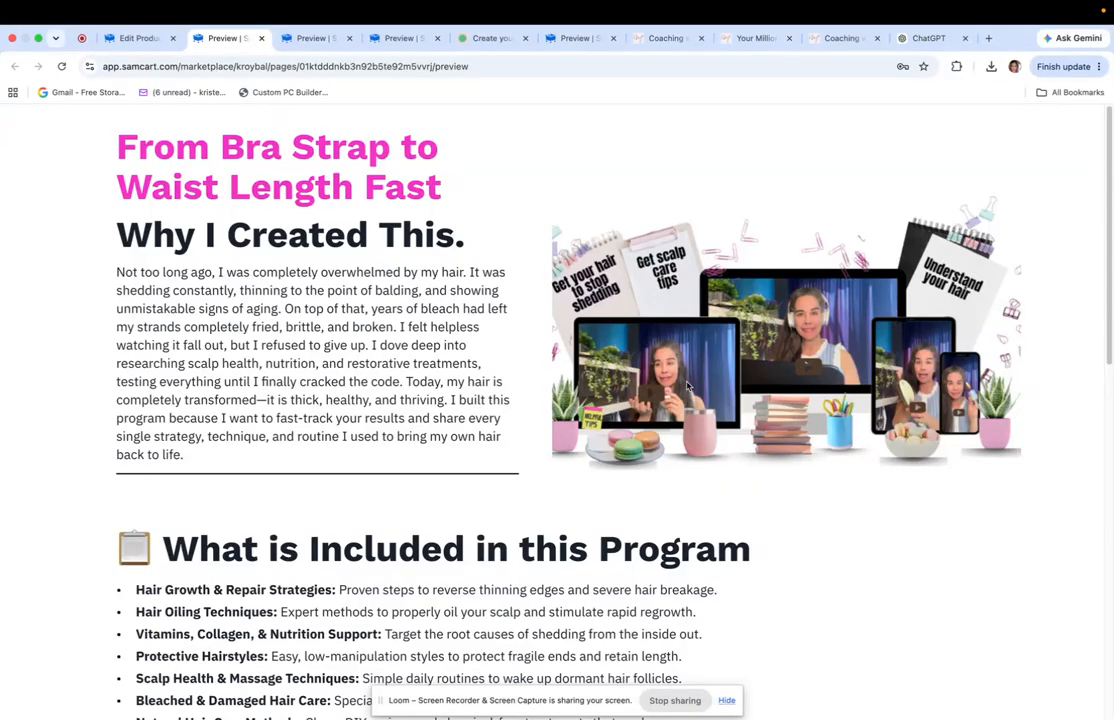
Examine the embedded checkout of the "From Bra Strap to Waist Length Fast" preview, including its popular add-ons and payment options
scroll(345, 378, "down", 20)
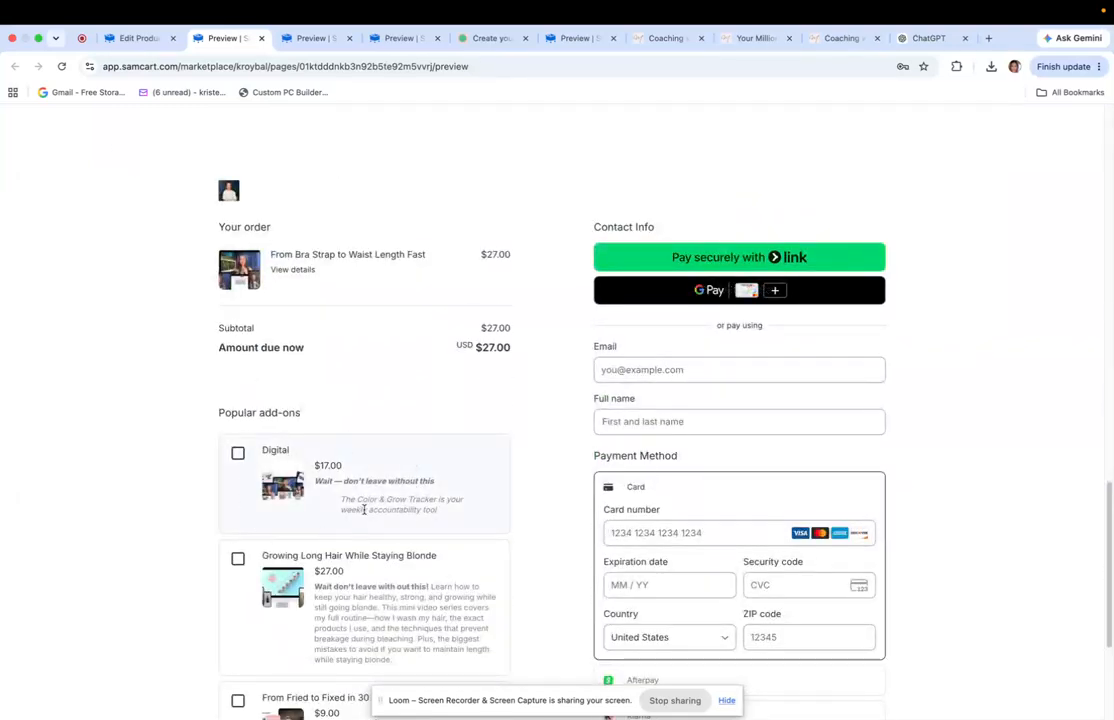
scroll(466, 507, "down", 5)
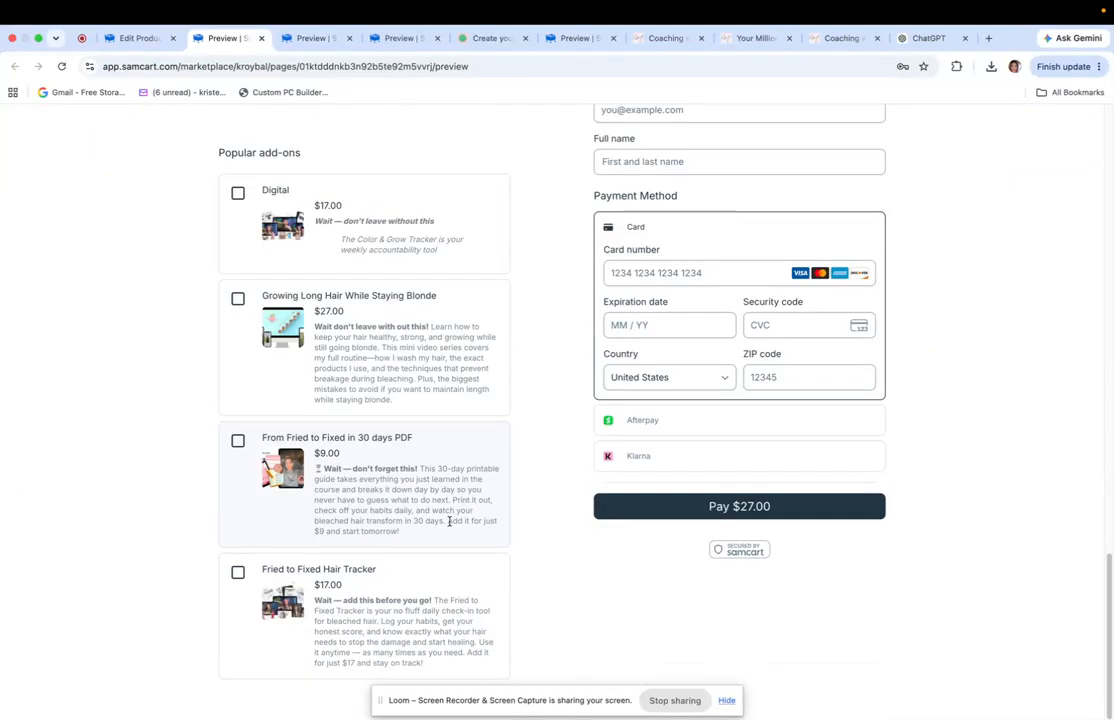
scroll(640, 290, "up", 9)
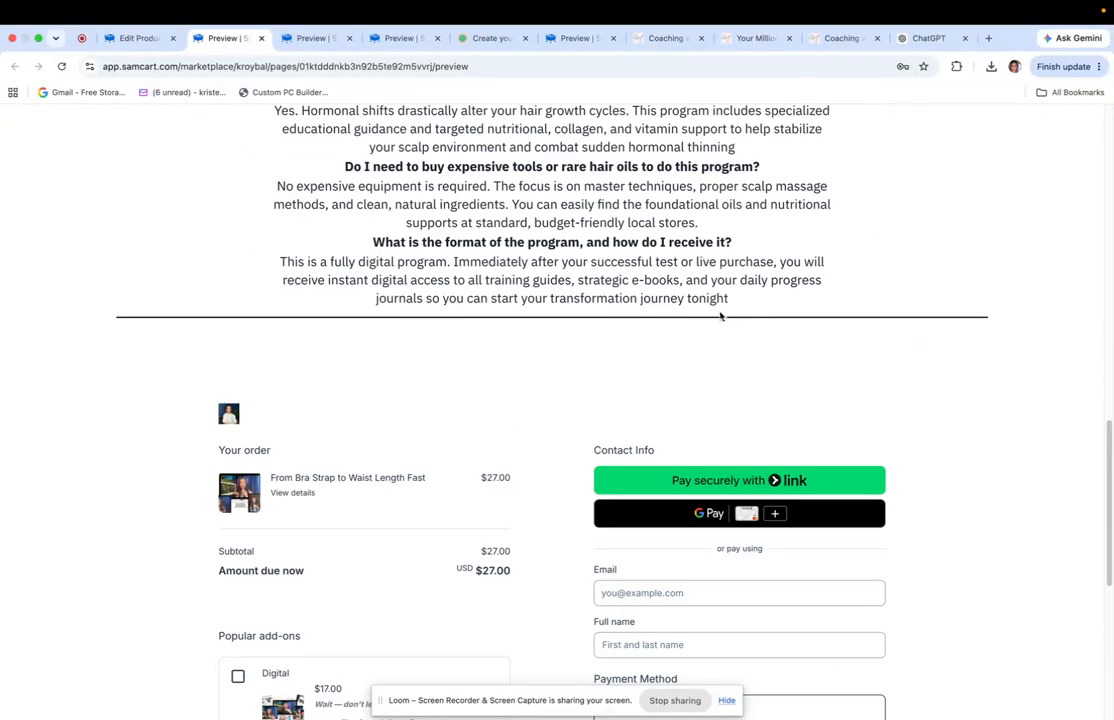
scroll(560, 260, "down", 9)
scroll(460, 210, "up", 5)
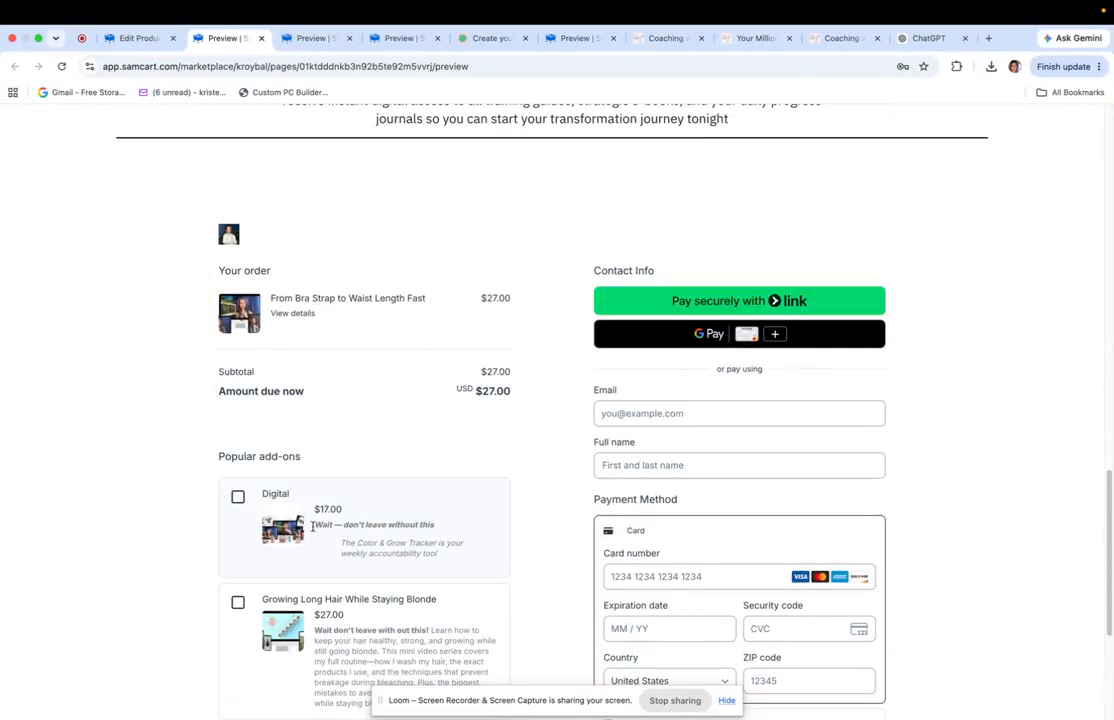
scroll(384, 541, "down", 5)
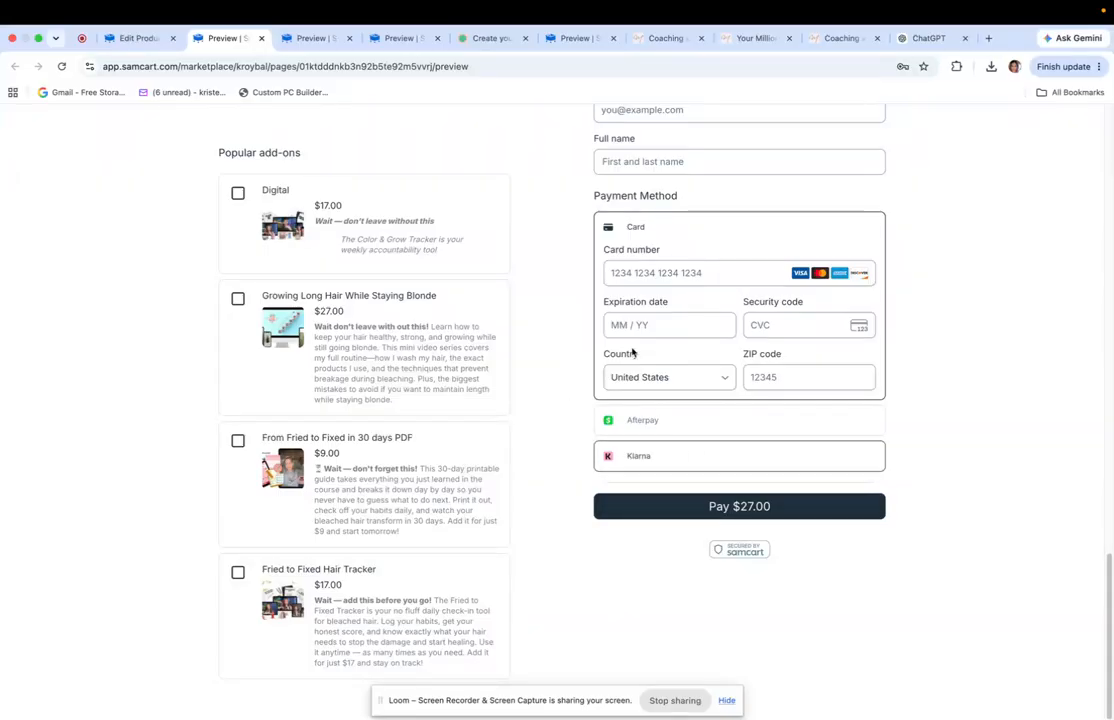
scroll(632, 353, "up", 2)
Open the product "Growing Long Hair While Staying Blonde" from the product list and preview its attached Pages AI page
left_click(129, 40)
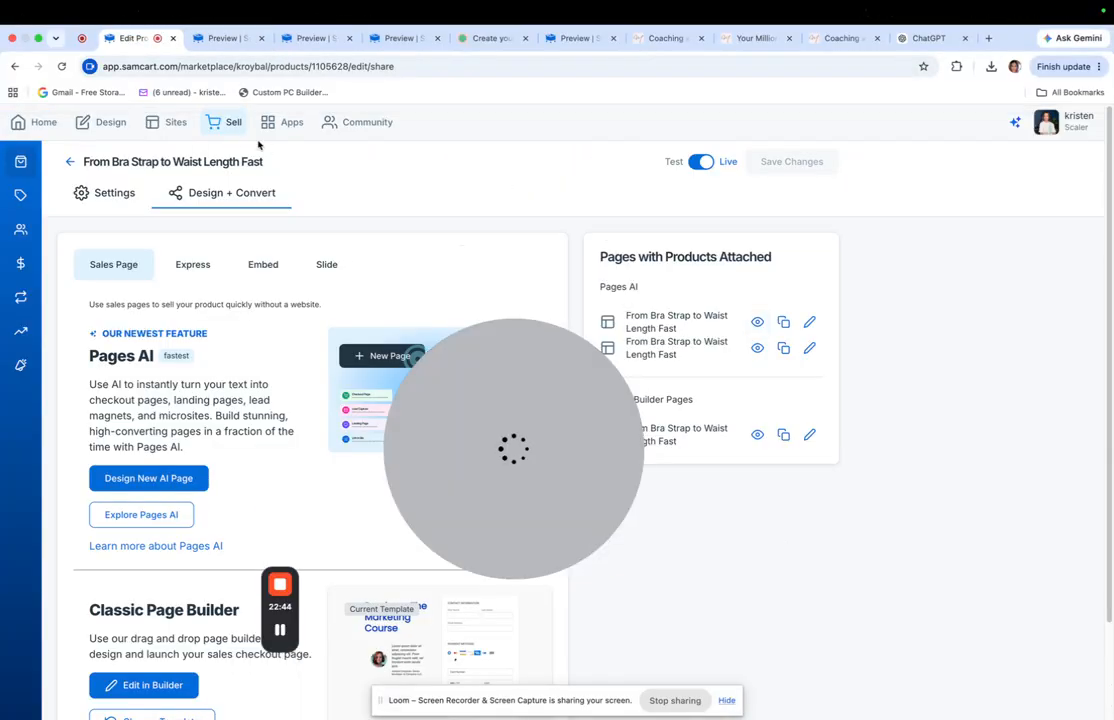
left_click(222, 121)
left_click(45, 162)
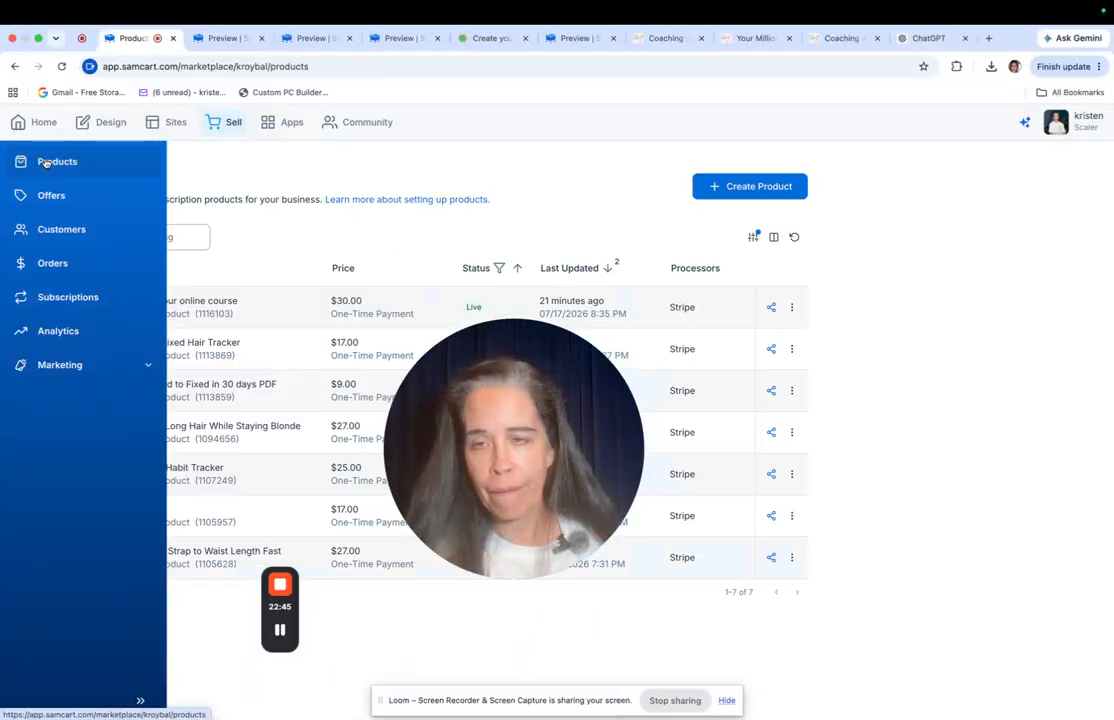
left_click(220, 427)
left_click(238, 192)
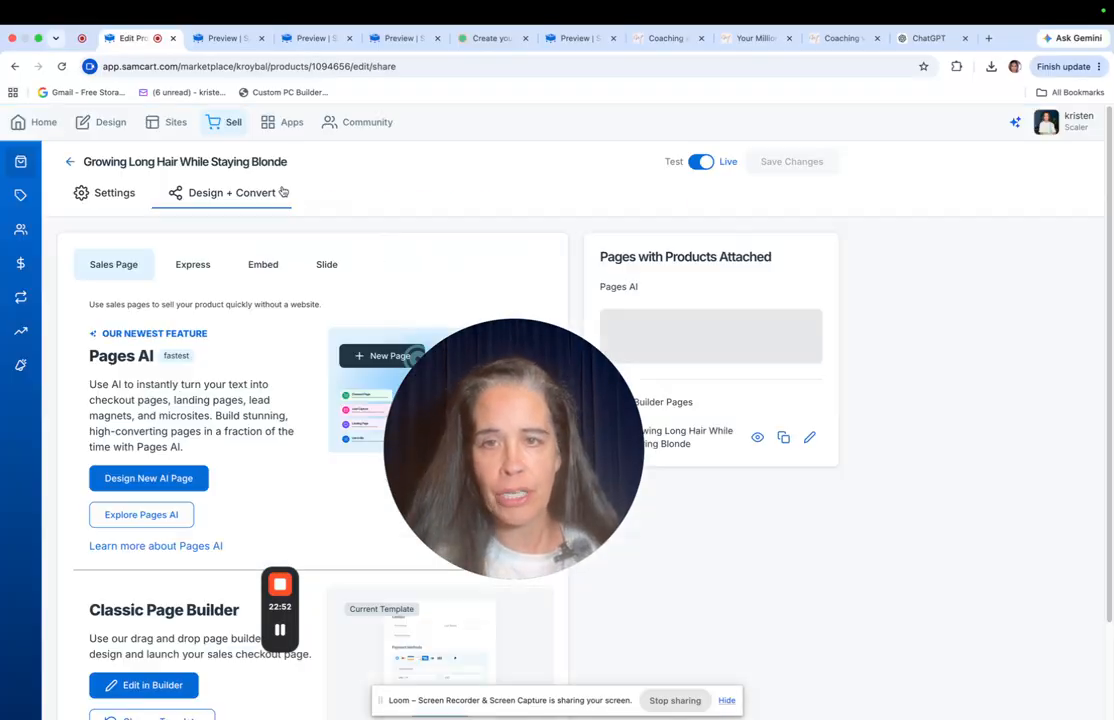
left_click(757, 324)
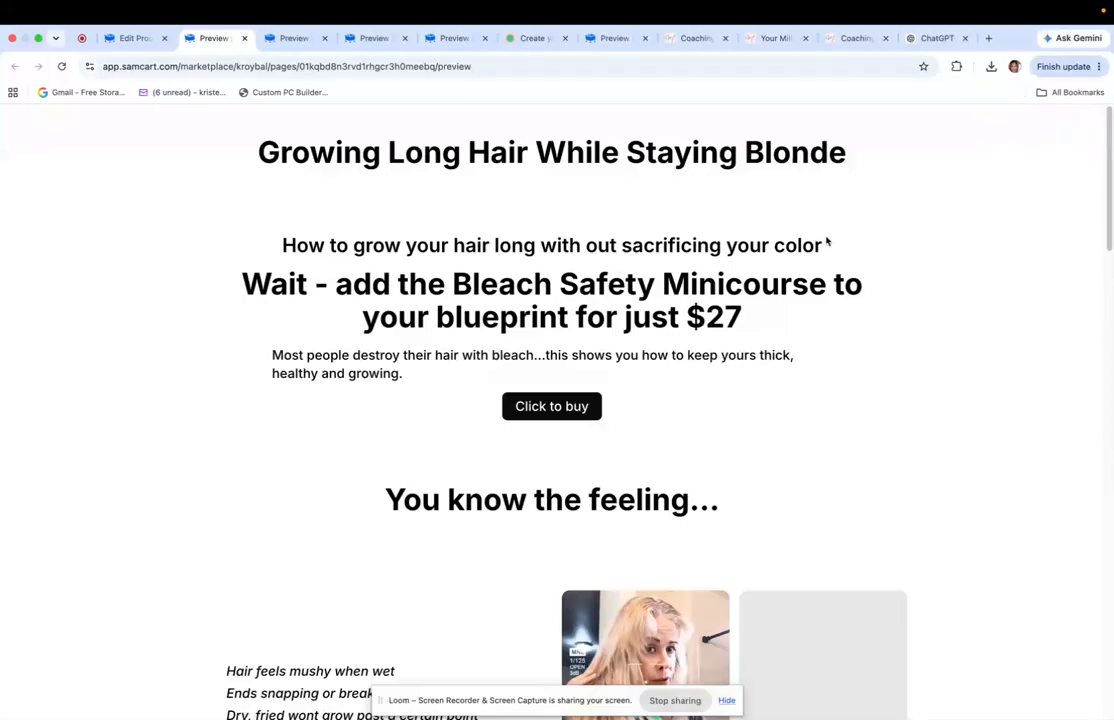
Open the checkout from the "Click to buy" call to action below the page's opening text, and close it again
scroll(691, 321, "down", 2)
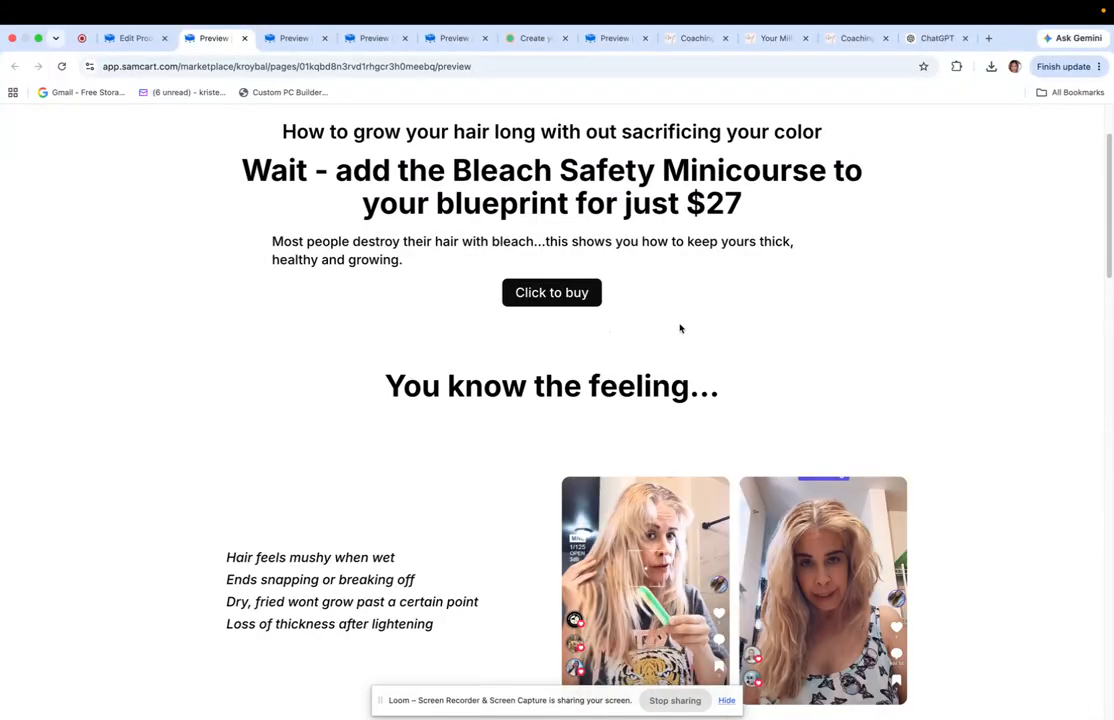
left_click(551, 294)
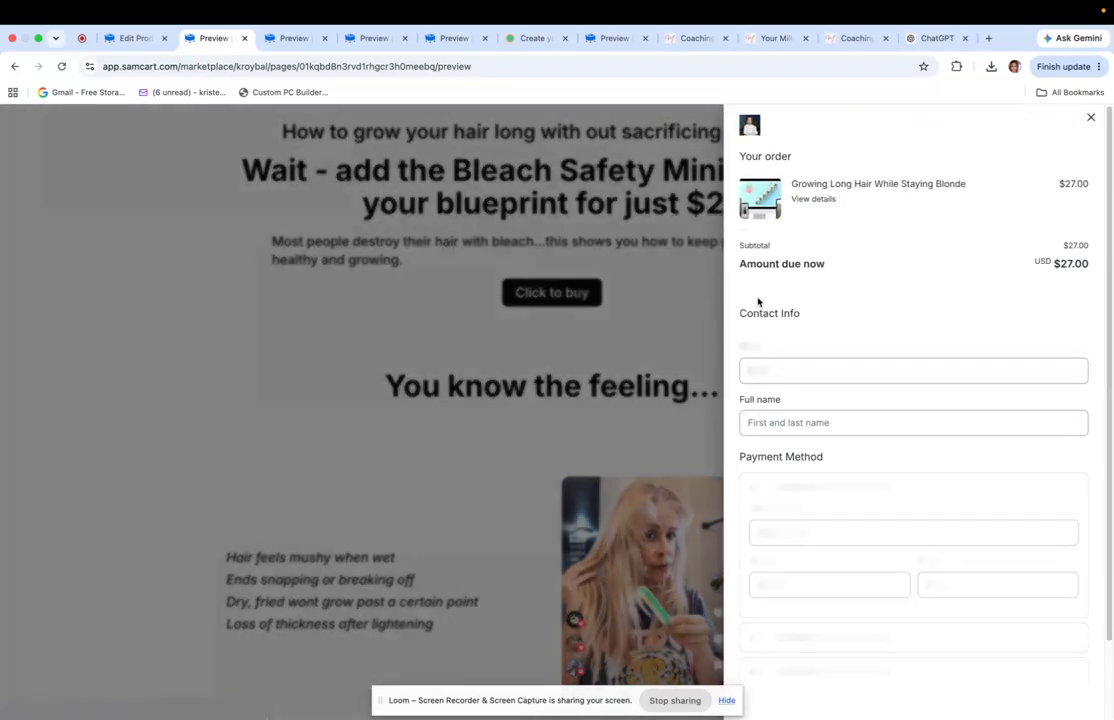
left_click(310, 315)
Review the rest of the blonde hair page, check the "I'm Ready to Buy" checkout, and return to the product's design options
scroll(550, 318, "down", 3)
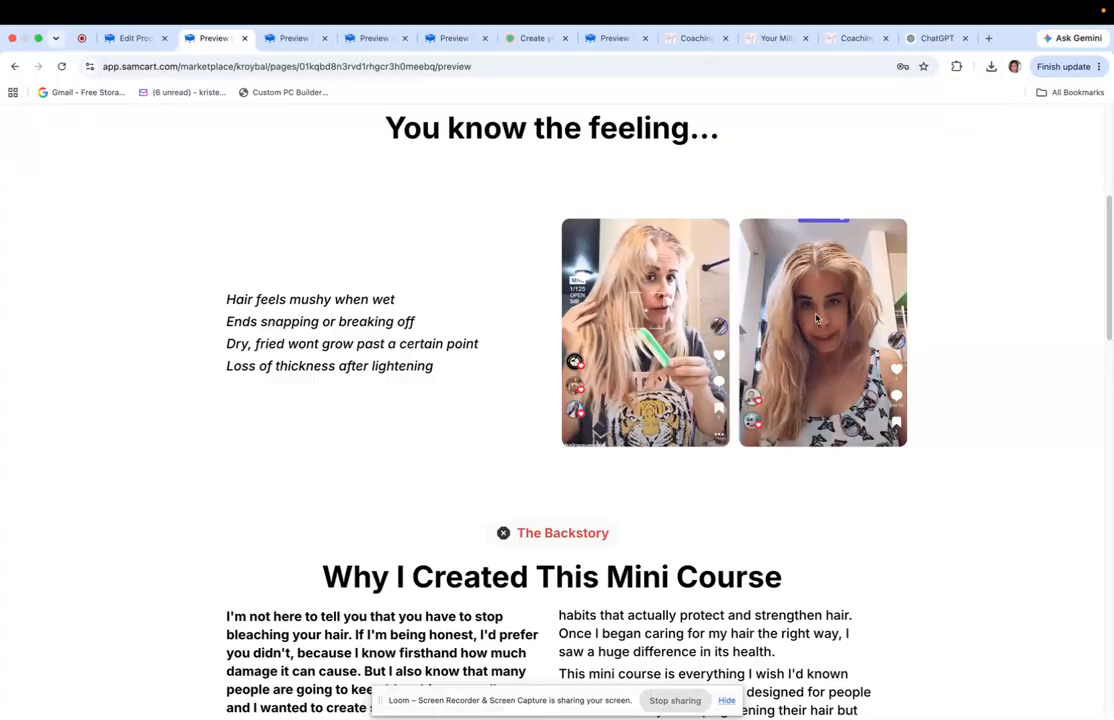
scroll(820, 330, "down", 10)
scroll(826, 344, "down", 10)
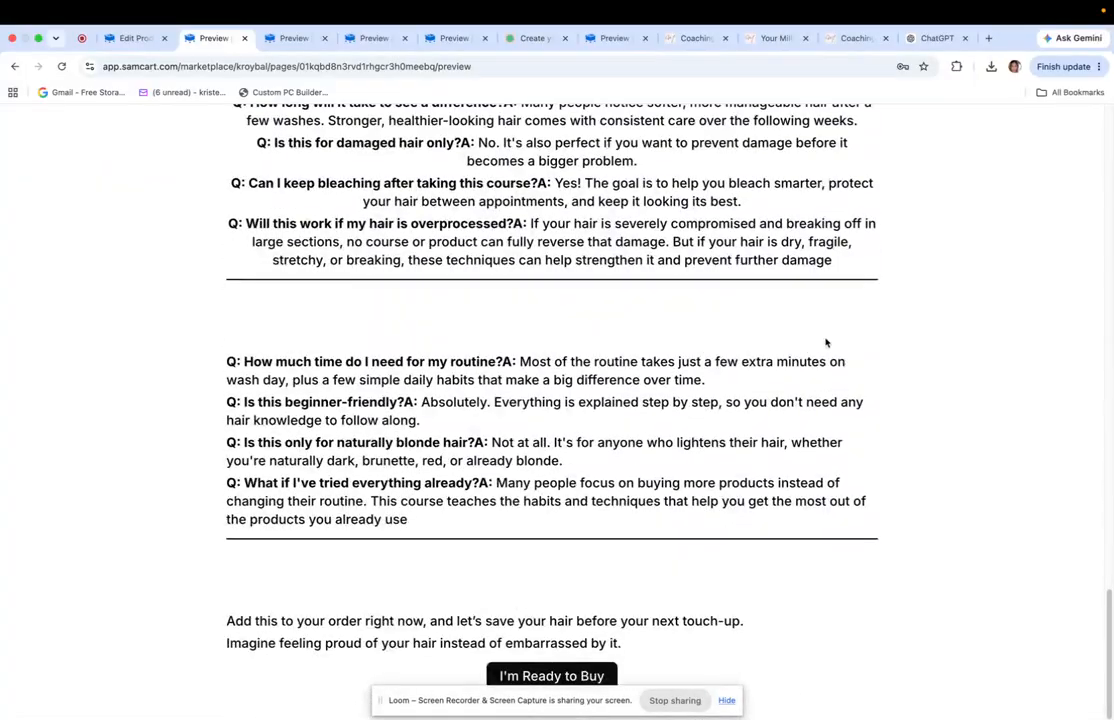
left_click(538, 675)
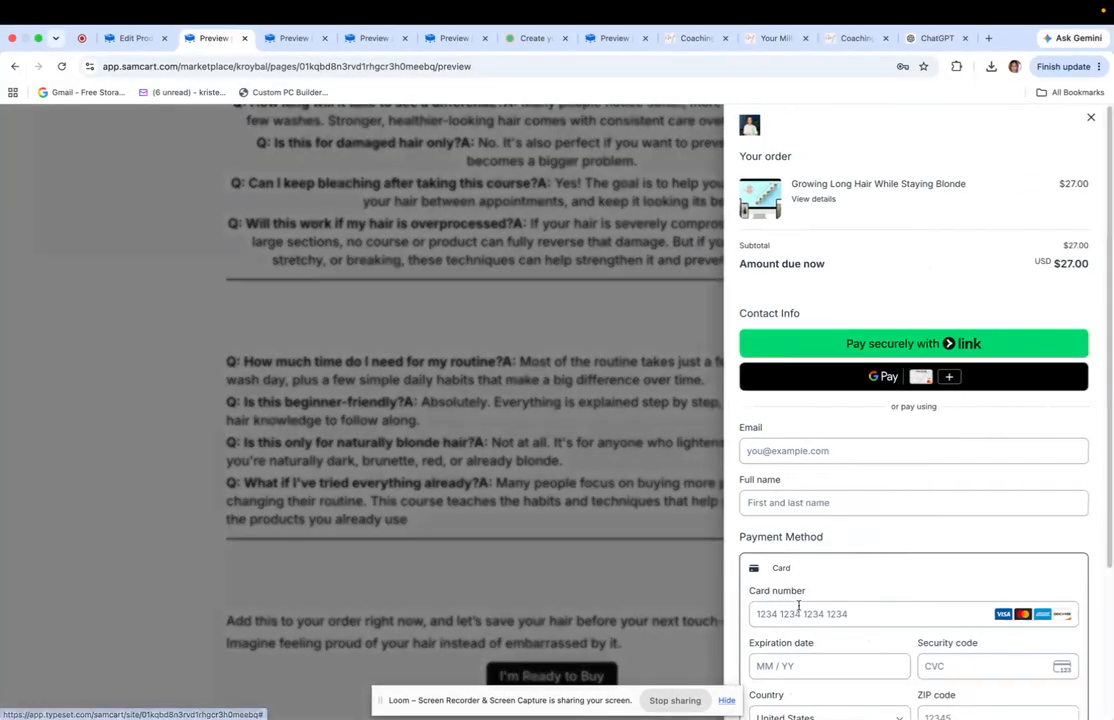
left_click(159, 318)
scroll(727, 472, "up", 10)
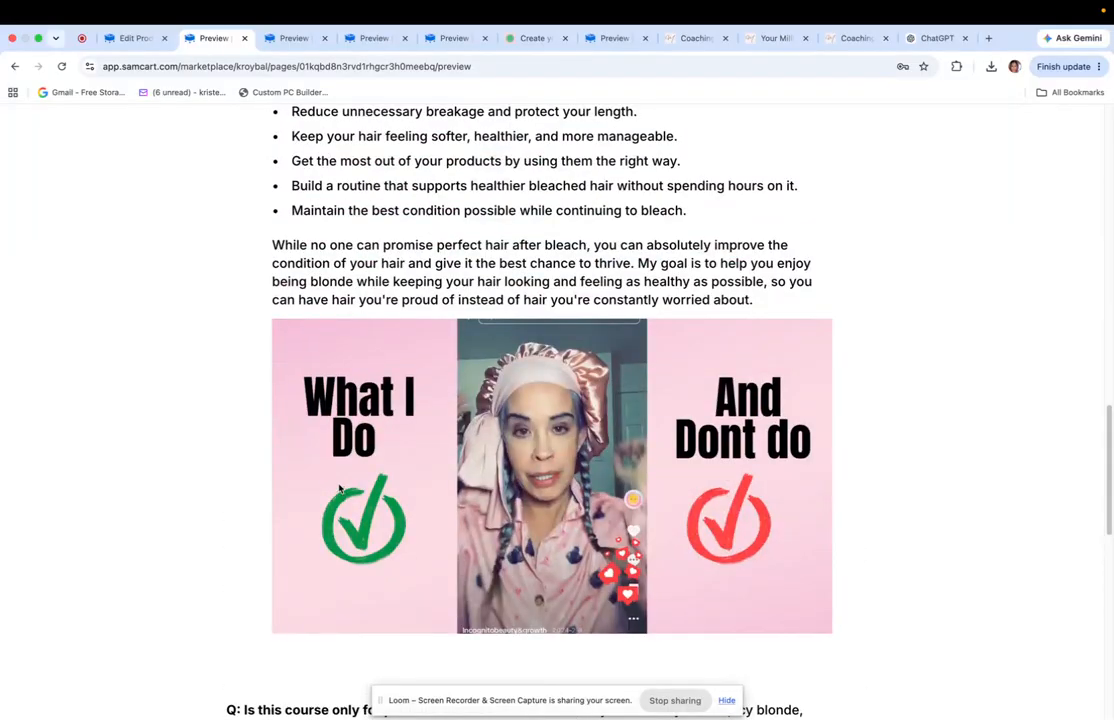
scroll(502, 466, "up", 15)
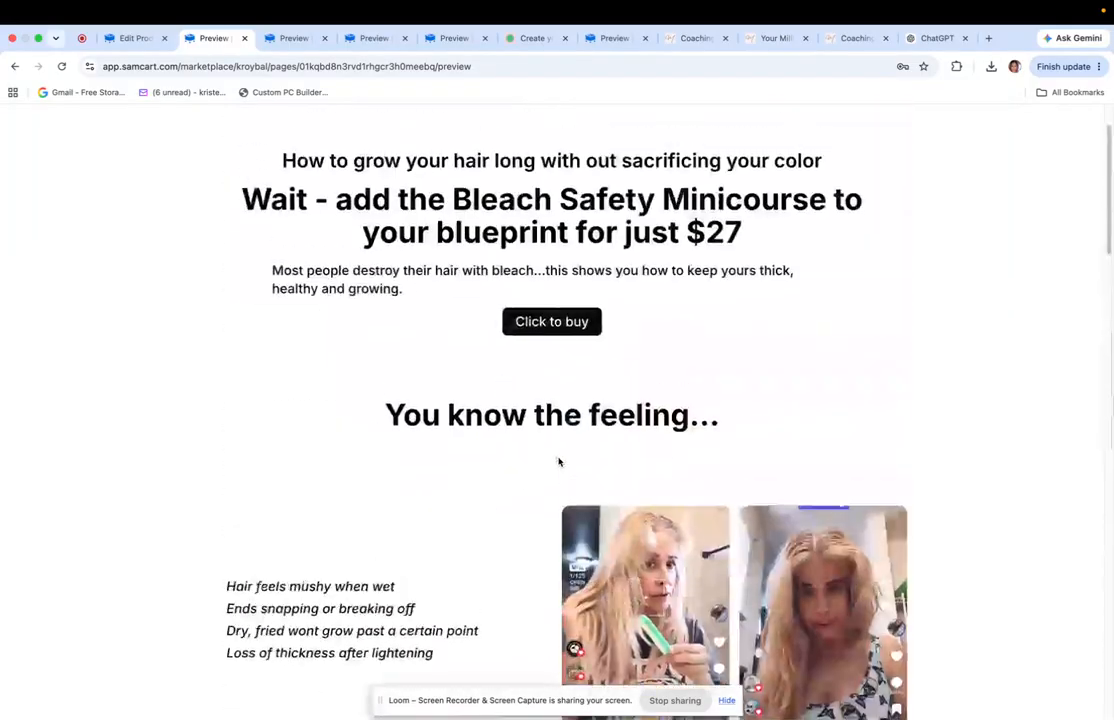
left_click(132, 38)
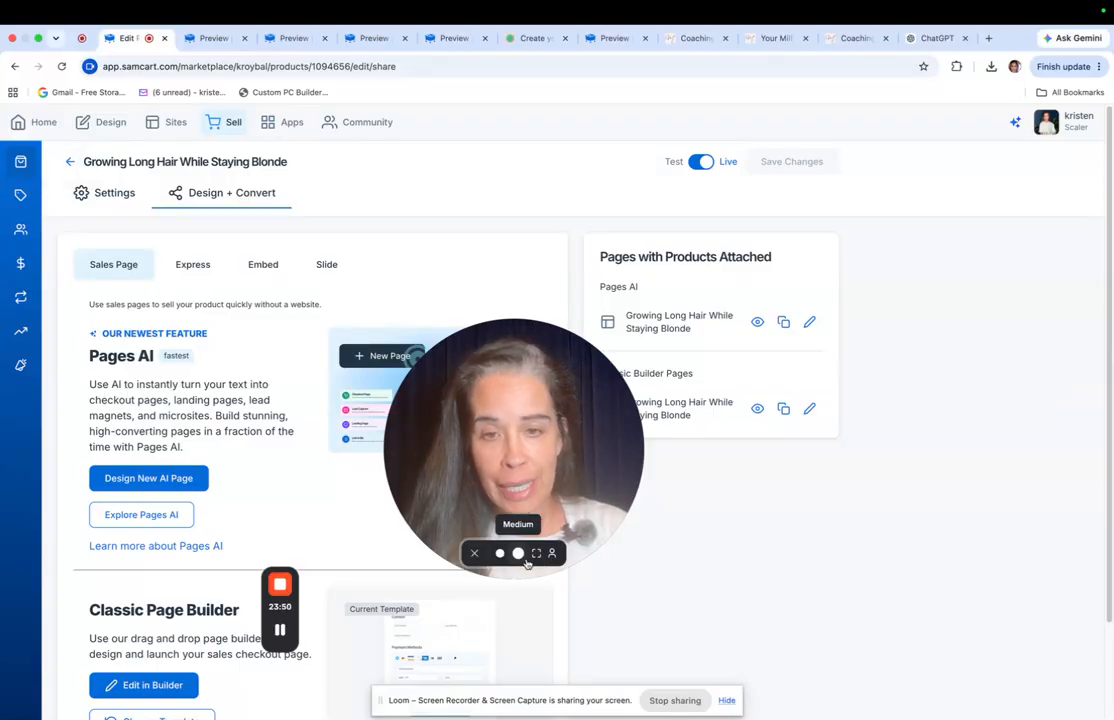
left_click(537, 556)
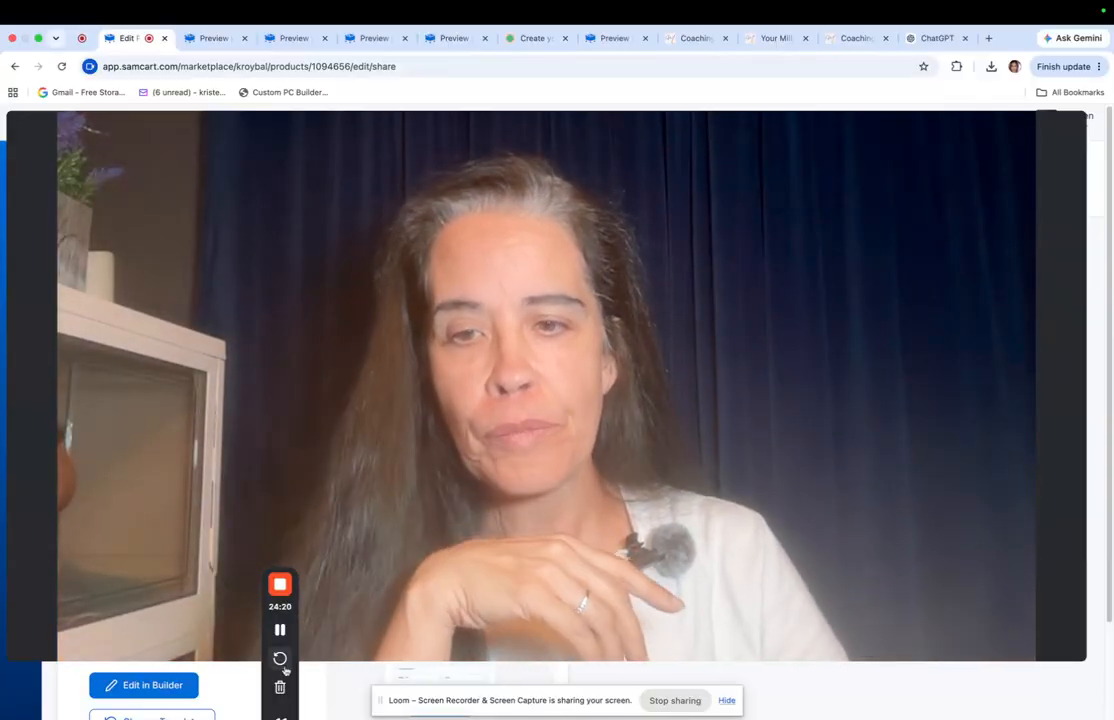
left_click(546, 635)
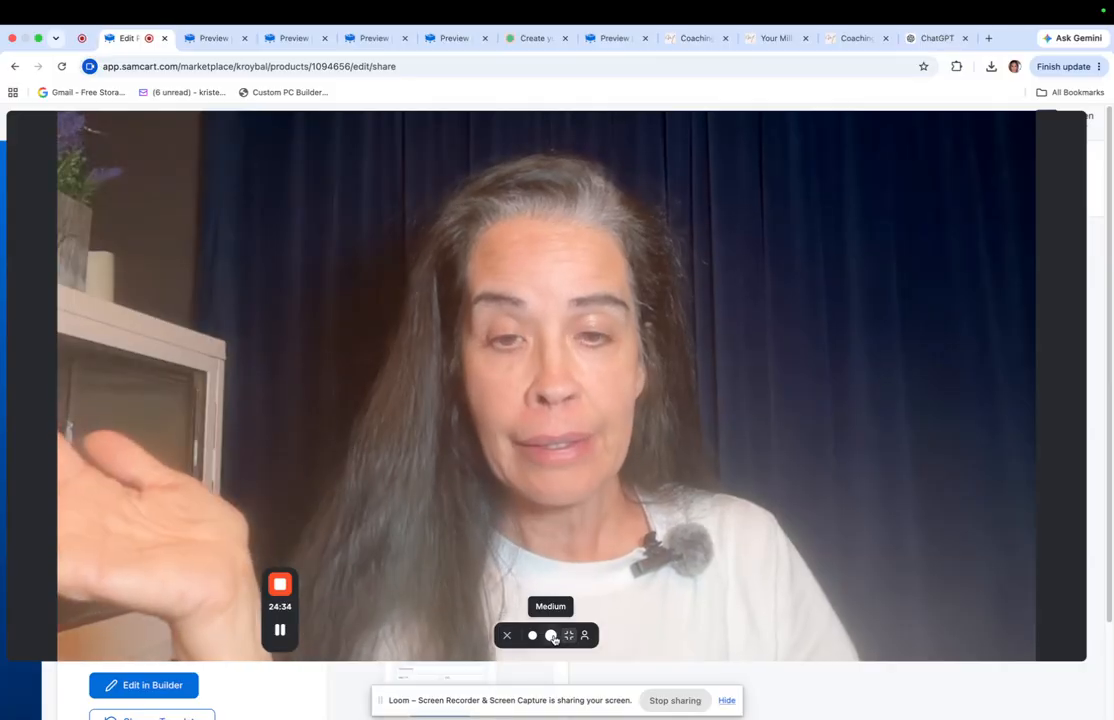
left_click(551, 636)
left_click_drag(513, 457, 707, 489)
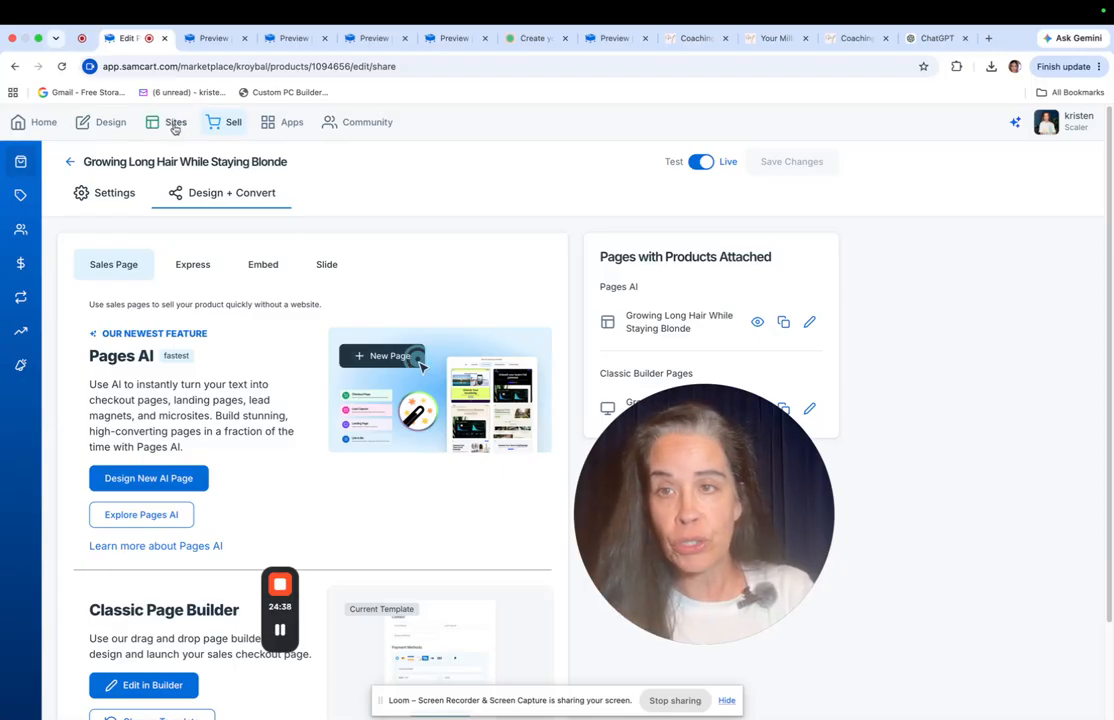
Reopen the product "From Bra Strap to Waist Length Fast" from the product list and preview its first Pages AI page
left_click(233, 123)
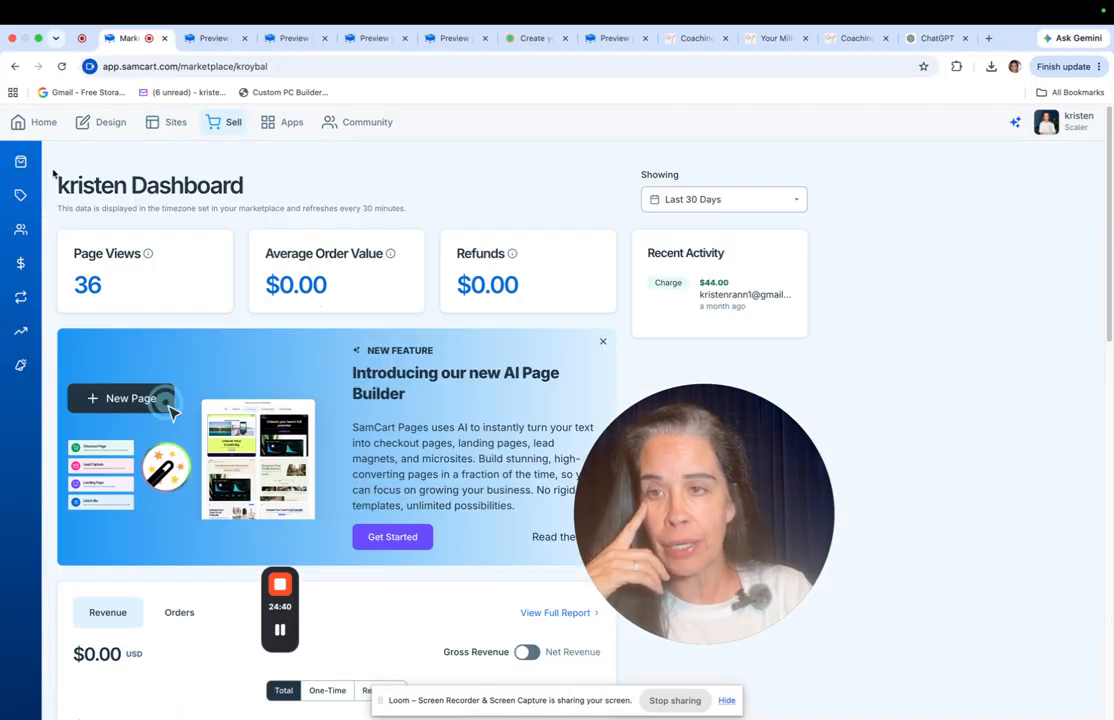
left_click(37, 163)
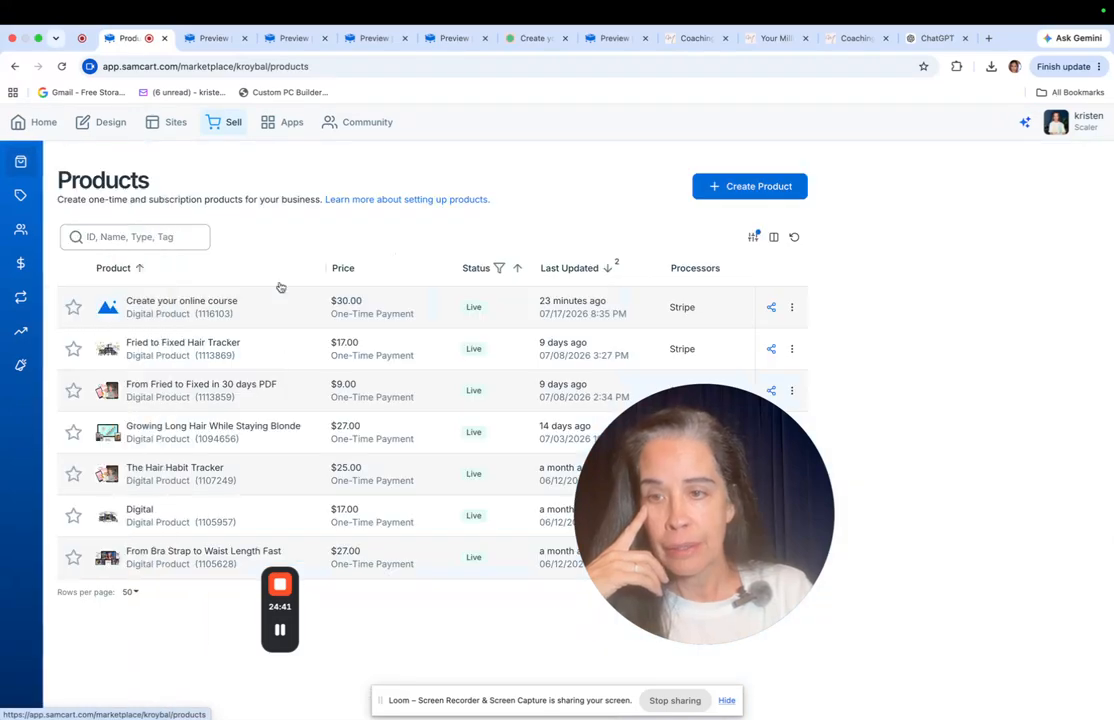
left_click(198, 553)
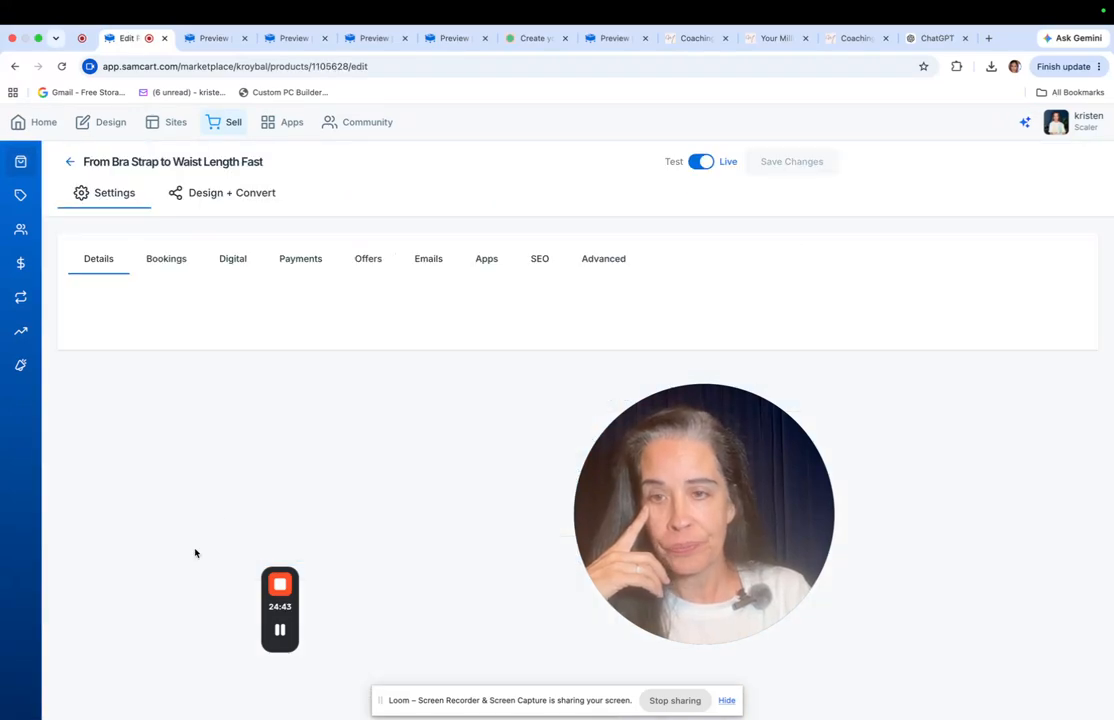
left_click(202, 197)
left_click(760, 326)
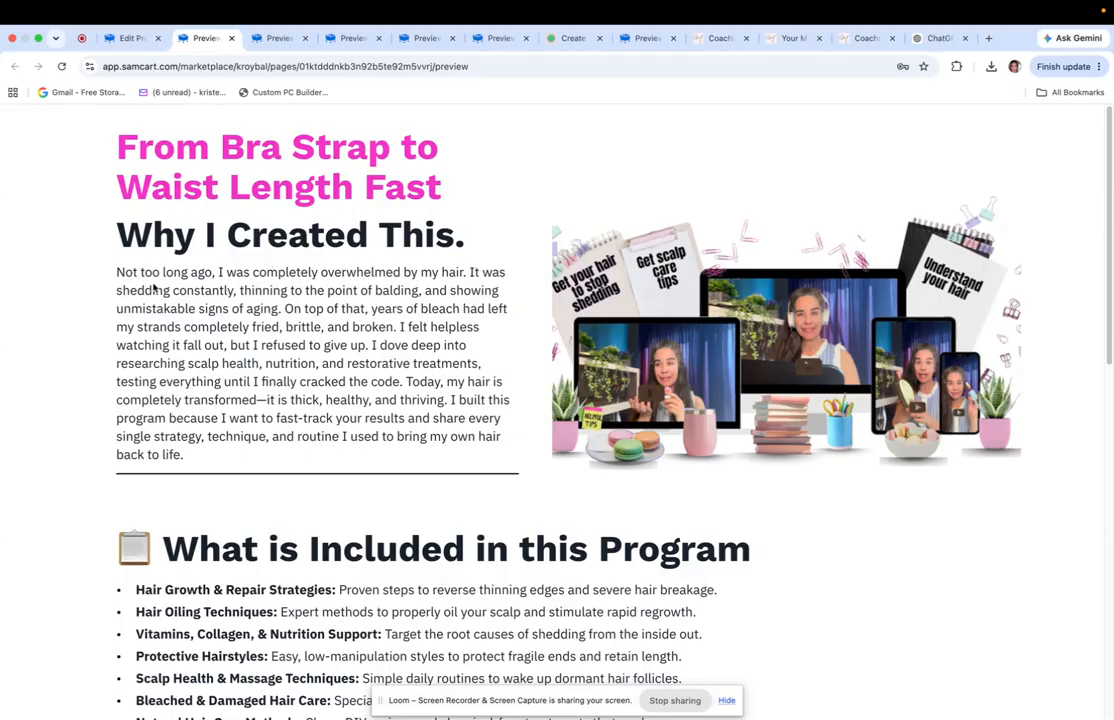
Review the sales page from its opening story through the program contents, disclaimer and Q&A down to the embedded checkout
scroll(144, 286, "down", 2)
scroll(238, 467, "down", 2)
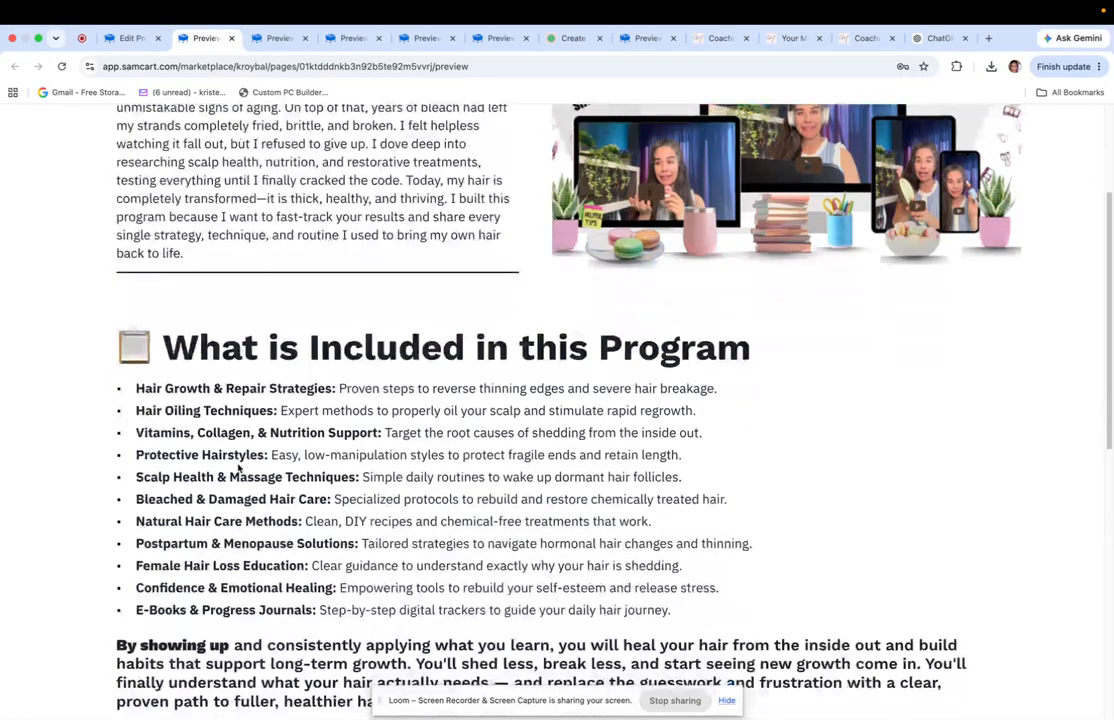
scroll(521, 480, "down", 4)
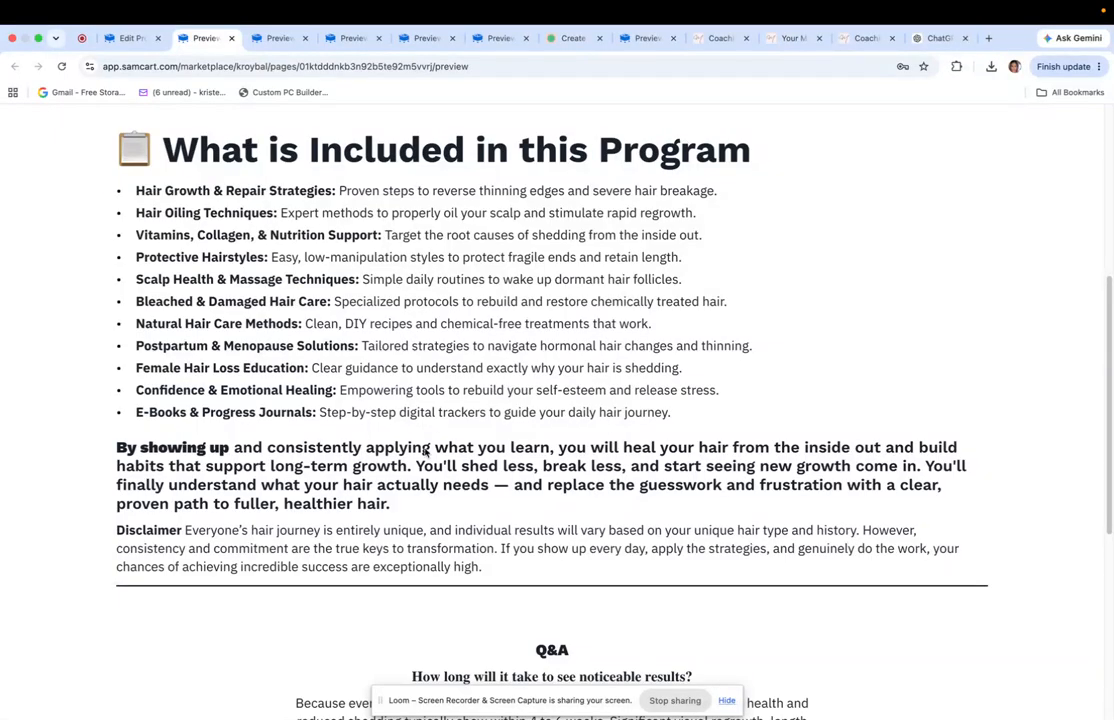
scroll(425, 452, "down", 4)
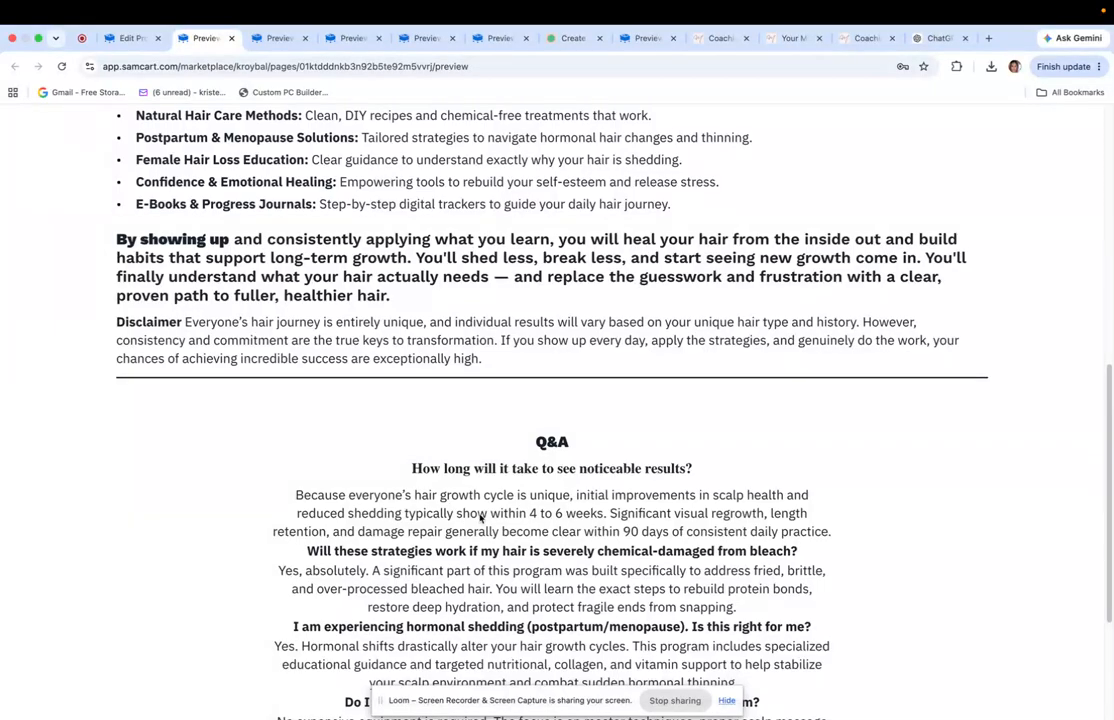
scroll(505, 521, "down", 2)
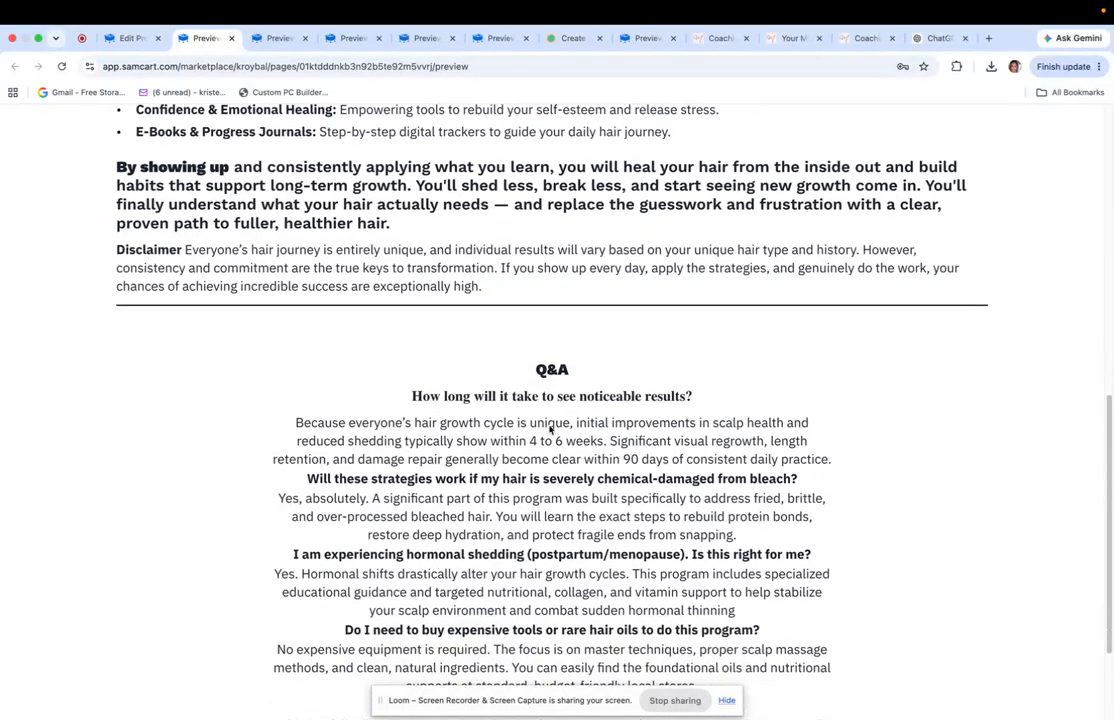
scroll(563, 460, "down", 8)
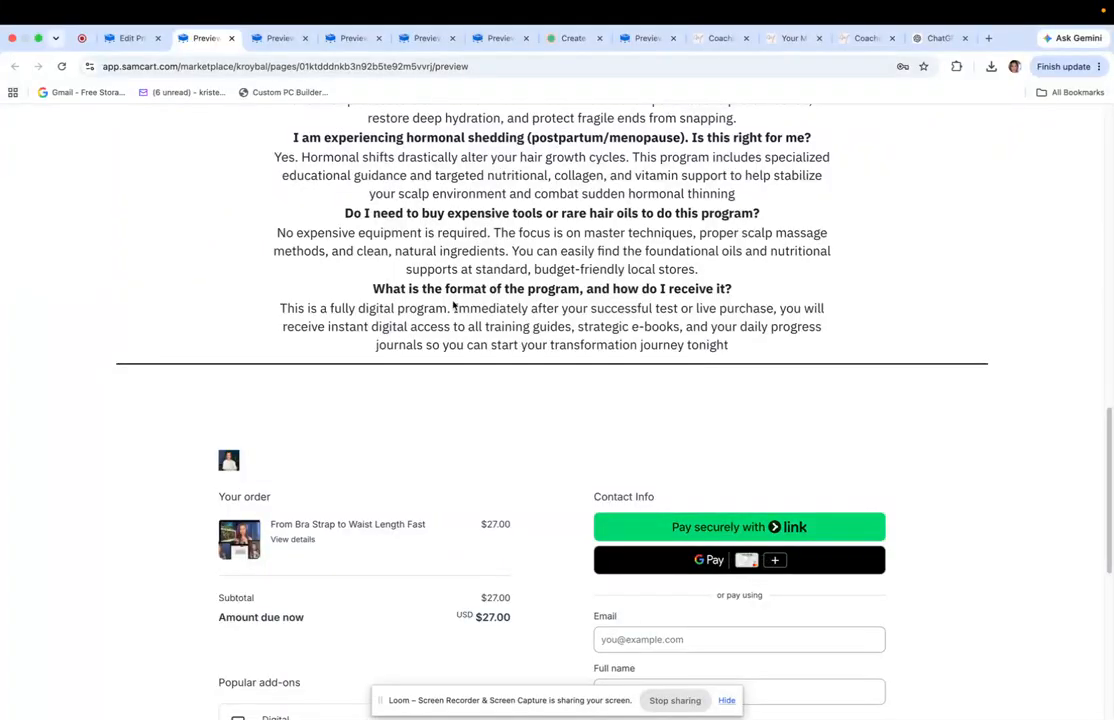
scroll(510, 370, "down", 5)
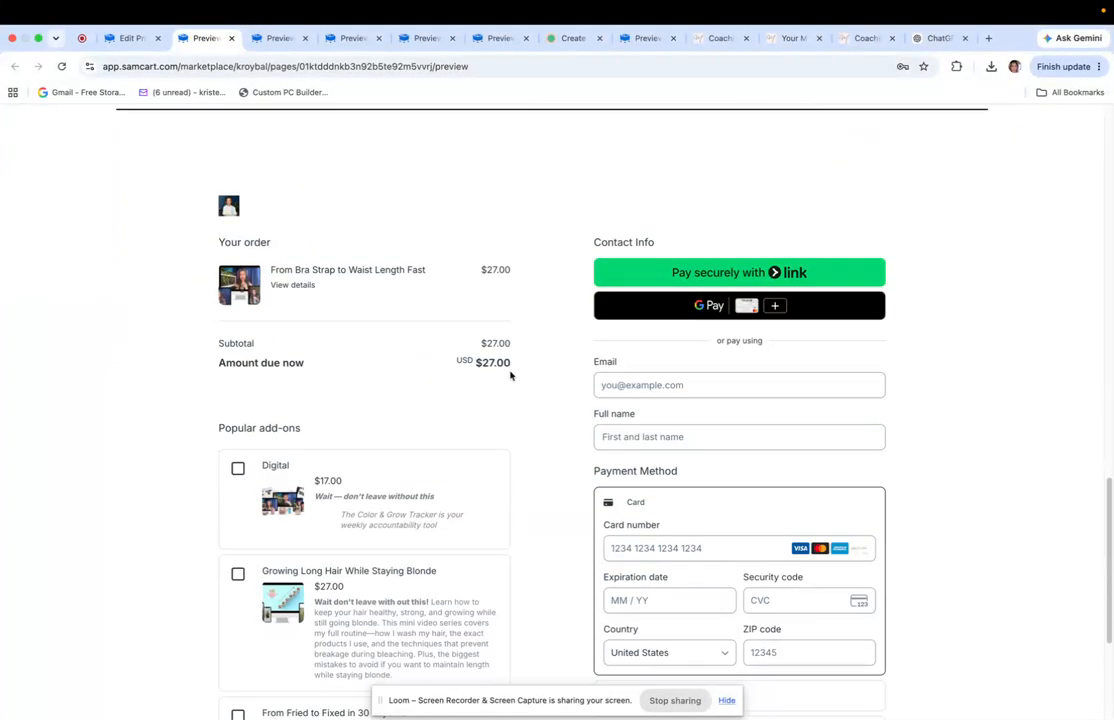
scroll(505, 330, "up", 20)
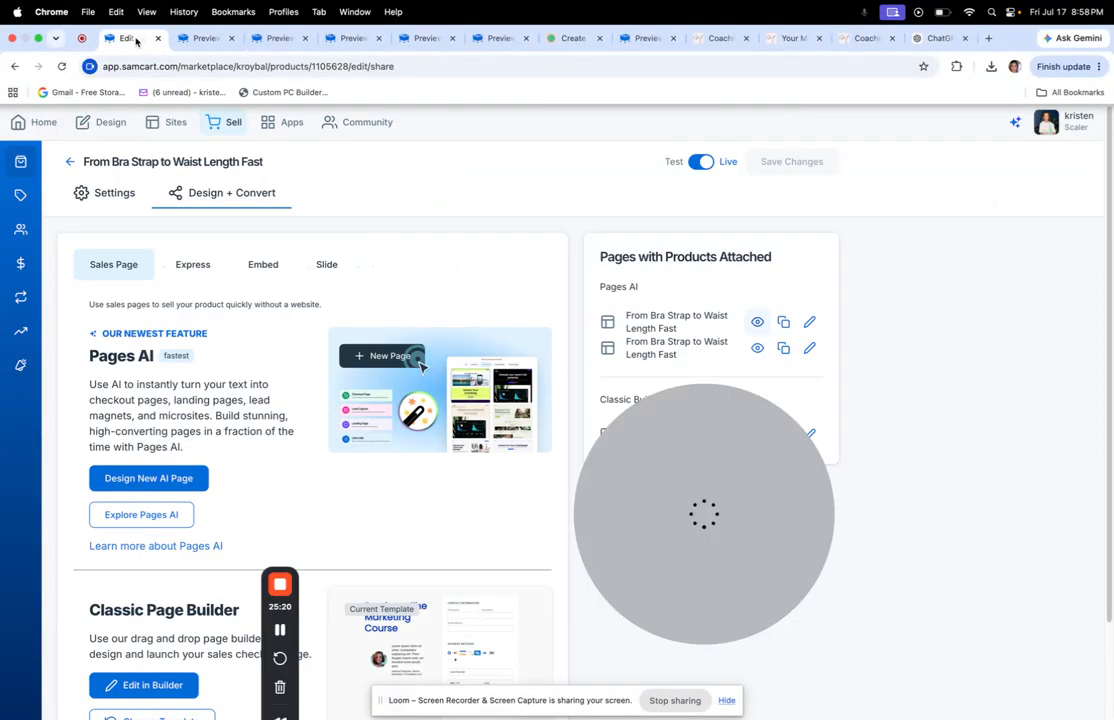
Go back to the product list and open the product "Growing Long Hair While Staying Blonde"
left_click(123, 38)
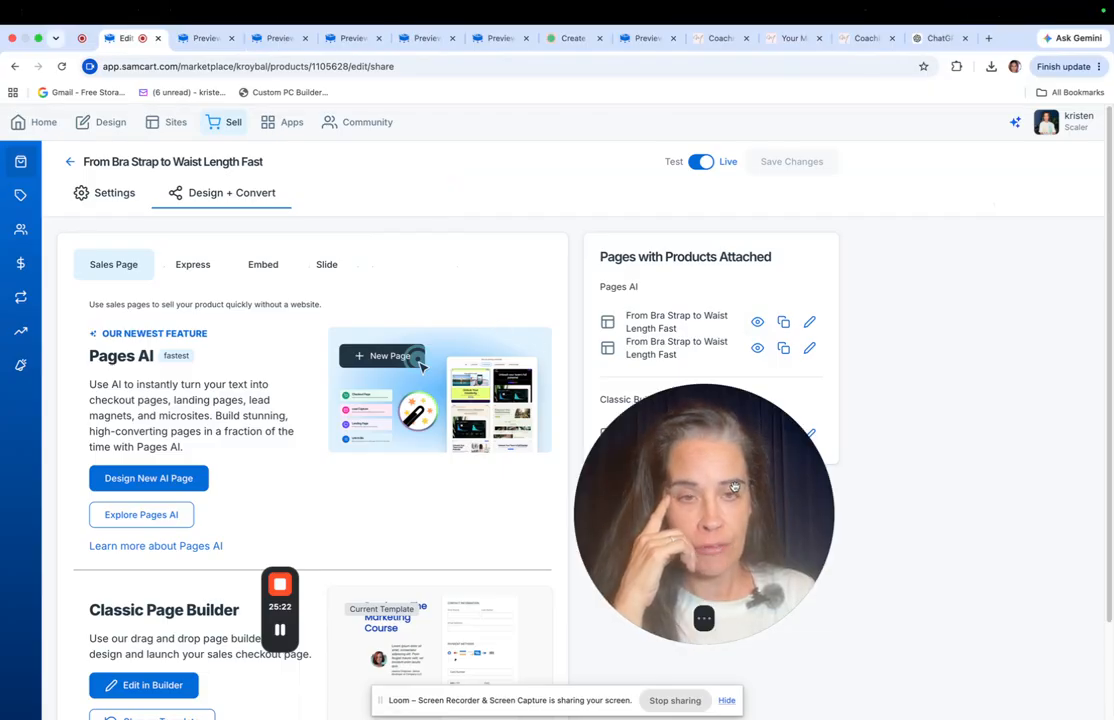
left_click_drag(721, 490, 475, 492)
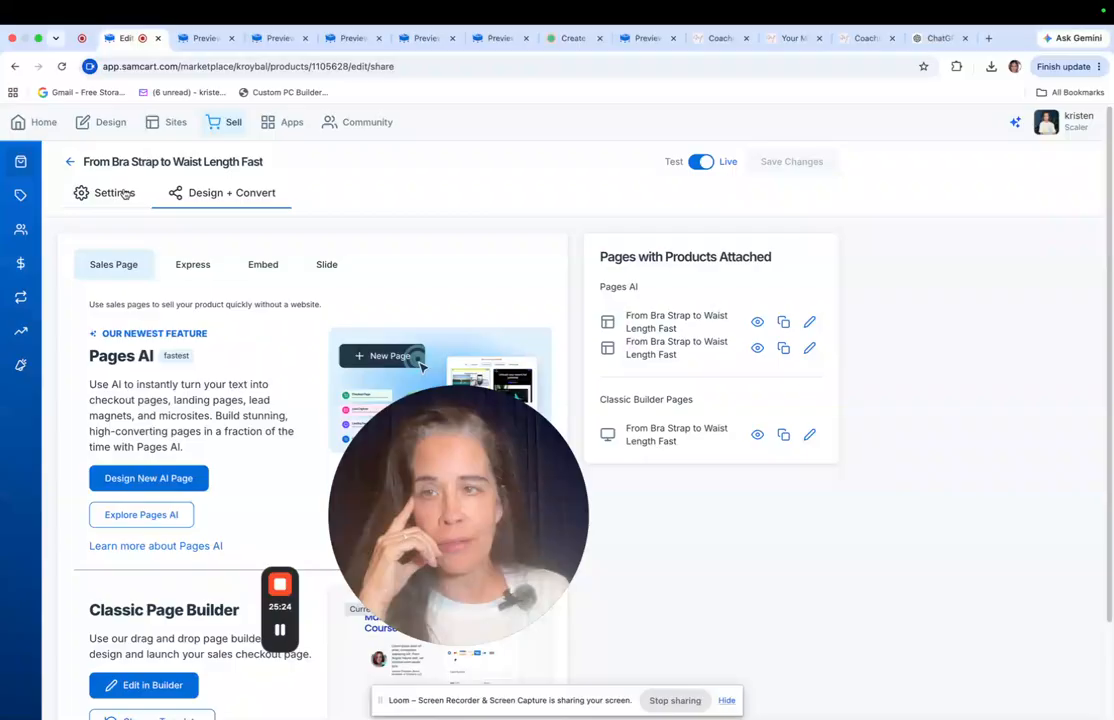
left_click(73, 163)
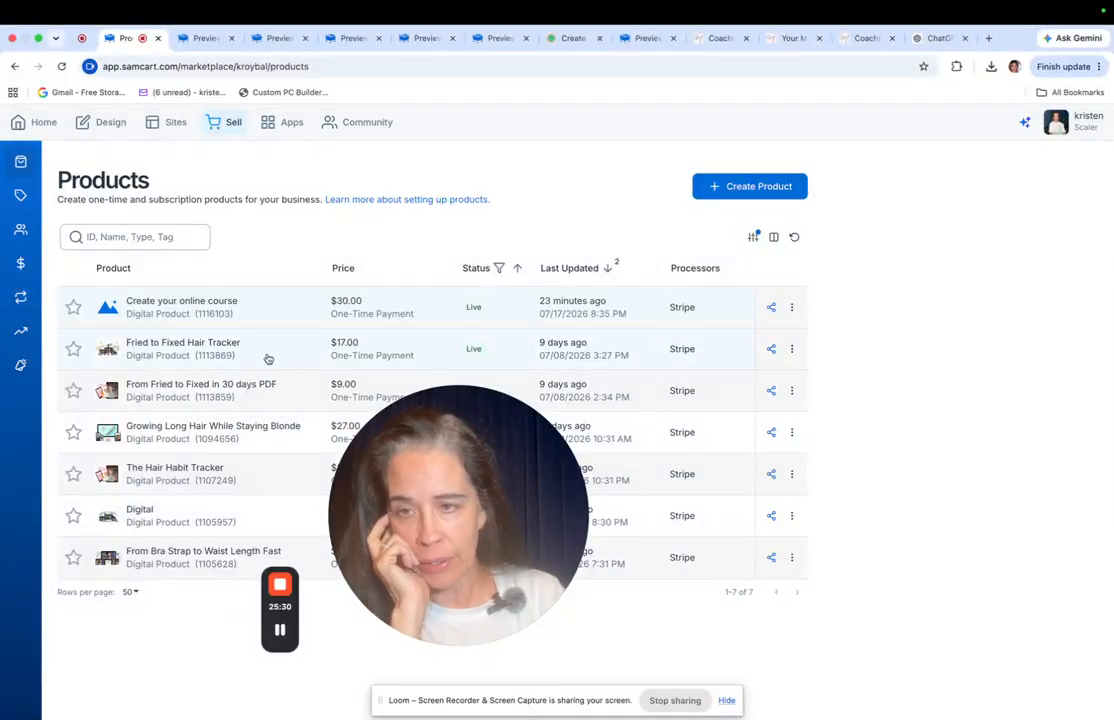
left_click(194, 432)
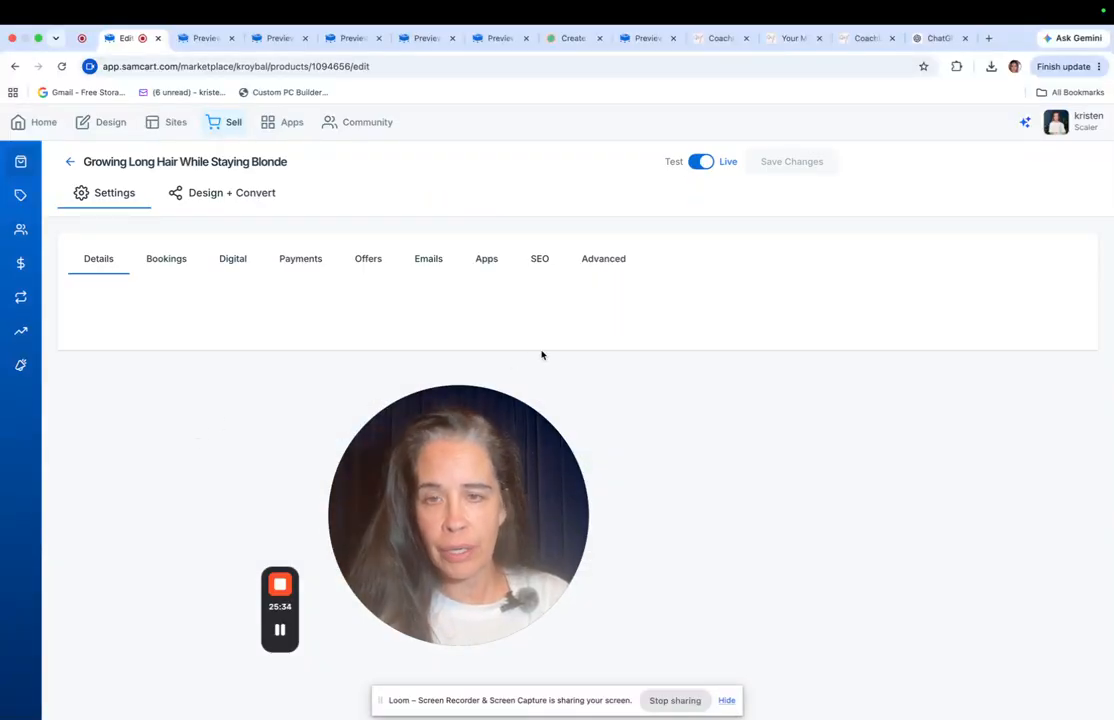
Show the design options of "Growing Long Hair While Staying Blonde" and open its Pages AI page in the editor
left_click_drag(482, 468, 708, 371)
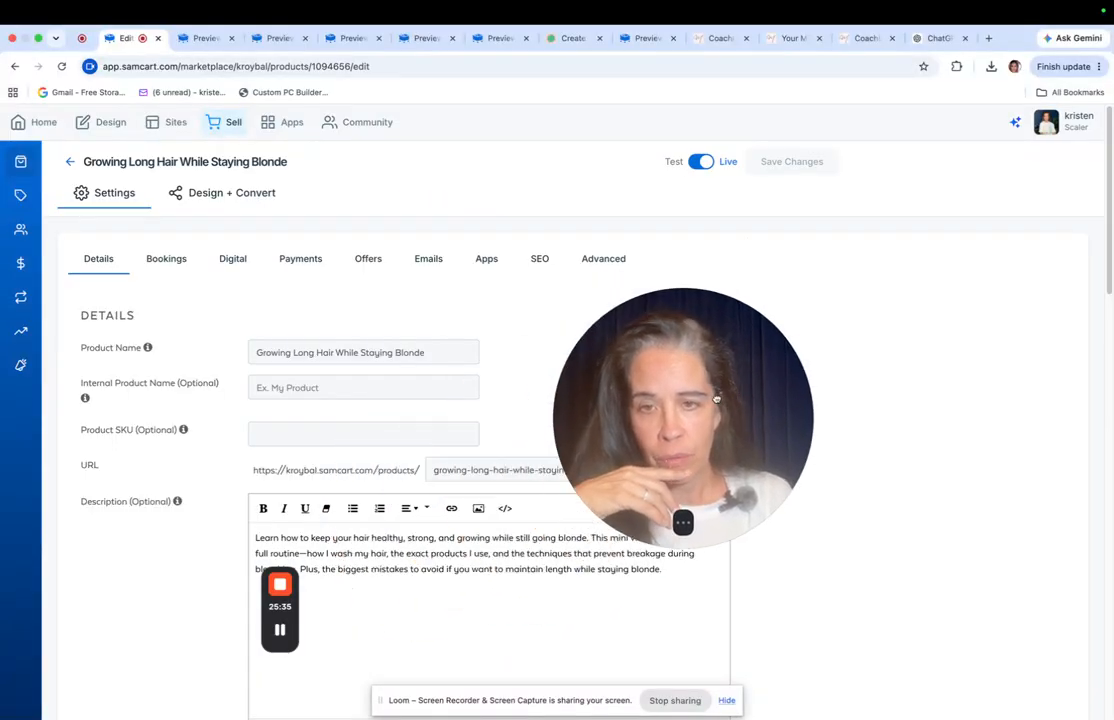
left_click(229, 191)
left_click_drag(662, 440, 461, 416)
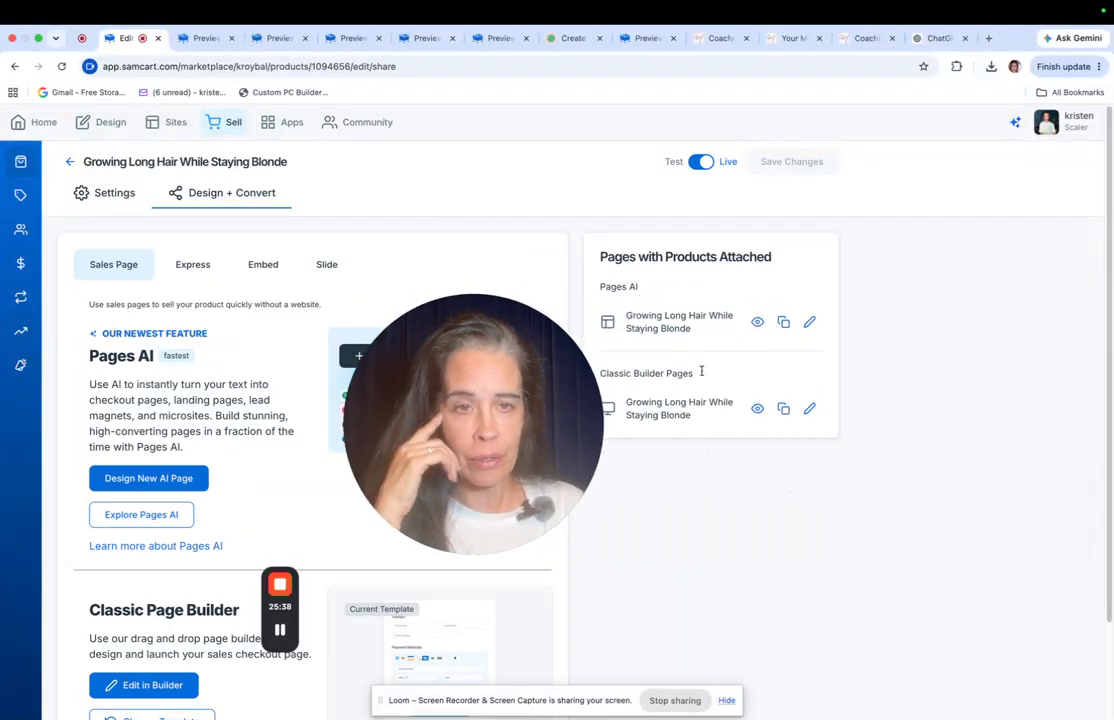
left_click(809, 321)
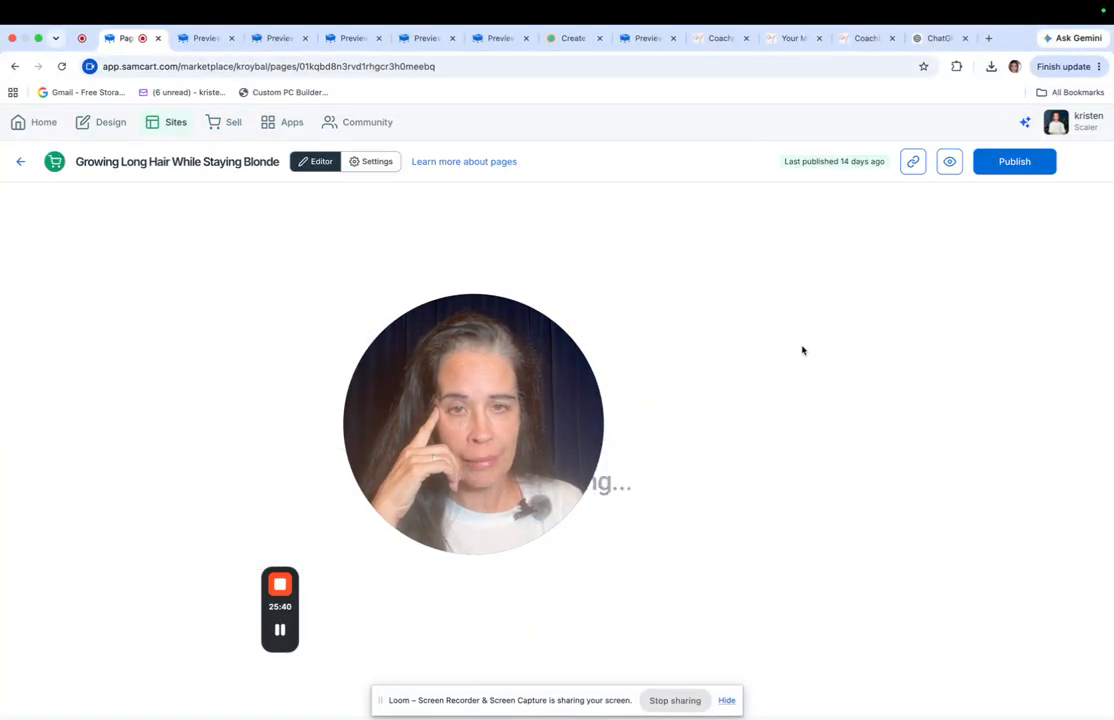
left_click_drag(533, 405, 343, 399)
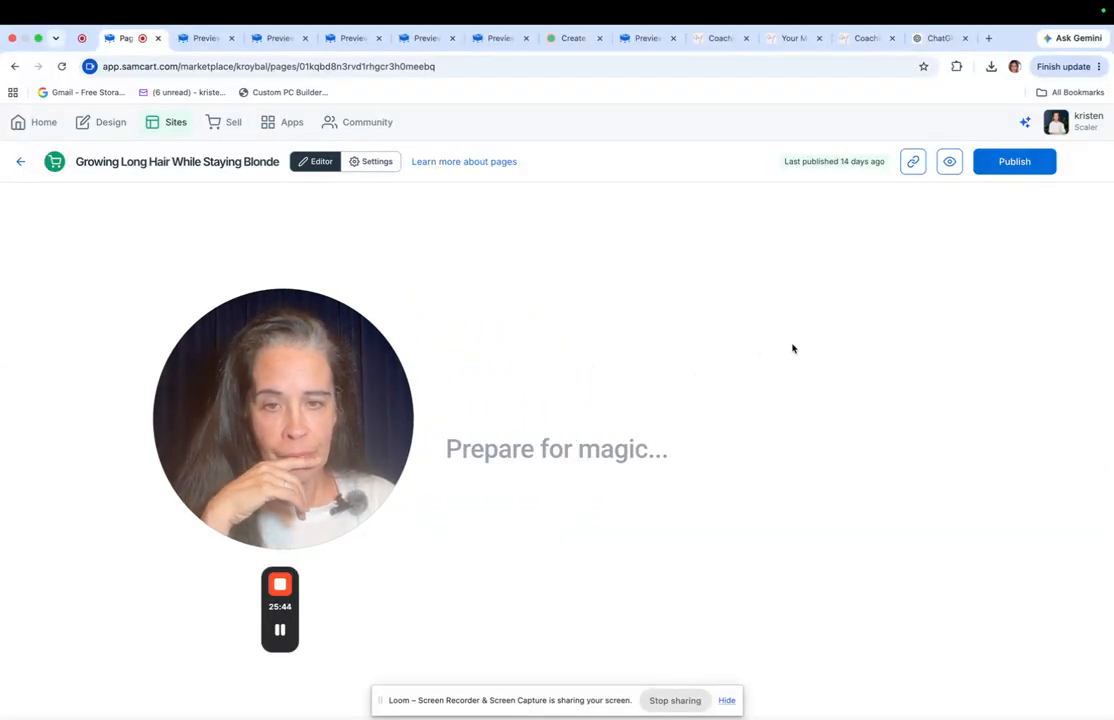
Review the page preview from the headline through the backstory and Q&A to the closing buy button, and return to the opening sections
scroll(718, 356, "down", 8)
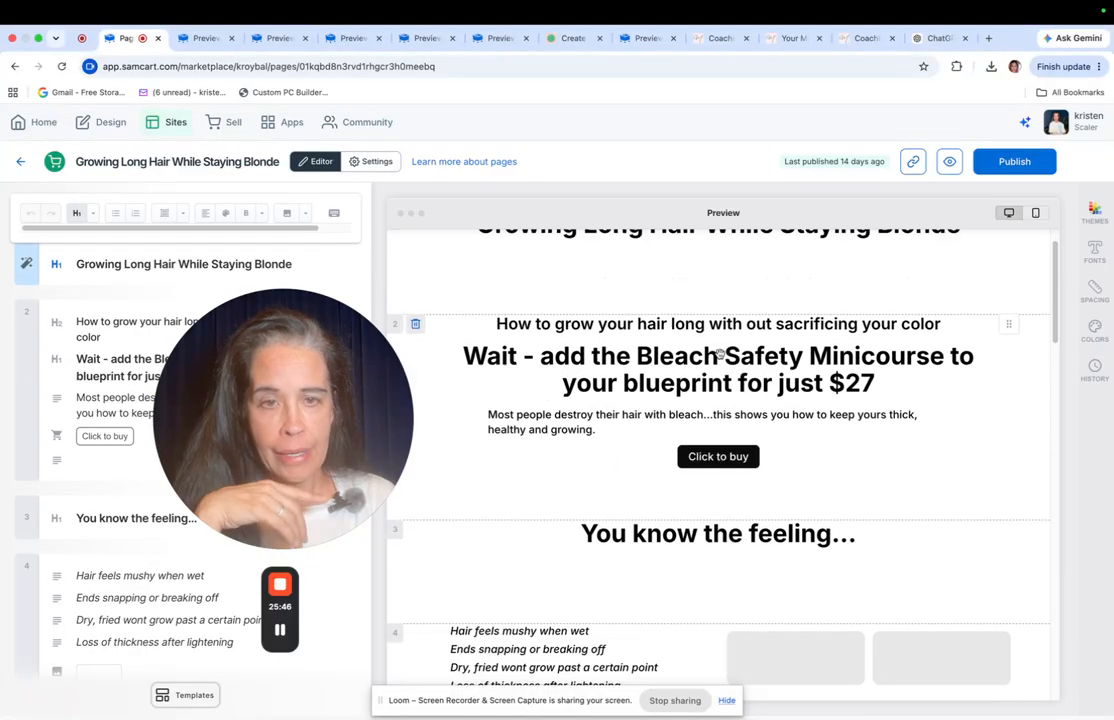
scroll(603, 527, "down", 10)
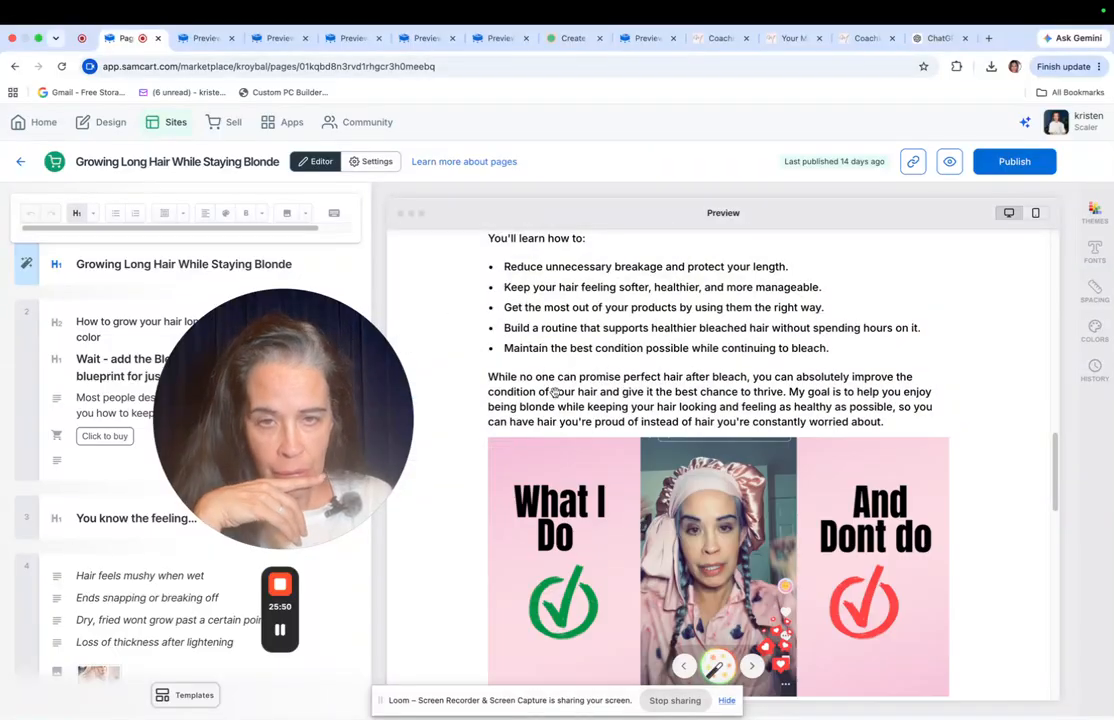
scroll(620, 500, "down", 10)
scroll(610, 485, "down", 6)
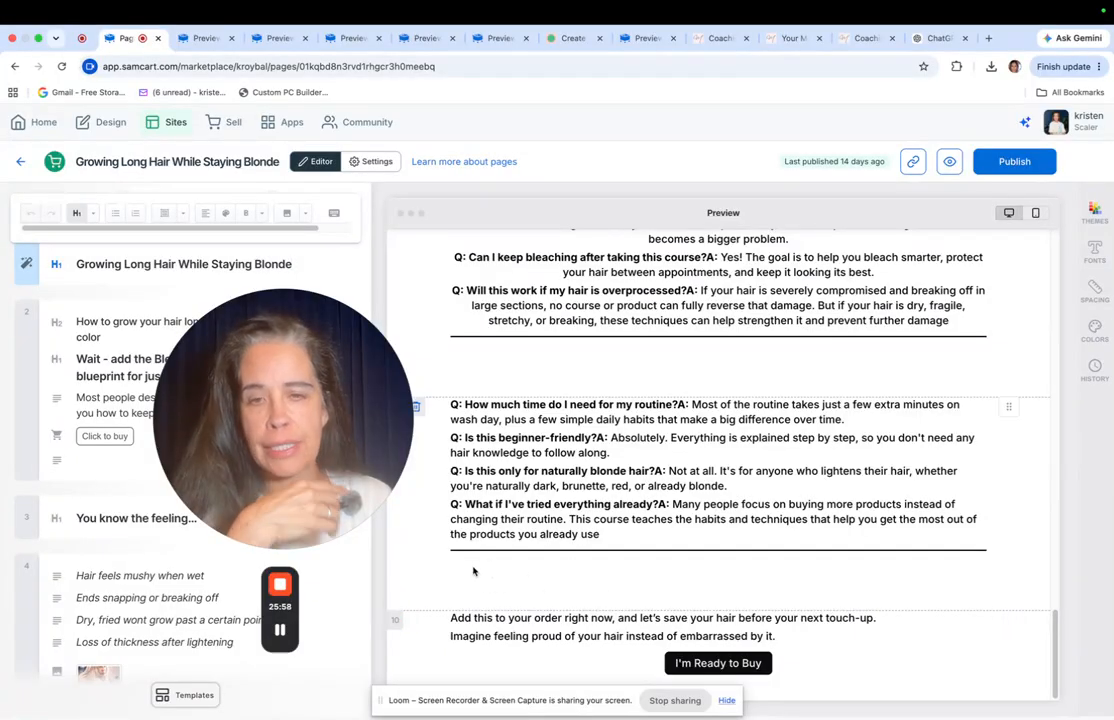
scroll(561, 400, "up", 10)
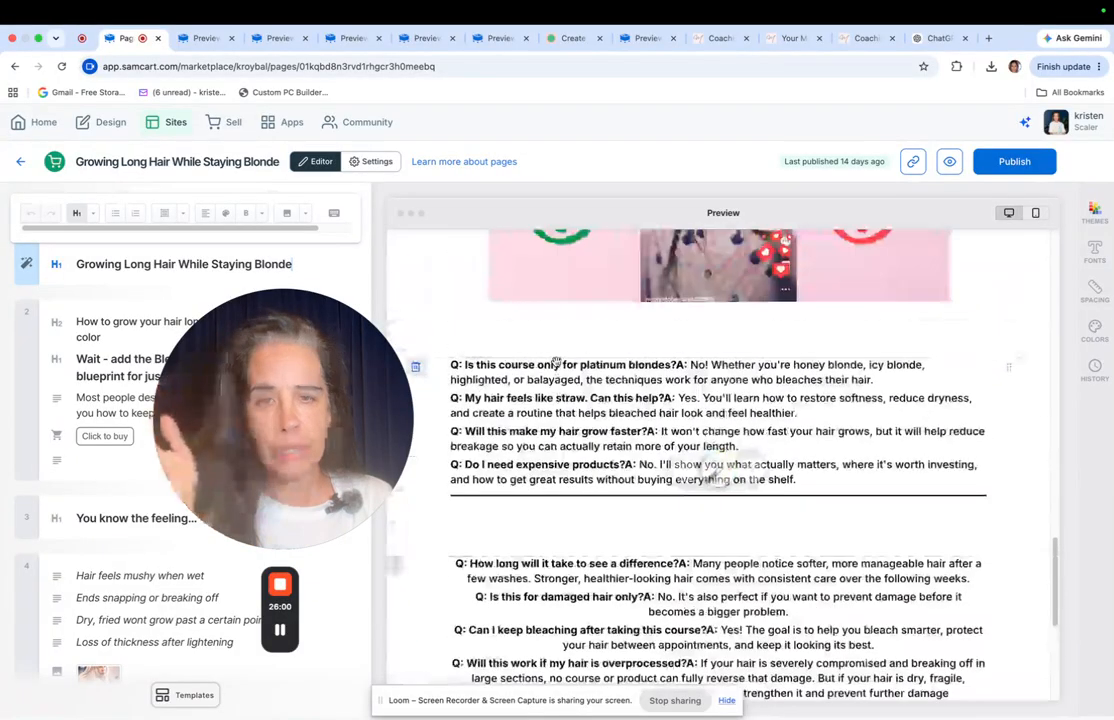
scroll(586, 364, "up", 15)
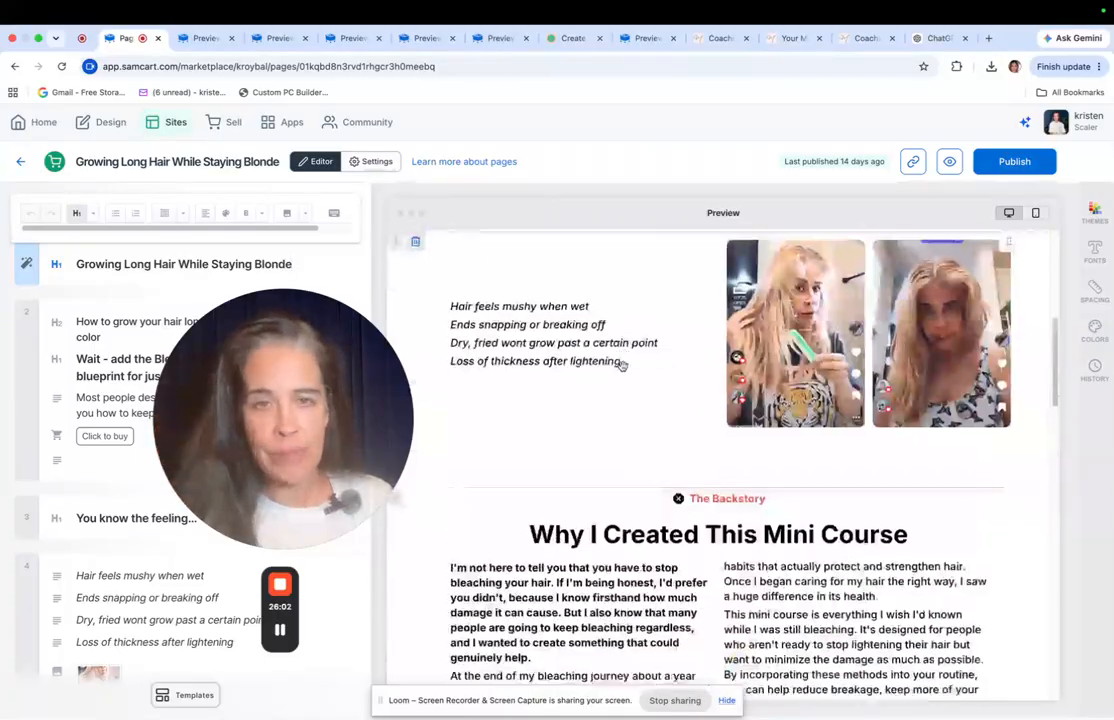
scroll(615, 371, "up", 4)
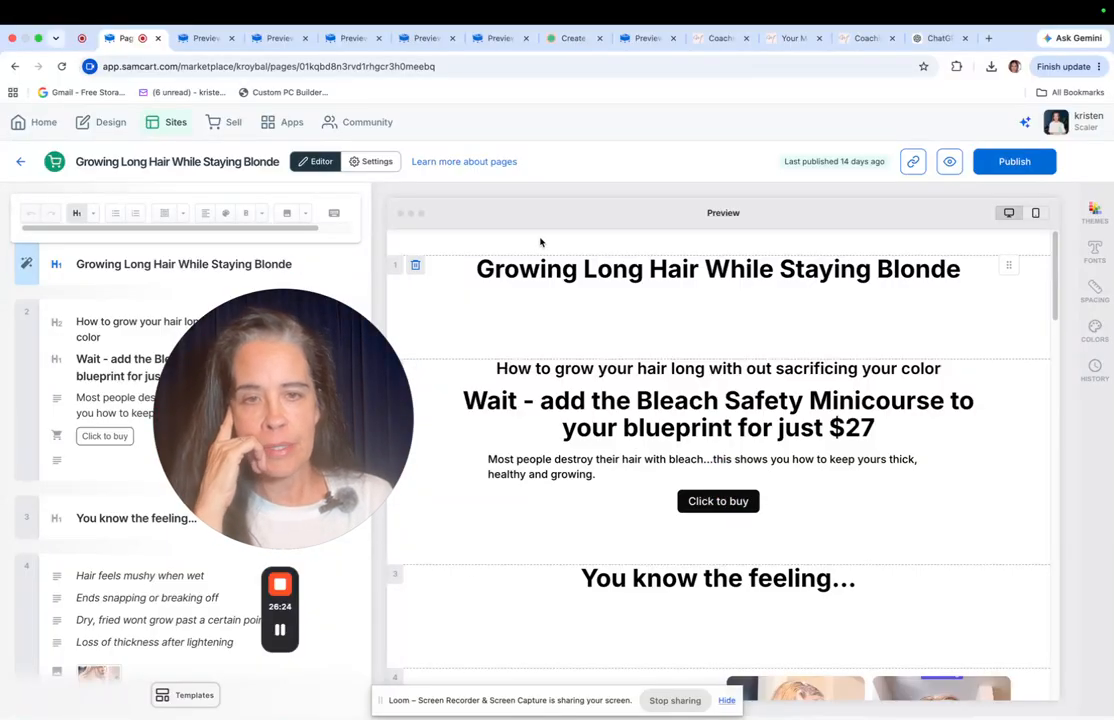
scroll(740, 405, "down", 5)
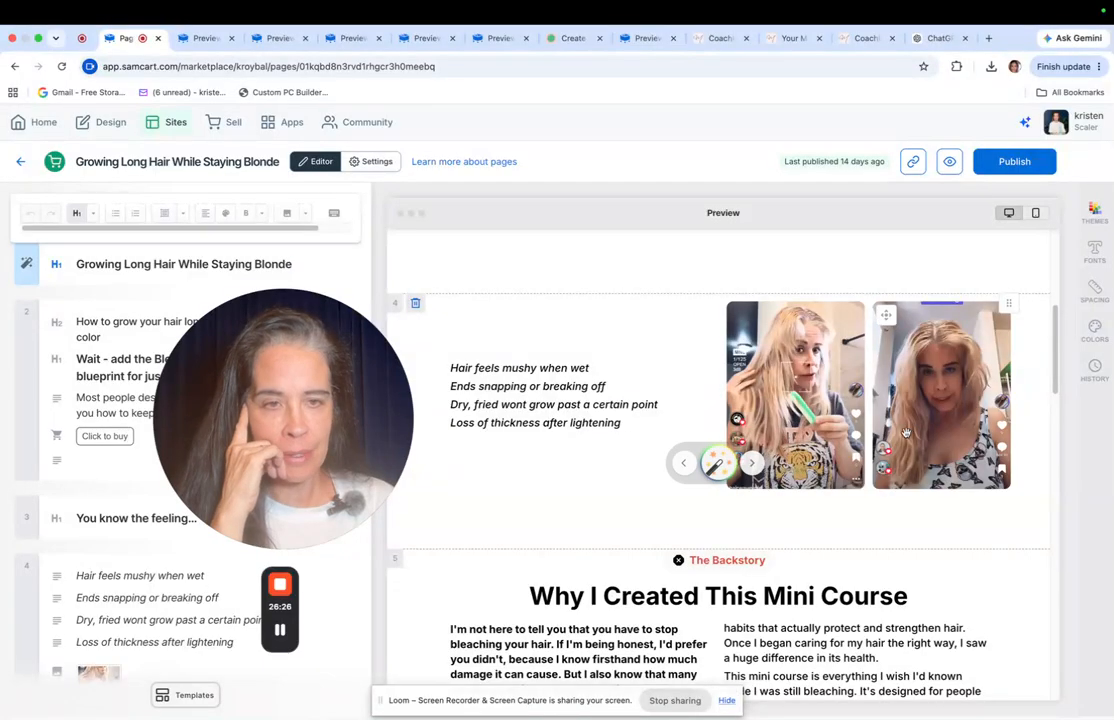
scroll(917, 378, "up", 5)
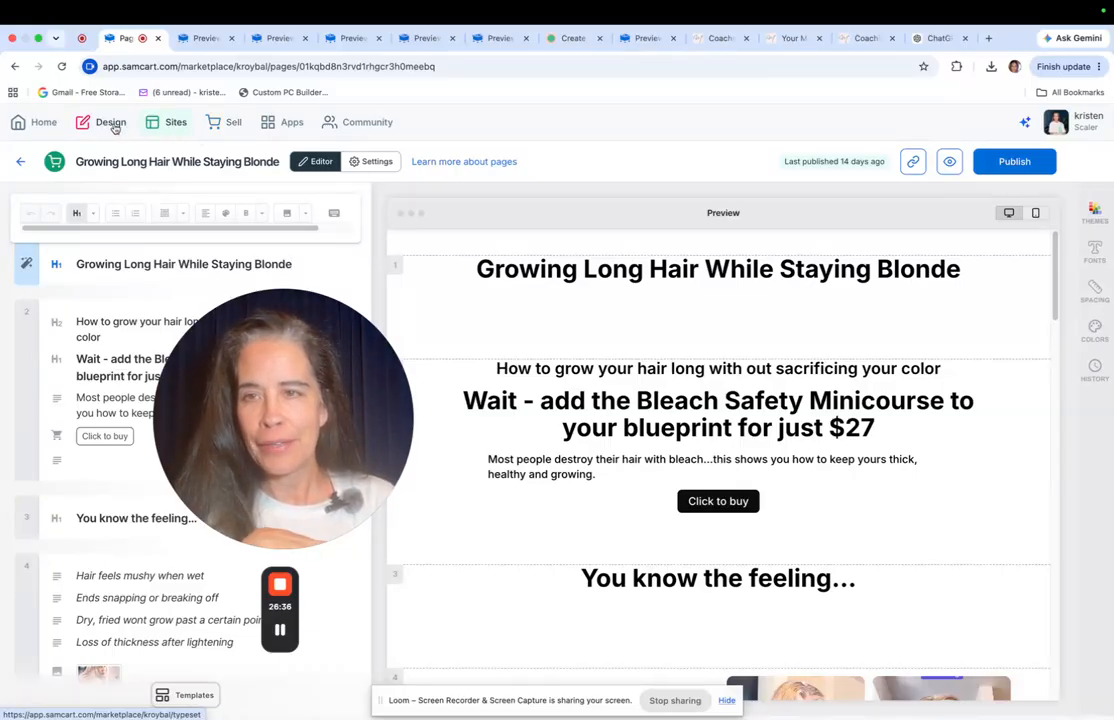
Leave the page editor and go back to the product list in the Sell area
left_click(231, 123)
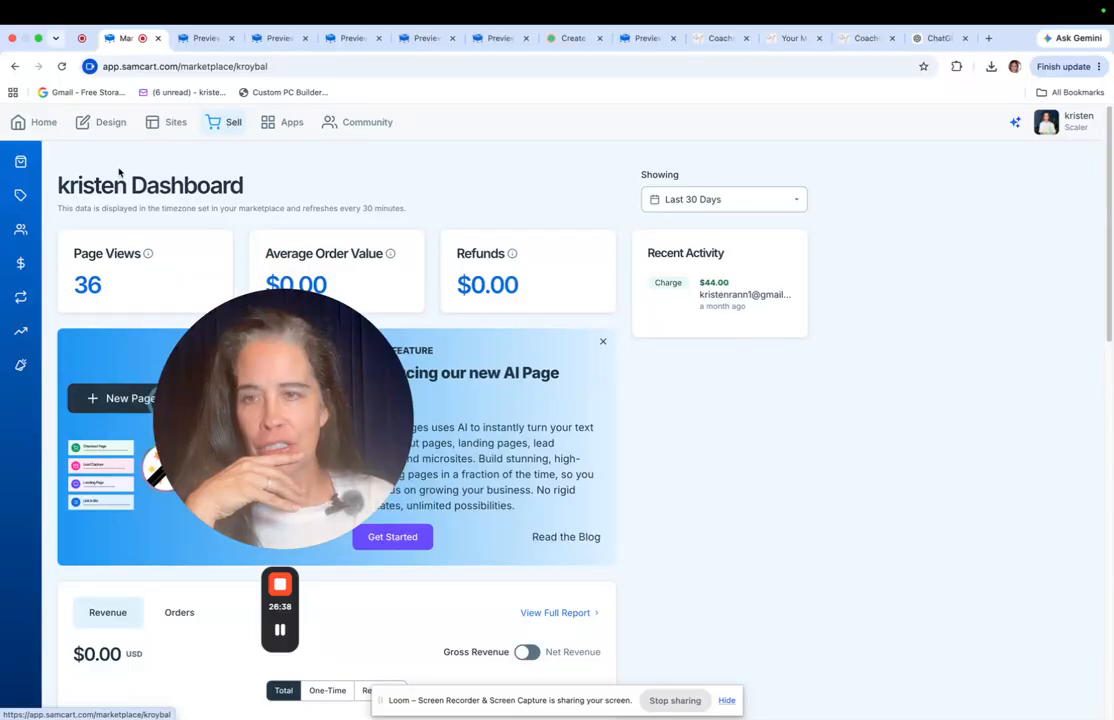
left_click(52, 160)
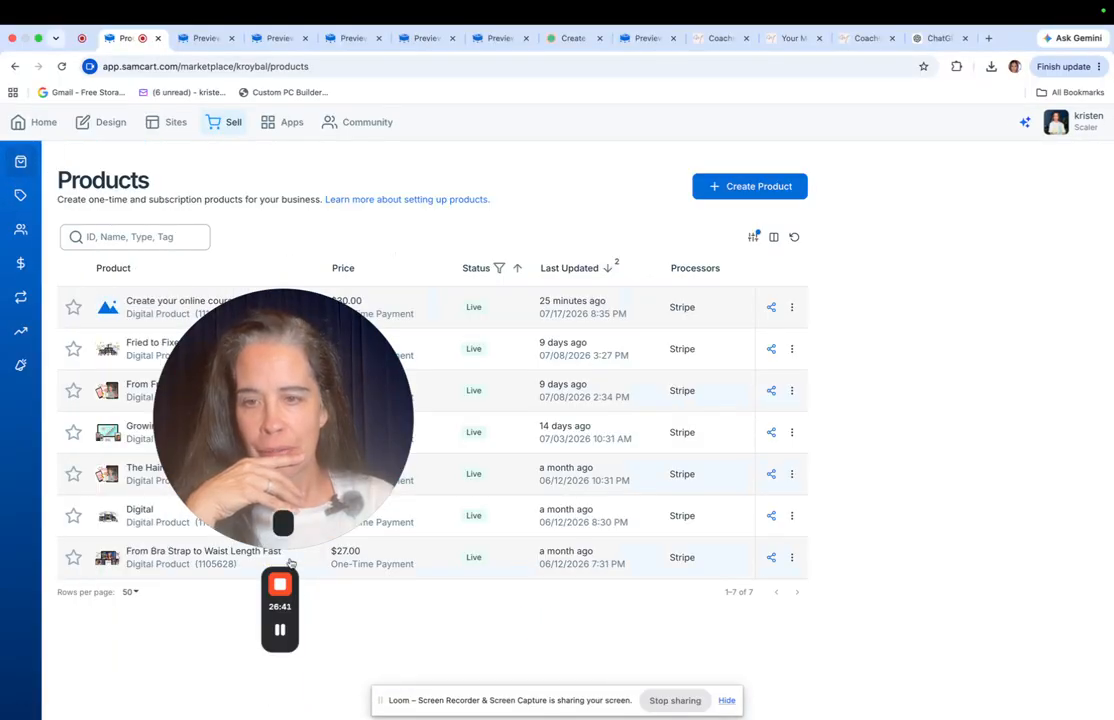
mouse_move(282, 606)
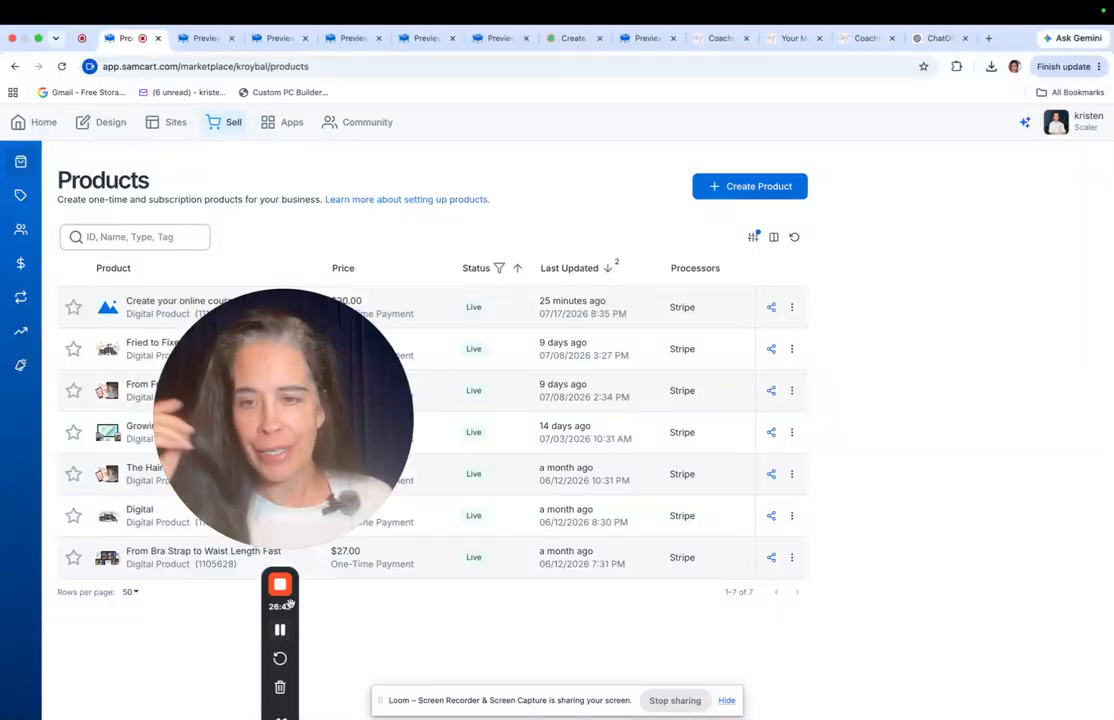